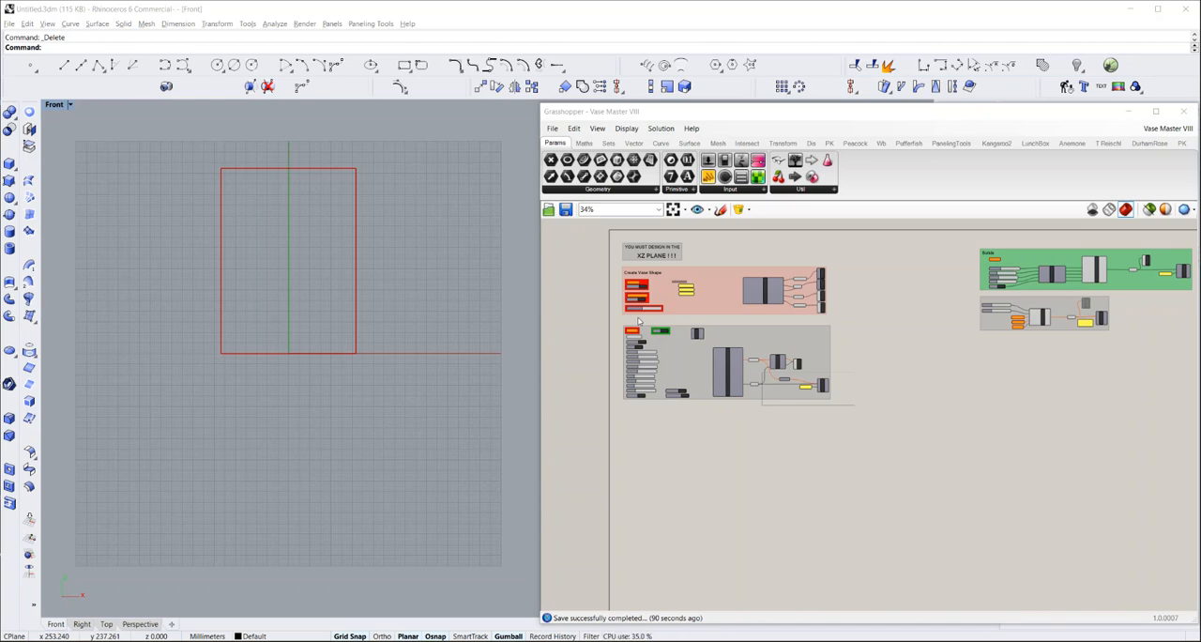
Draw a five-point interpolated curve as the vase's right-hand profile, from the red rectangle's base to its top edge
scroll(622, 244, up, 2)
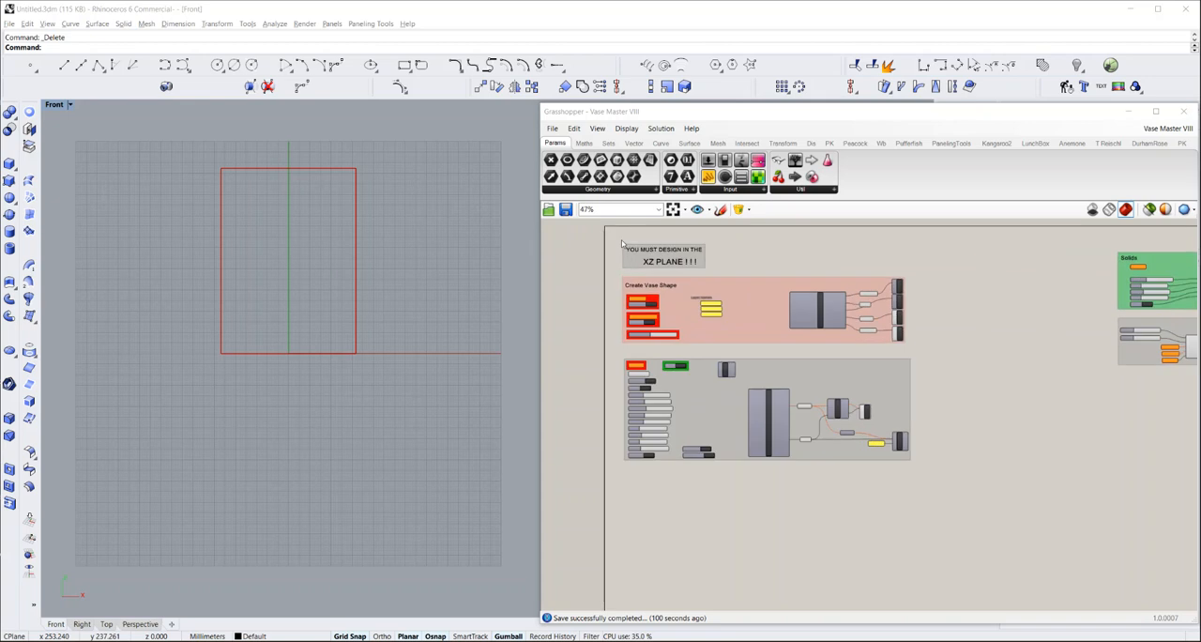
scroll(621, 244, up, 2)
scroll(621, 244, up, 1)
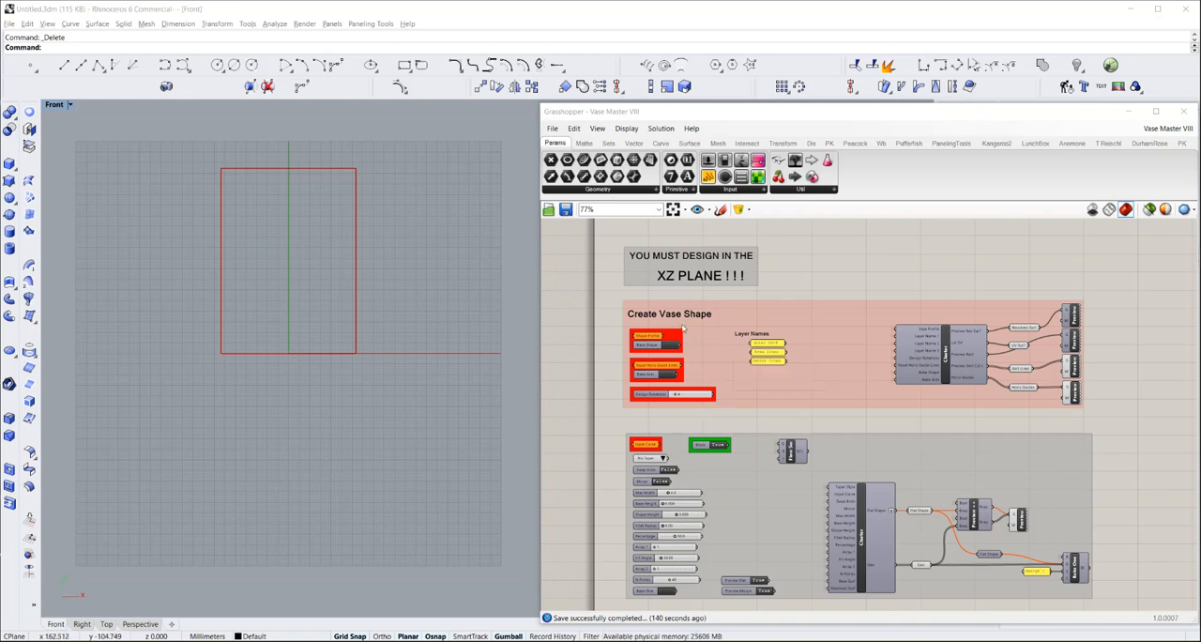
scroll(647, 323, up, 2)
scroll(647, 323, up, 1)
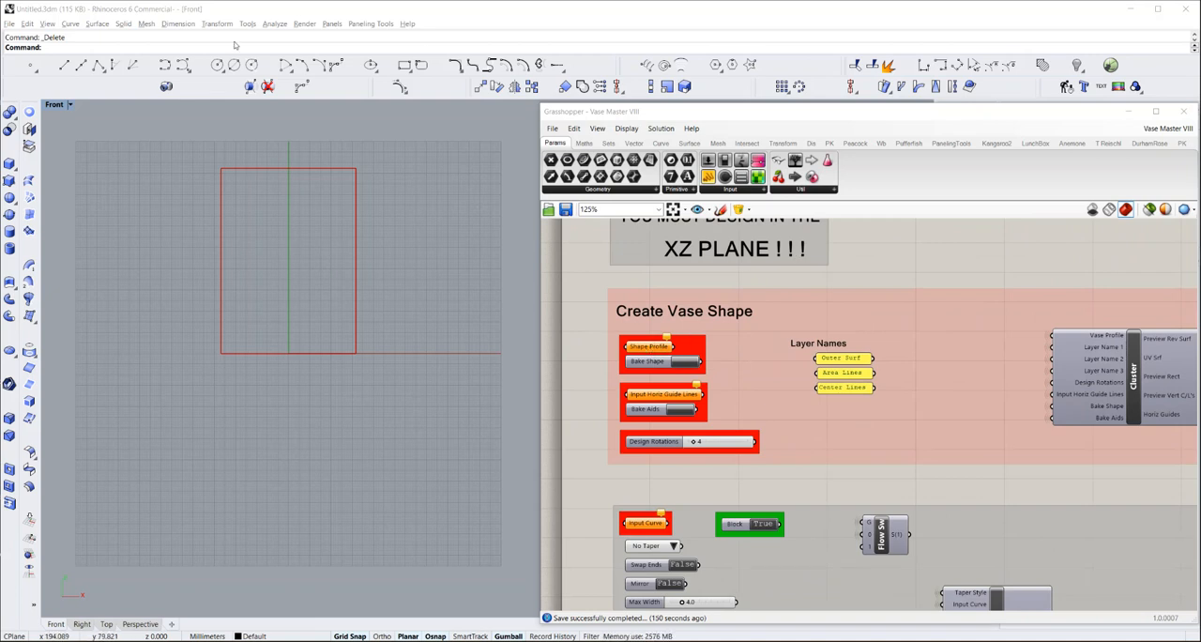
click(165, 65)
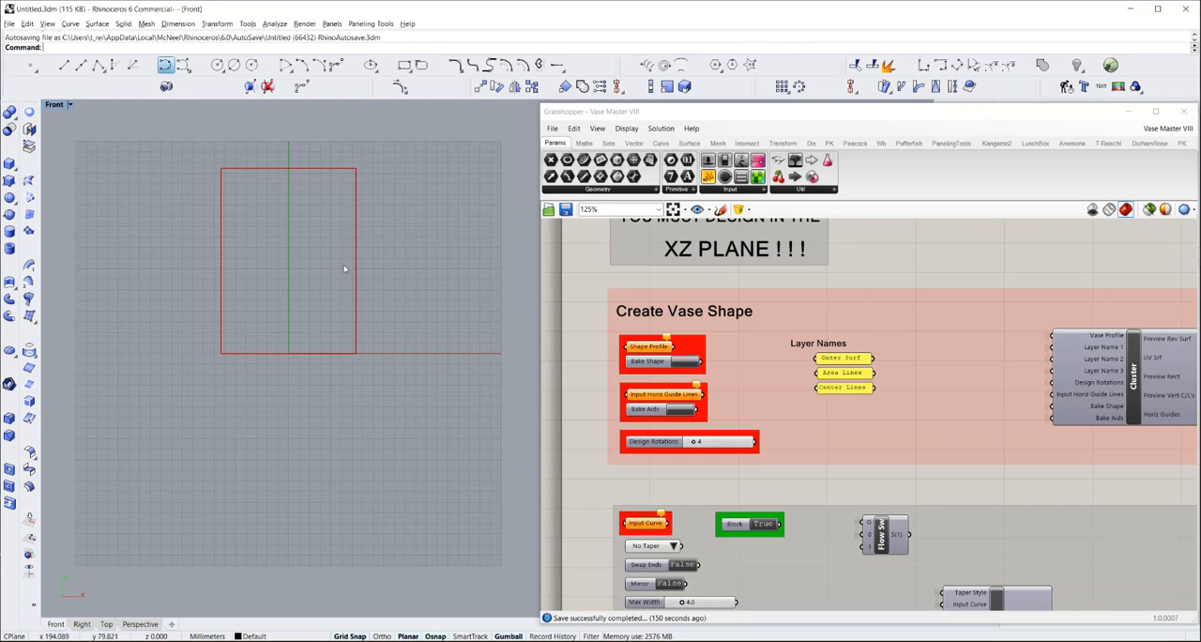
click(321, 350)
click(342, 294)
click(346, 228)
click(334, 181)
click(328, 167)
key(Return)
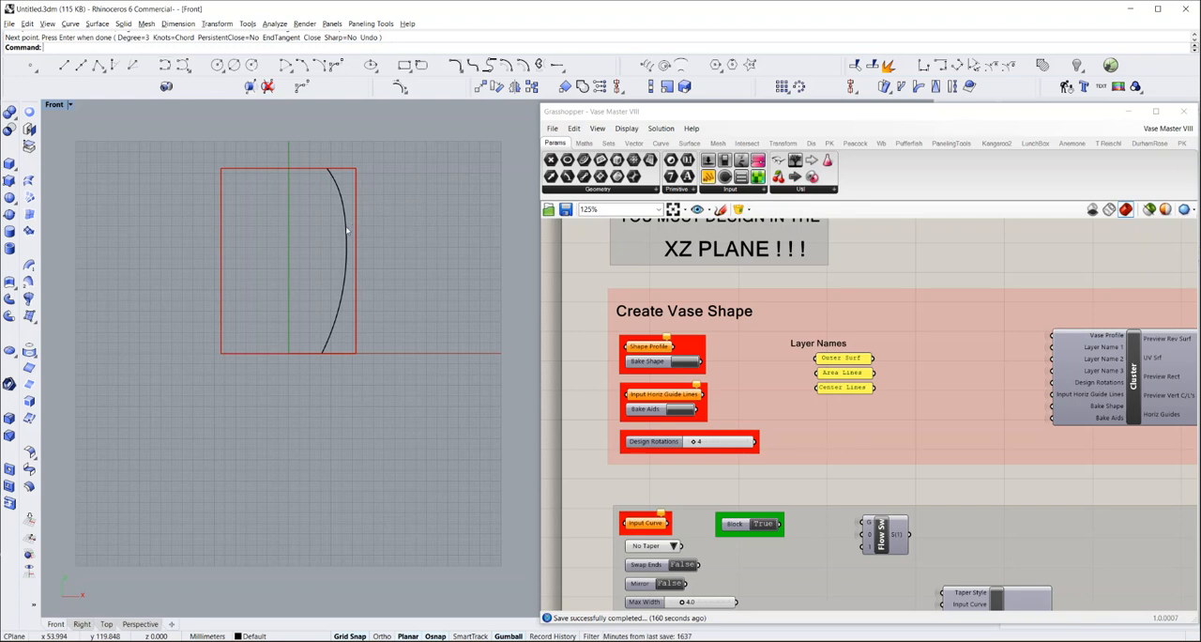
Assign the drawn side curve to the Shape Profile parameter as a single curve
scroll(349, 233, up, 3)
scroll(353, 233, up, 2)
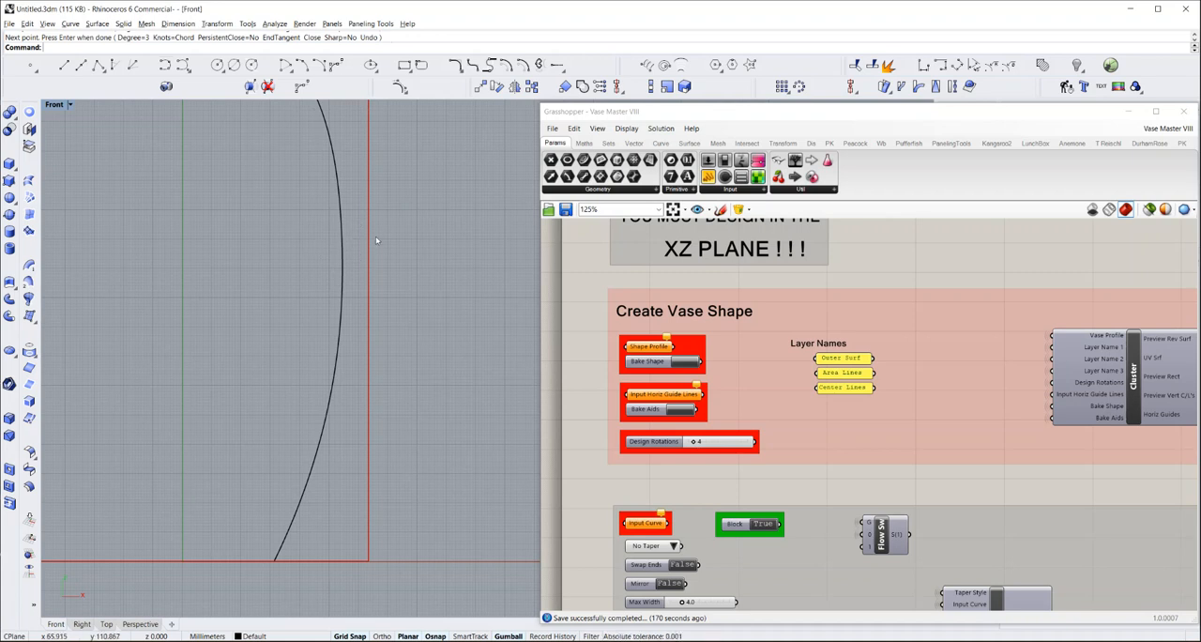
scroll(340, 239, down, 3)
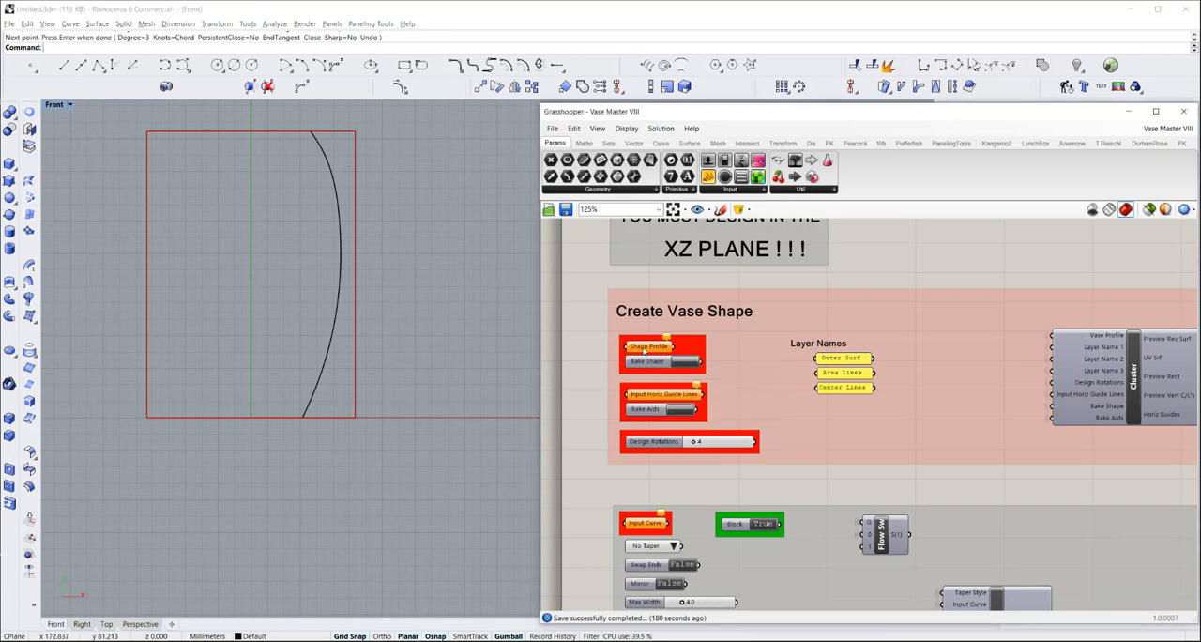
right_click(646, 347)
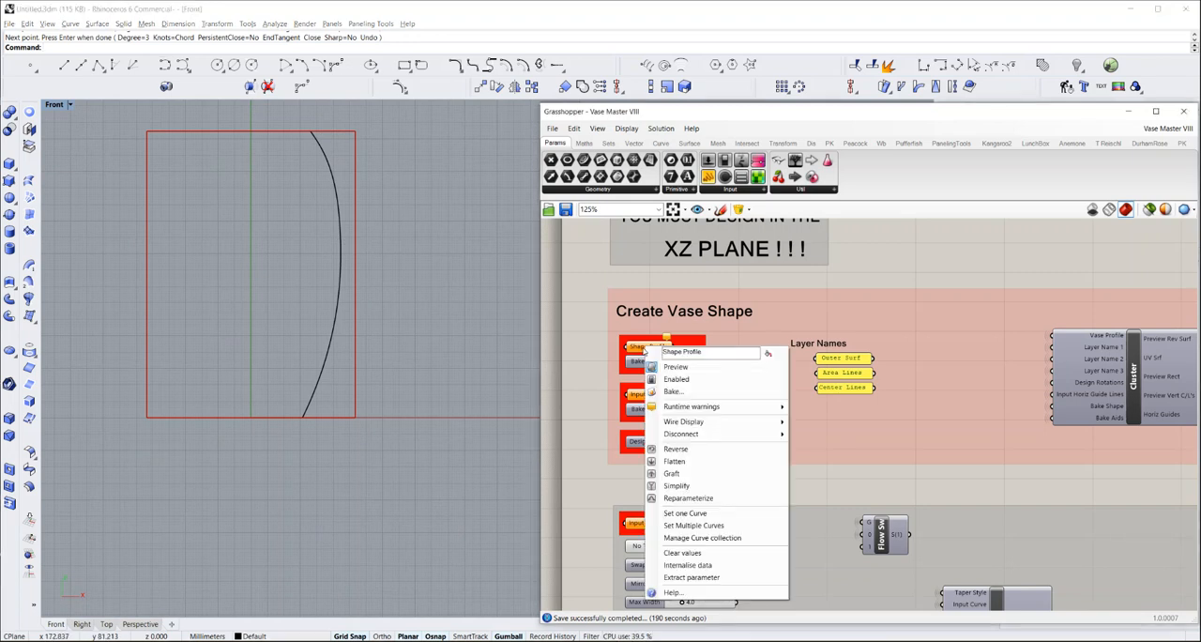
click(685, 513)
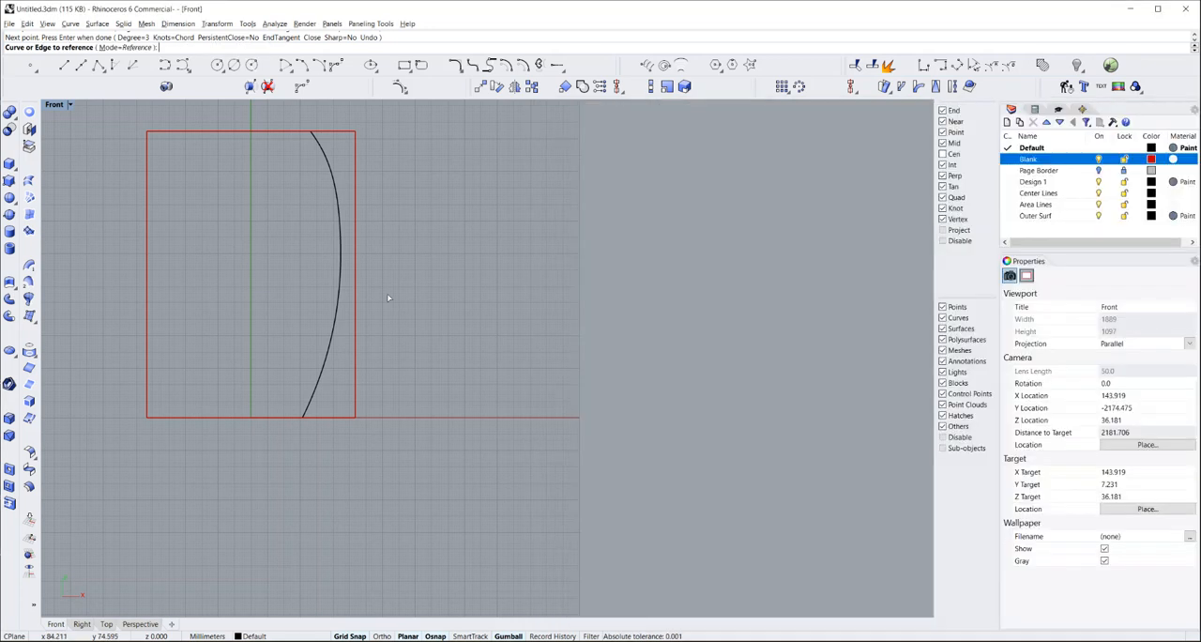
click(340, 281)
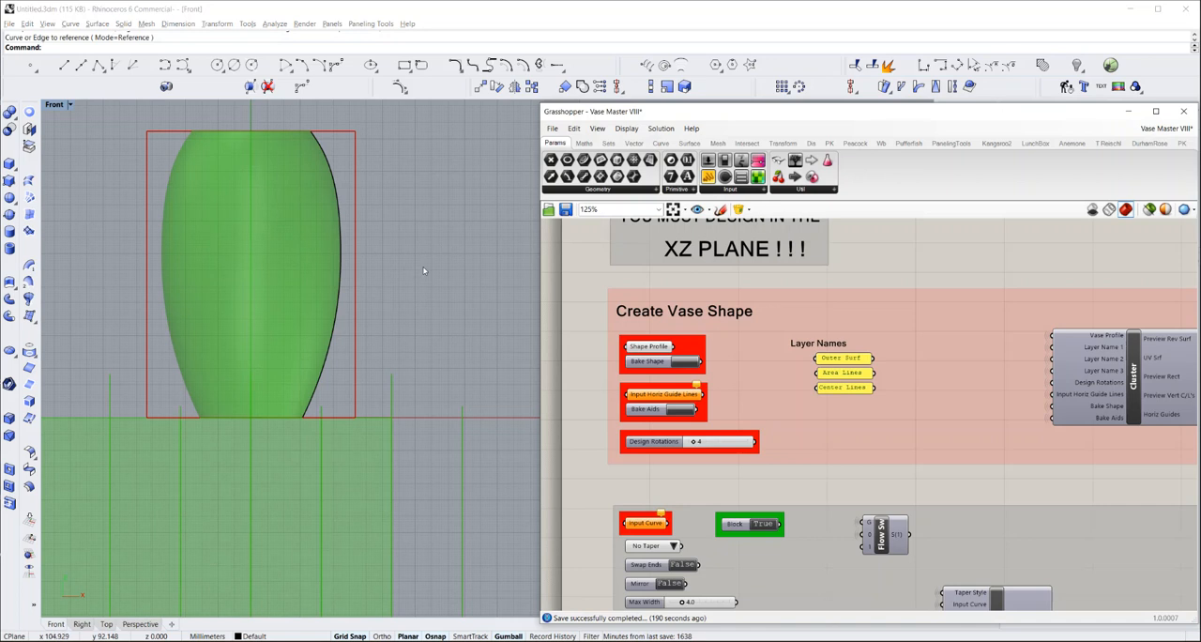
Bake the vase shape from the definition and hide the baked surface in the Front view
scroll(423, 270, down, 6)
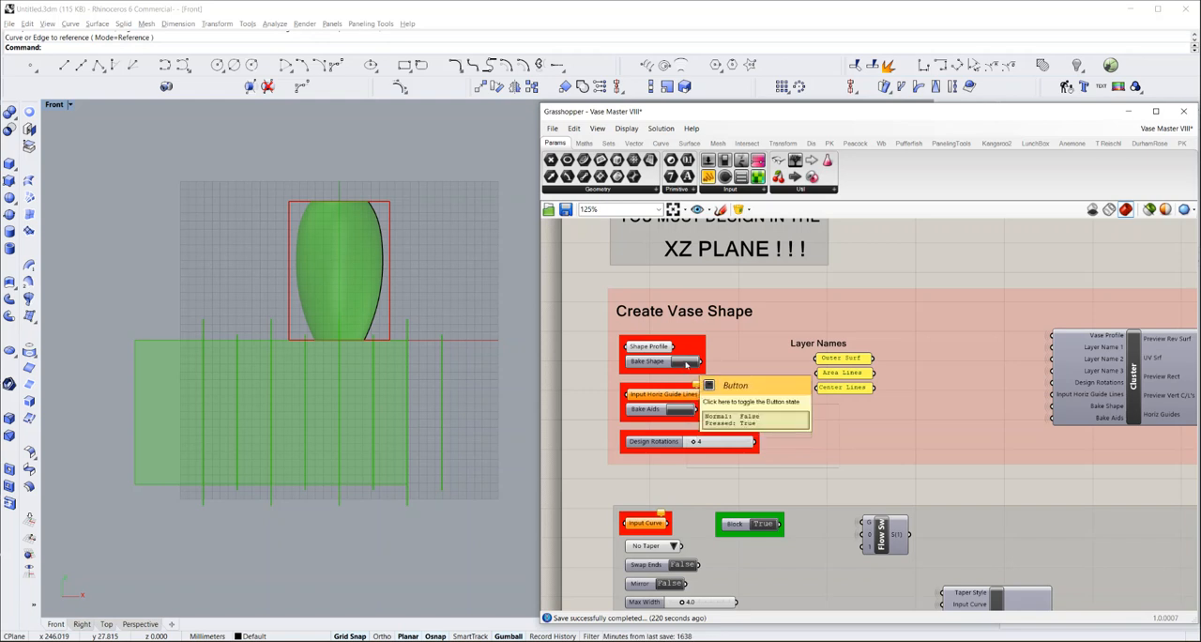
click(684, 362)
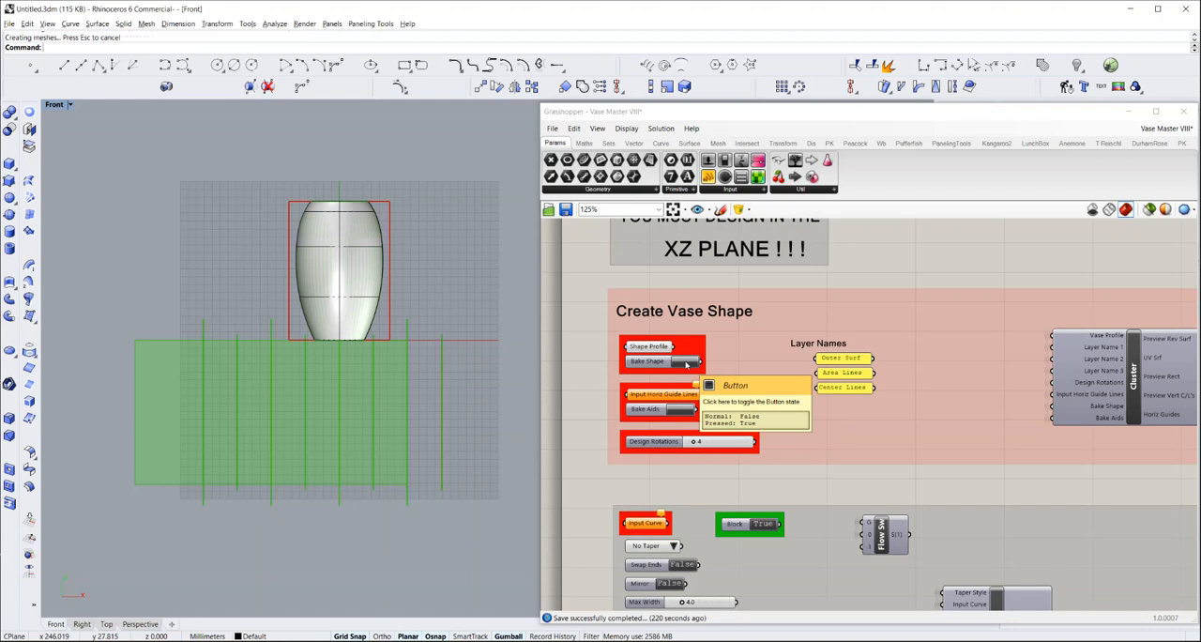
click(349, 236)
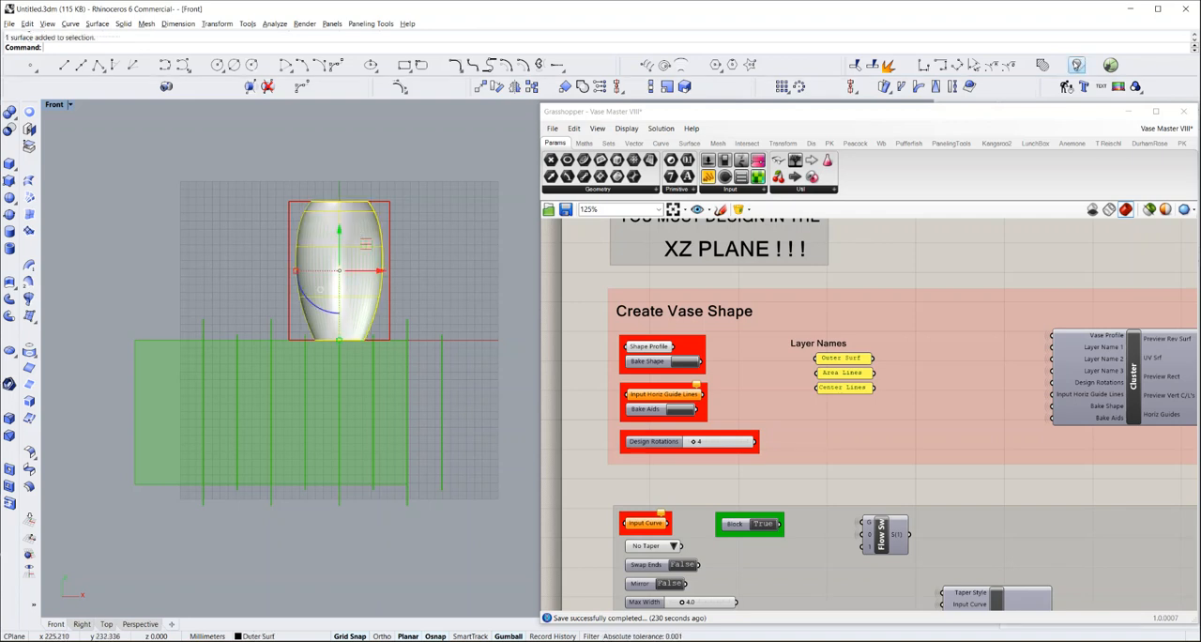
click(1077, 65)
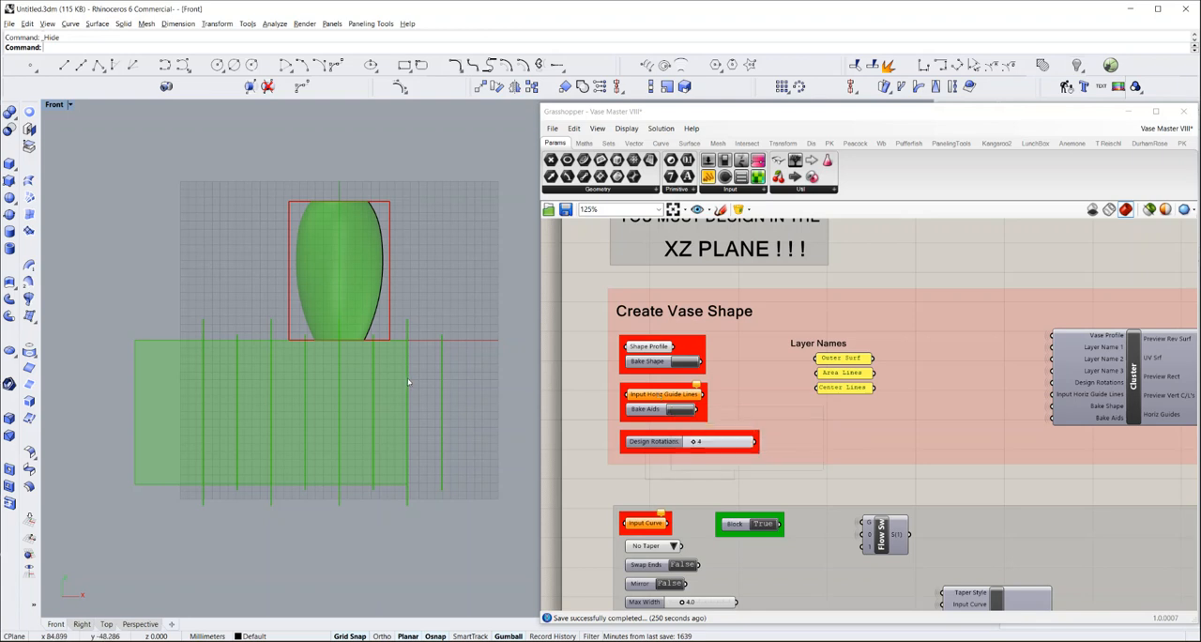
Draw a horizontal line about 174 mm long across the flat green rectangle below the vase and place a copy lower down
click(63, 65)
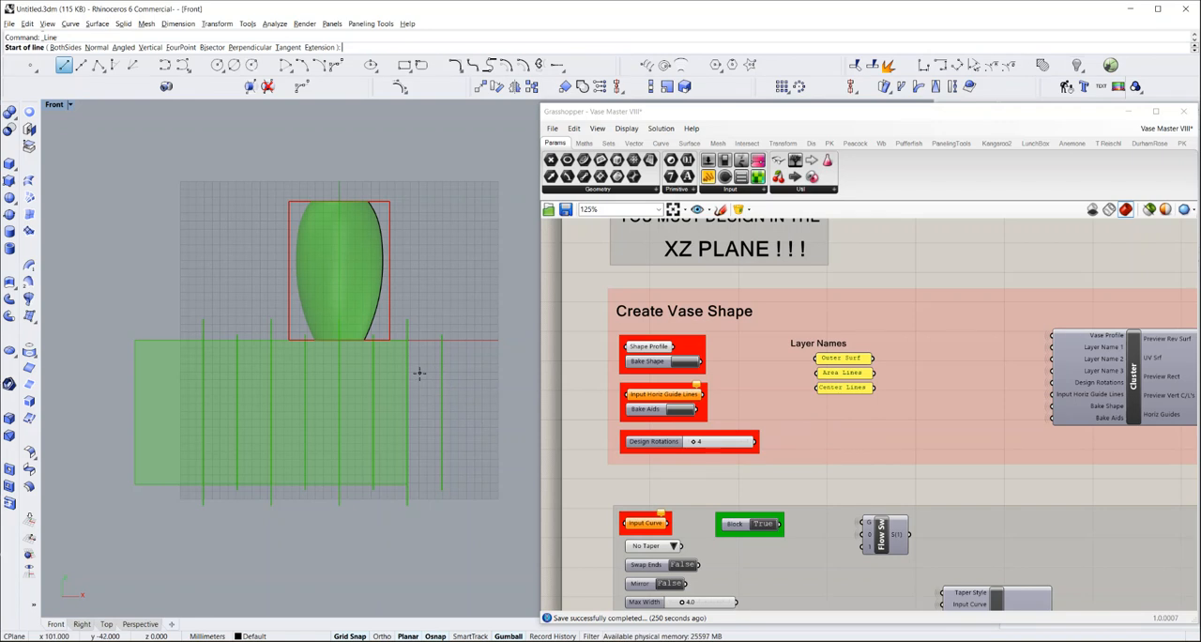
click(419, 373)
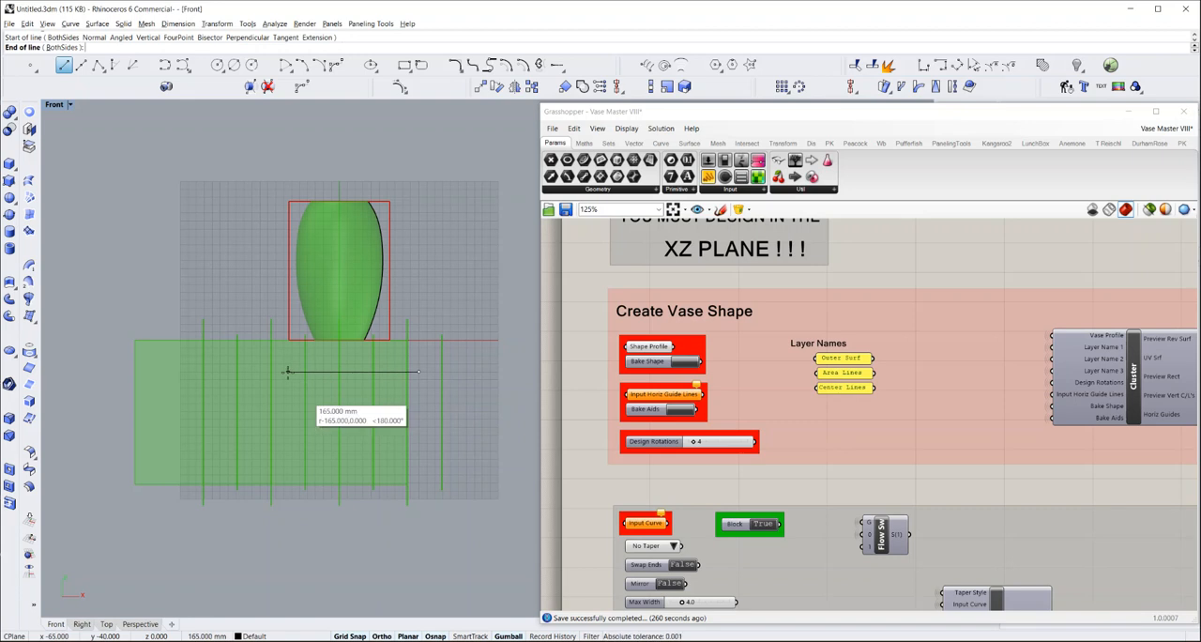
click(281, 373)
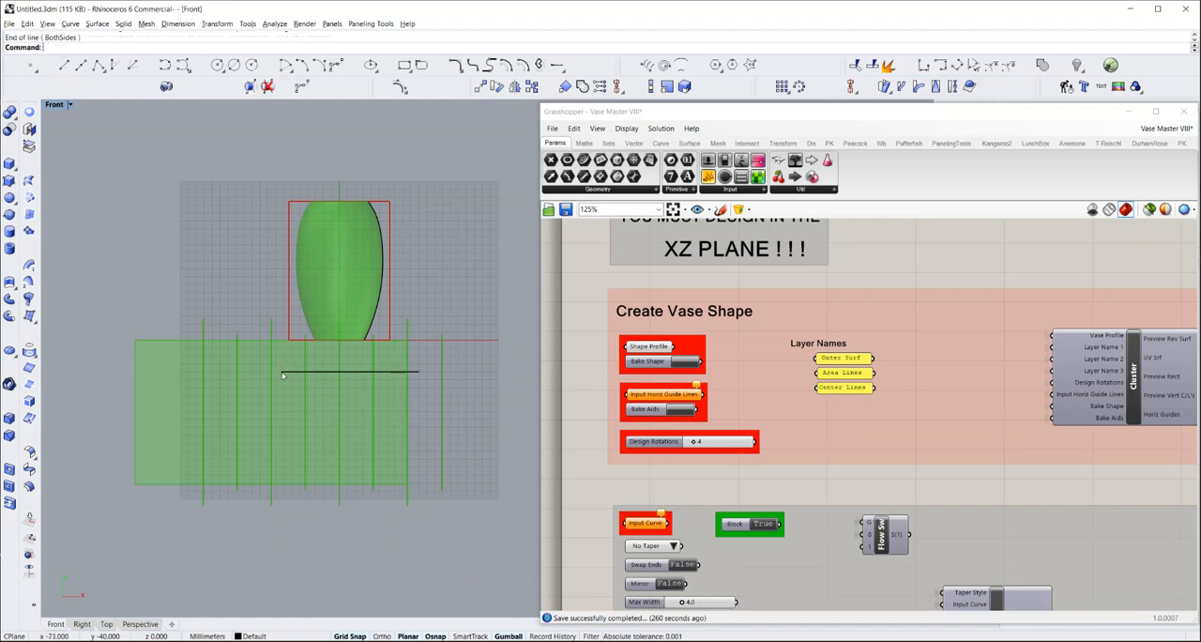
click(387, 372)
key(ctrl+c)
key(ctrl+v)
drag(349, 334, 348, 392)
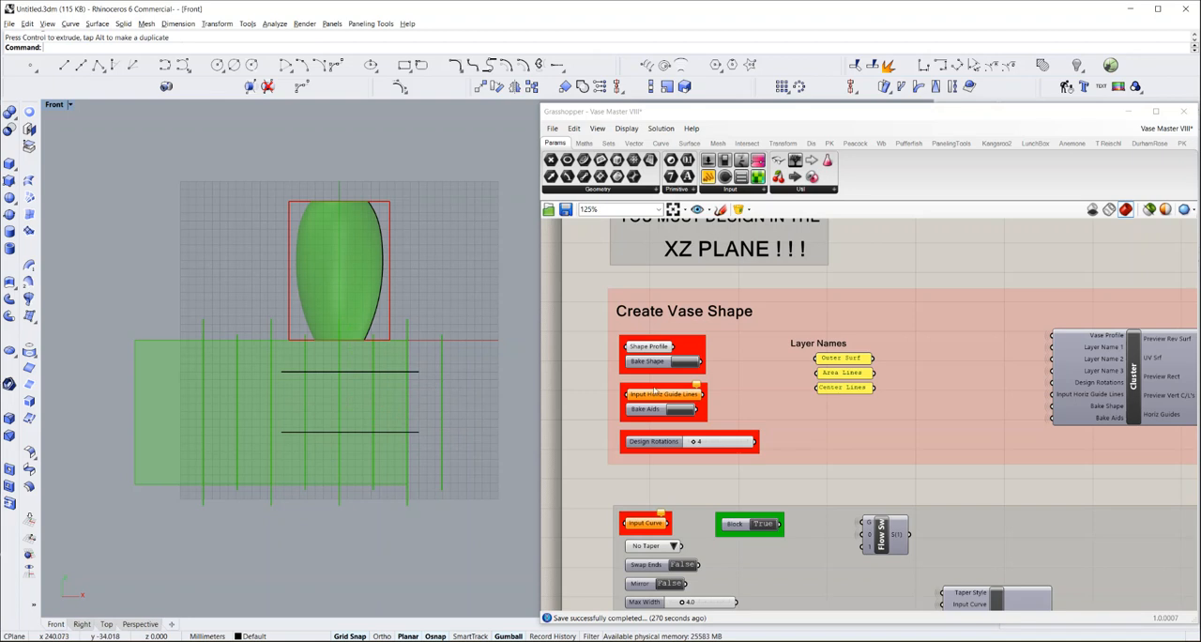
Assign both horizontal lines to the Input Horiz Guide Lines parameter as multiple curves
right_click(660, 400)
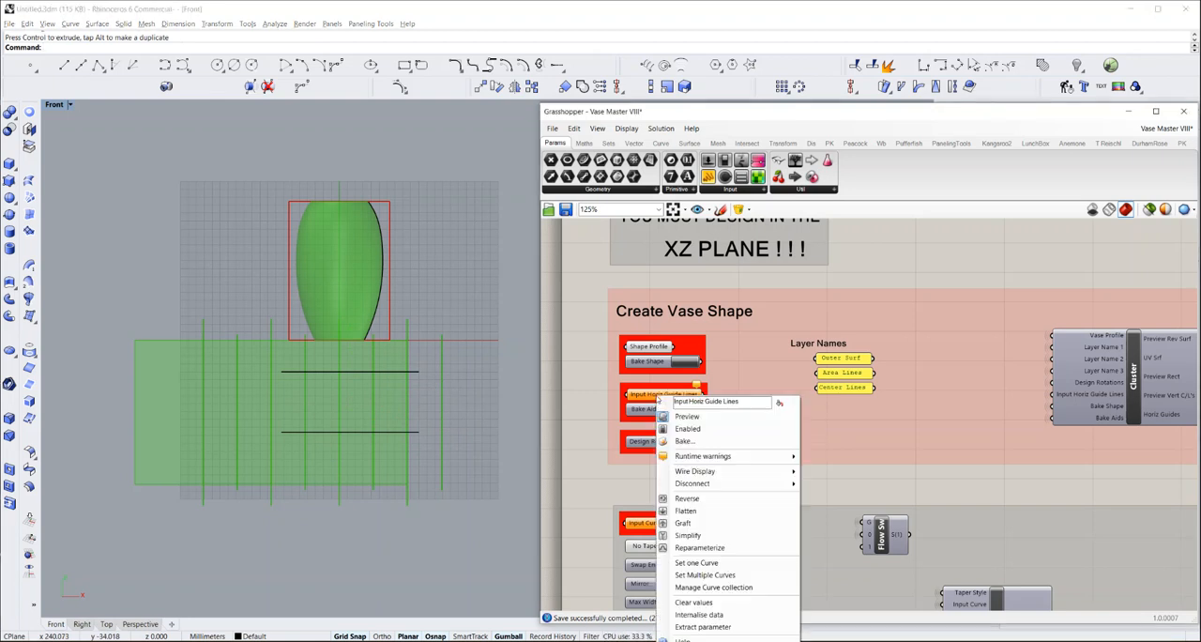
click(705, 574)
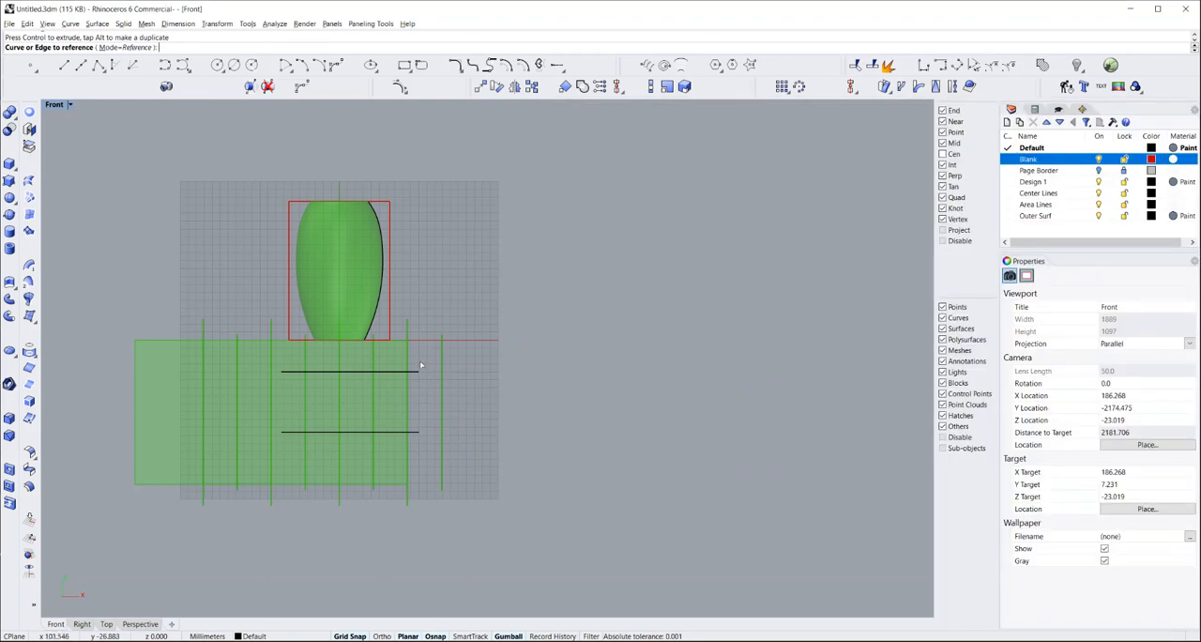
drag(416, 444, 416, 444)
key(Return)
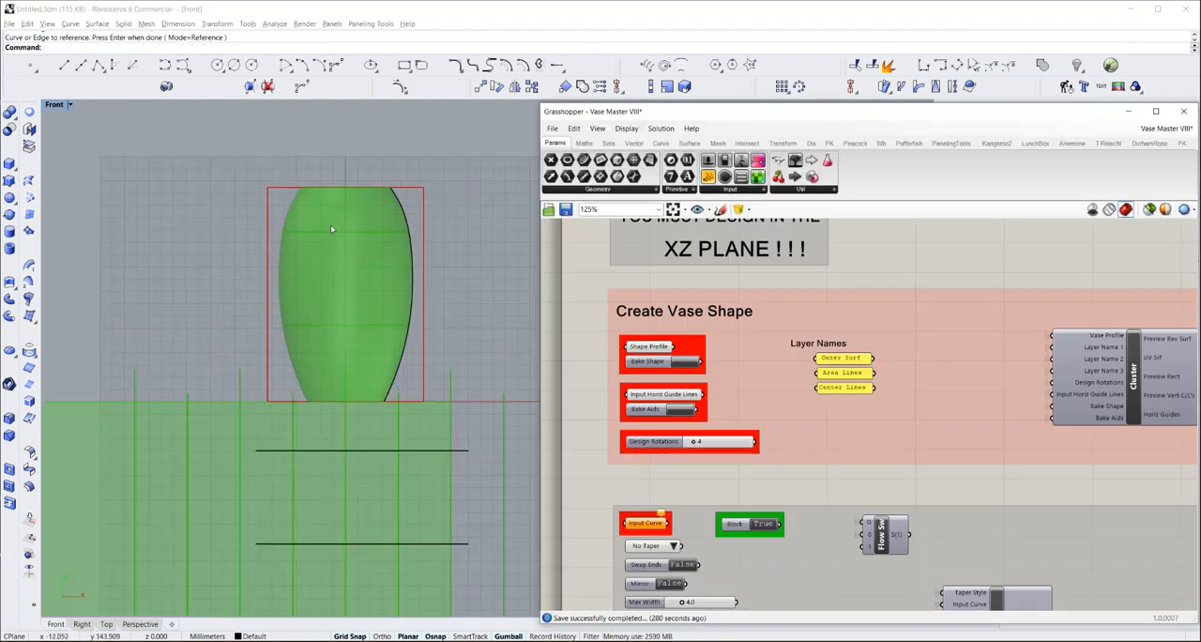
Move the upper guide line slightly up and the lower guide line slightly down to spread the guides on the vase
scroll(328, 234, up, 5)
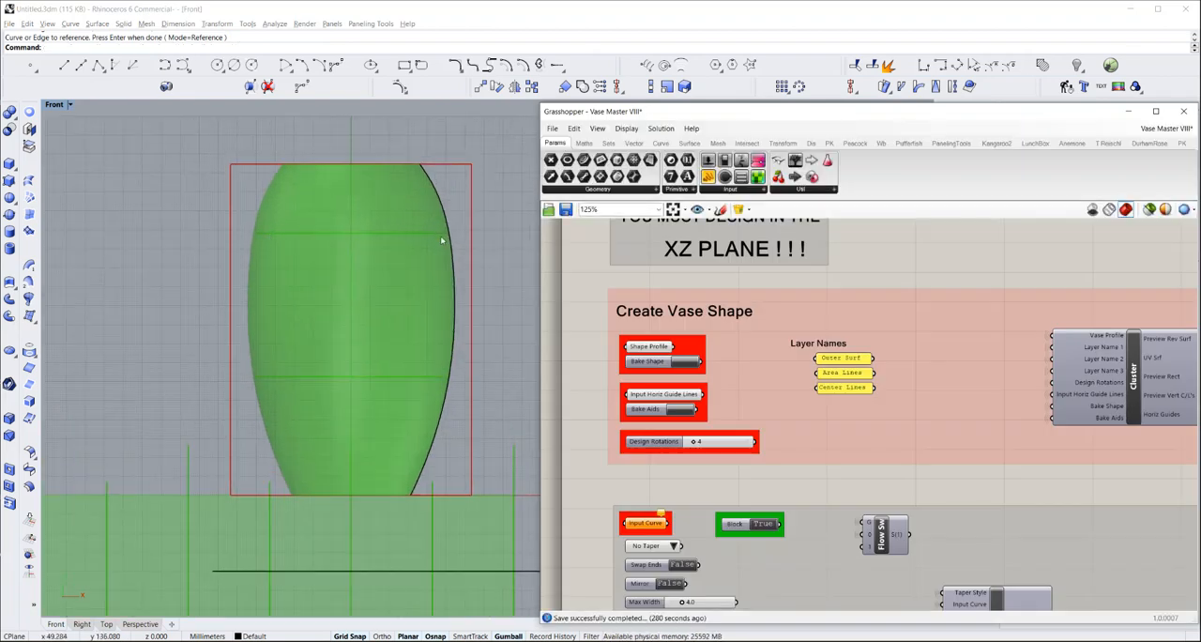
scroll(347, 312, down, 3)
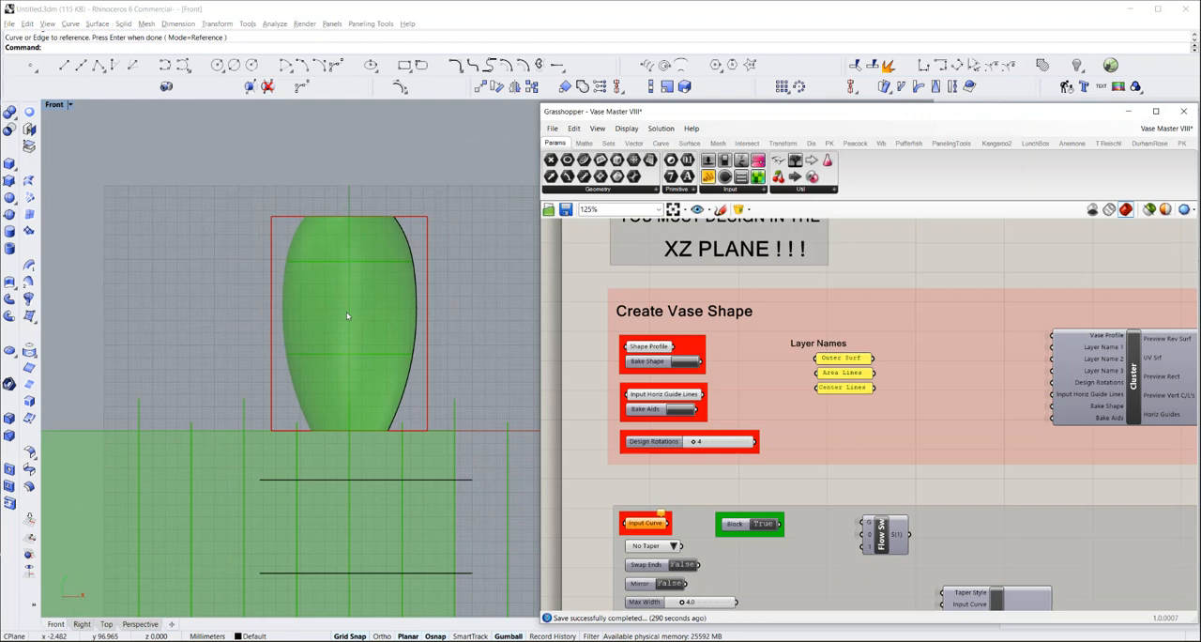
click(358, 480)
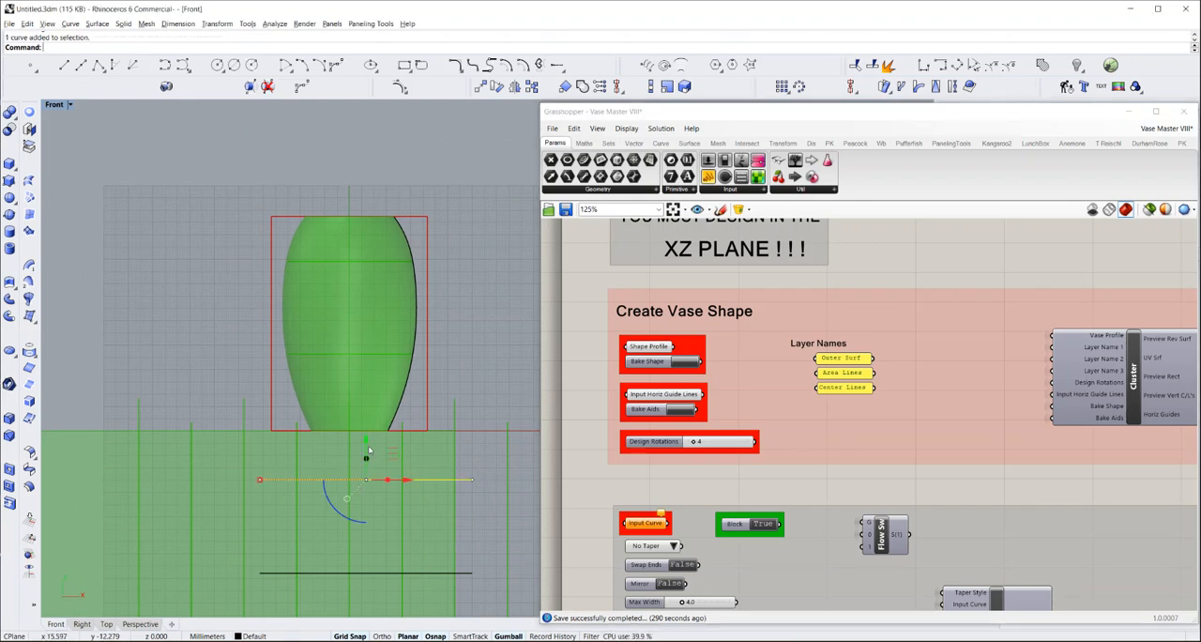
drag(365, 445, 365, 427)
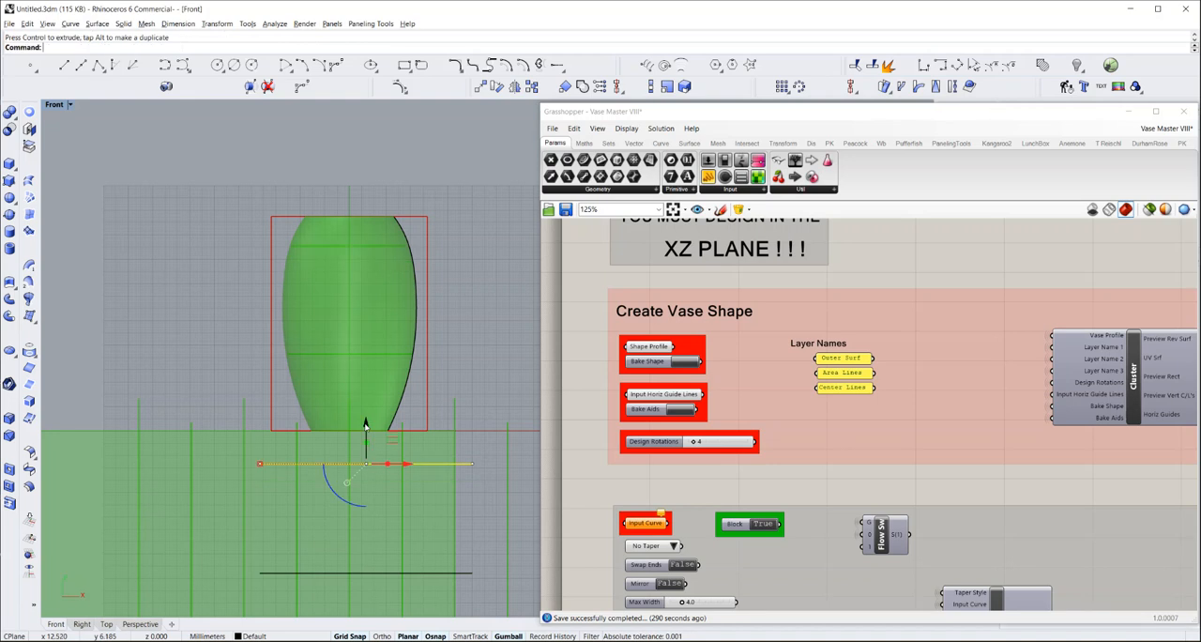
scroll(366, 427, down, 4)
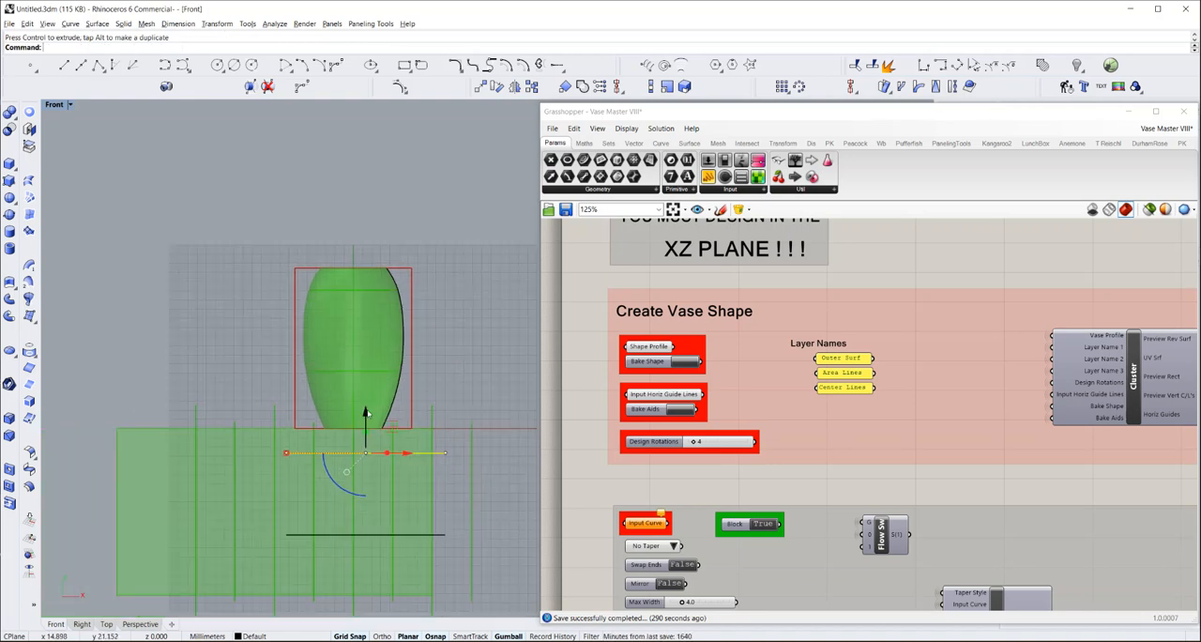
scroll(354, 511, up, 3)
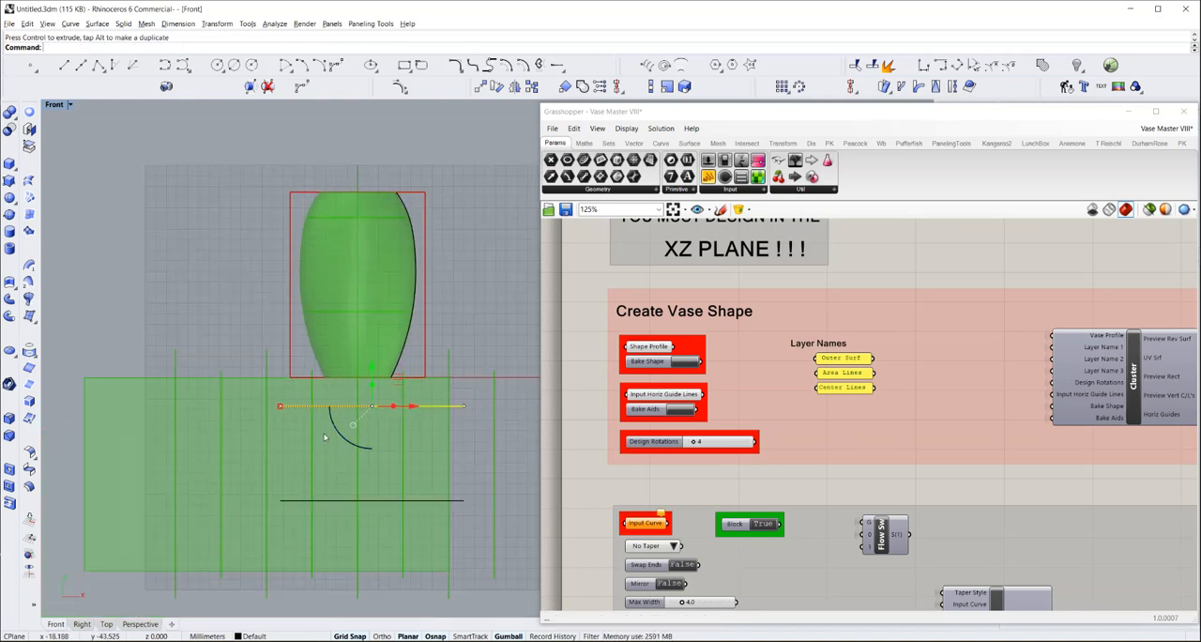
click(373, 501)
drag(372, 462, 373, 481)
click(477, 442)
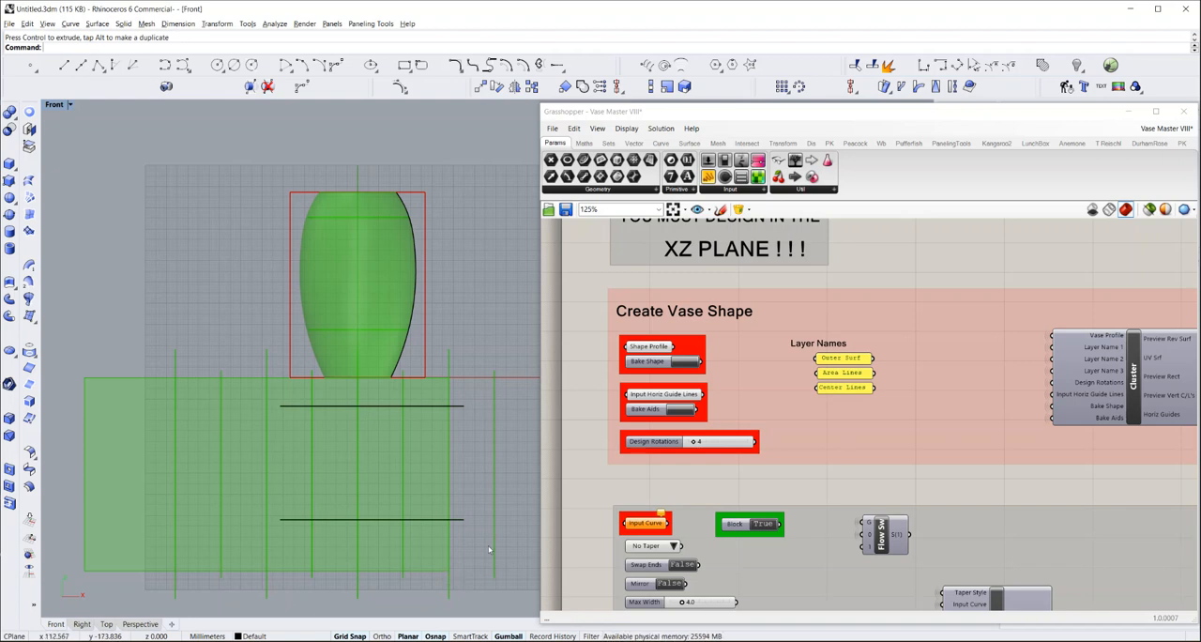
Bake the design aids from the Create Vase Shape group
scroll(649, 379, down, 5)
scroll(664, 479, up, 2)
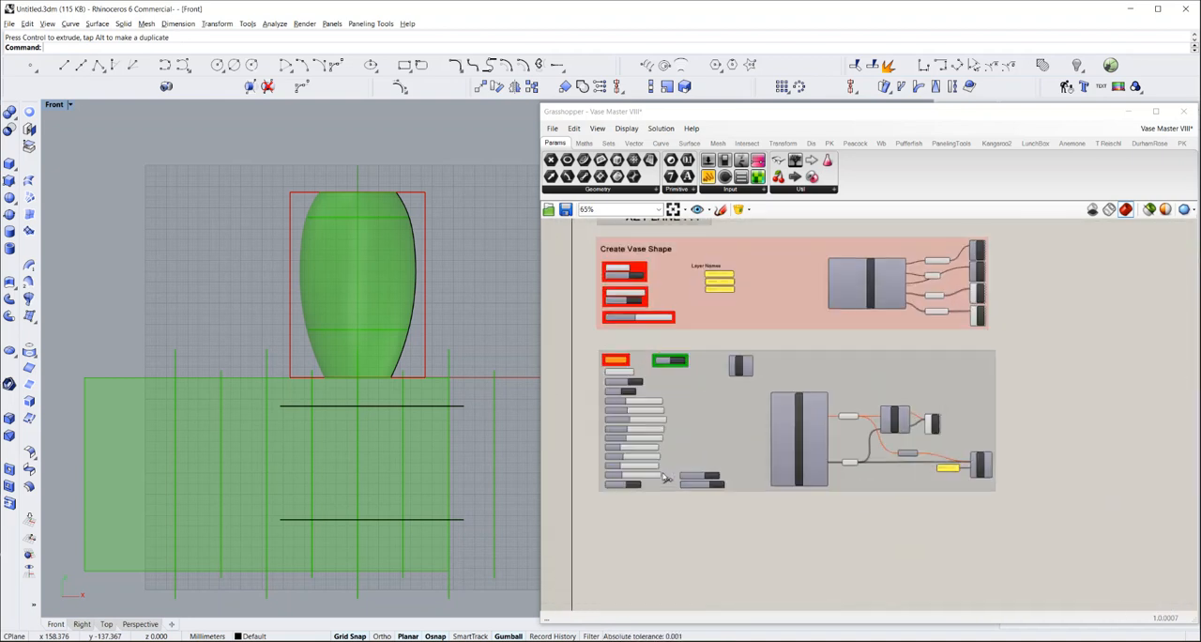
scroll(664, 478, up, 2)
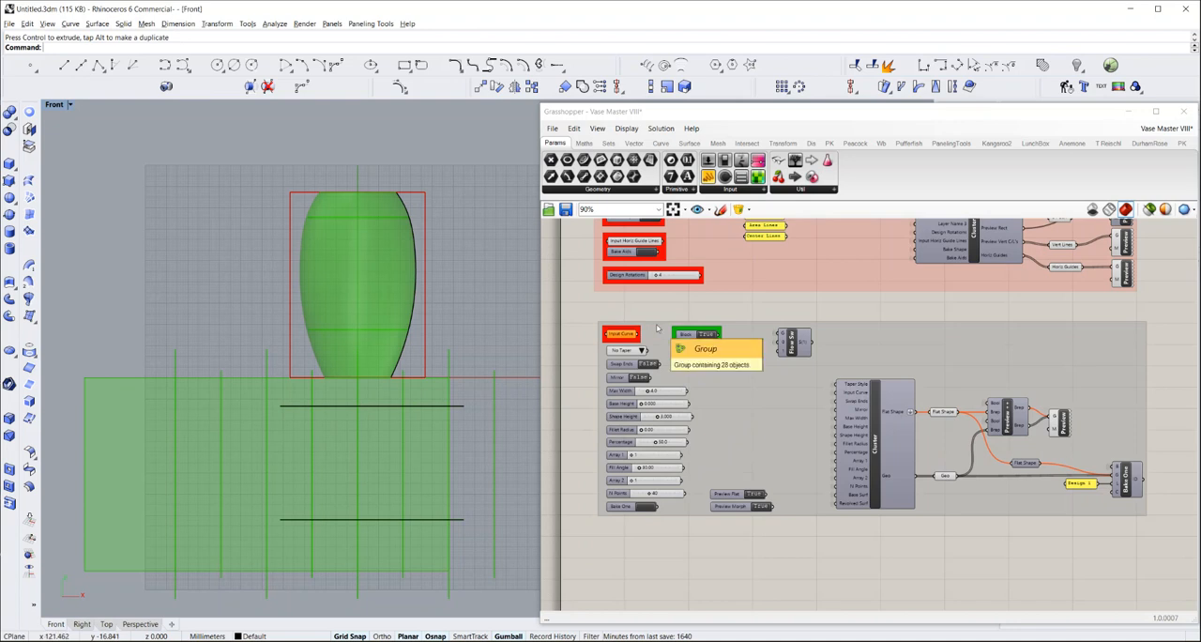
right_drag(574, 235, 580, 279)
scroll(583, 263, up, 3)
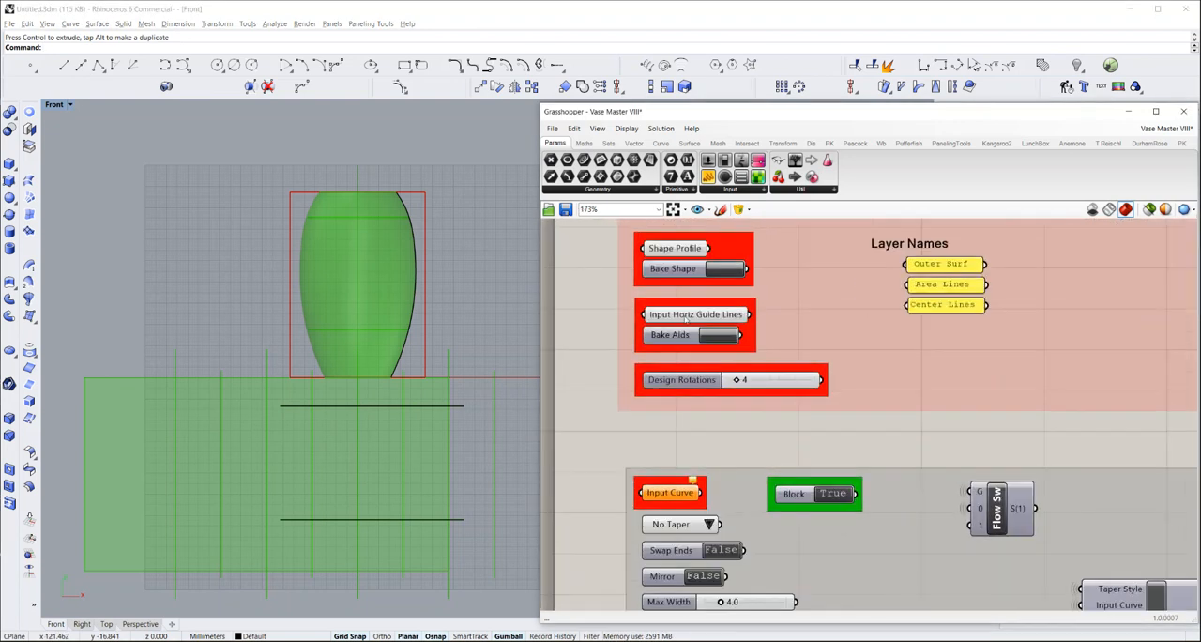
mouse_move(694, 319)
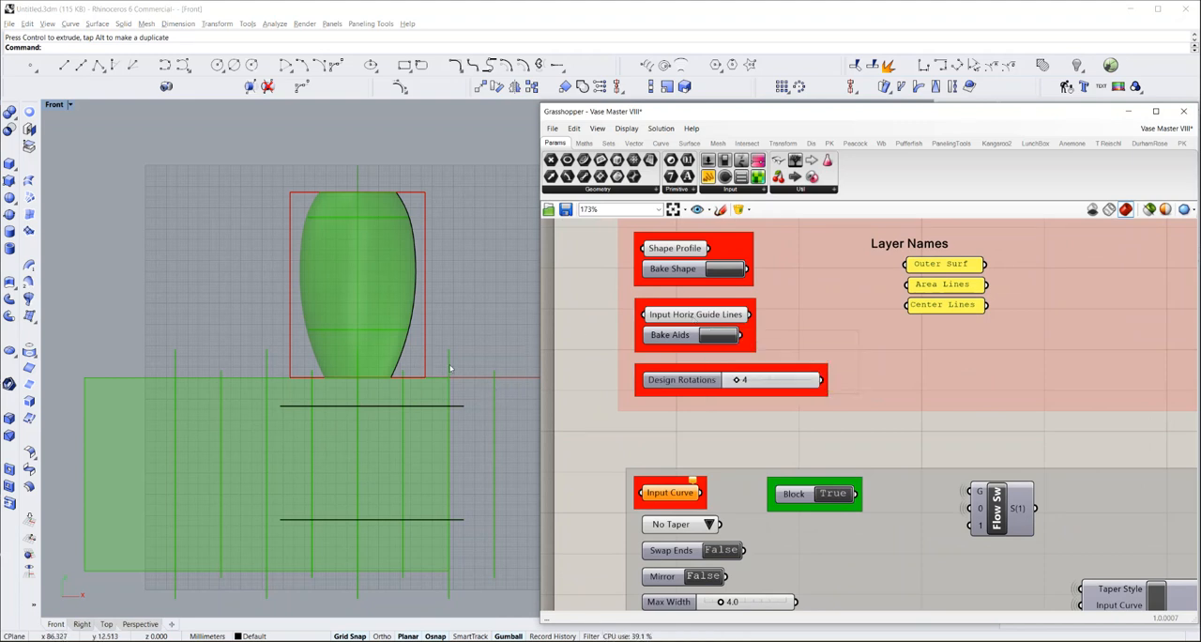
click(717, 335)
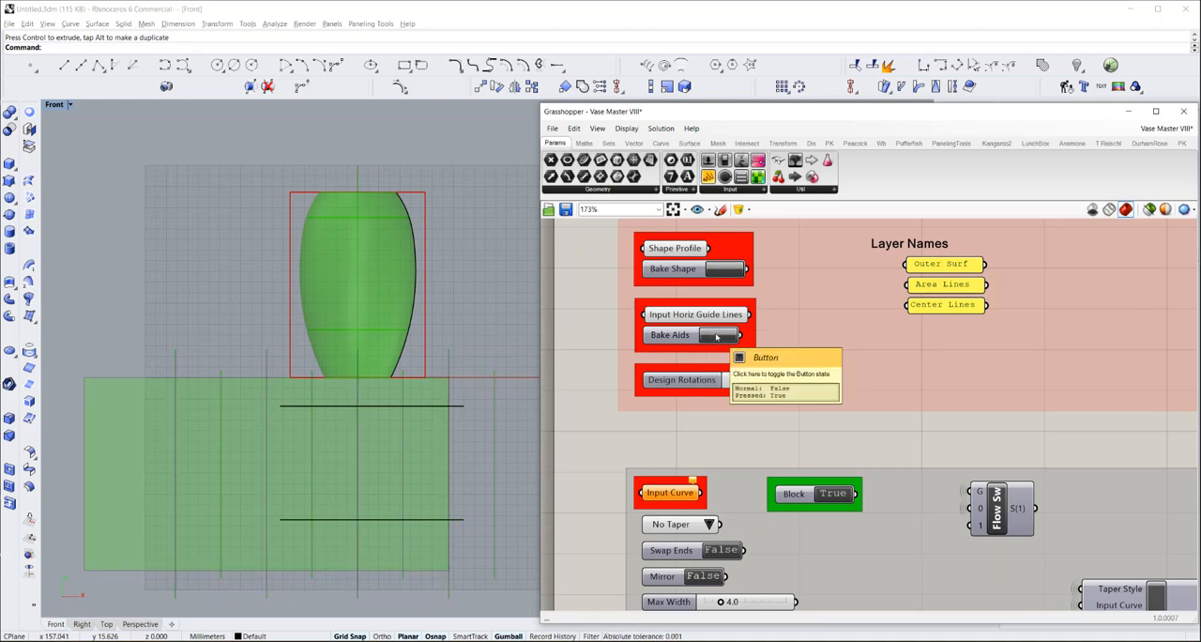
Check the baked vertical center and area lines by selecting them one at a time, and clear the selection
click(460, 358)
click(450, 361)
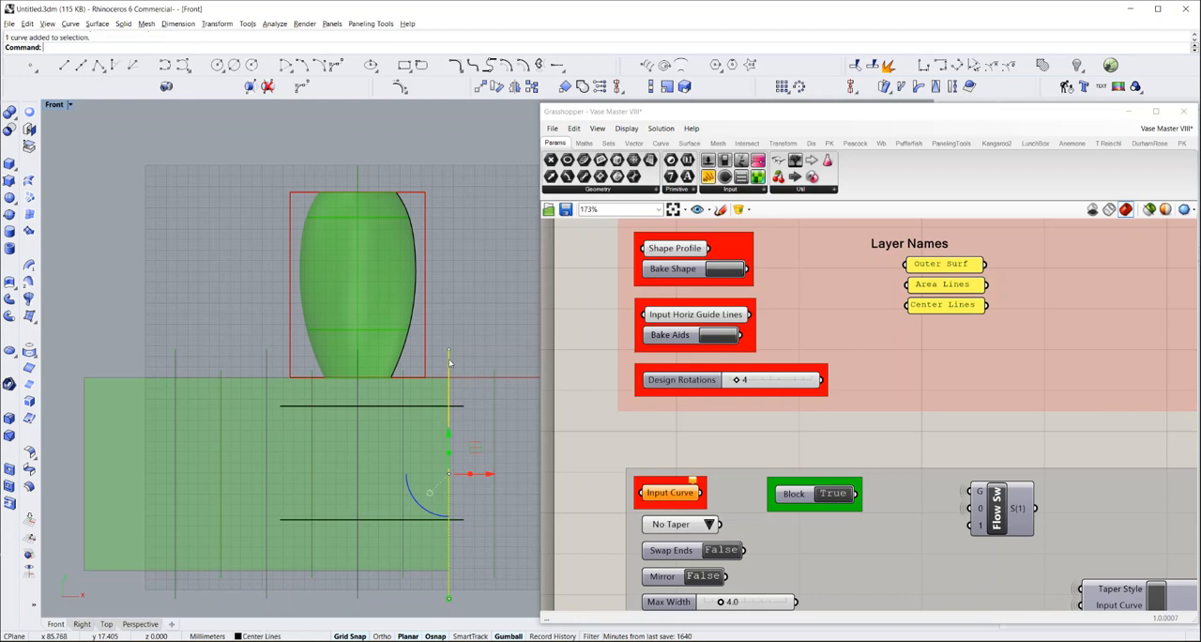
click(495, 376)
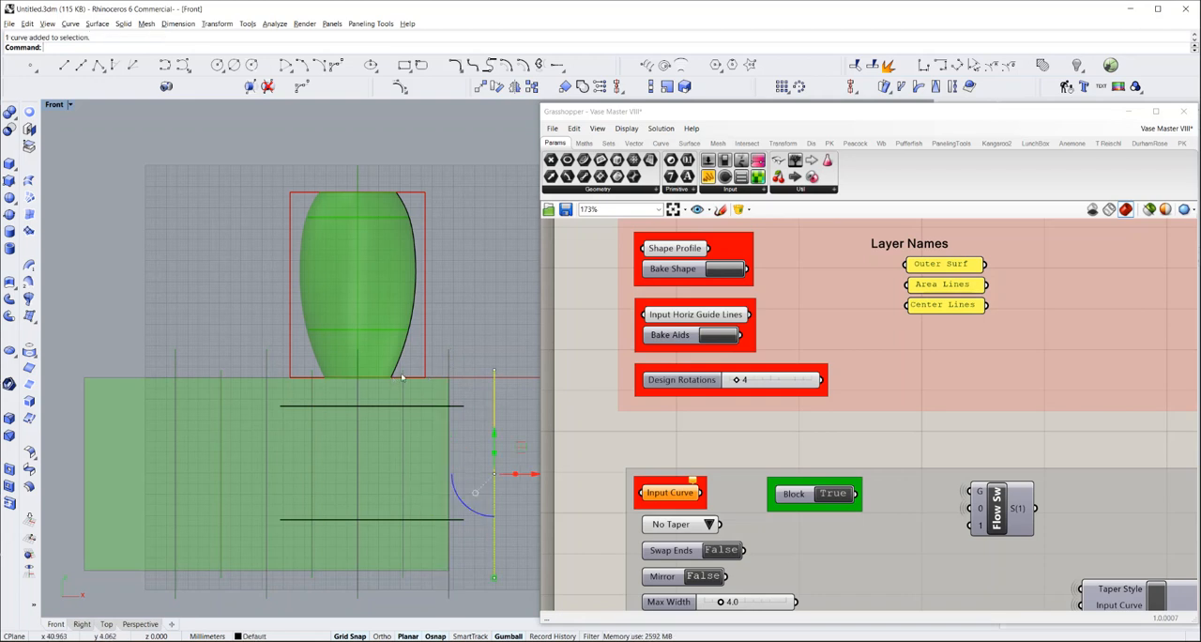
click(404, 373)
click(460, 347)
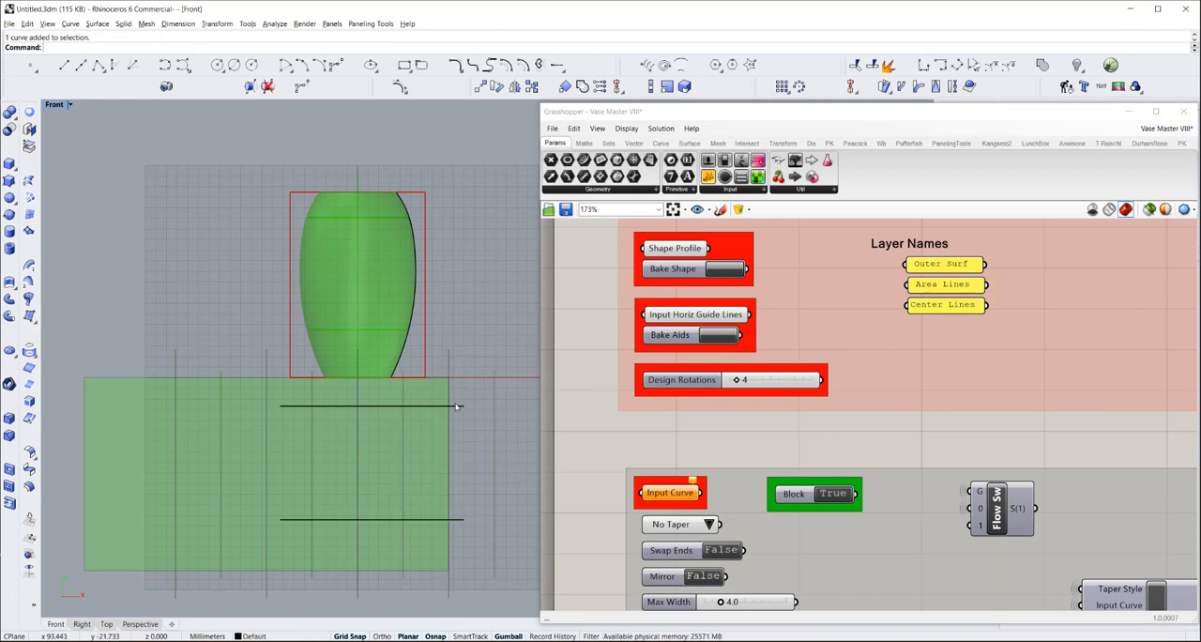
Set Design Rotations to 6 and examine how the guide line spacing on the flat layout compares with the vase base
right_drag(335, 461, 338, 423)
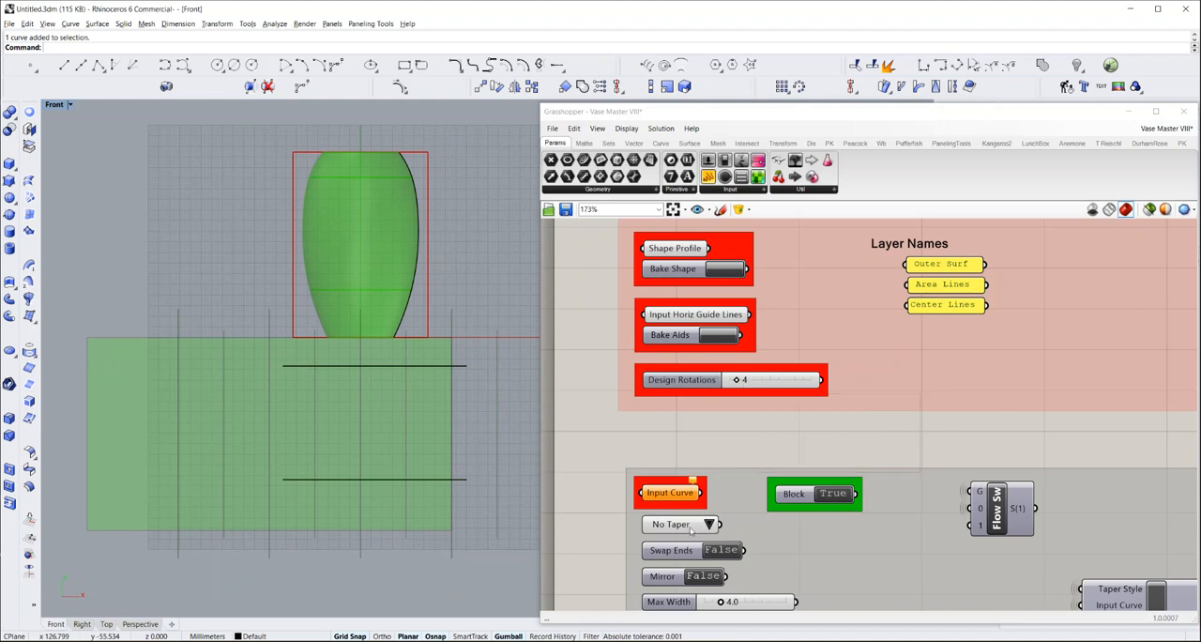
double_click(740, 380)
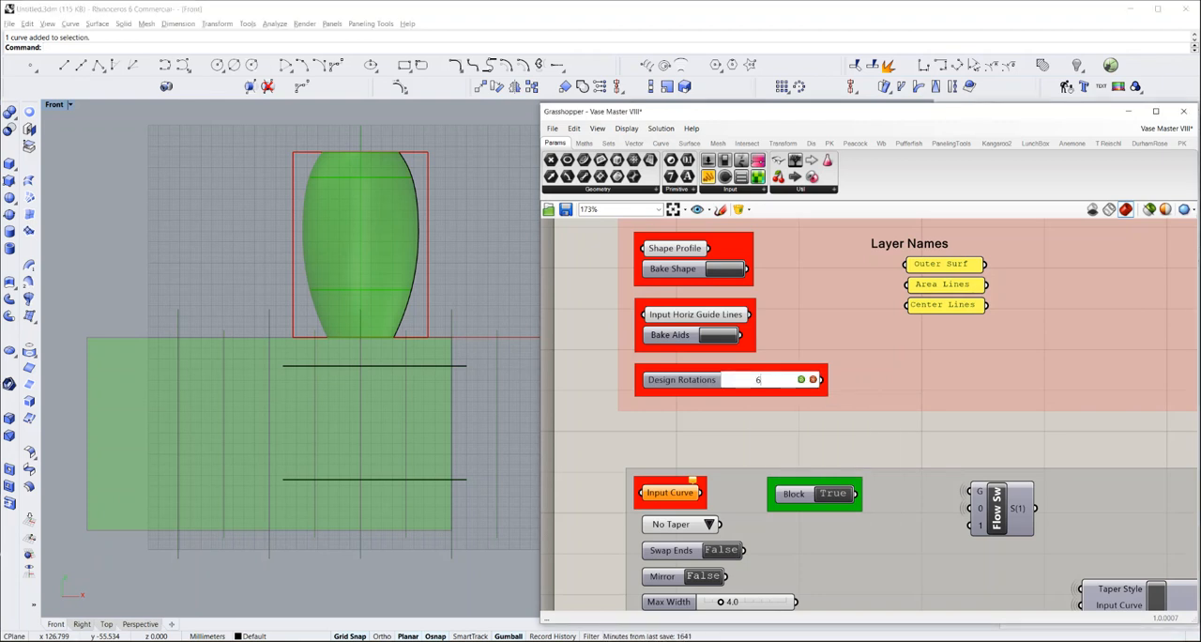
text(6)
key(Return)
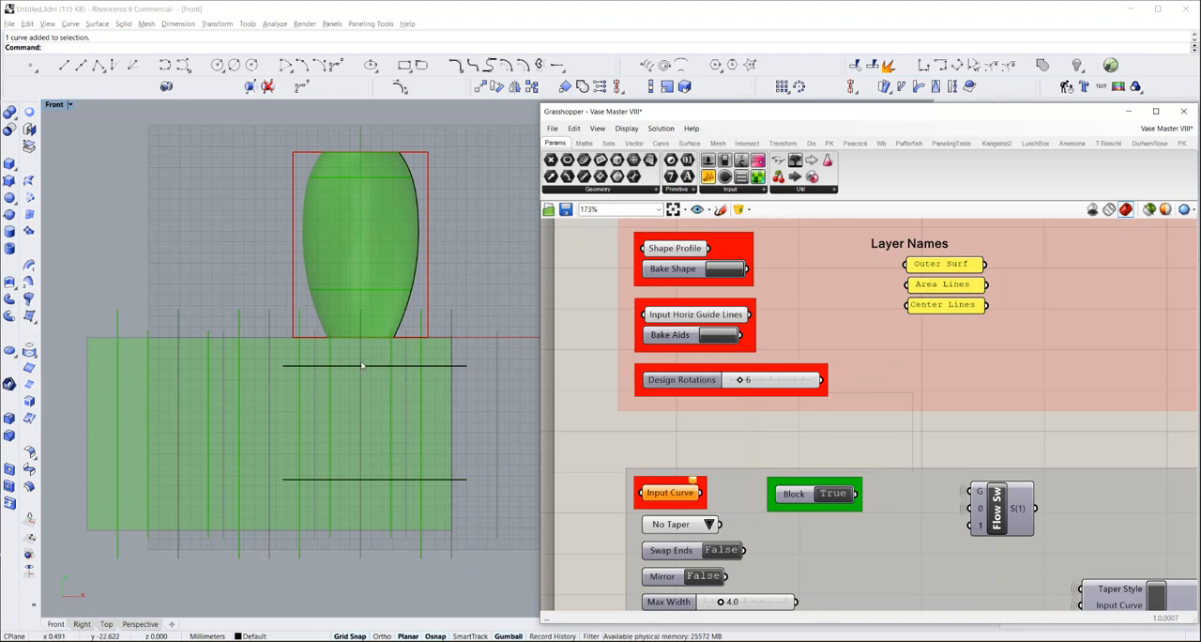
scroll(362, 366, down, 3)
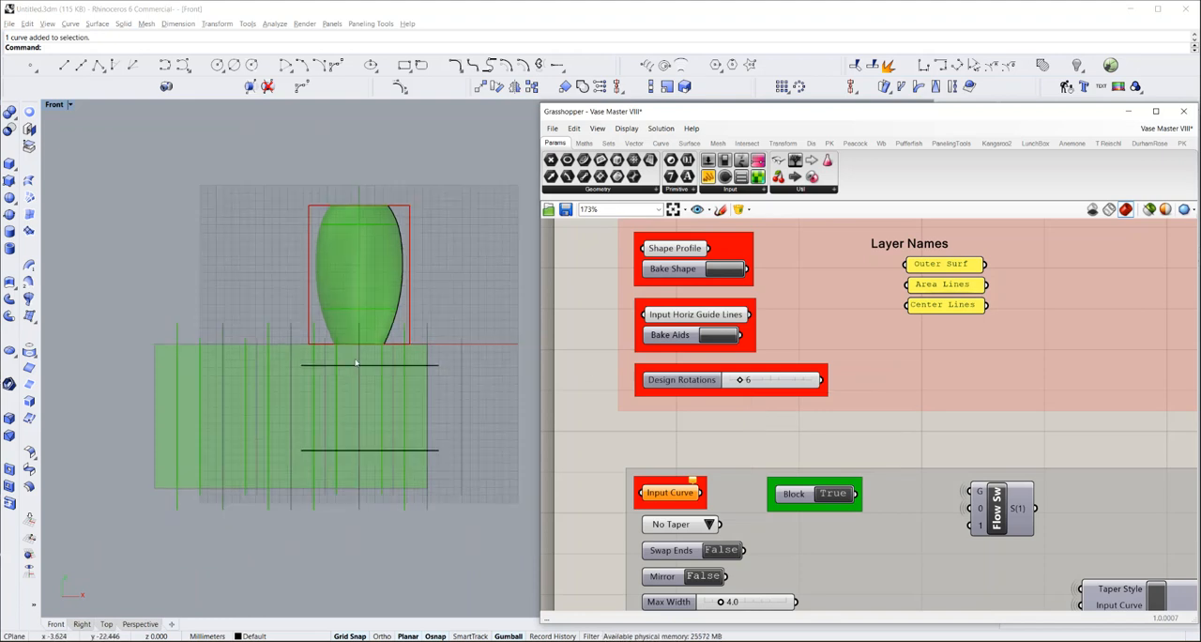
scroll(336, 351, up, 3)
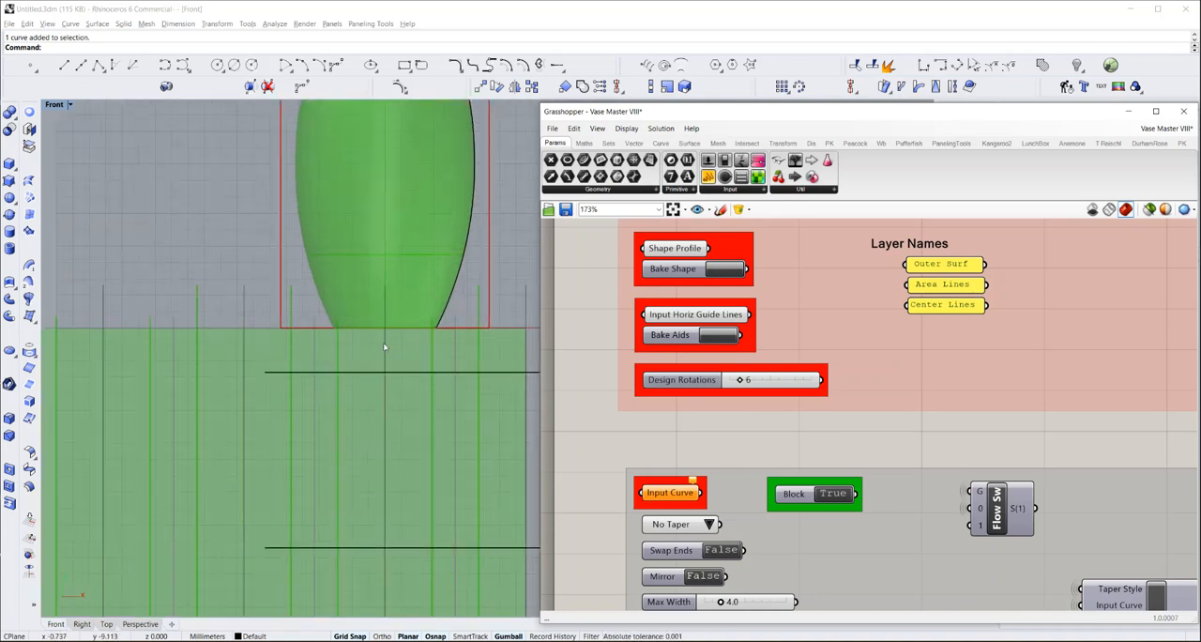
scroll(429, 334, up, 2)
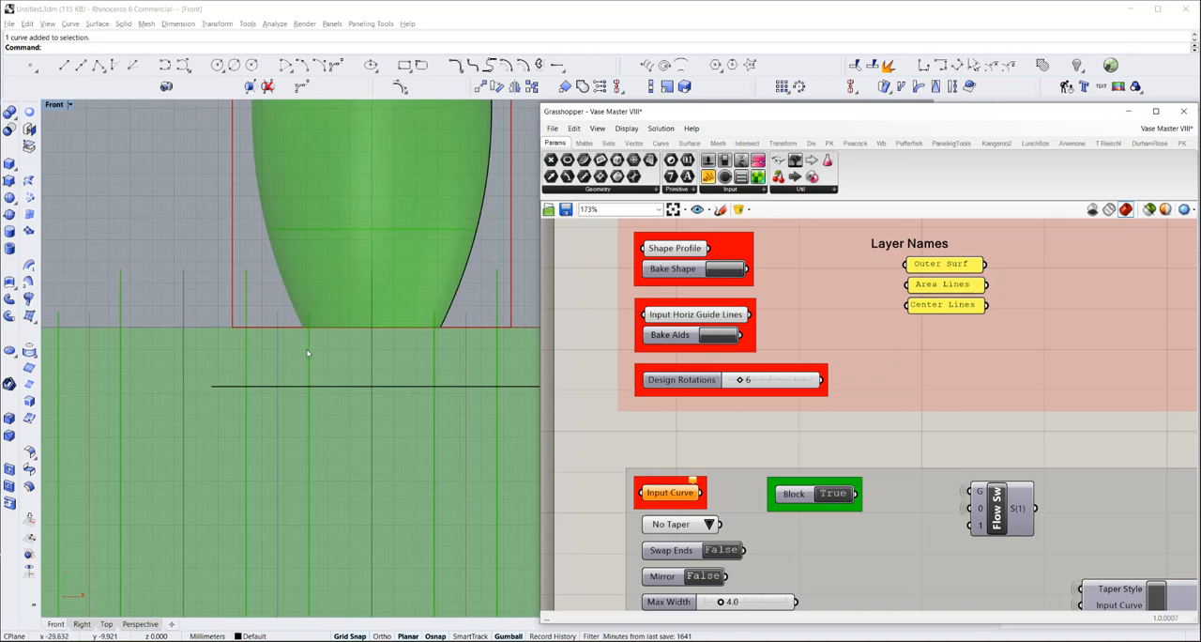
scroll(410, 348, down, 3)
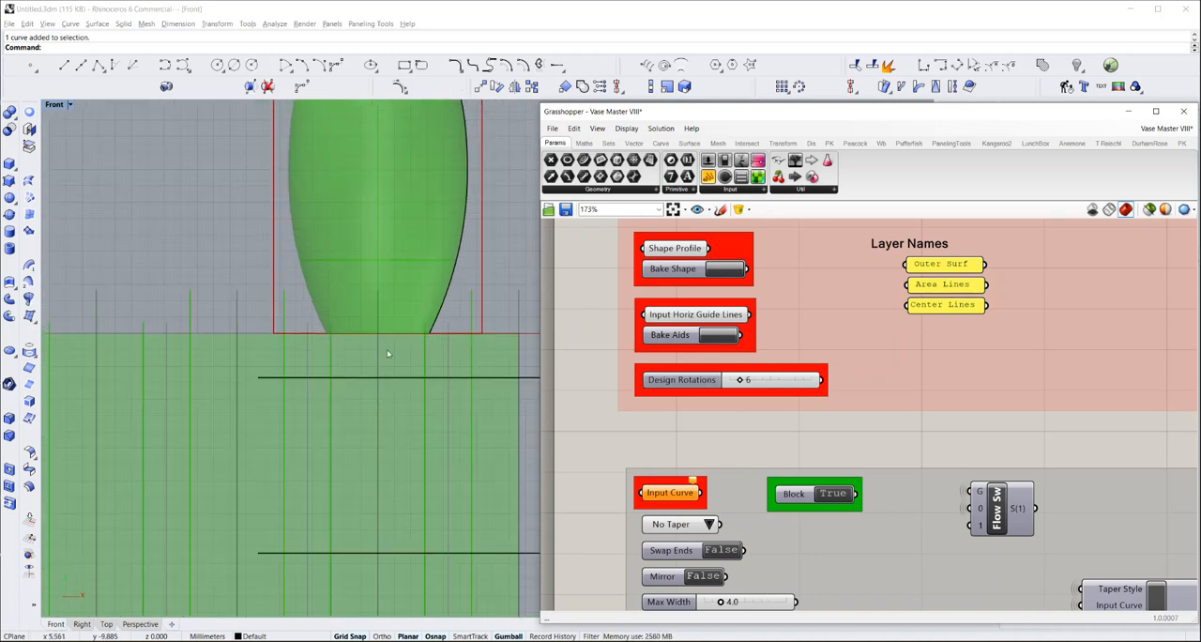
Set Design Rotations back to 4
click(750, 381)
double_click(750, 380)
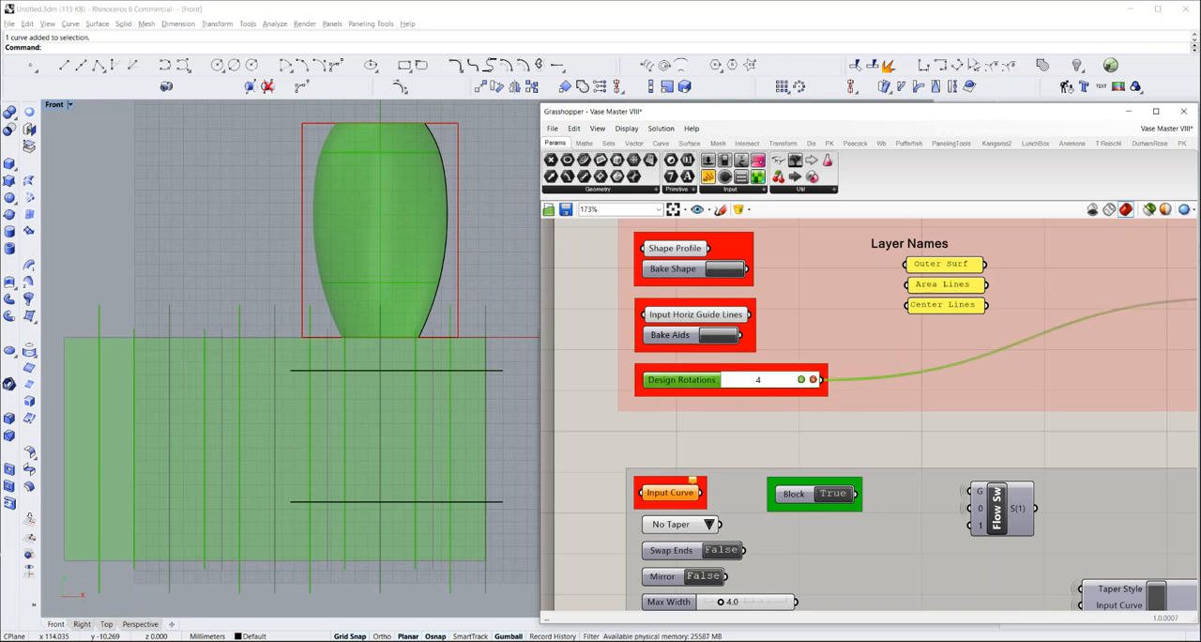
key(Return)
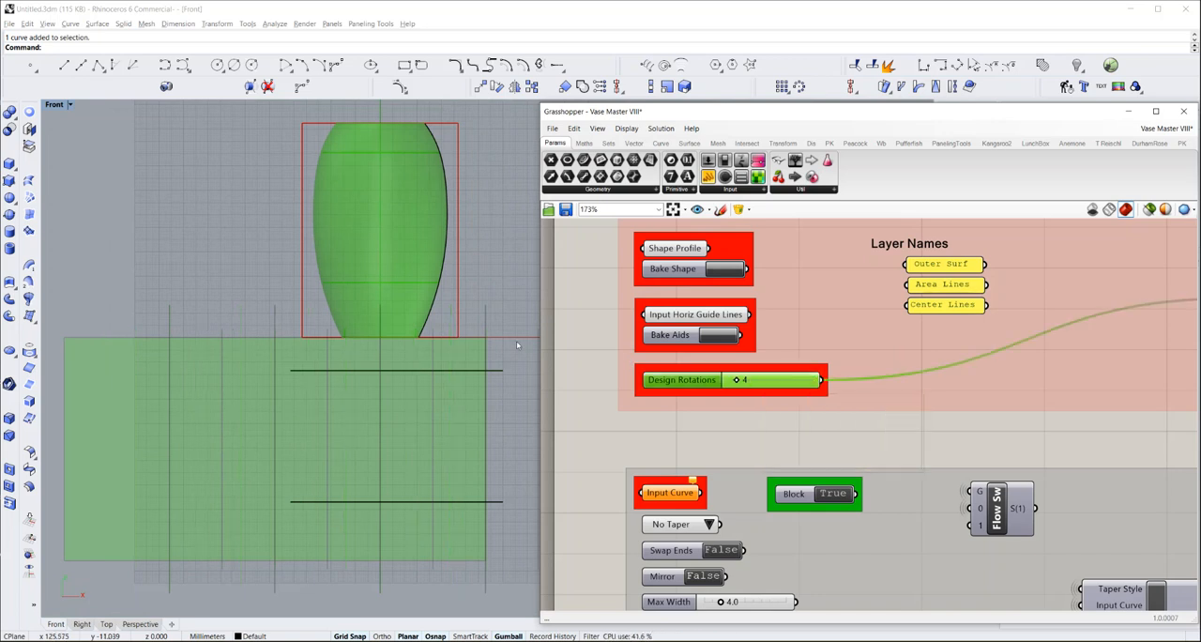
scroll(431, 284, down, 3)
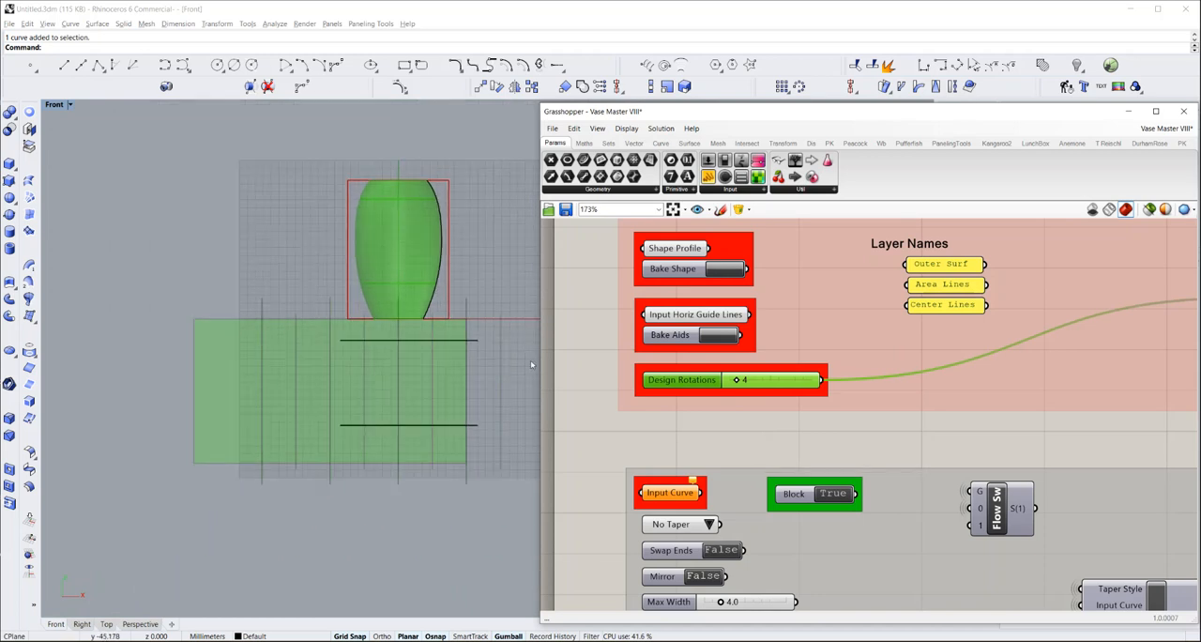
Duplicate the entire design group containing the Input Curve controls and place the copy directly below the original
right_drag(648, 450, 655, 378)
scroll(604, 402, down, 4)
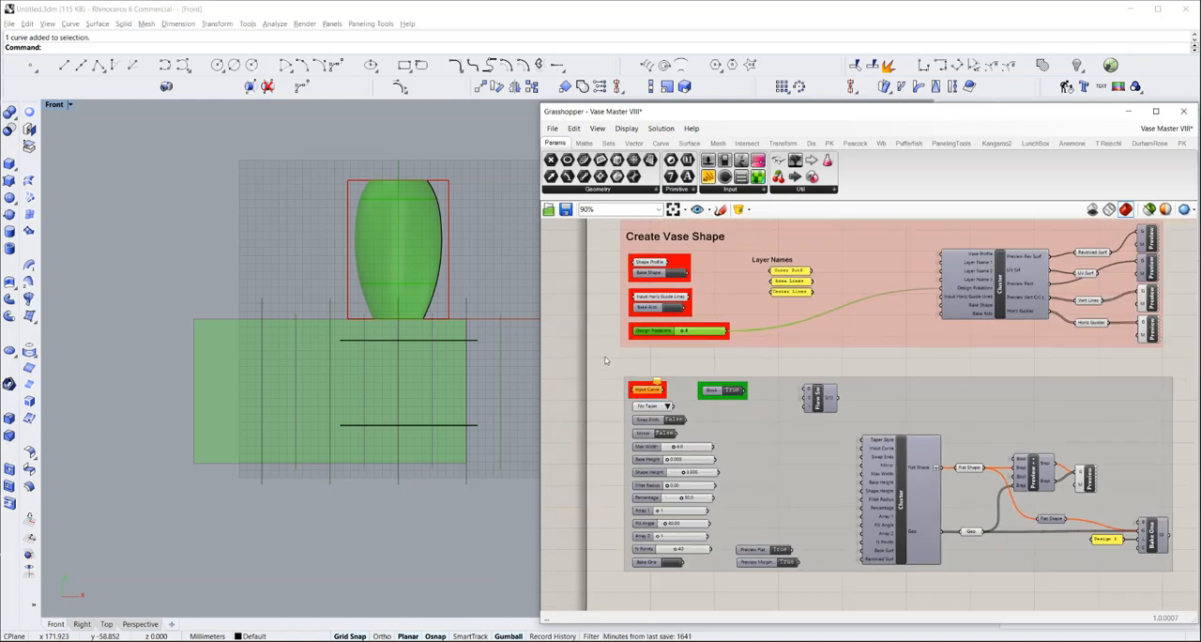
right_drag(742, 550, 745, 498)
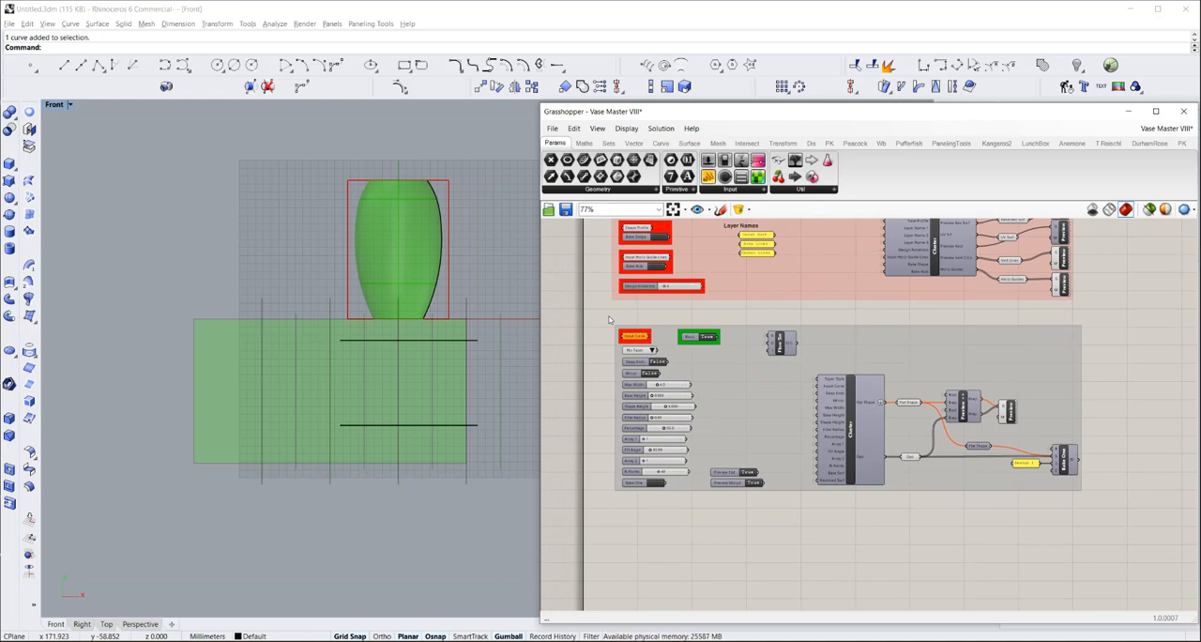
drag(608, 316, 1111, 510)
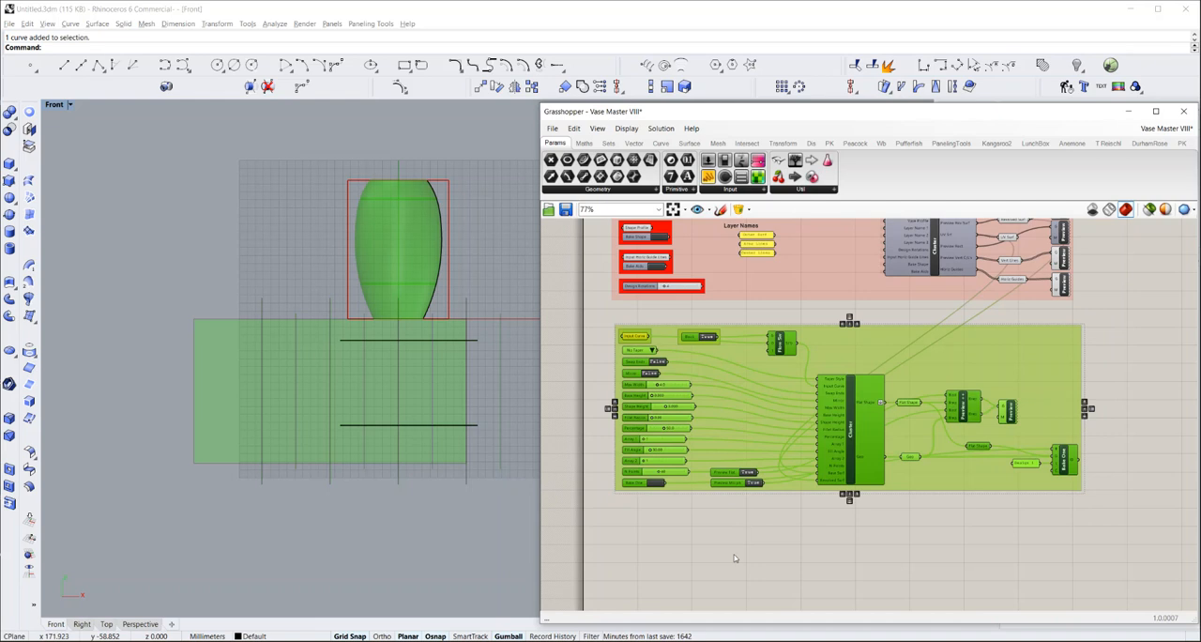
scroll(721, 497, down, 3)
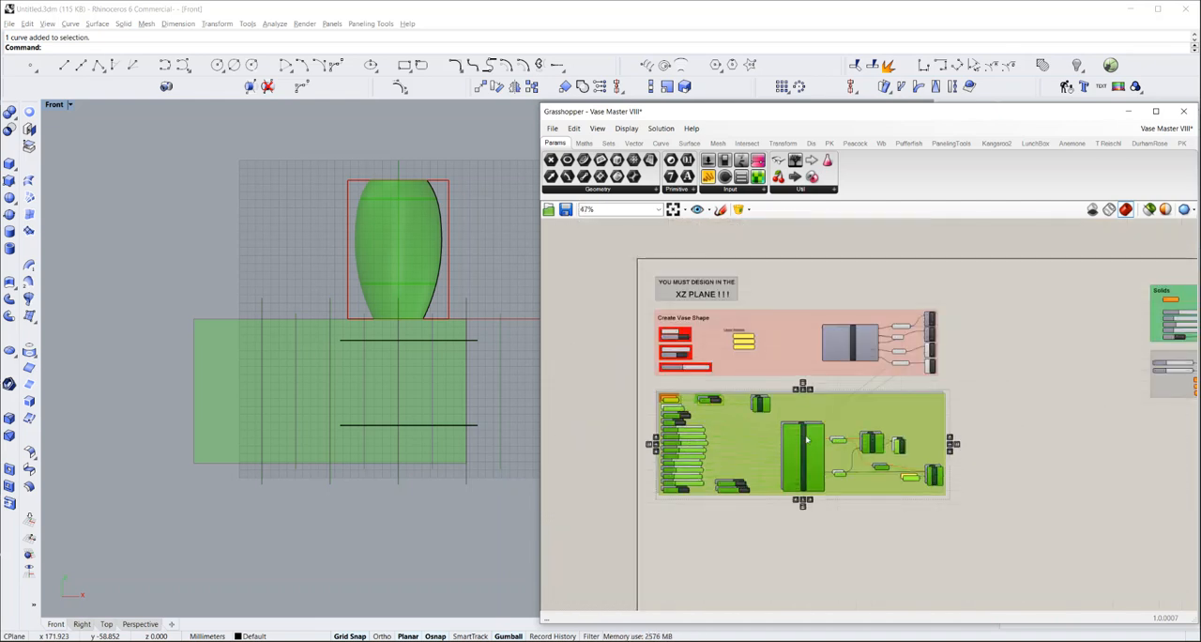
alt+drag(806, 439, 803, 552)
click(979, 441)
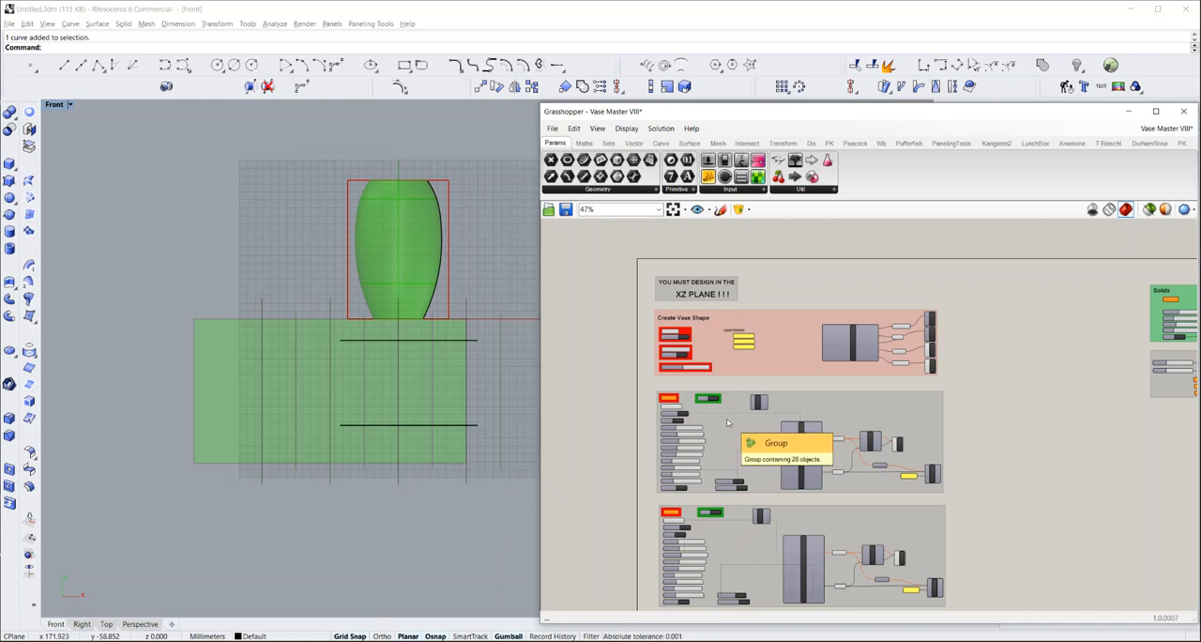
Draw a five-point interpolated curve from the lower guide line up the center line, arching right to end at about x 39, y -51
scroll(645, 430, up, 3)
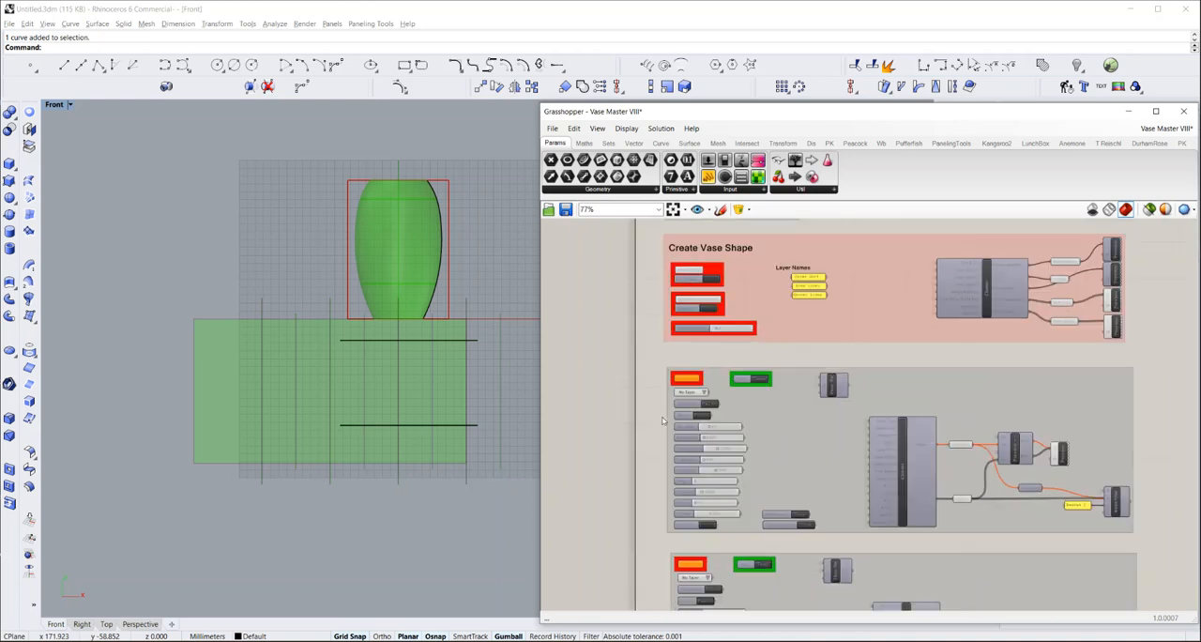
scroll(718, 418, up, 3)
right_drag(619, 390, 603, 343)
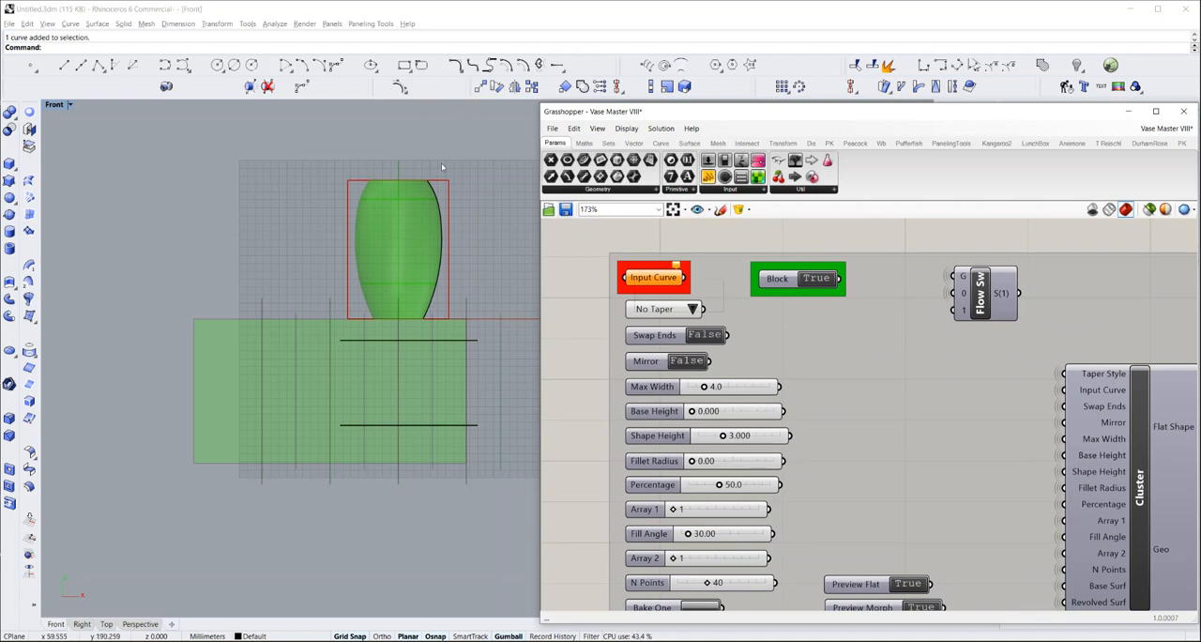
click(166, 67)
scroll(415, 392, up, 5)
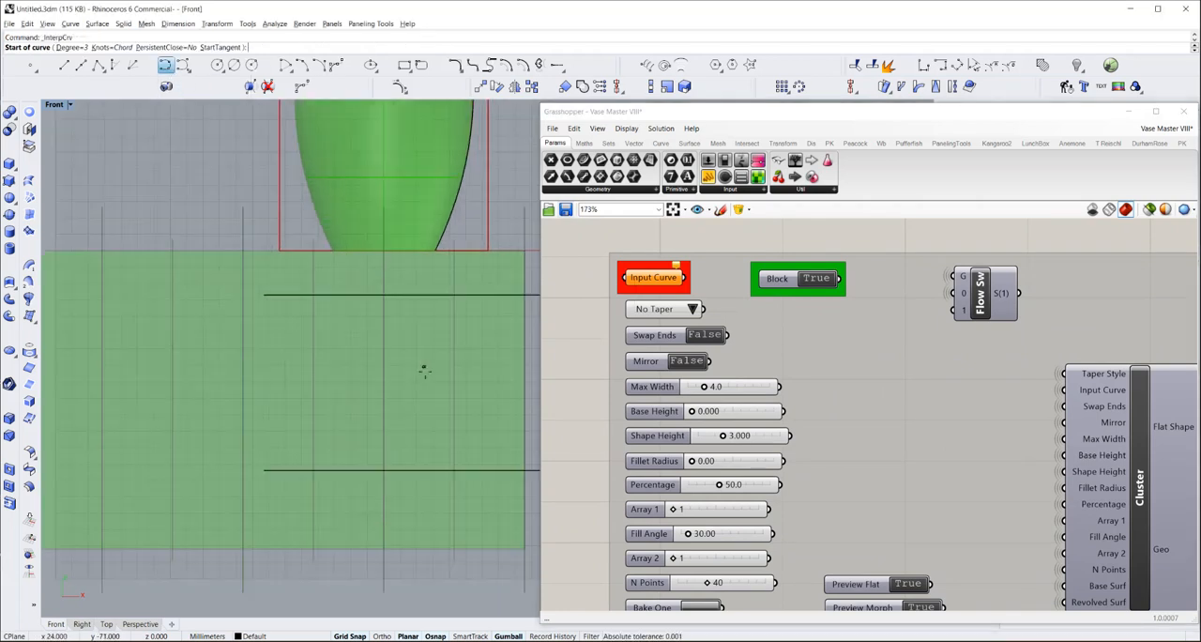
scroll(414, 392, up, 2)
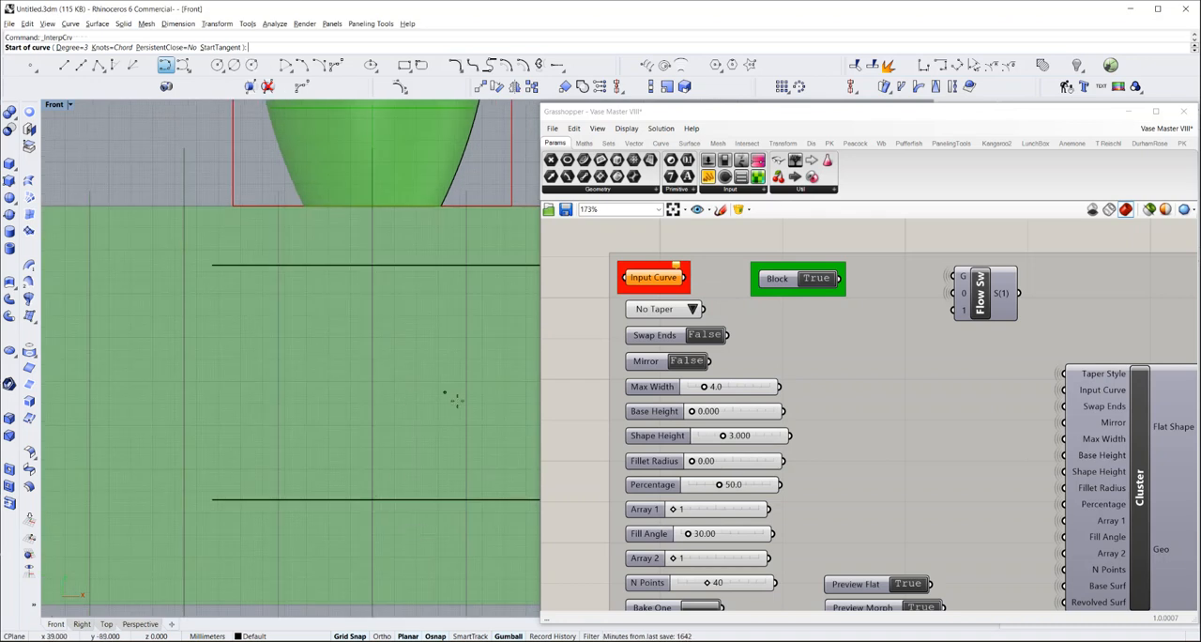
click(371, 497)
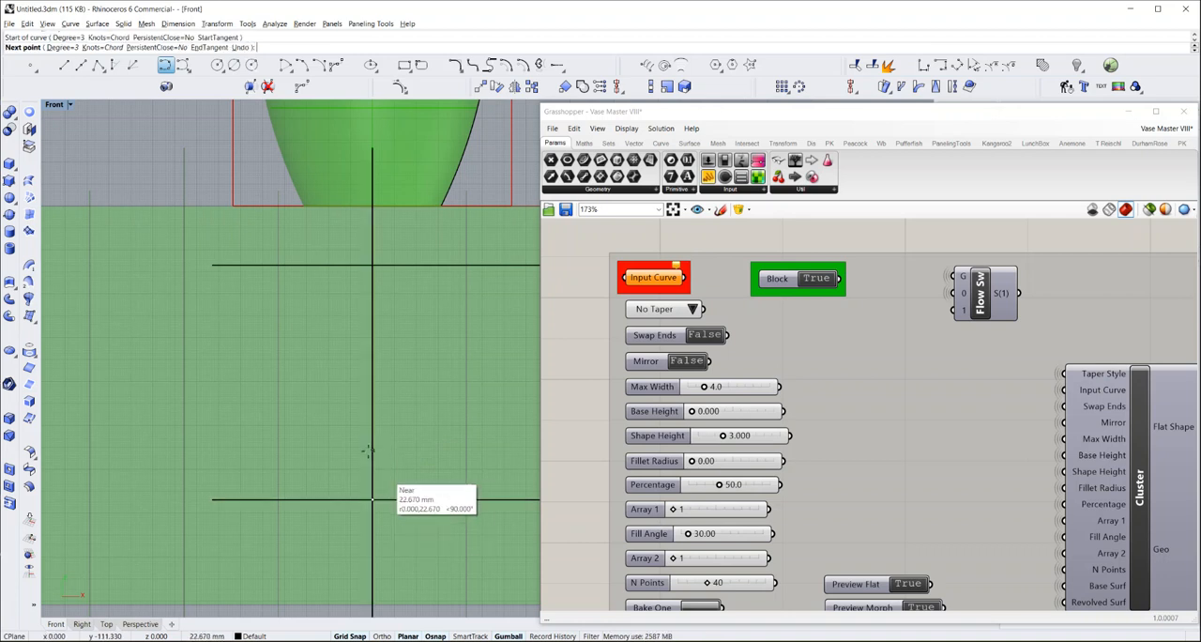
click(371, 451)
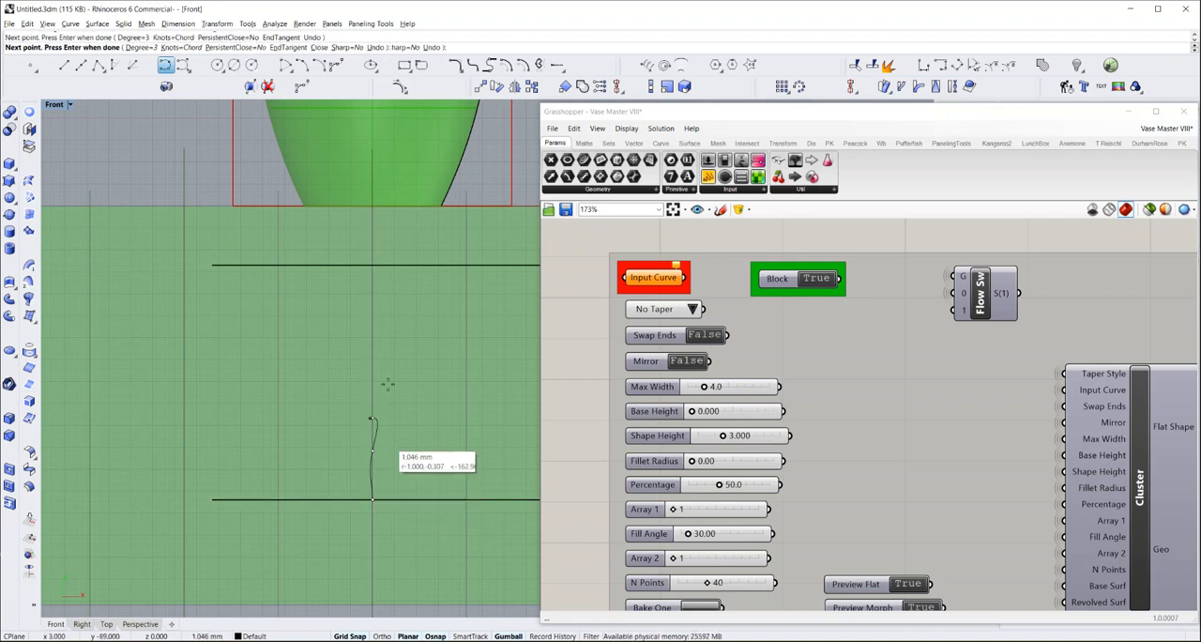
click(372, 417)
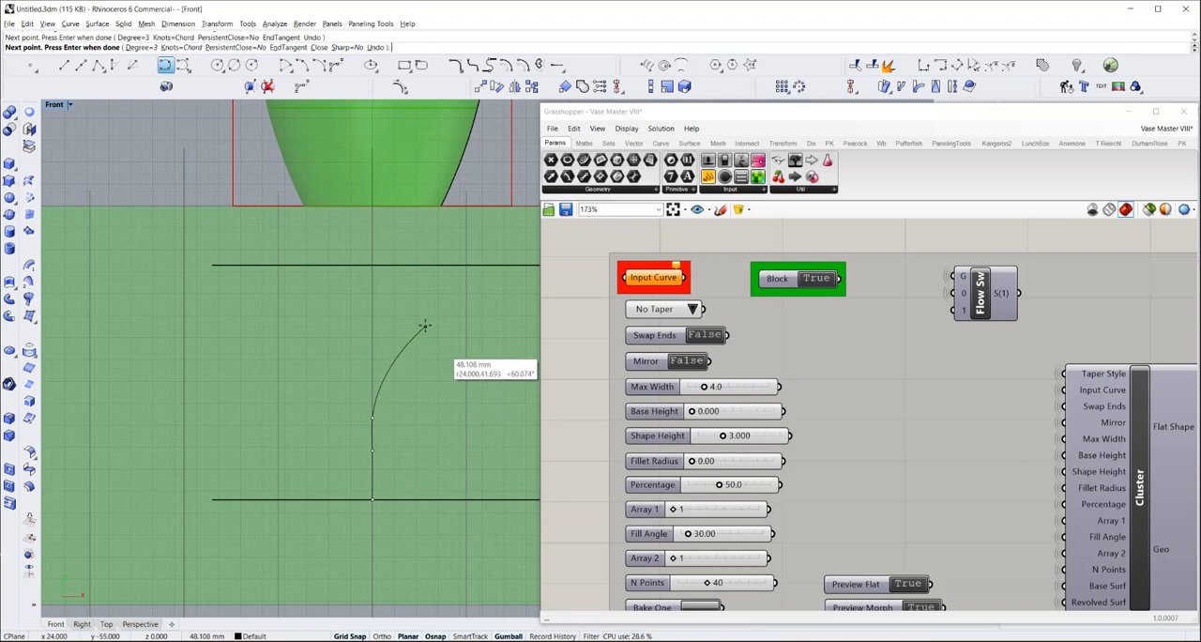
click(425, 323)
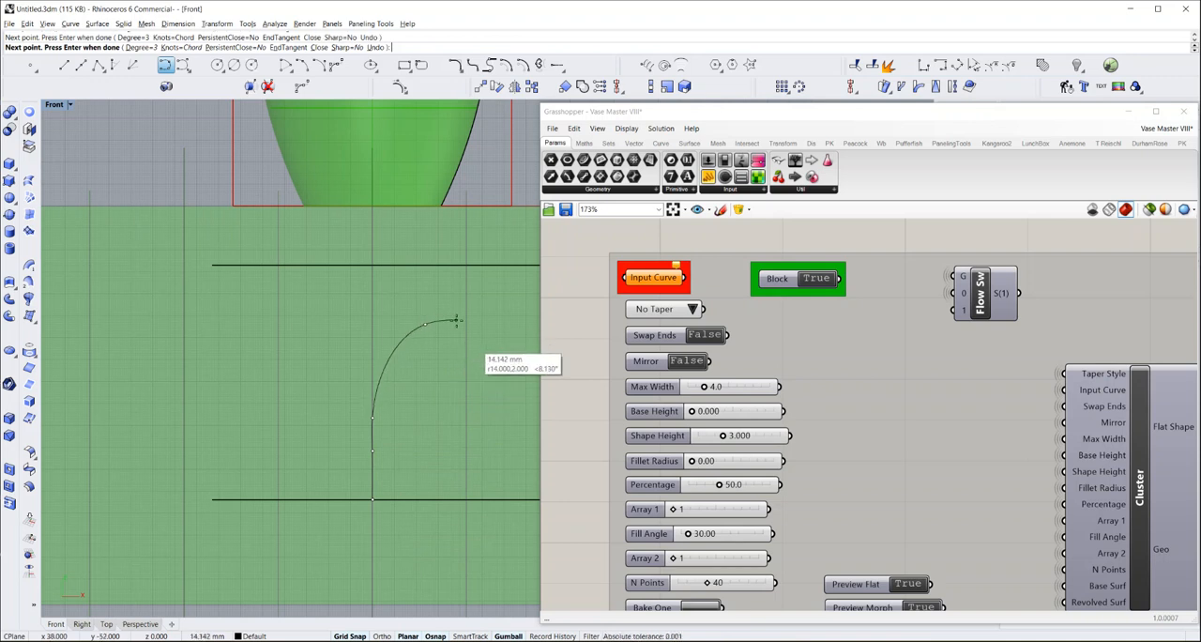
scroll(456, 321, up, 5)
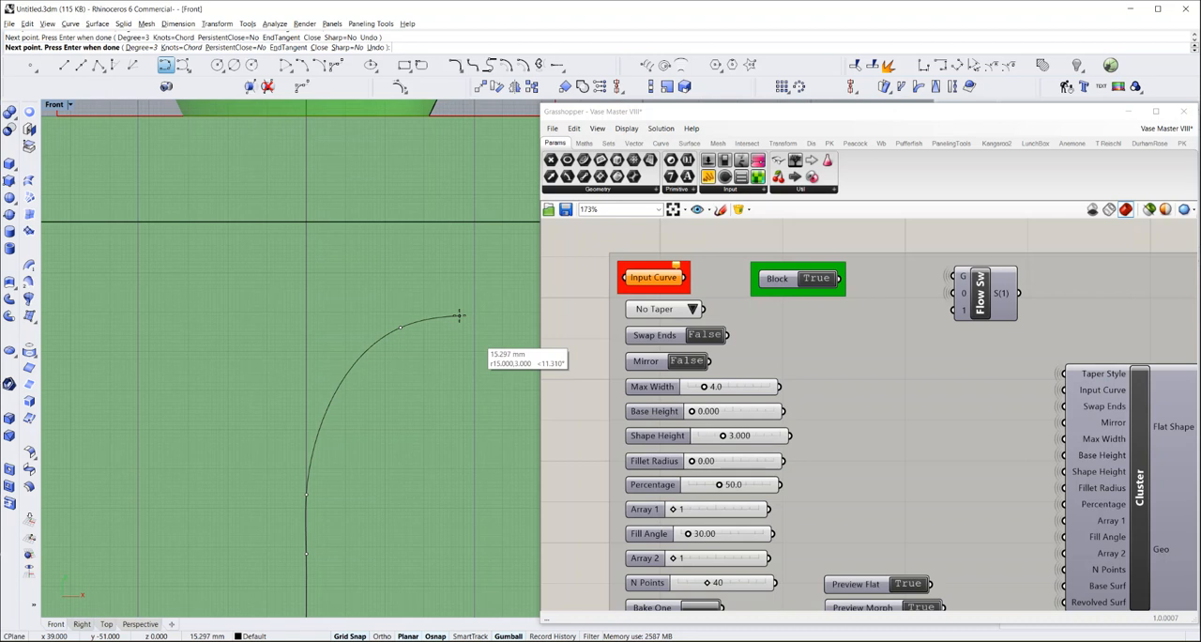
click(459, 315)
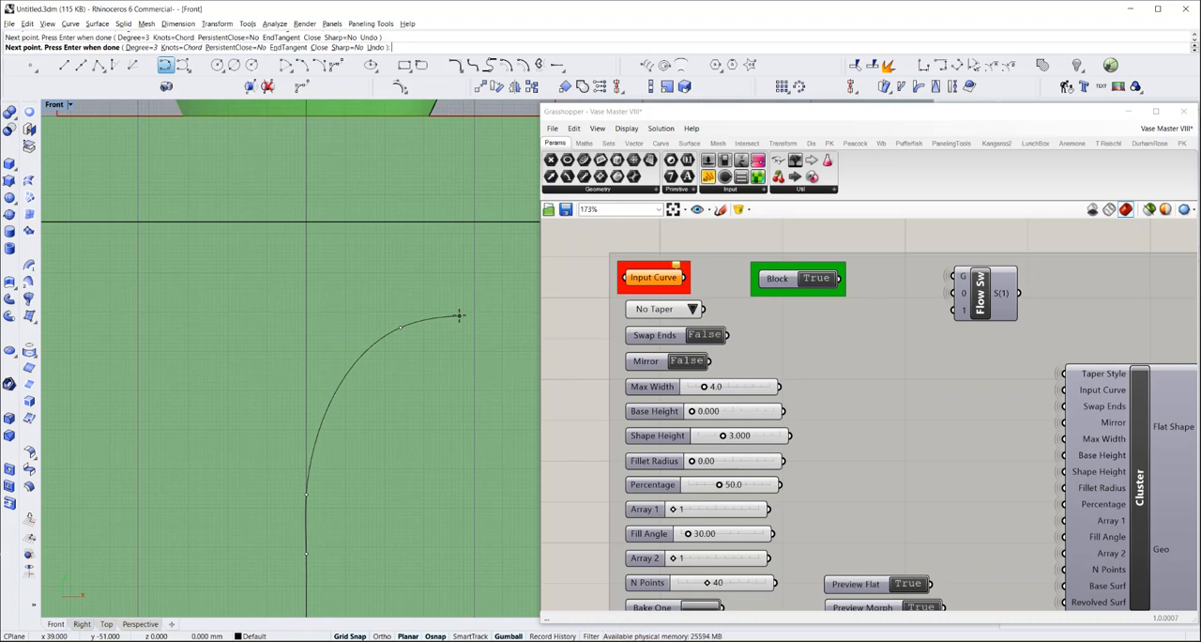
key(Return)
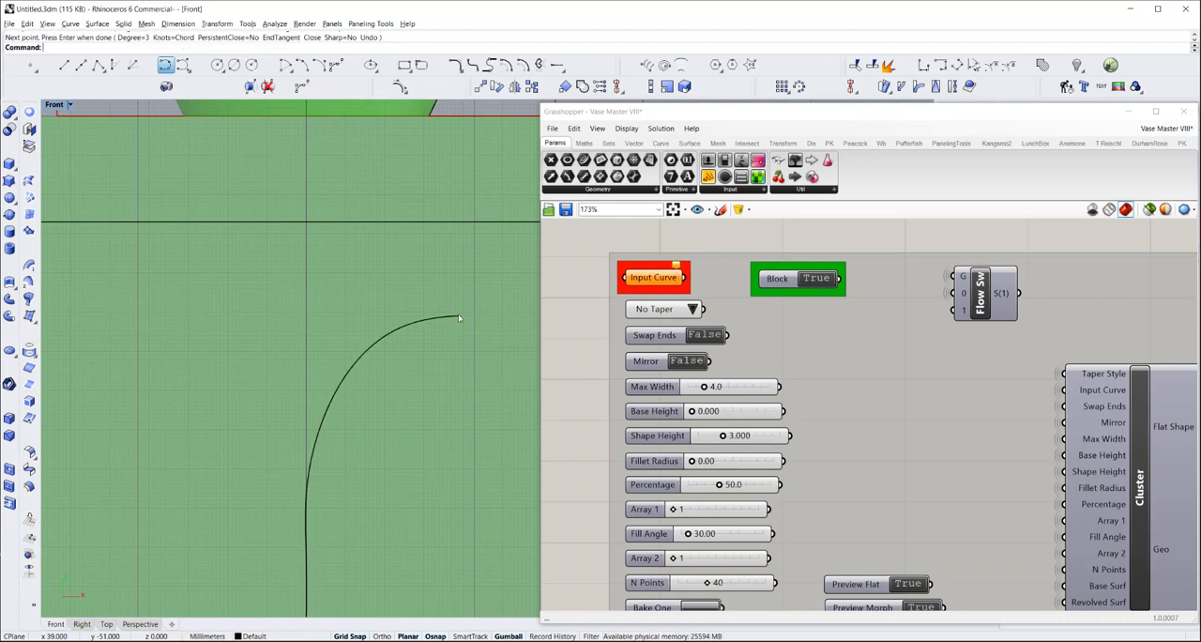
Turn off Grid Snap and nudge the control point where the new curve starts bending slightly right, toward the center line
click(352, 373)
scroll(366, 375, down, 2)
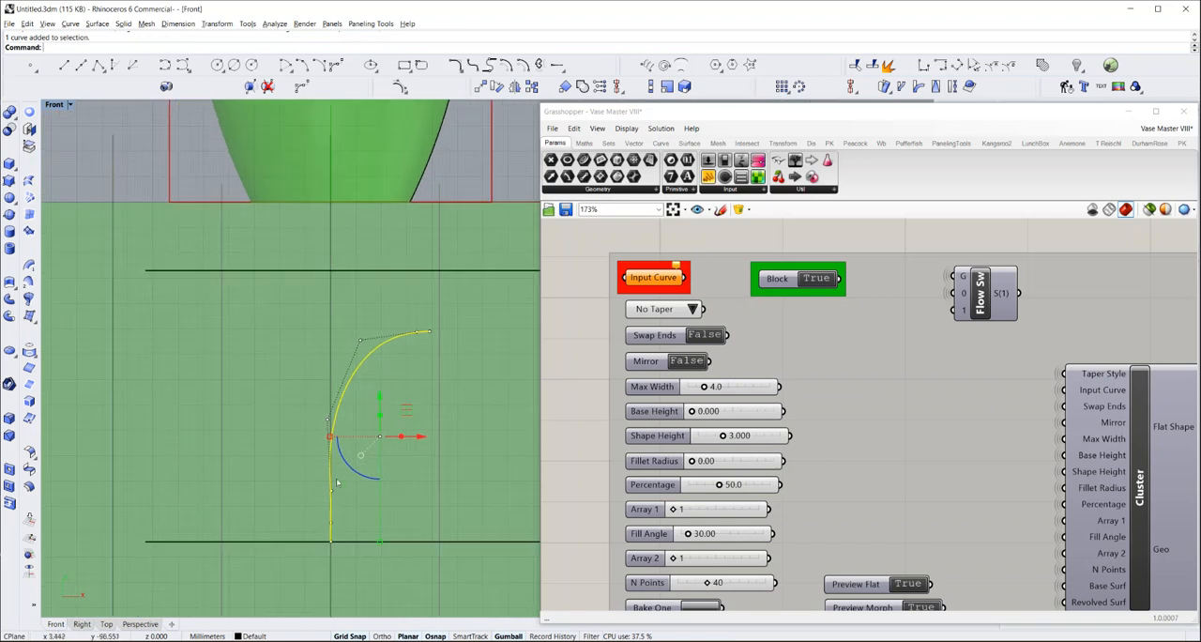
scroll(331, 526, up, 4)
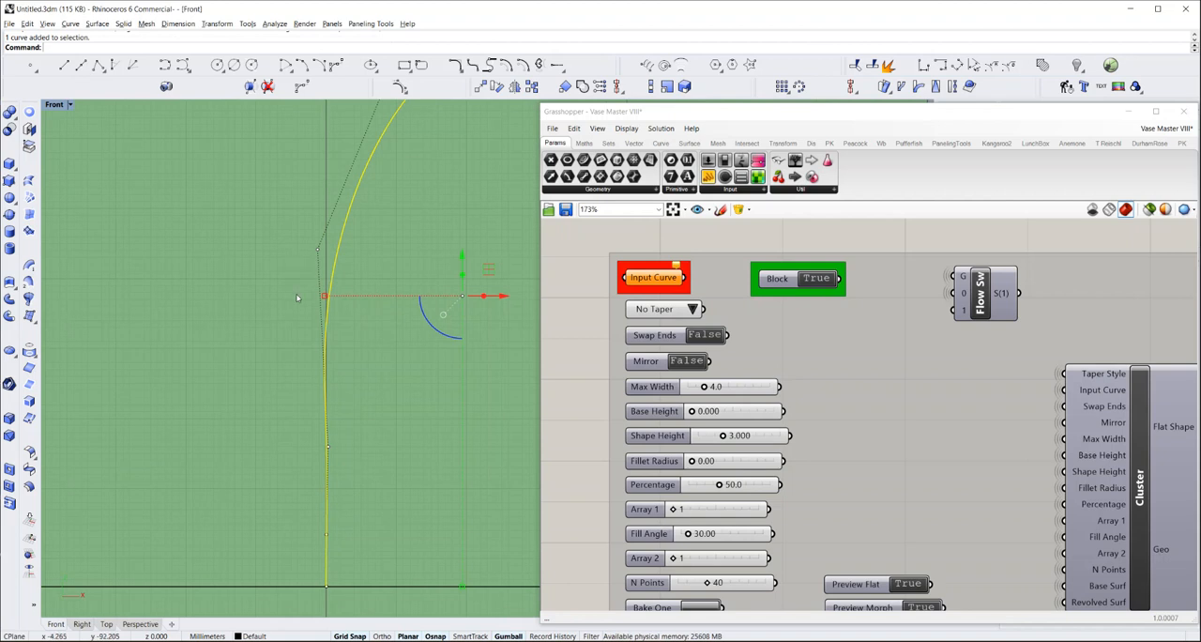
click(317, 250)
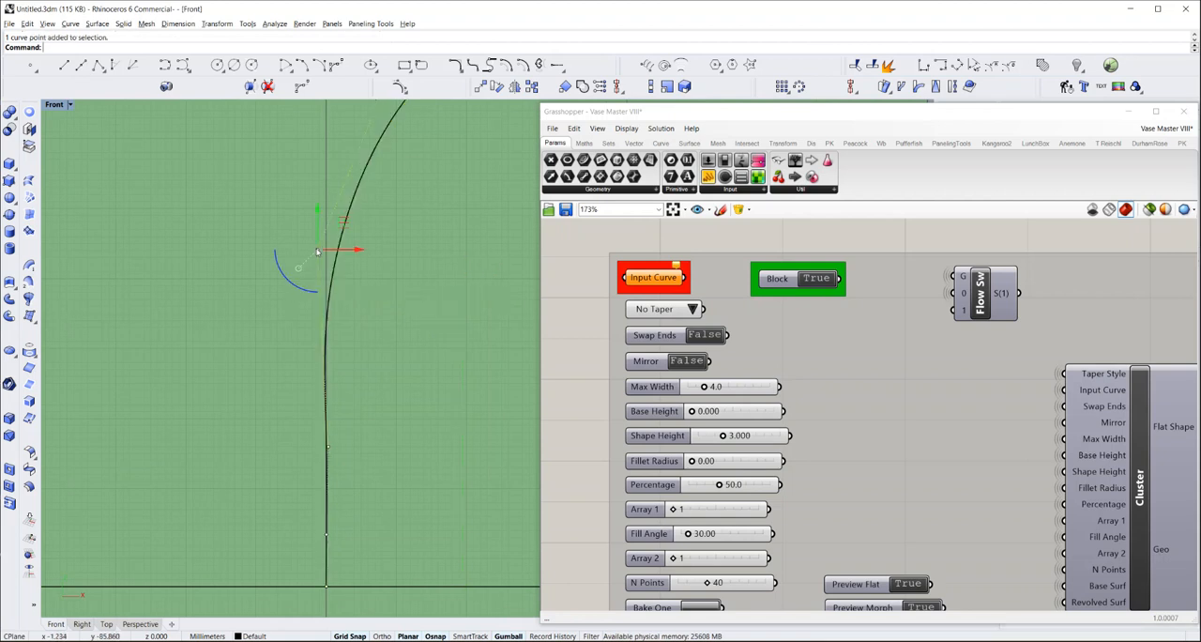
key(F9)
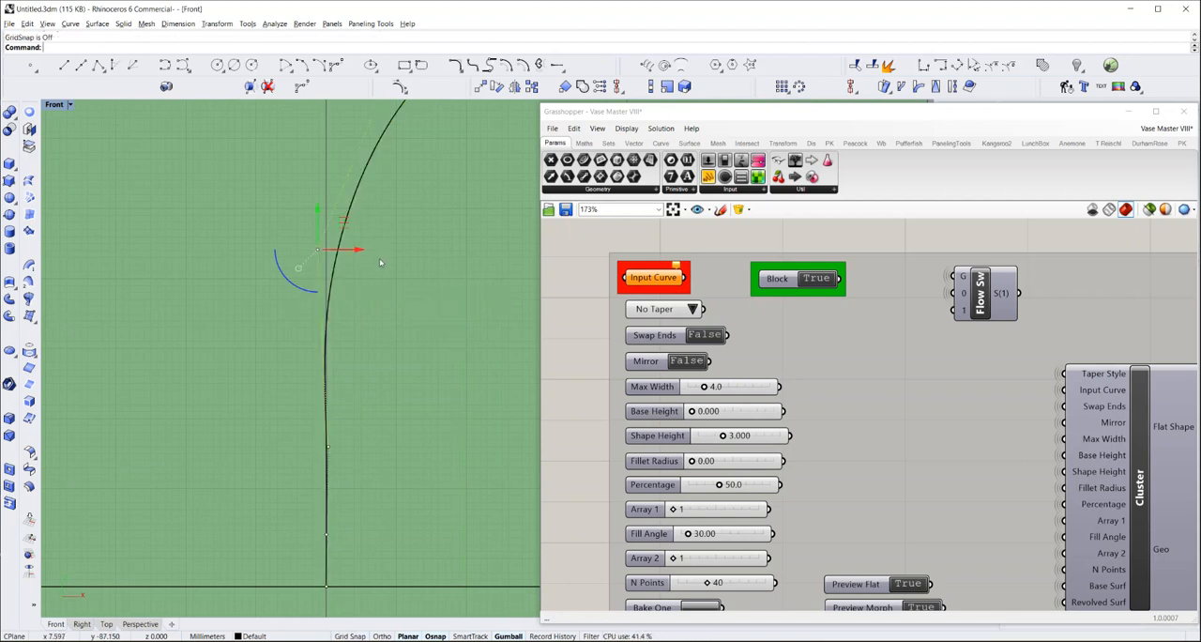
drag(359, 250, 366, 254)
Nudge the next lower control point of the curve slightly left toward the center line and clear the selection
scroll(339, 447, up, 5)
scroll(320, 449, up, 4)
click(340, 435)
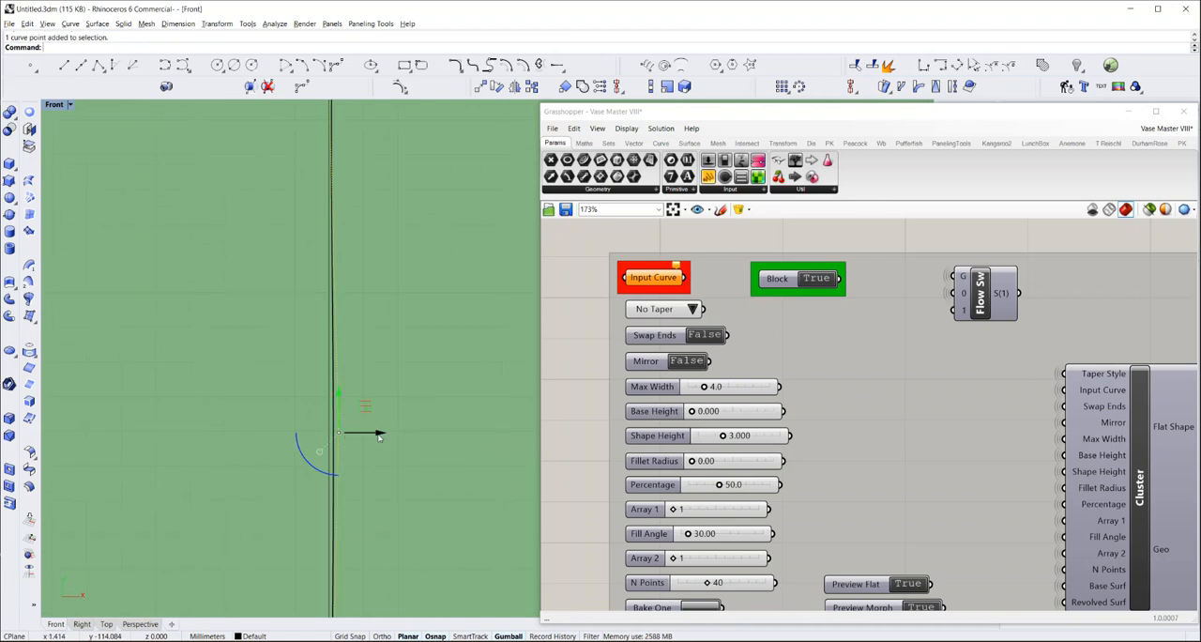
drag(375, 435, 372, 433)
key(Escape)
key(Escape)
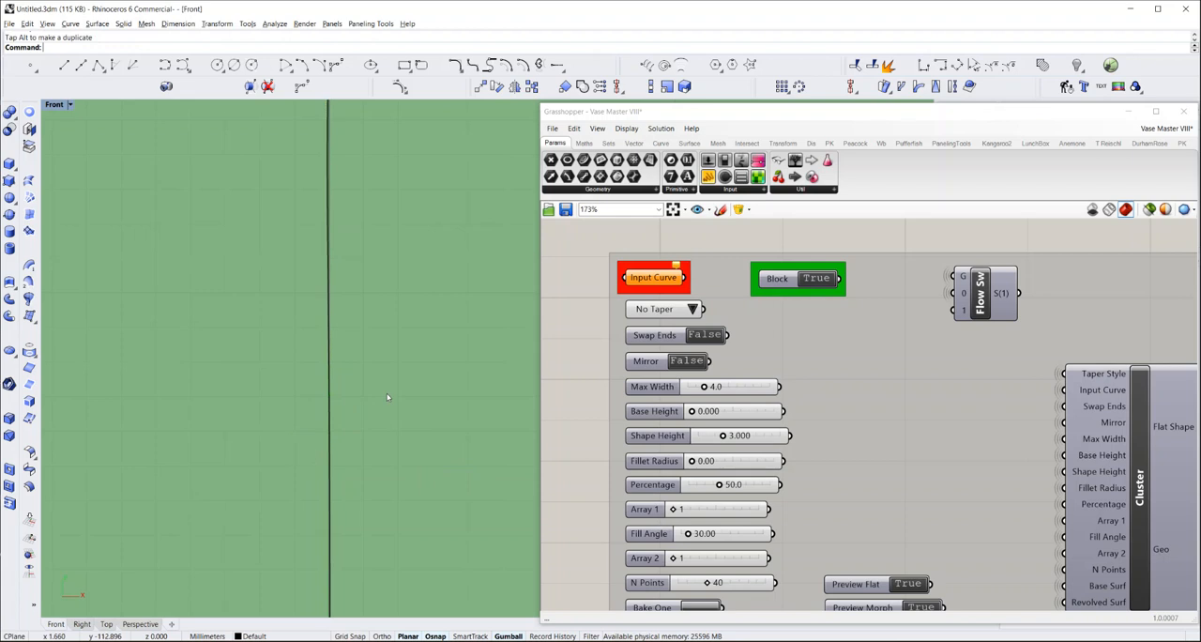
Align the curve's three lowest control points to the vertical center line, using Set Points with only X enabled
scroll(381, 371, down, 6)
scroll(375, 372, down, 4)
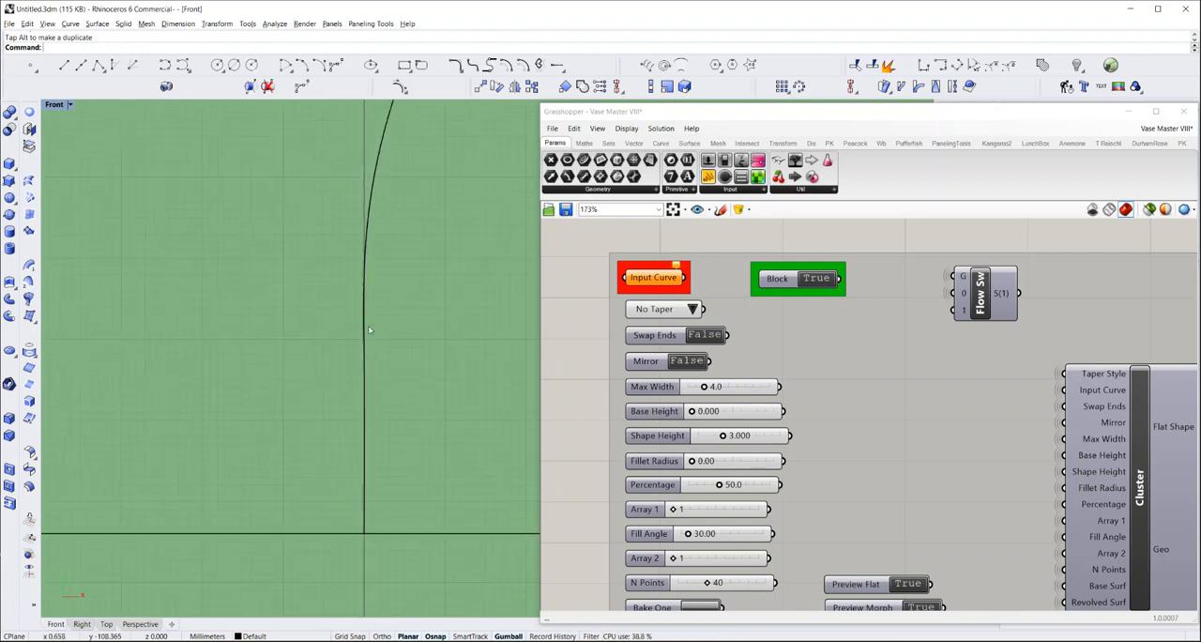
click(375, 194)
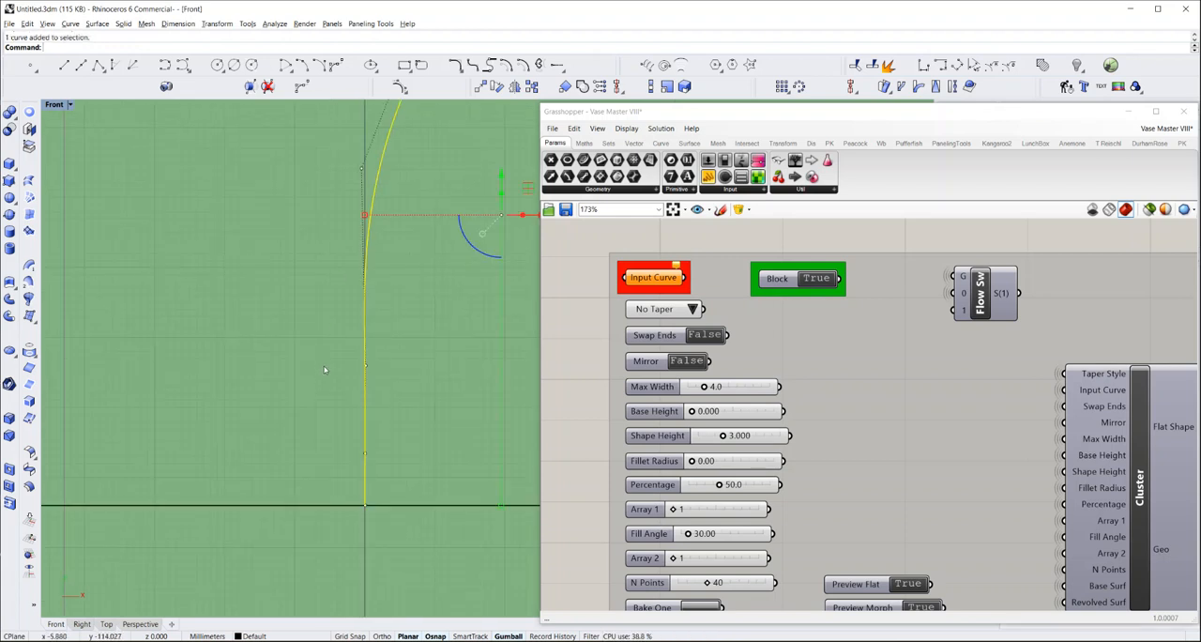
drag(319, 354, 380, 524)
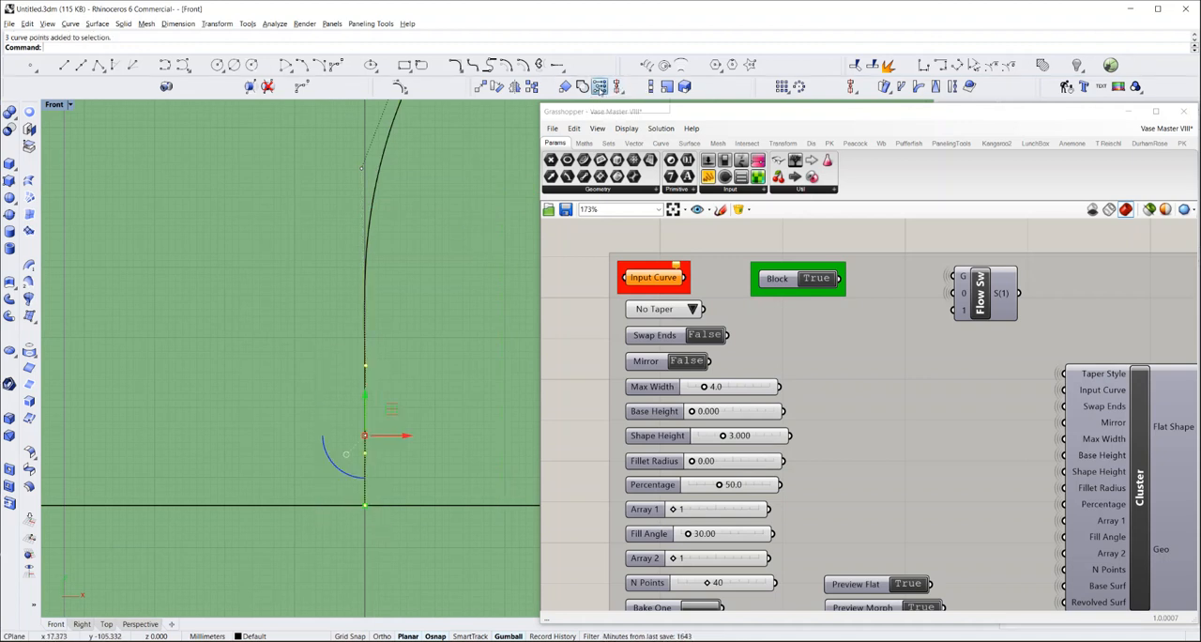
click(598, 87)
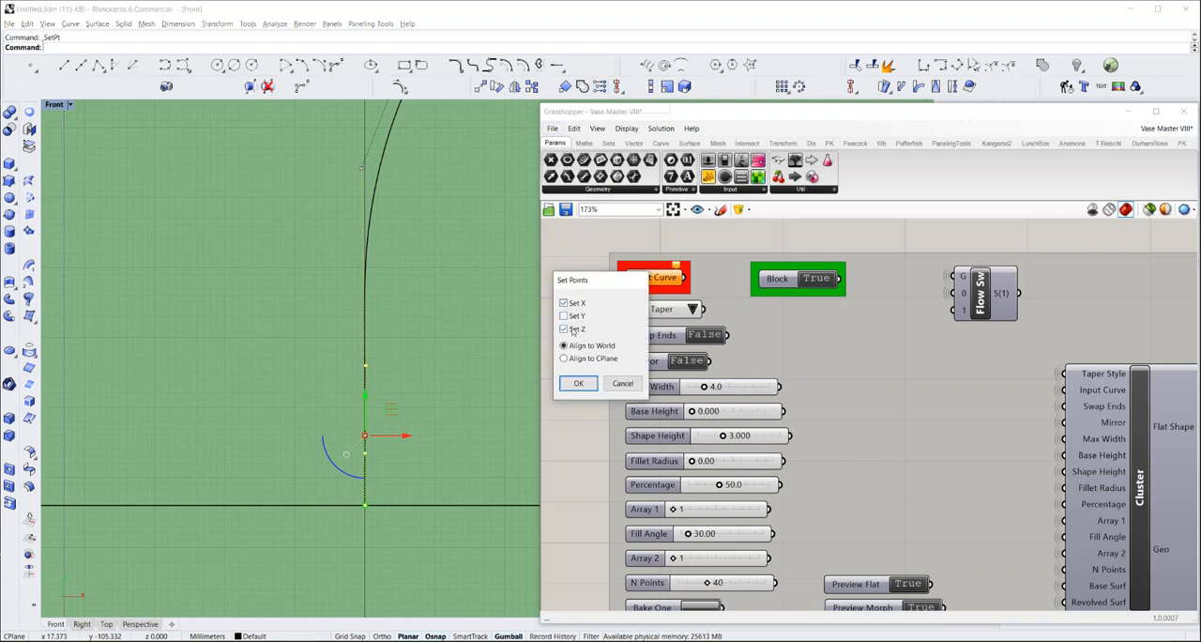
click(576, 383)
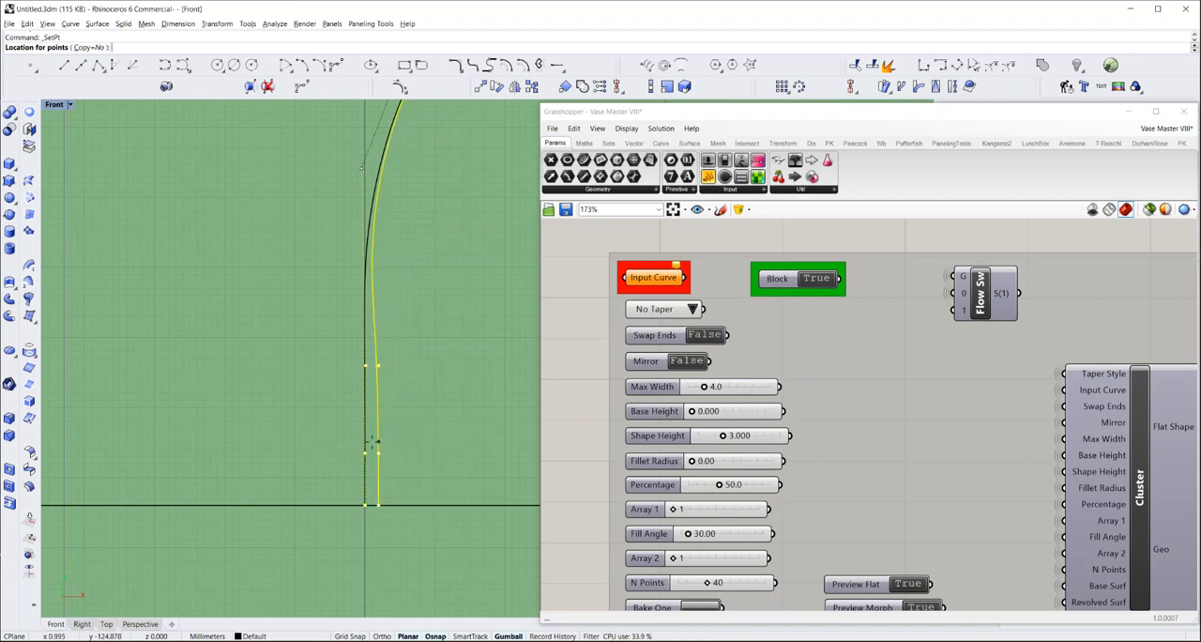
click(366, 441)
key(Escape)
key(Escape)
Nudge the control point where the curve starts bending slightly right onto the center line and clear the selection
scroll(369, 328, up, 3)
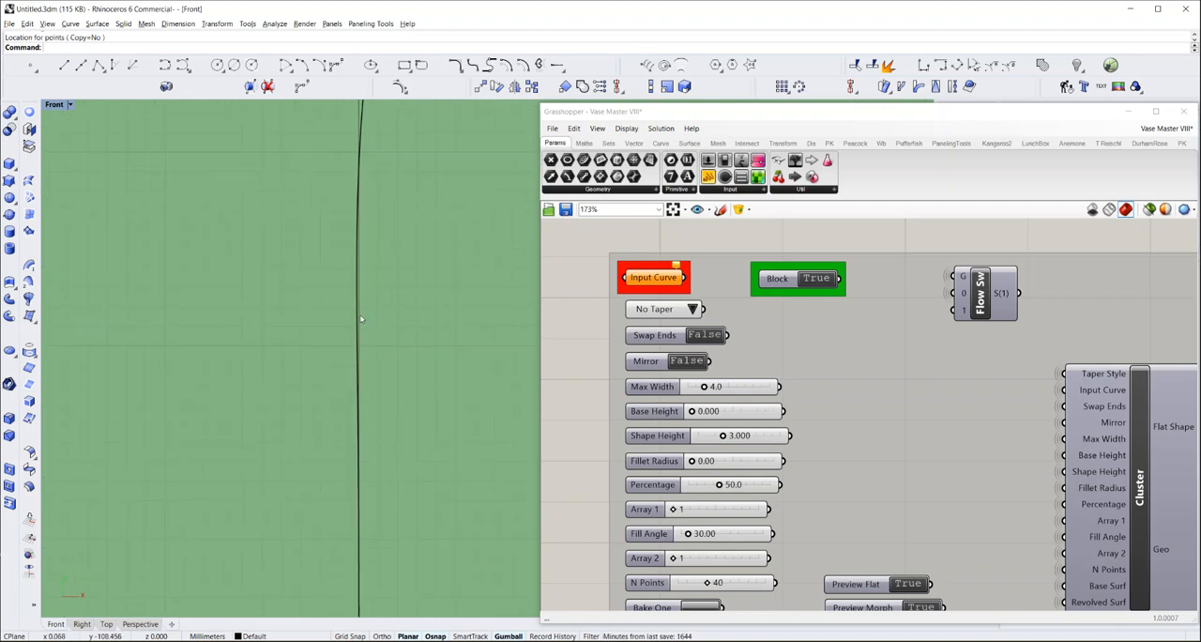
click(365, 328)
scroll(365, 328, down, 3)
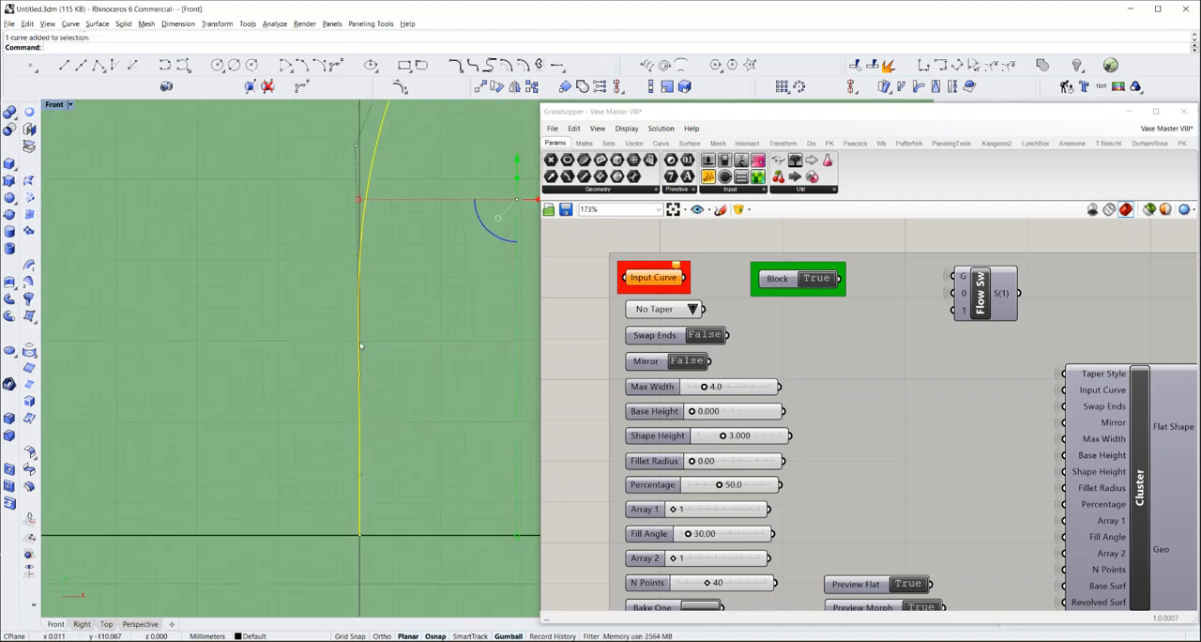
right_drag(424, 156, 353, 223)
drag(483, 266, 485, 266)
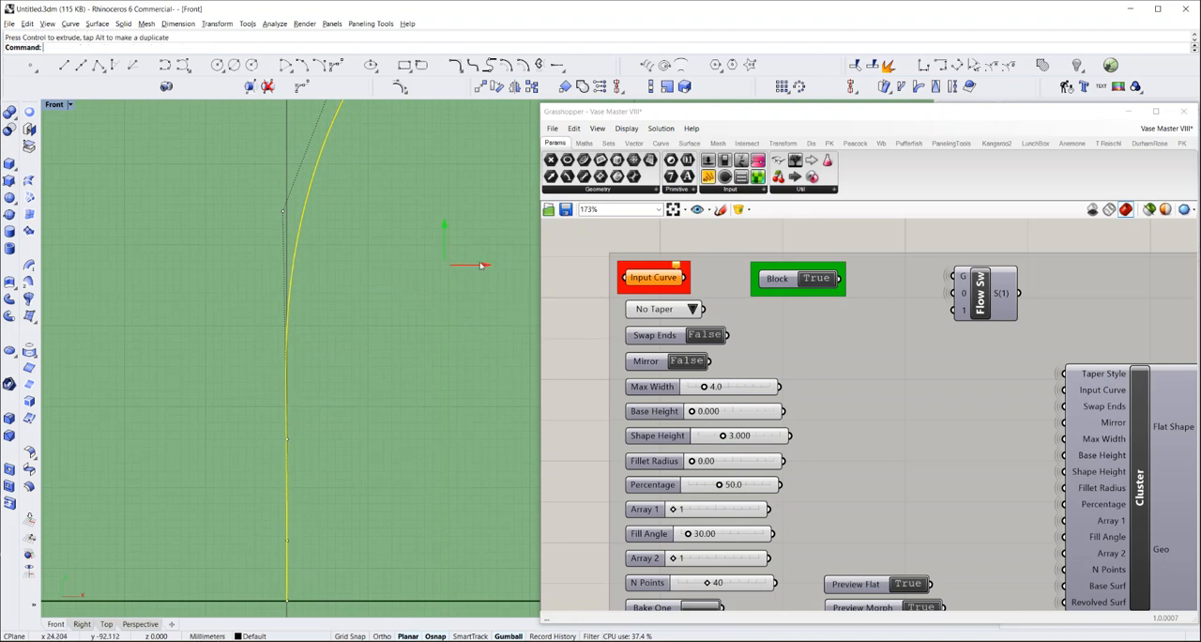
click(337, 226)
click(291, 213)
click(285, 211)
drag(325, 212, 329, 215)
click(360, 296)
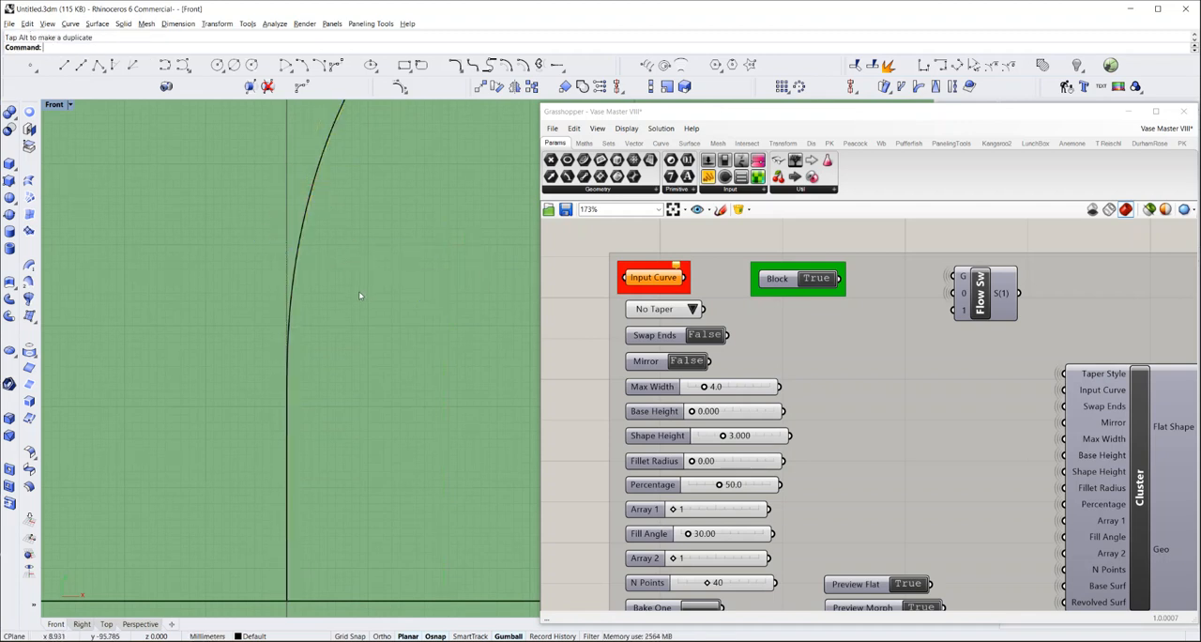
Reference the finished design curve in the first design group's Input Curve parameter
scroll(356, 300, down, 5)
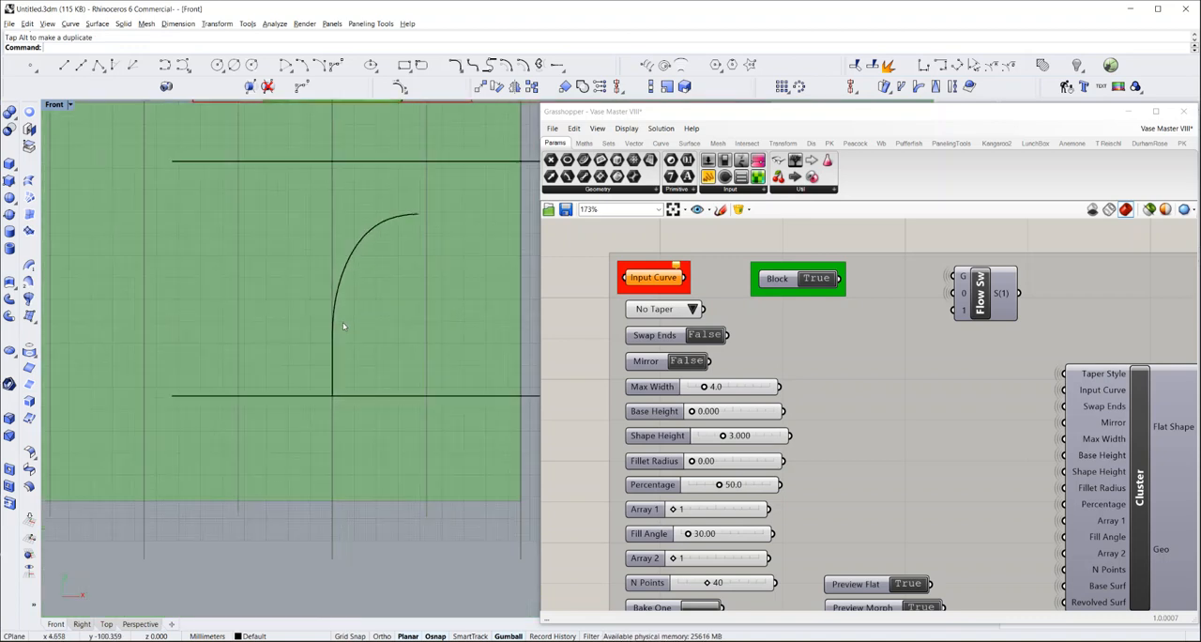
scroll(344, 326, down, 1)
click(657, 278)
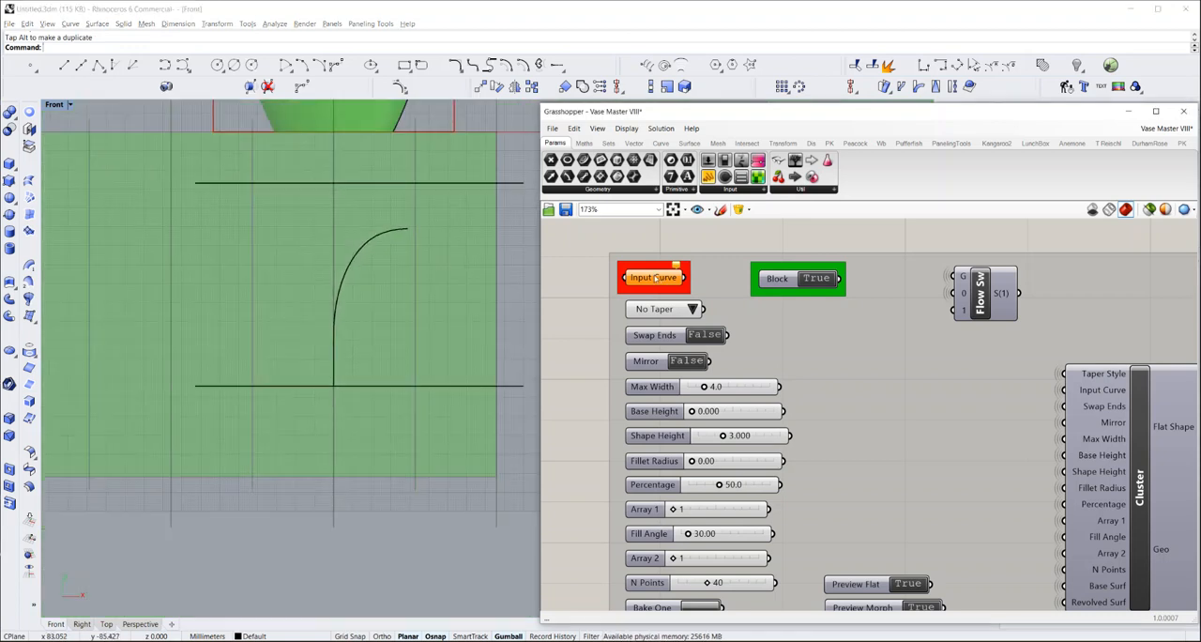
right_click(654, 278)
click(662, 435)
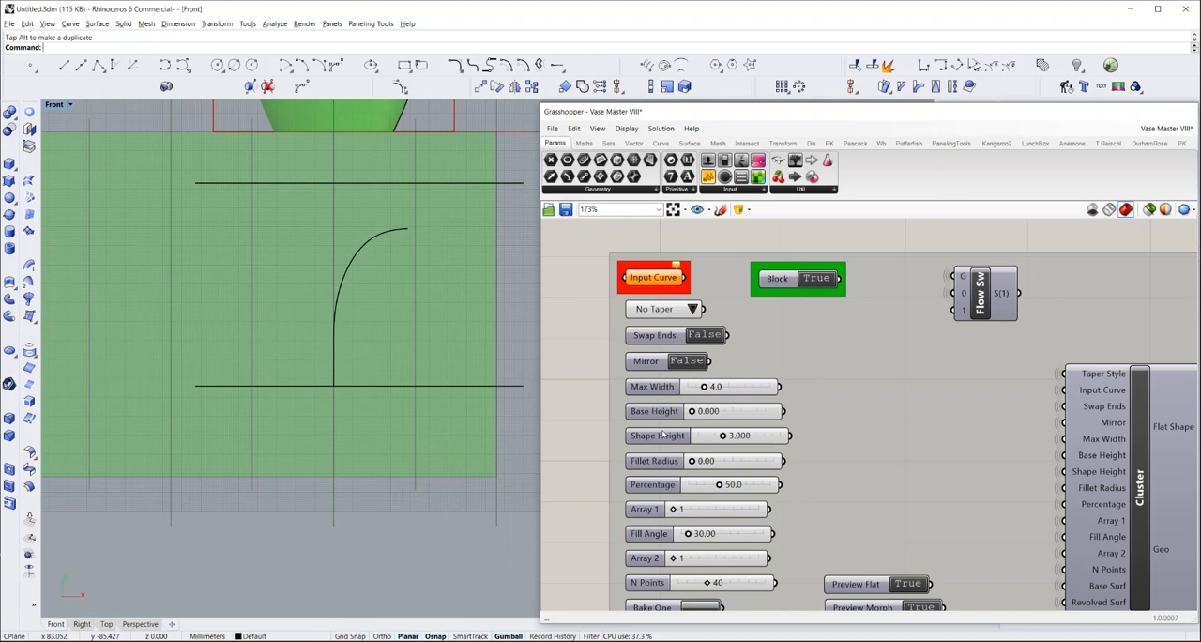
click(366, 248)
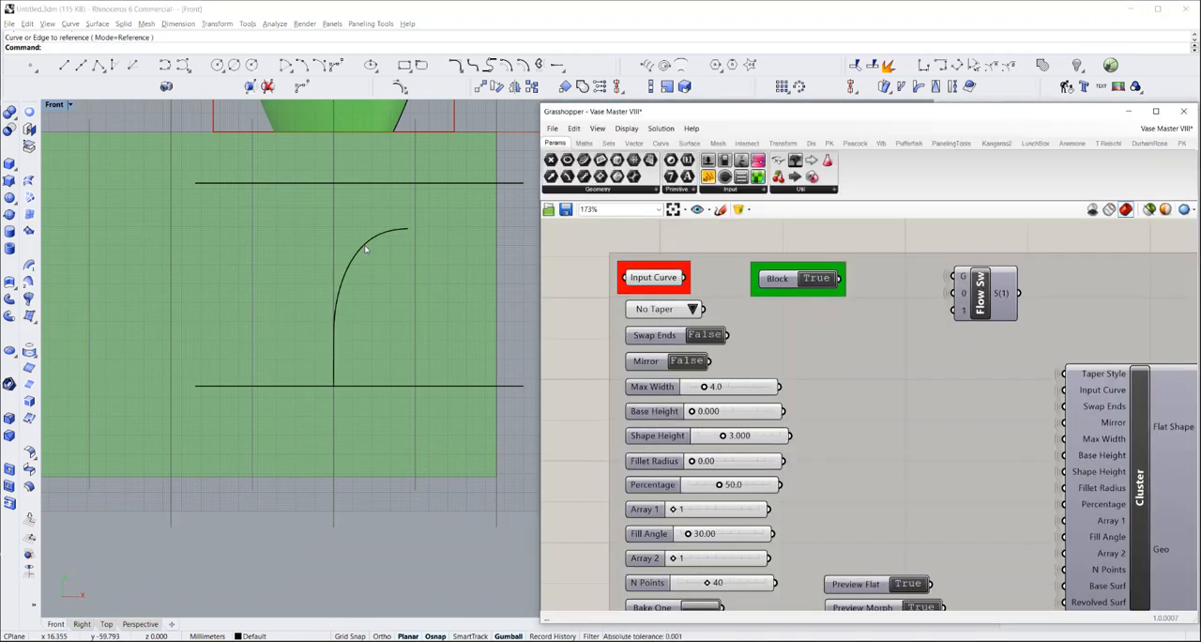
Set the first design group's Block toggle to False to generate the pattern on the layout and vase
scroll(299, 324, down, 9)
scroll(320, 142, up, 4)
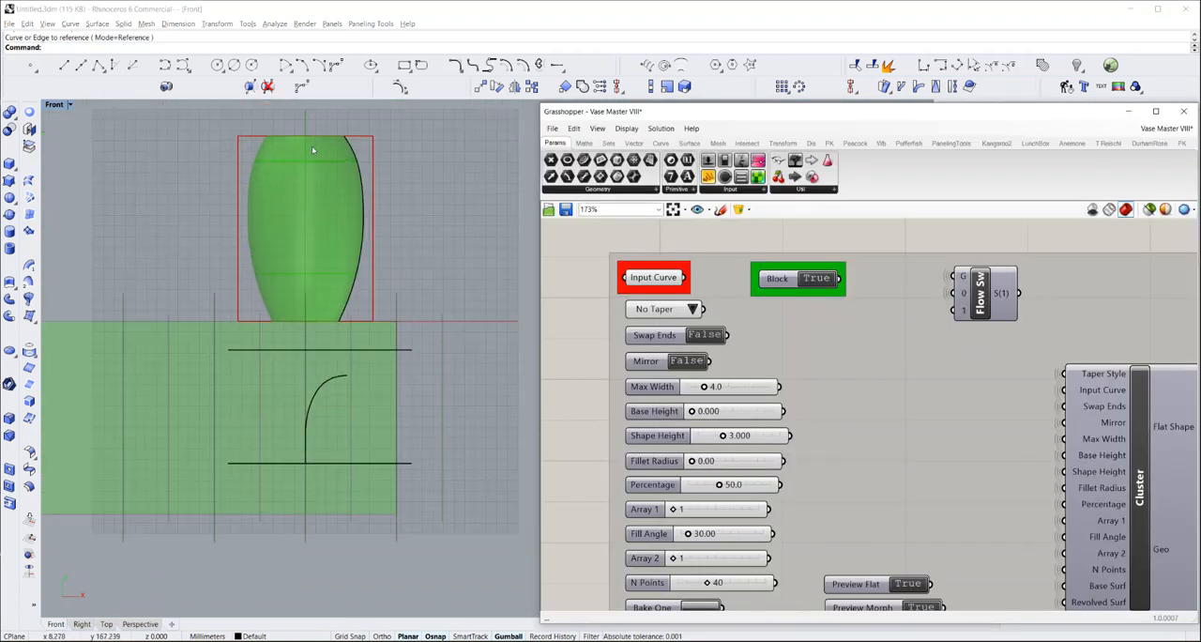
scroll(311, 145, up, 1)
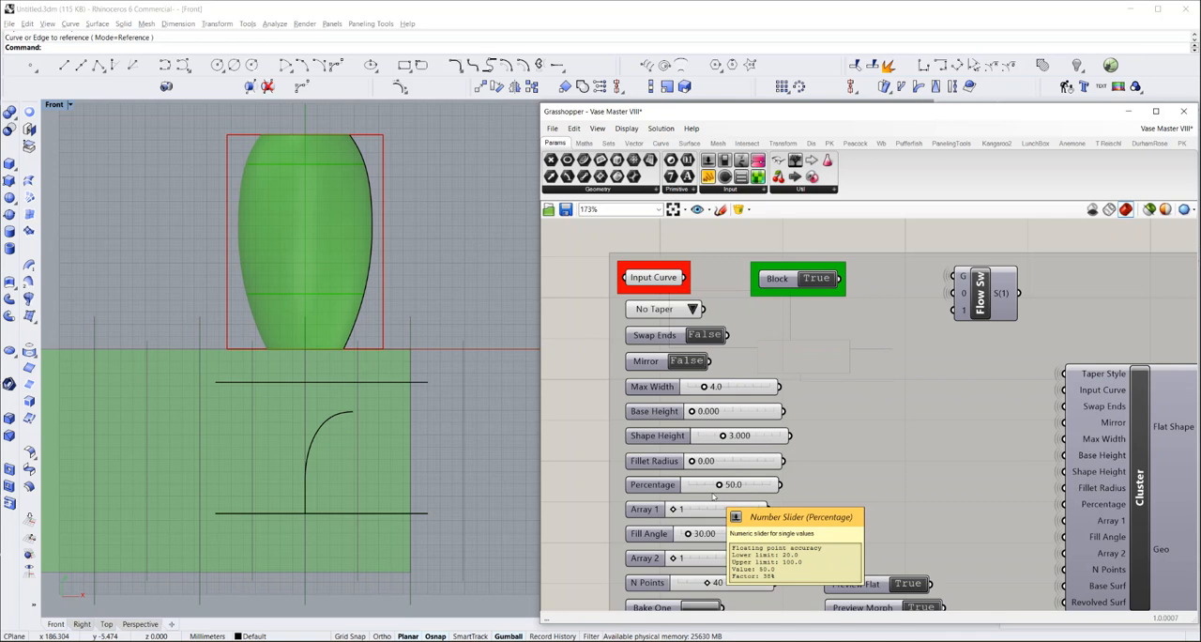
scroll(680, 451, down, 1)
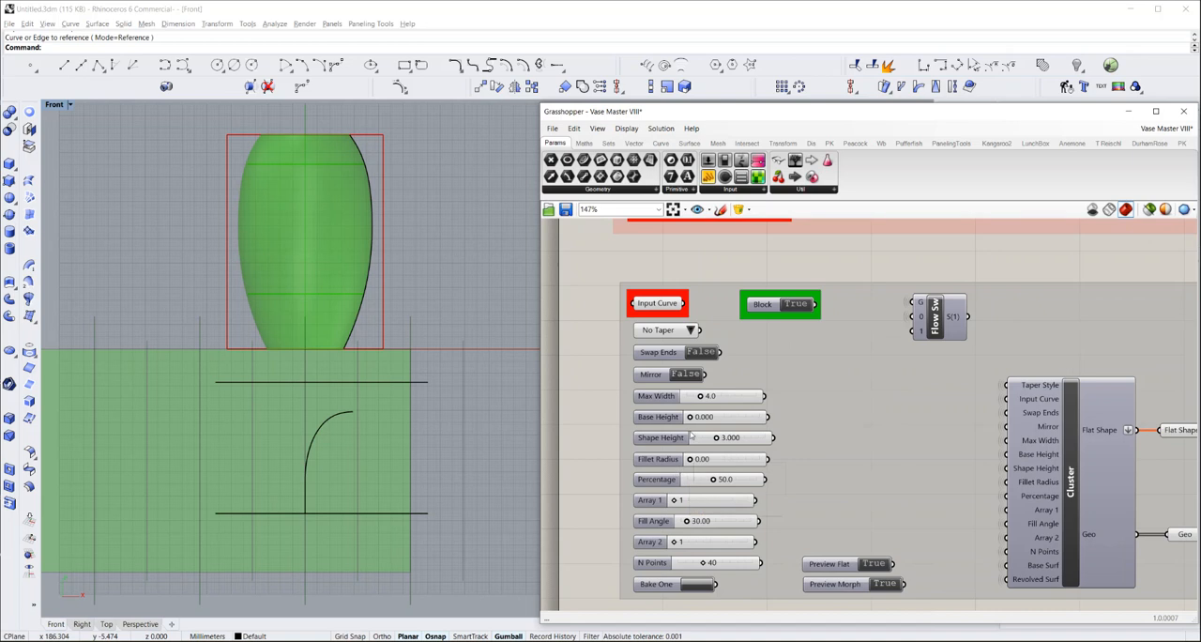
click(795, 304)
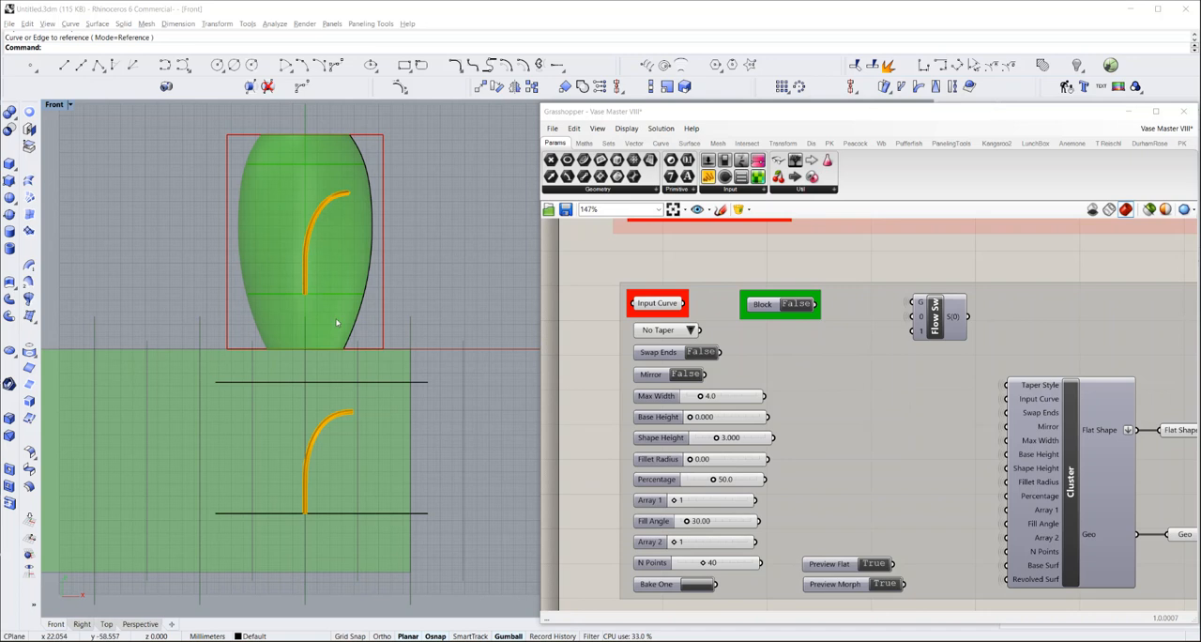
Change the design's taper style to 1X Taper
scroll(318, 481, up, 6)
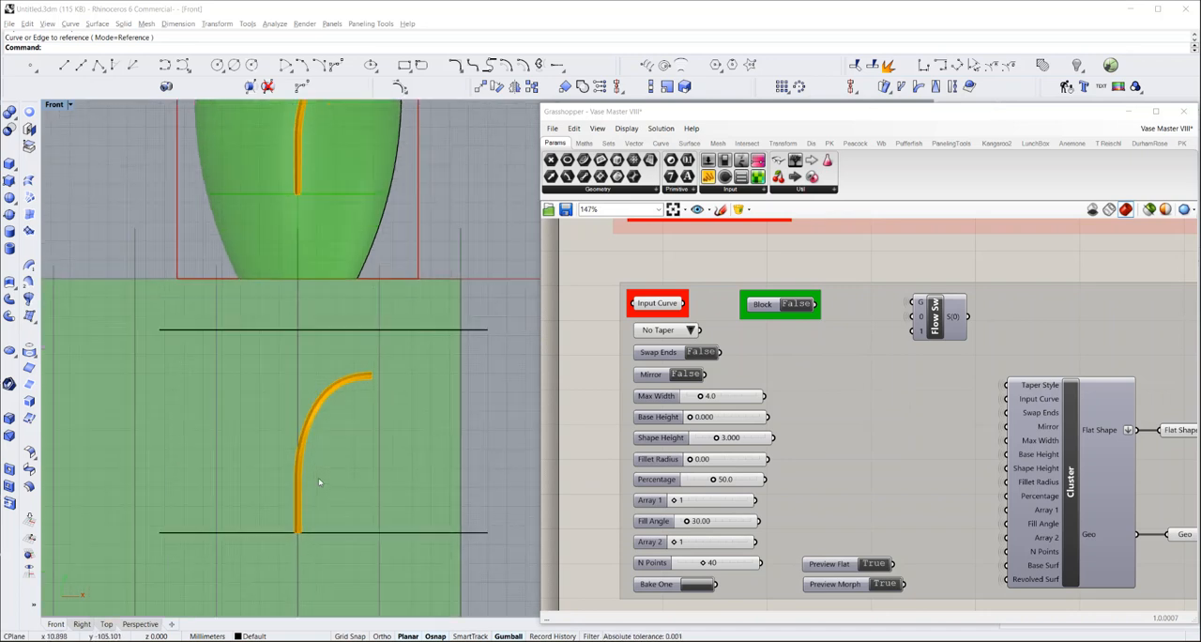
scroll(318, 477, up, 2)
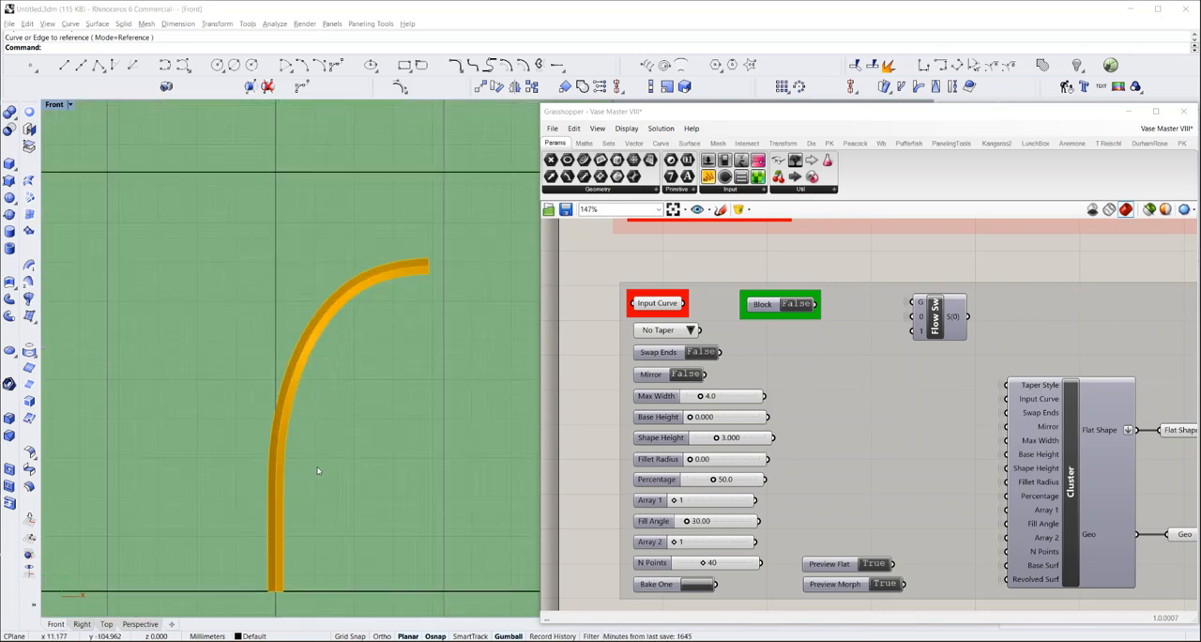
scroll(319, 441, up, 2)
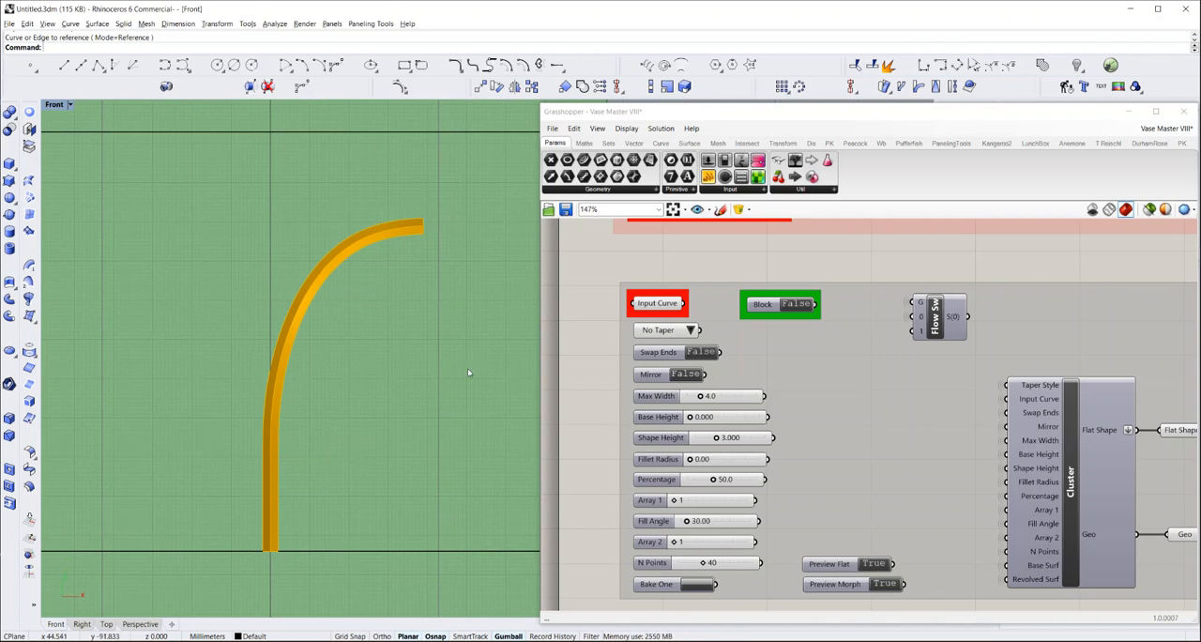
click(691, 330)
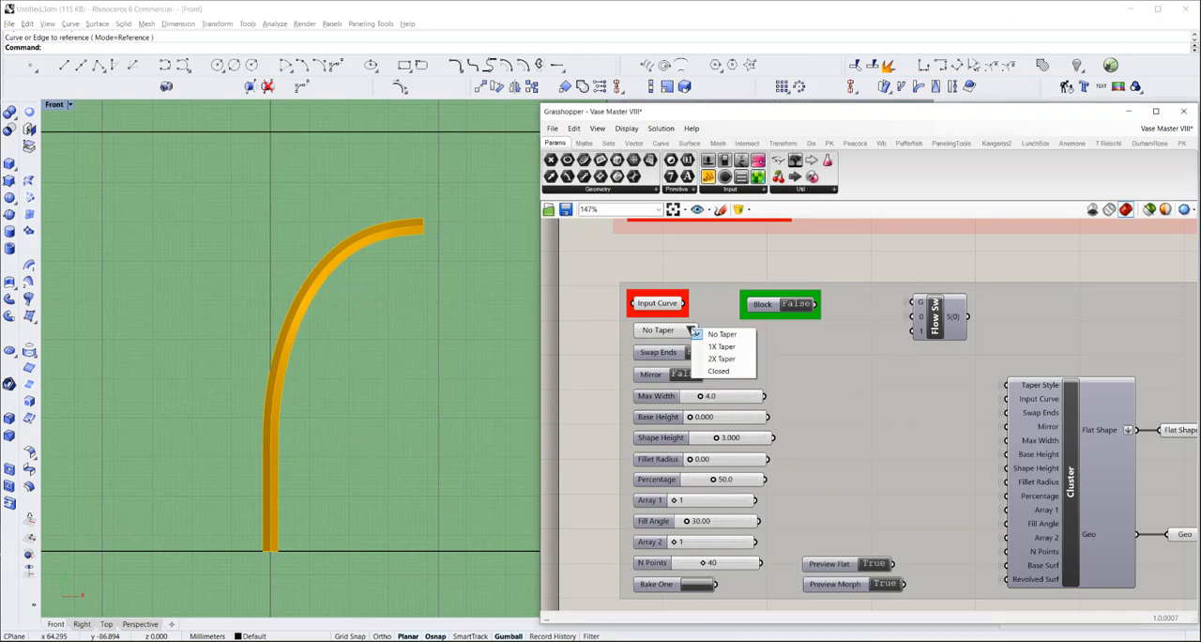
click(718, 347)
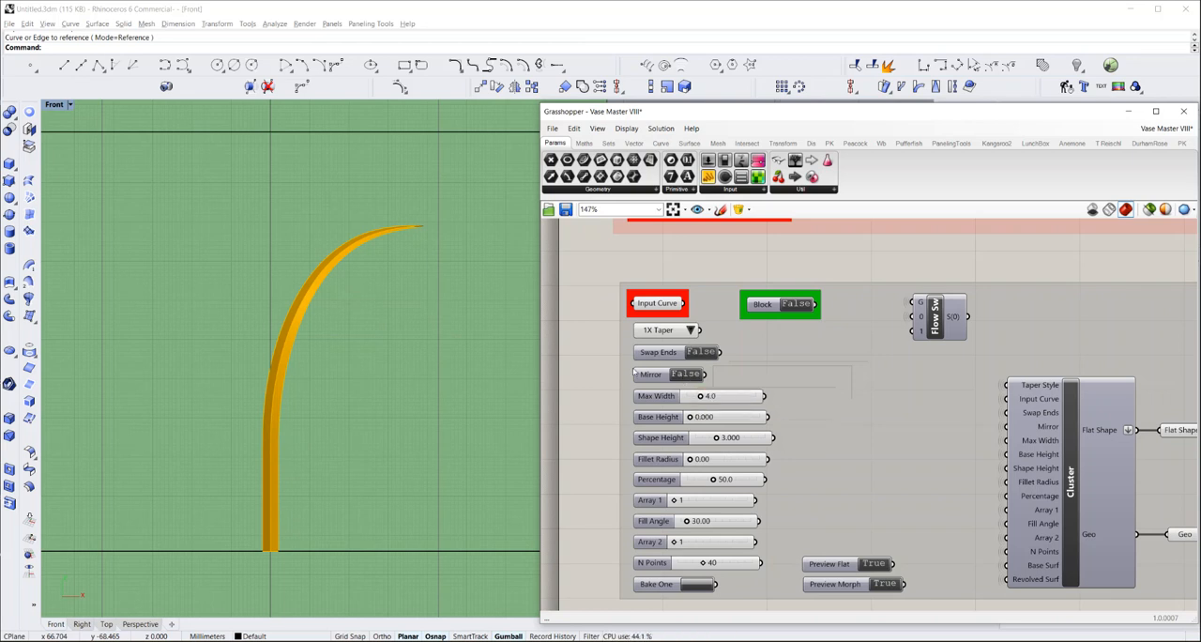
Try Swap Ends set to True on the tapered design and return it to False
double_click(704, 353)
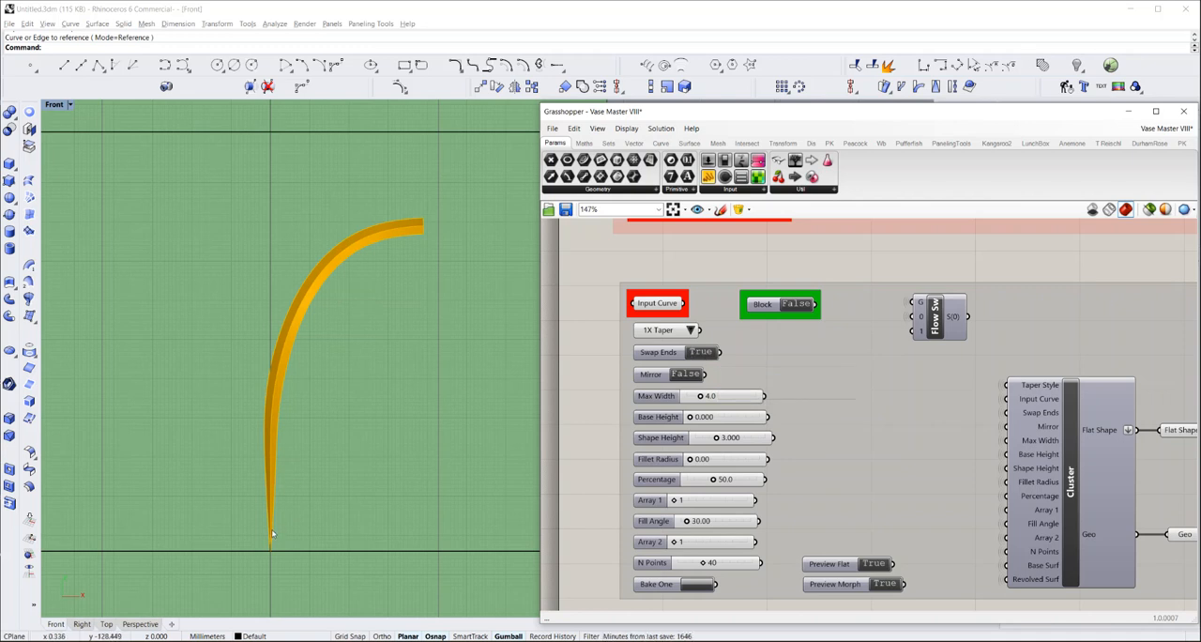
double_click(701, 352)
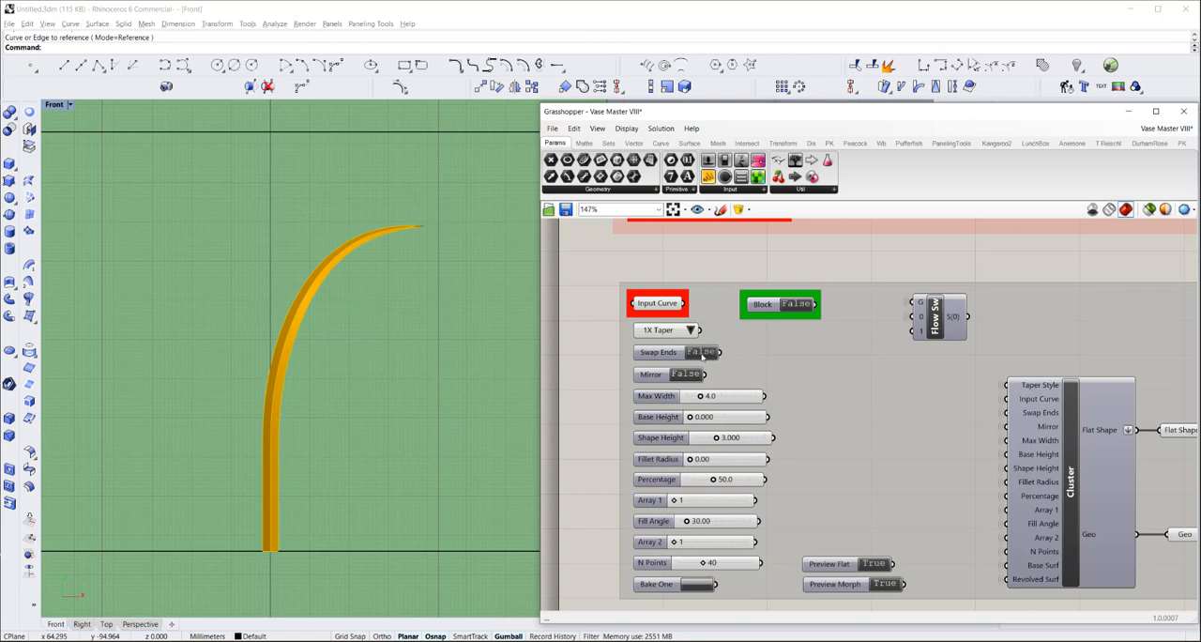
Set the design's Mirror toggle to True and its Max Width to 6
scroll(390, 237, down, 6)
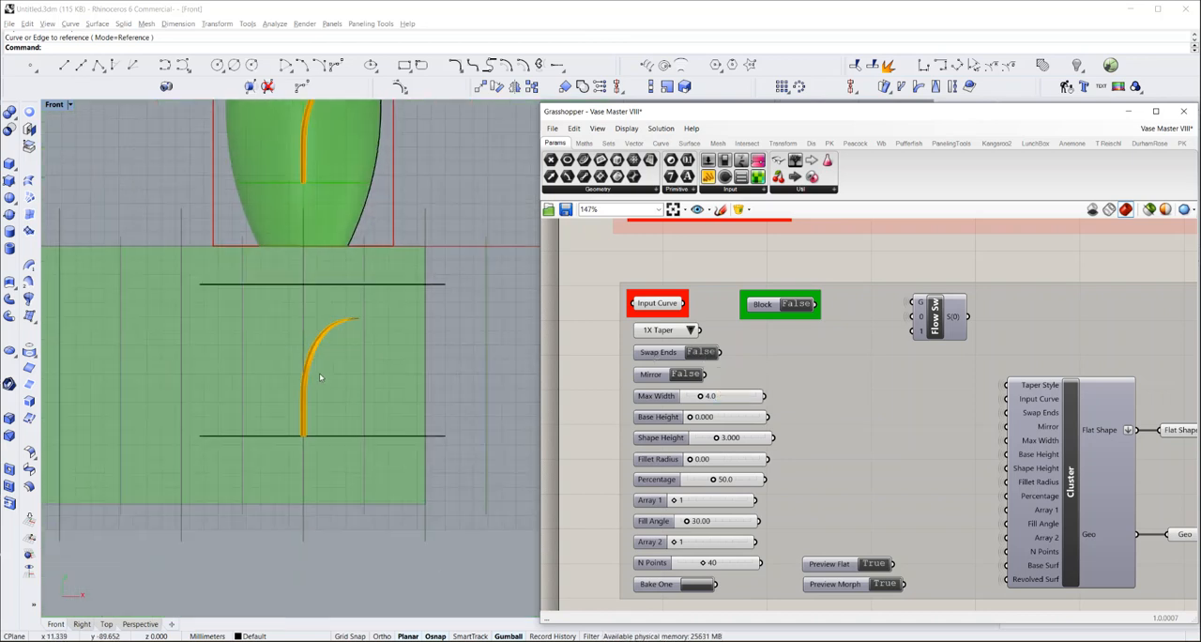
scroll(344, 230, up, 4)
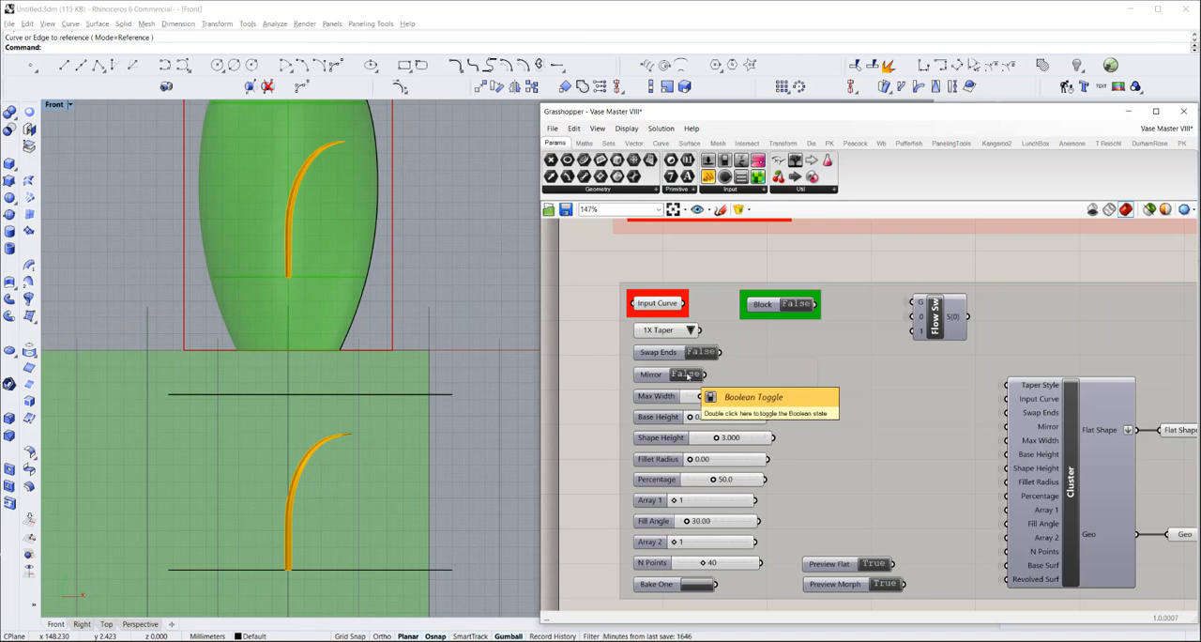
double_click(698, 374)
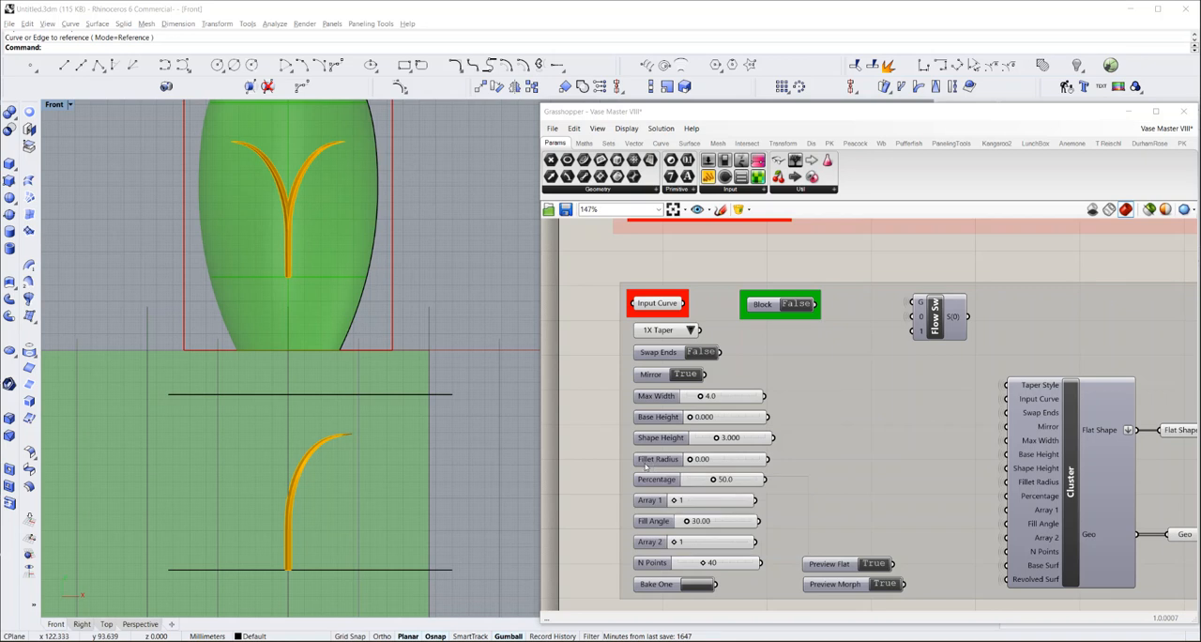
right_drag(613, 460, 607, 409)
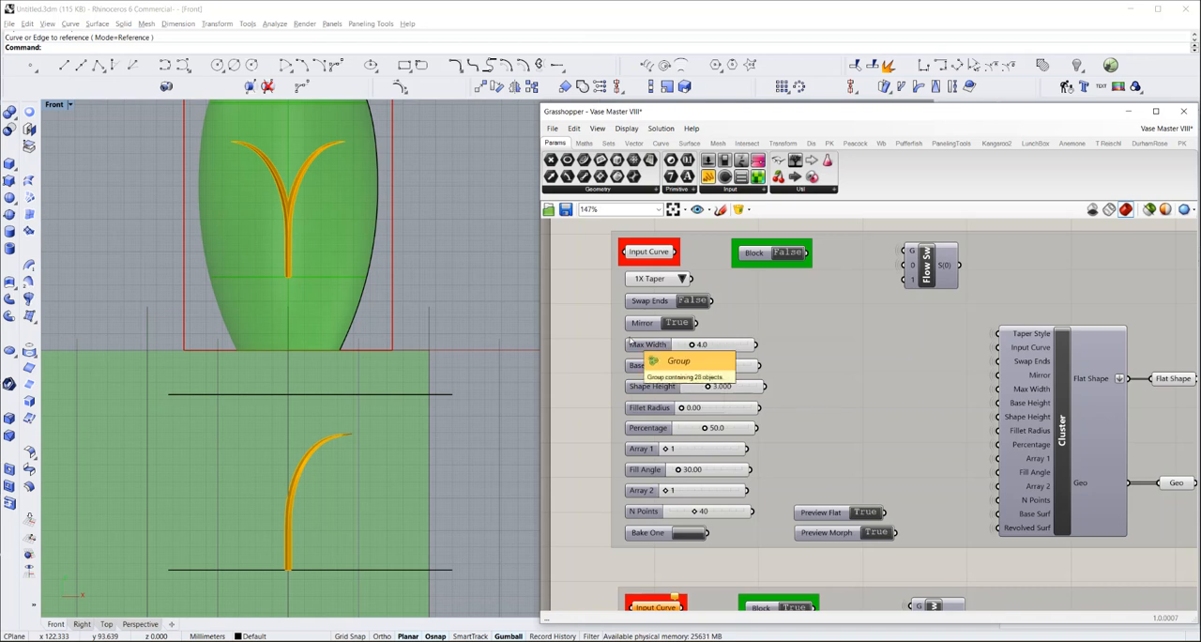
double_click(702, 344)
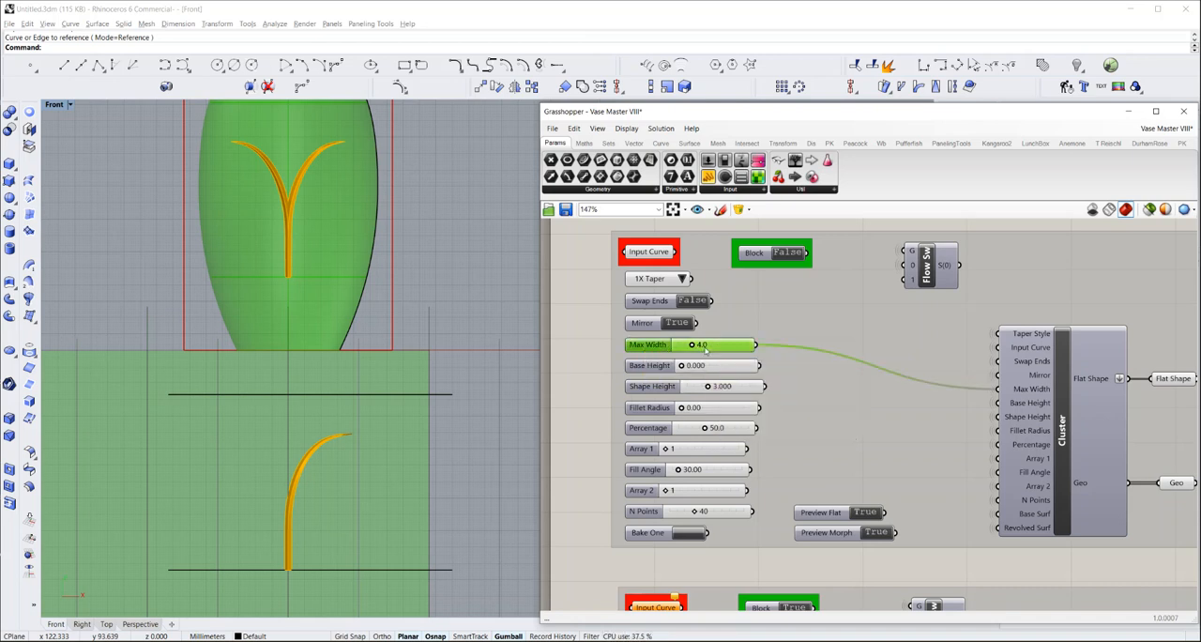
text(6)
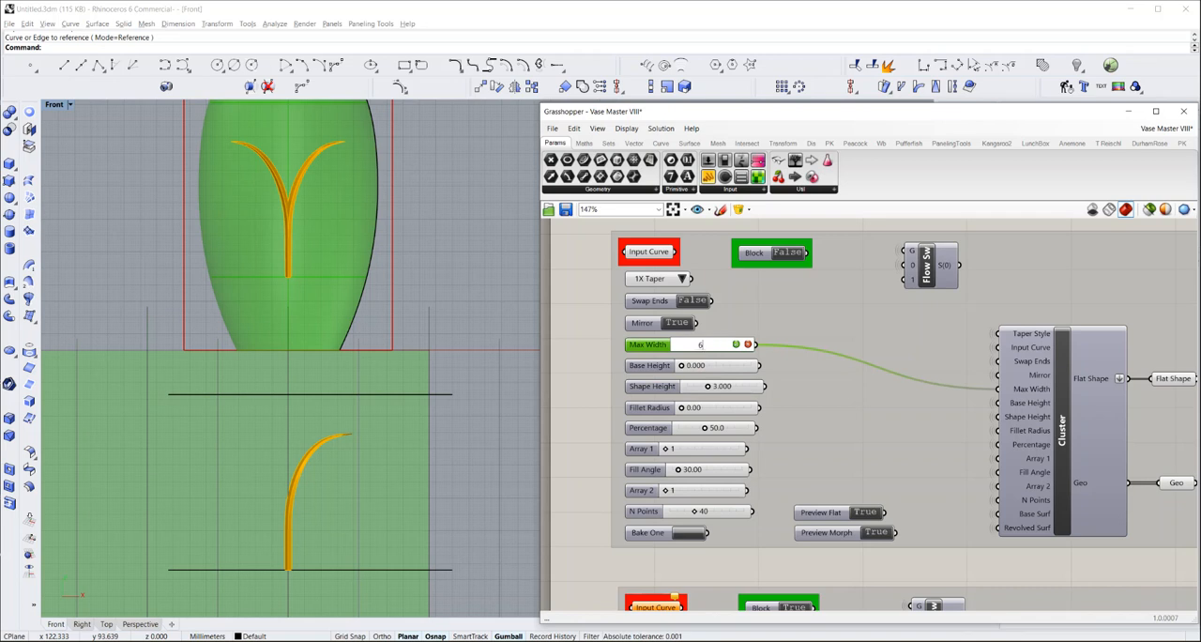
key(Return)
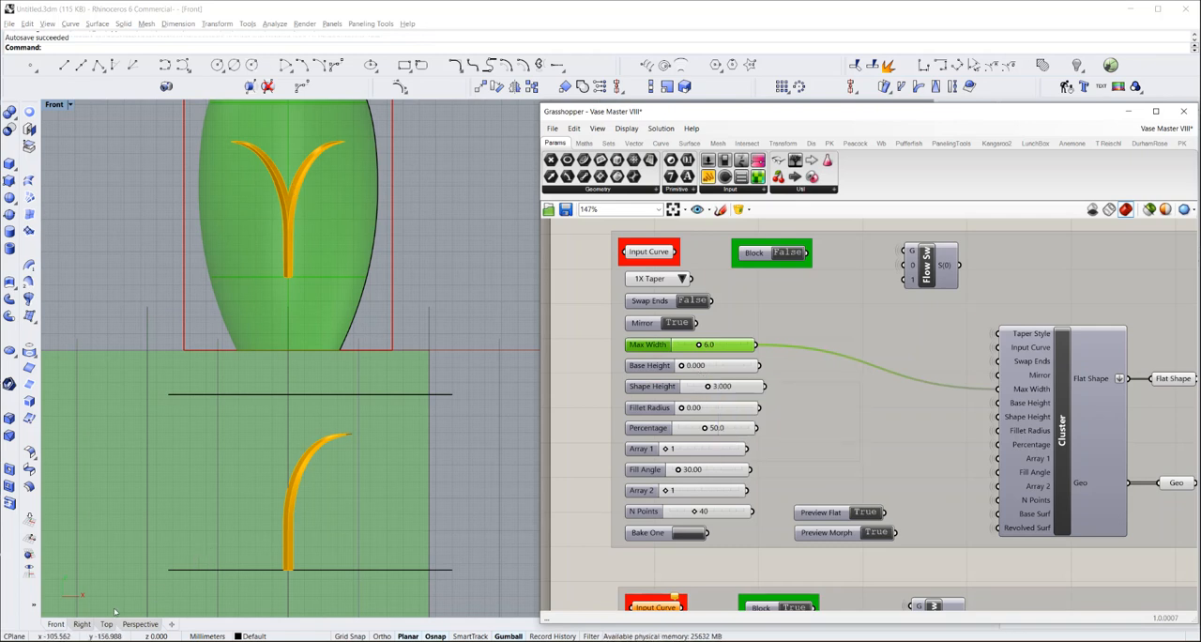
Set the design's Base Height to 1 while viewing the vase profile from the right side
click(81, 624)
scroll(305, 362, down, 10)
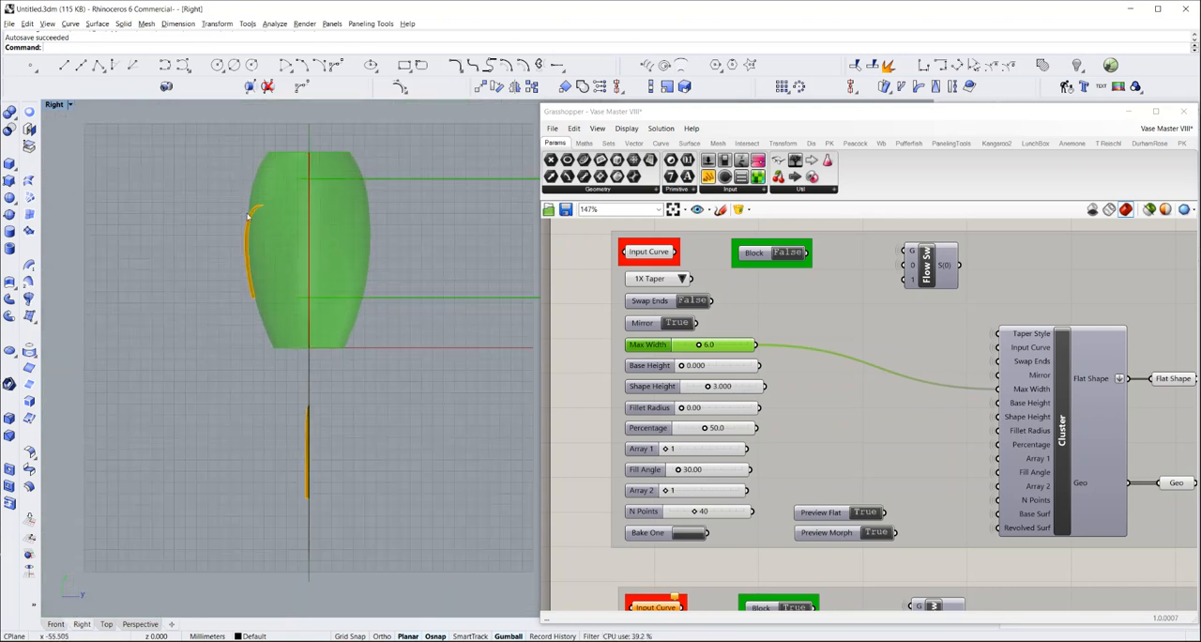
scroll(255, 232, up, 8)
scroll(252, 239, up, 1)
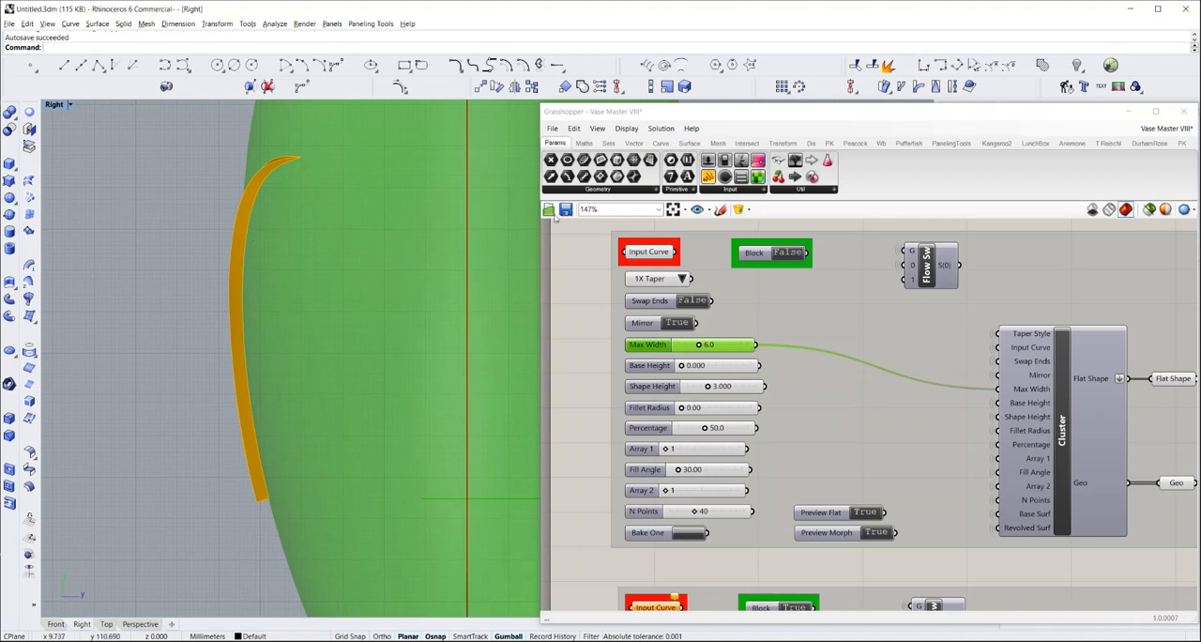
double_click(709, 369)
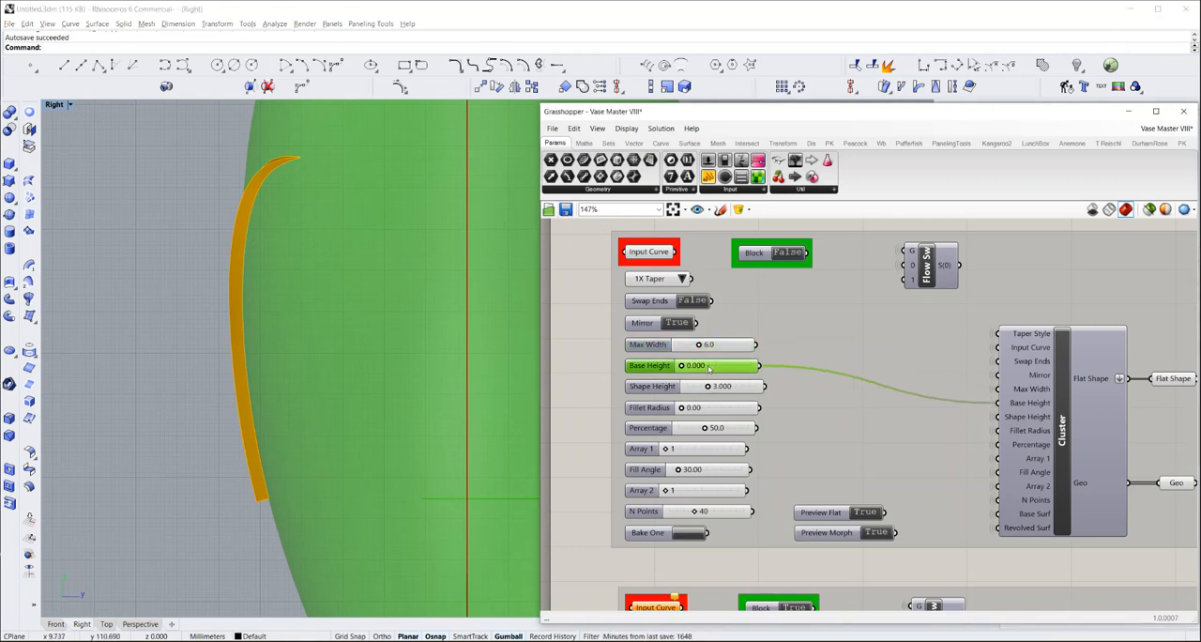
text(1)
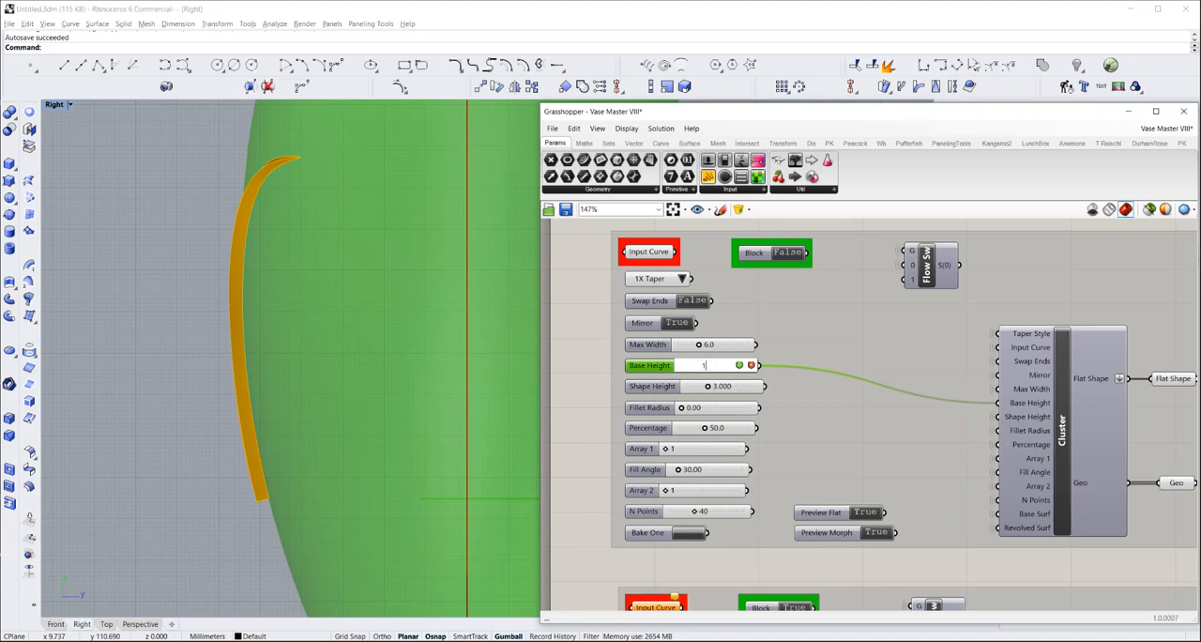
key(Return)
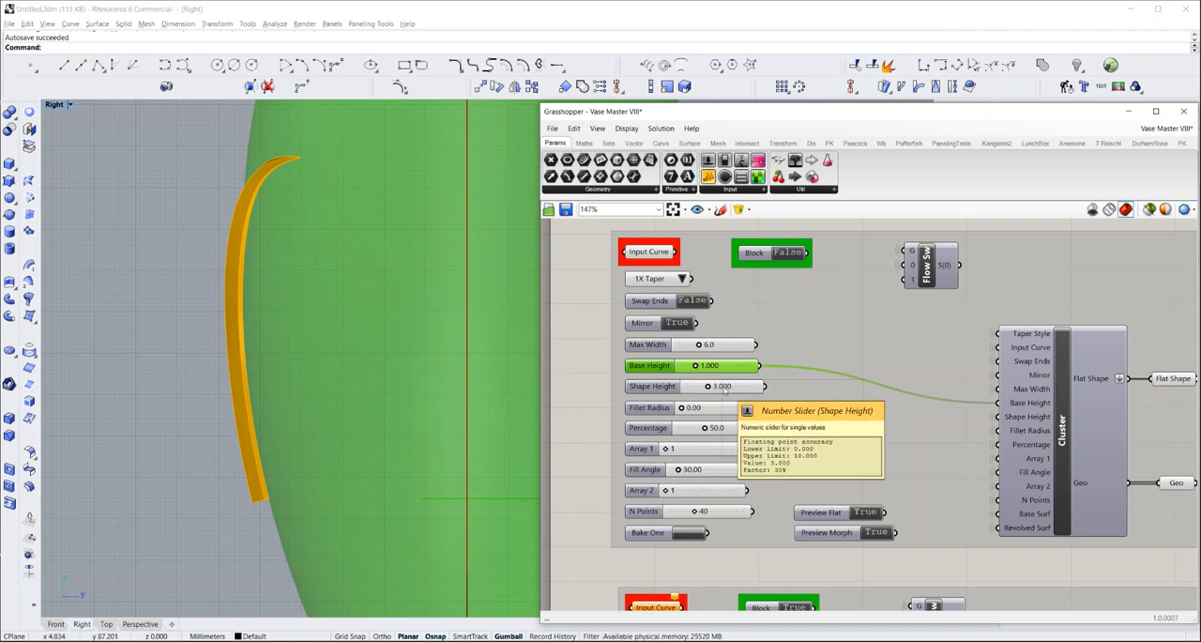
Try a Shape Height of 5 on the design and return it to 3
double_click(719, 385)
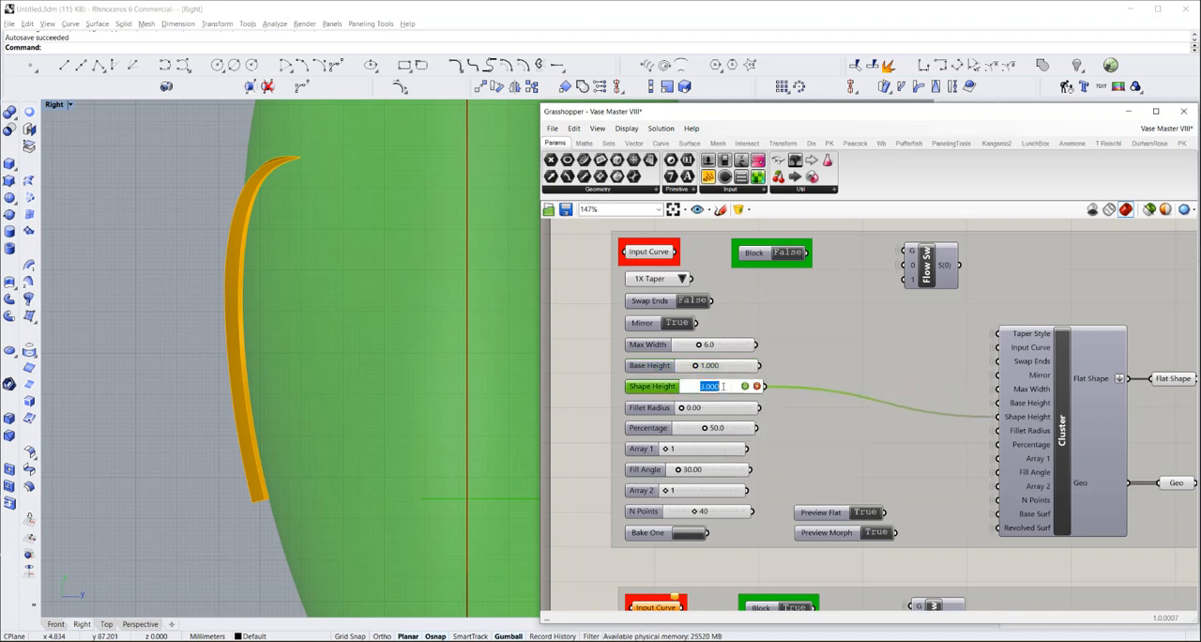
text(5)
key(Return)
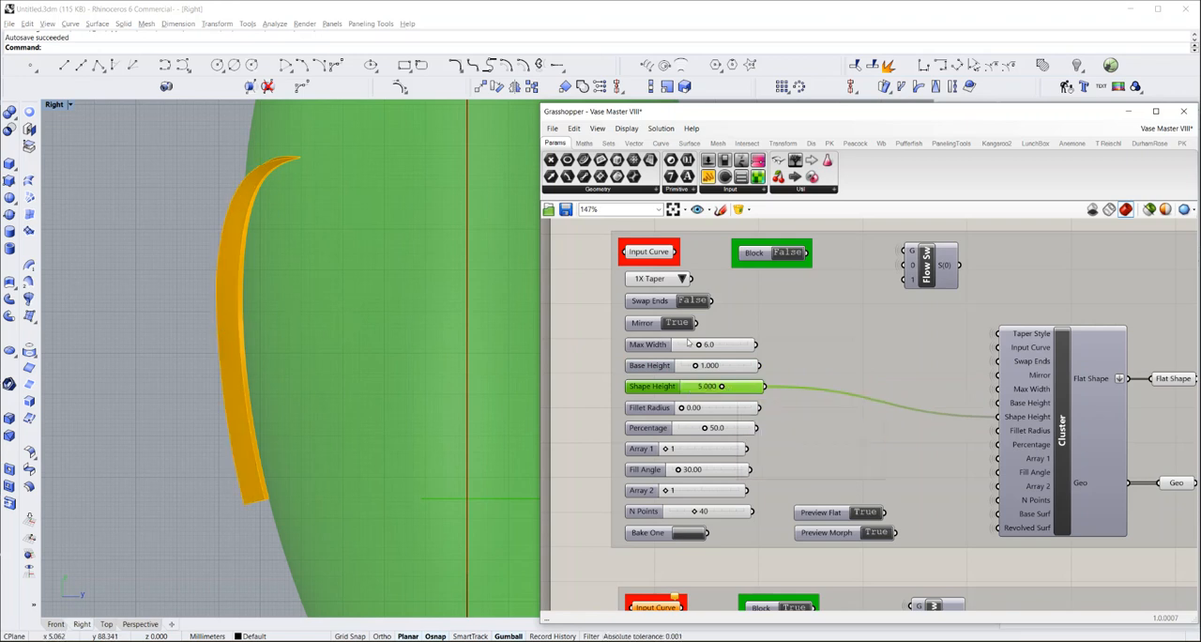
double_click(733, 389)
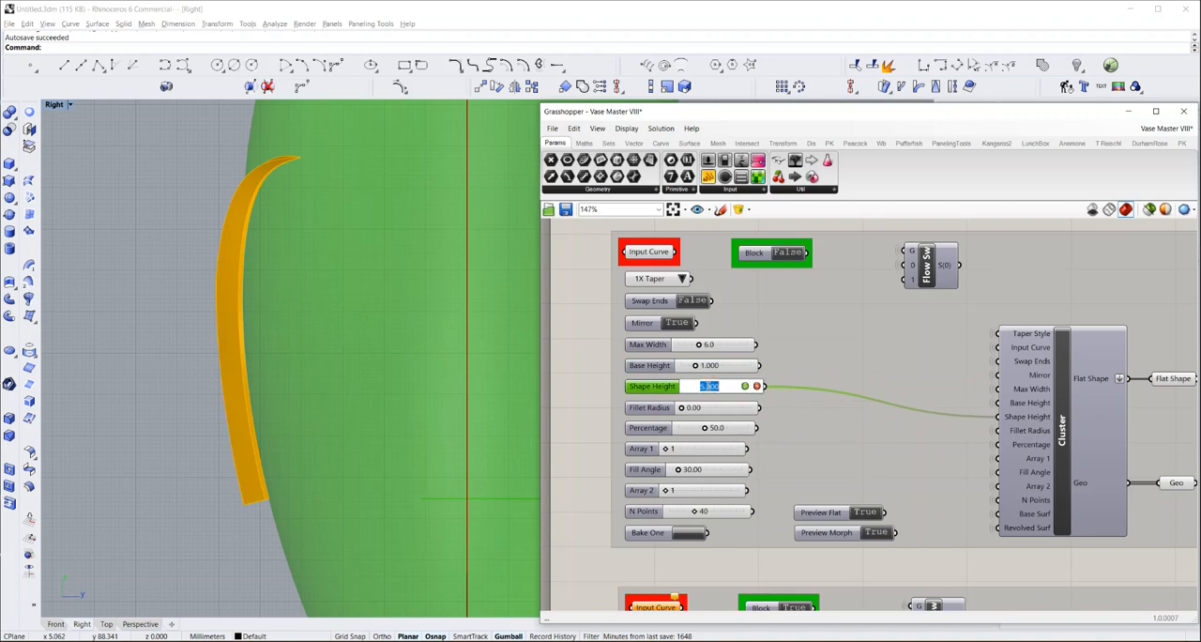
text(3)
key(Return)
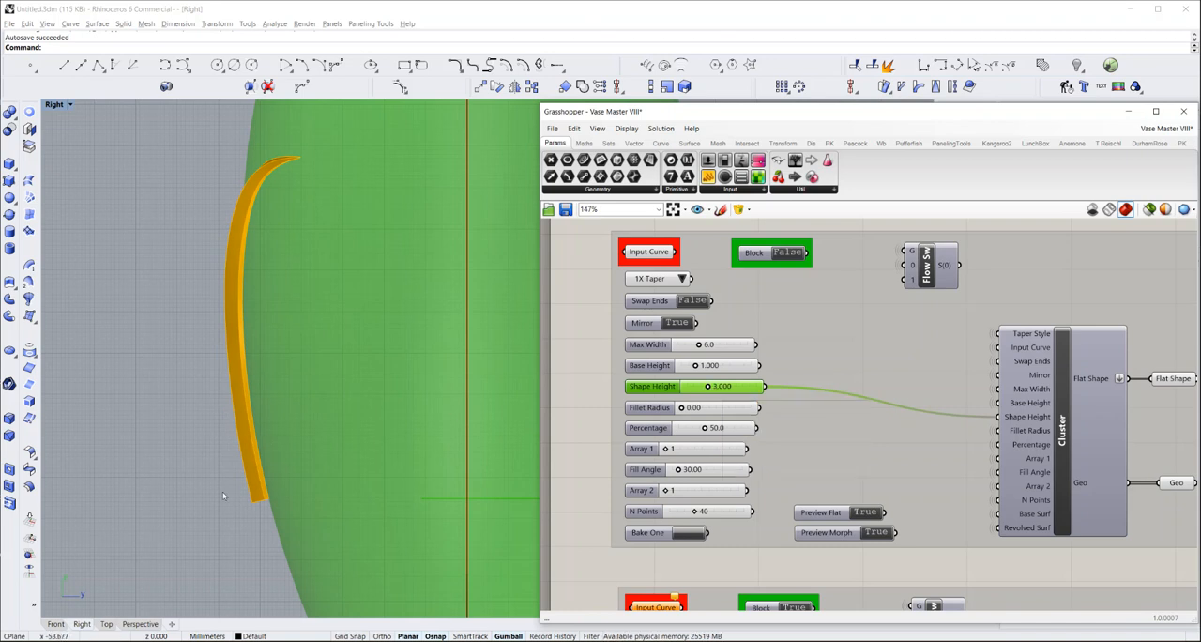
Try a Fillet Radius of 1 on the design, viewing the stem's lower end in perspective
click(141, 624)
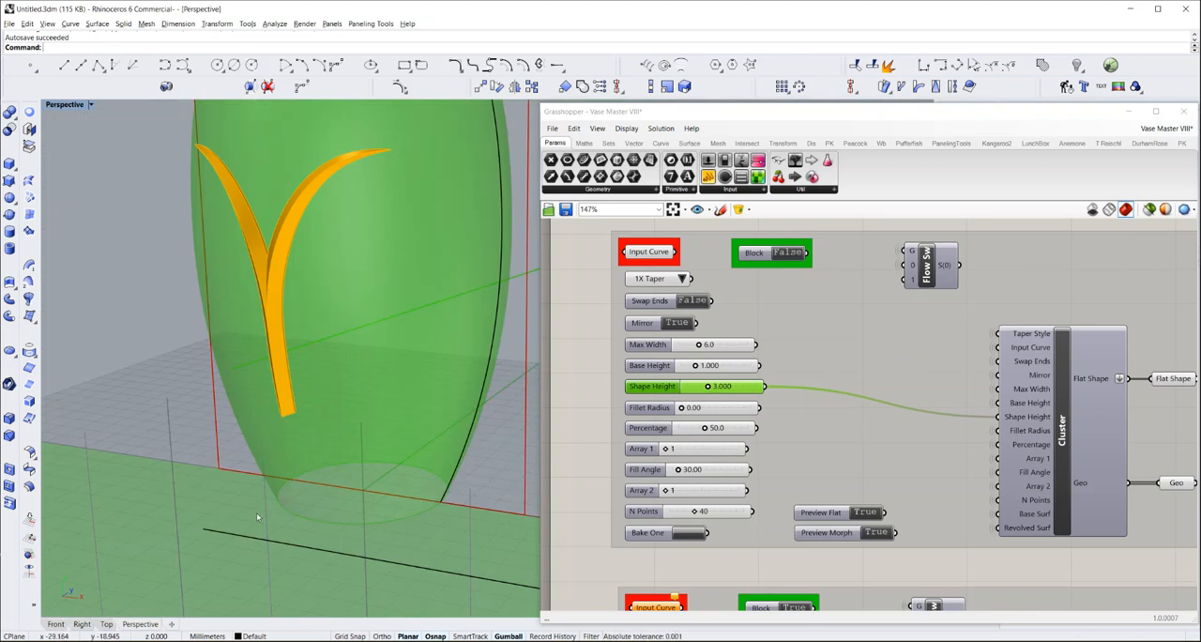
click(284, 544)
right_drag(290, 488, 297, 413)
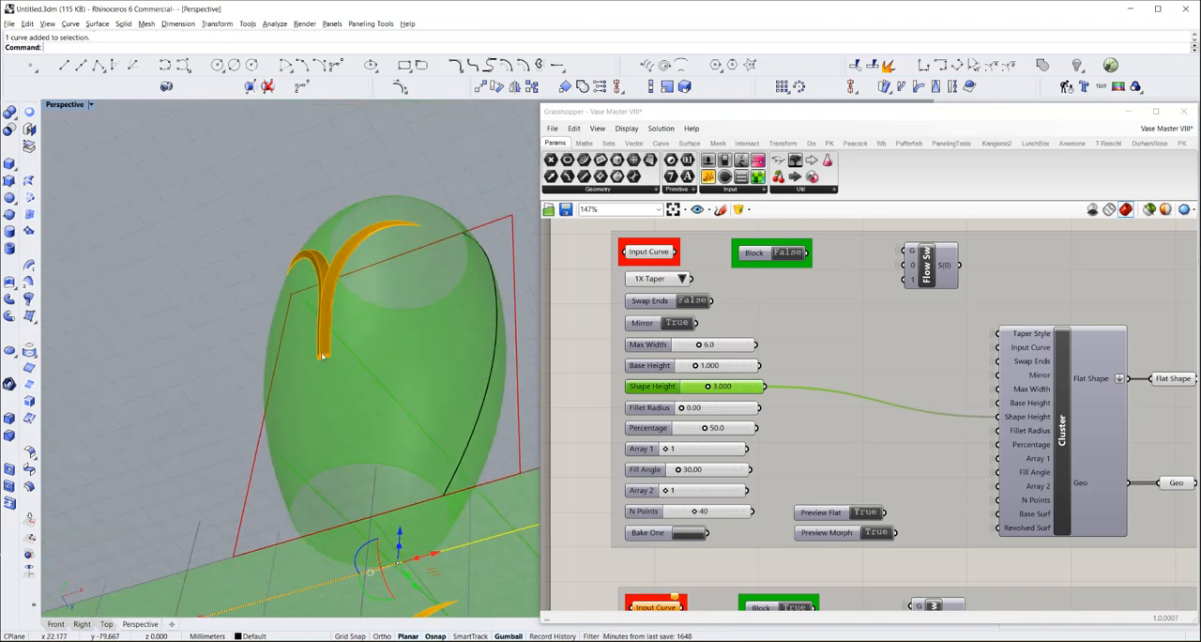
scroll(321, 360, up, 6)
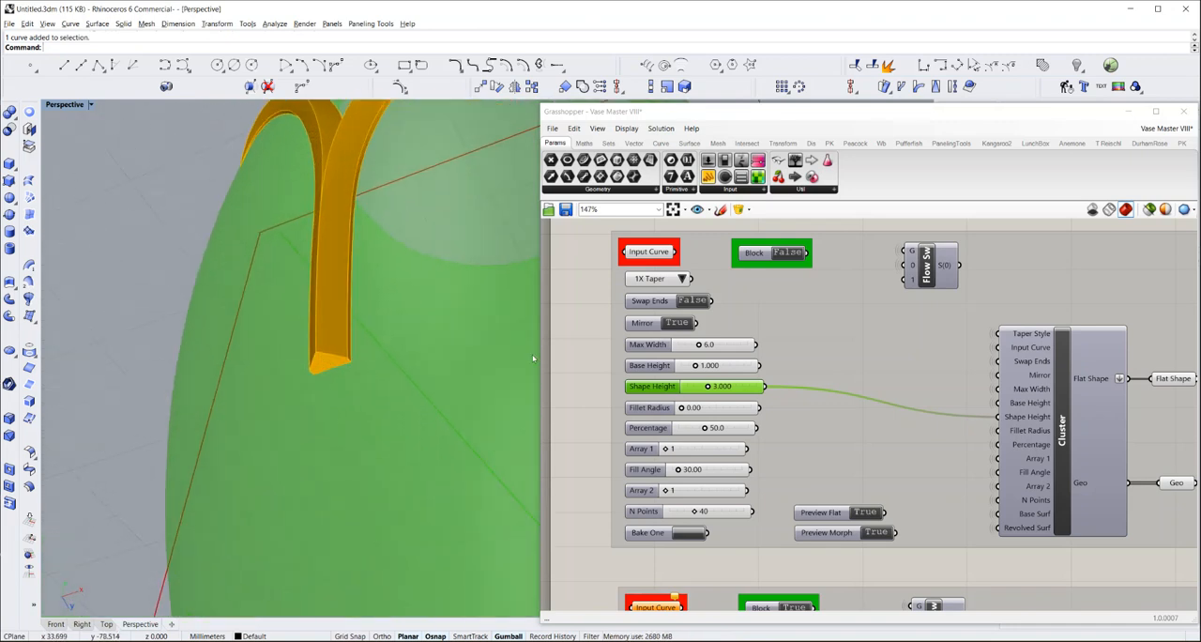
click(708, 409)
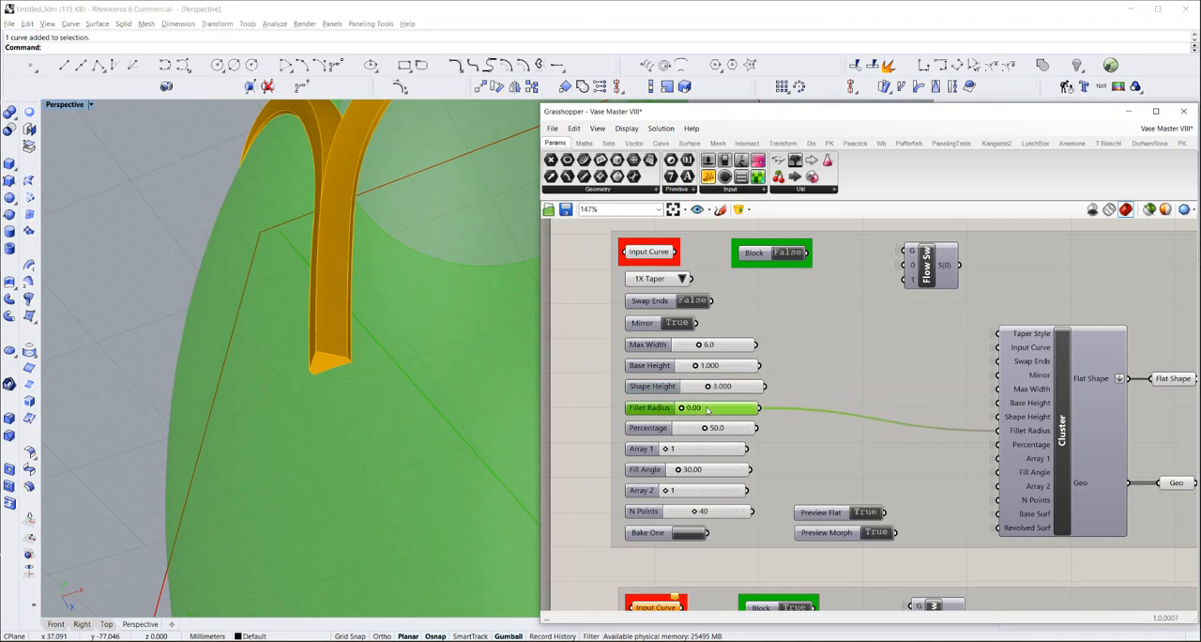
double_click(707, 409)
text(1)
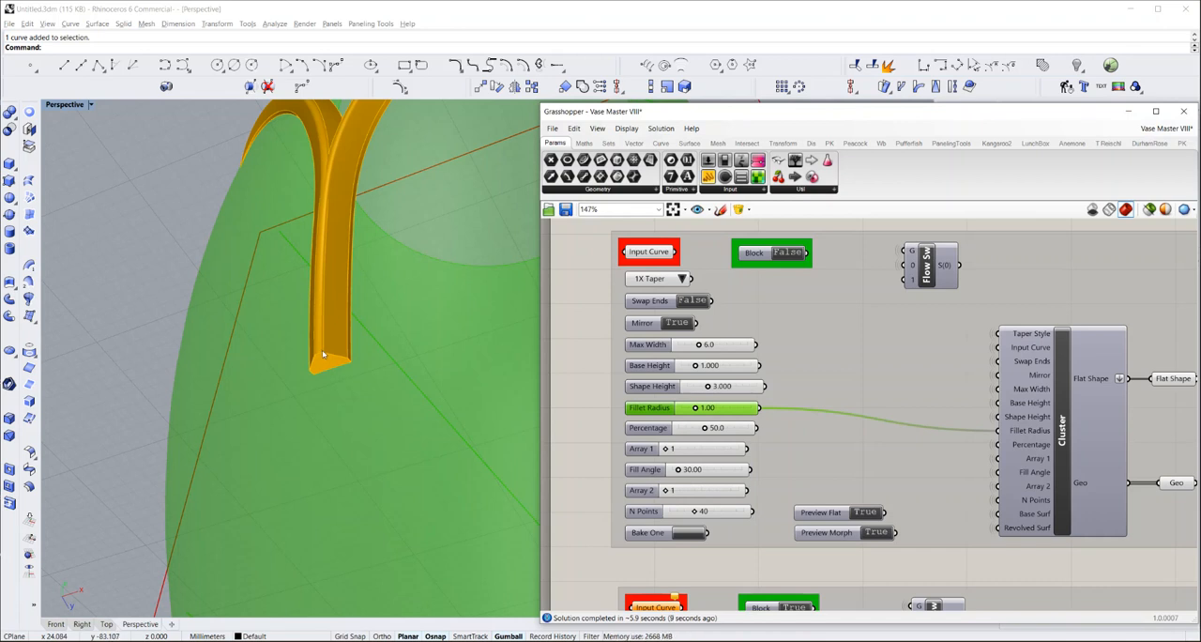
Try a Fillet Radius of 0.2 and examine the ridge at the stem's base and at the tapered tip
double_click(708, 408)
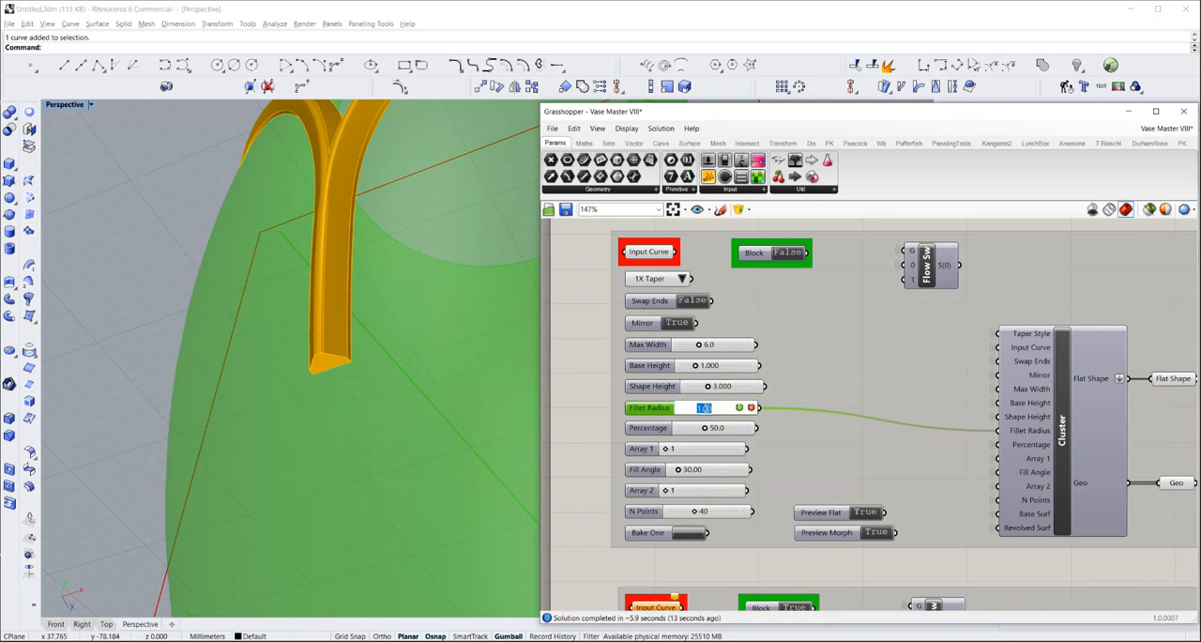
key(BackSpace)
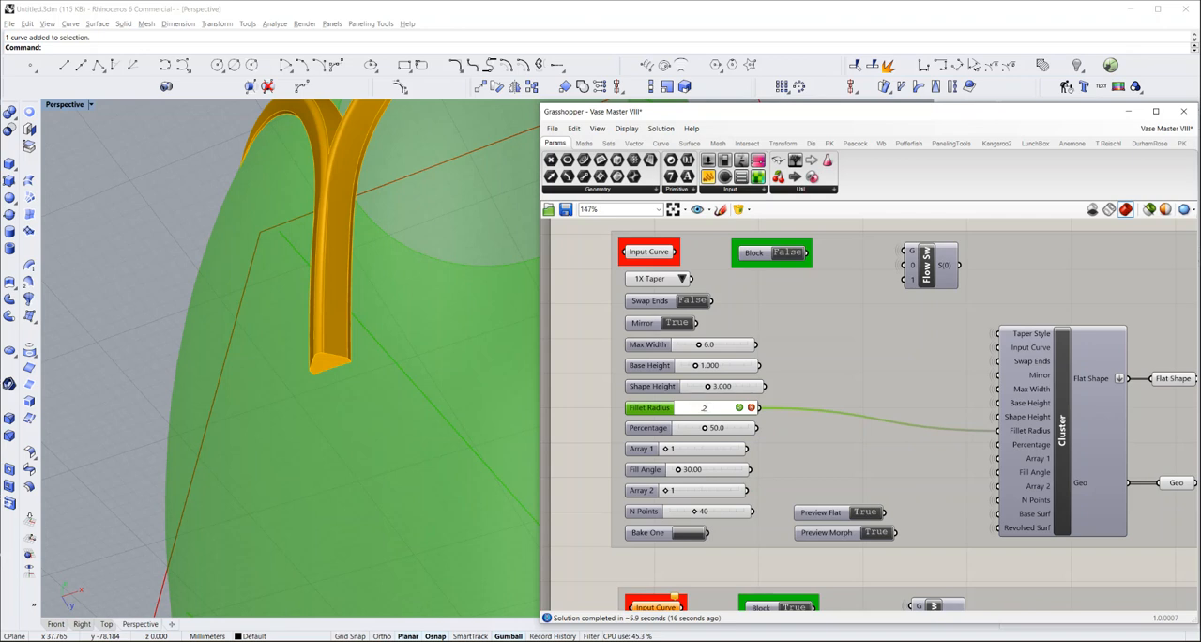
key(Return)
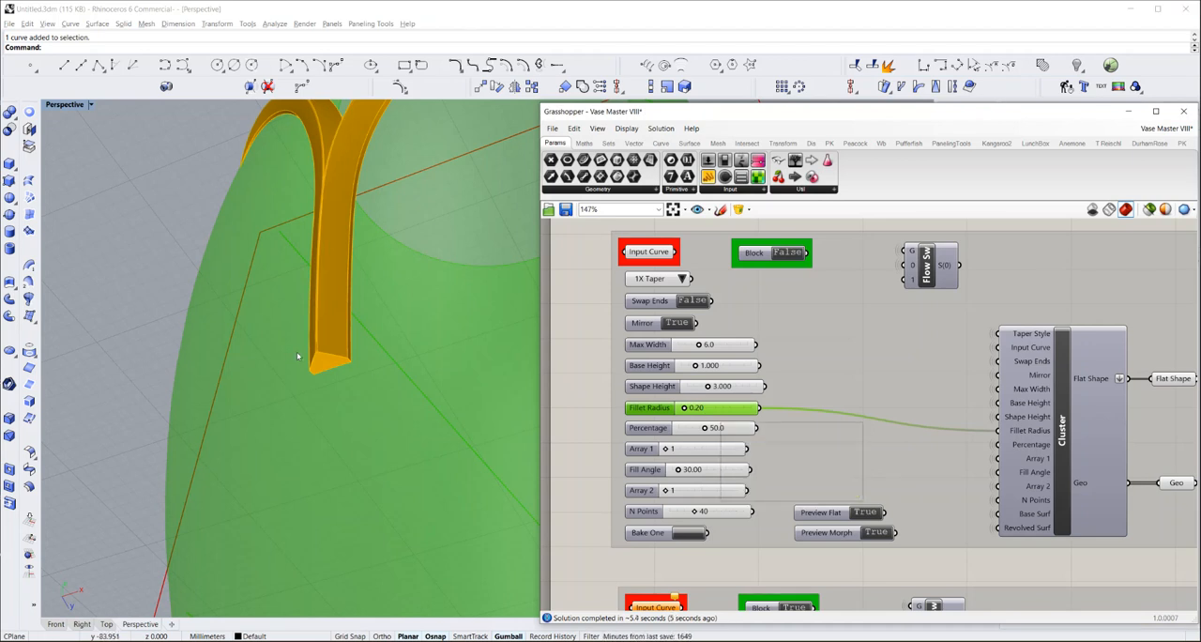
scroll(315, 354, up, 3)
scroll(319, 355, up, 5)
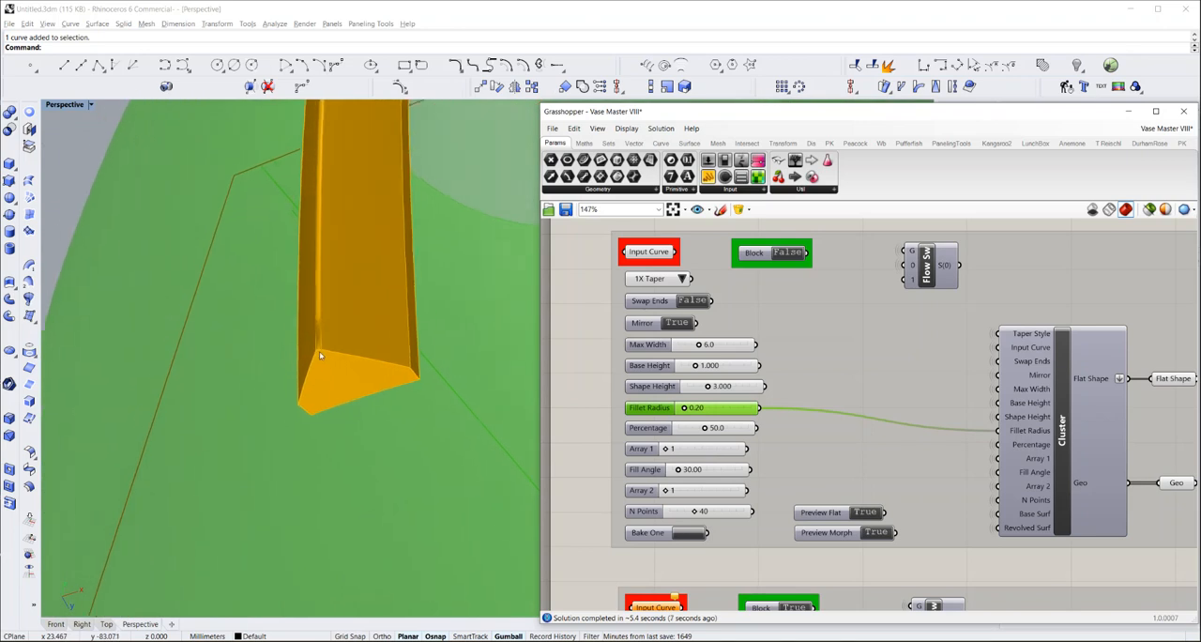
scroll(317, 351, down, 10)
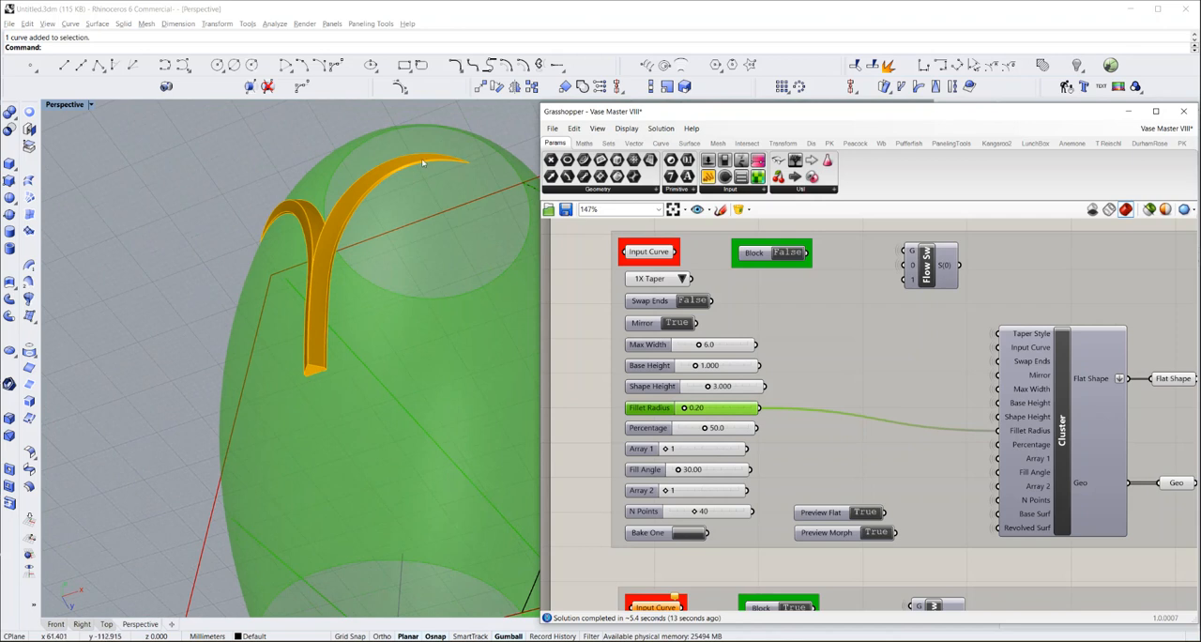
scroll(471, 166, up, 6)
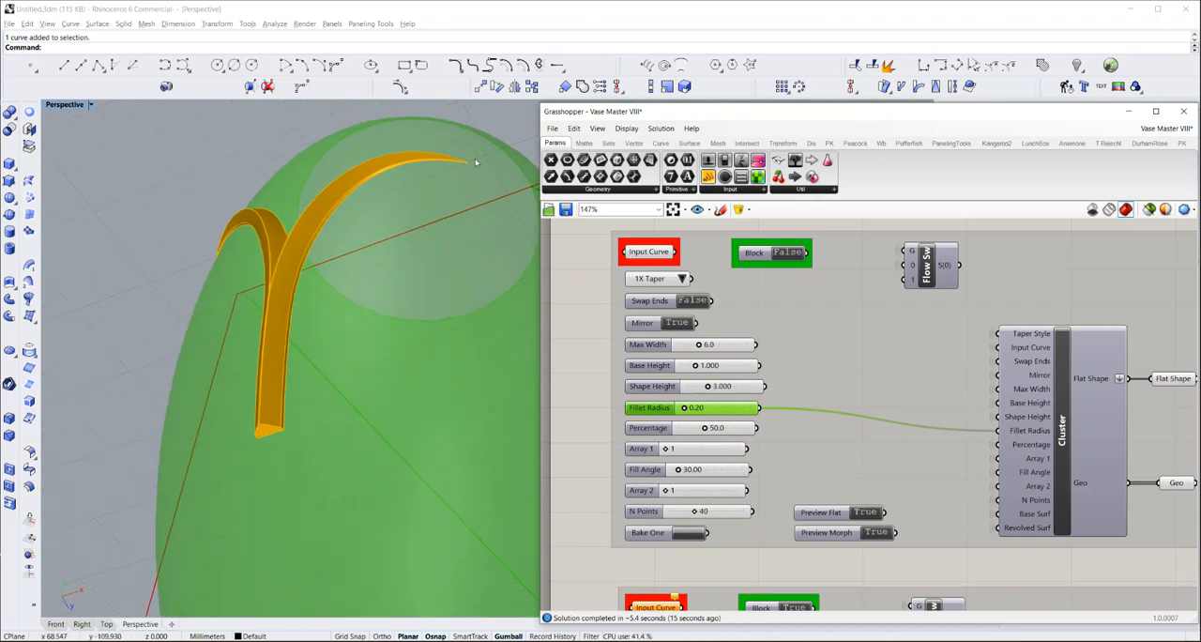
scroll(469, 169, up, 5)
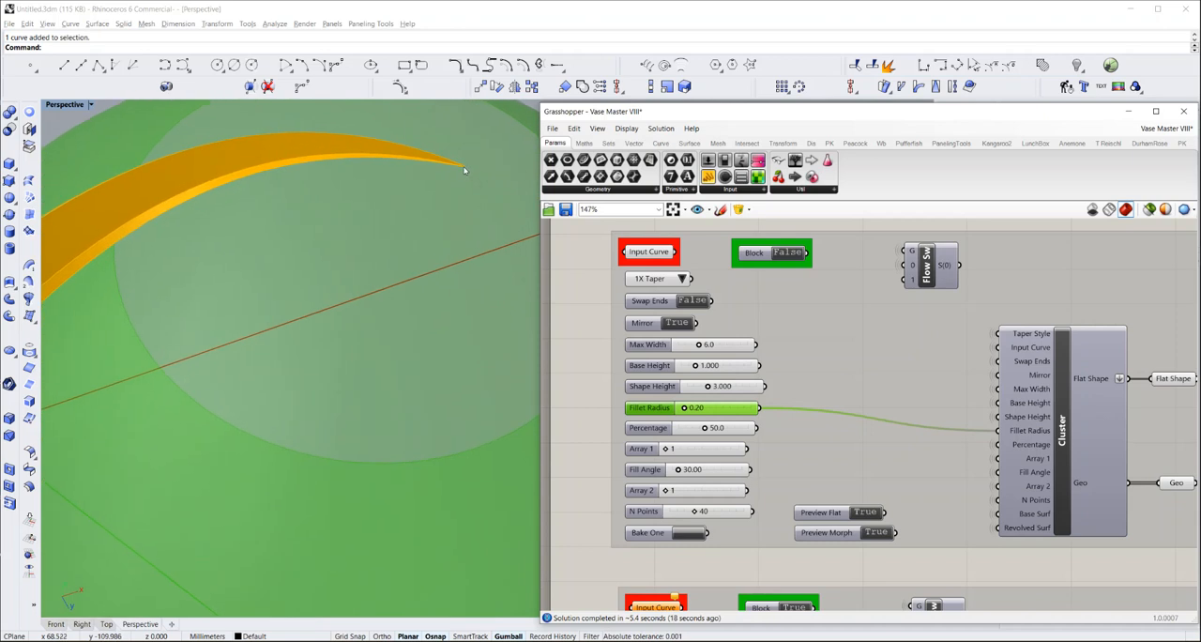
scroll(463, 170, down, 5)
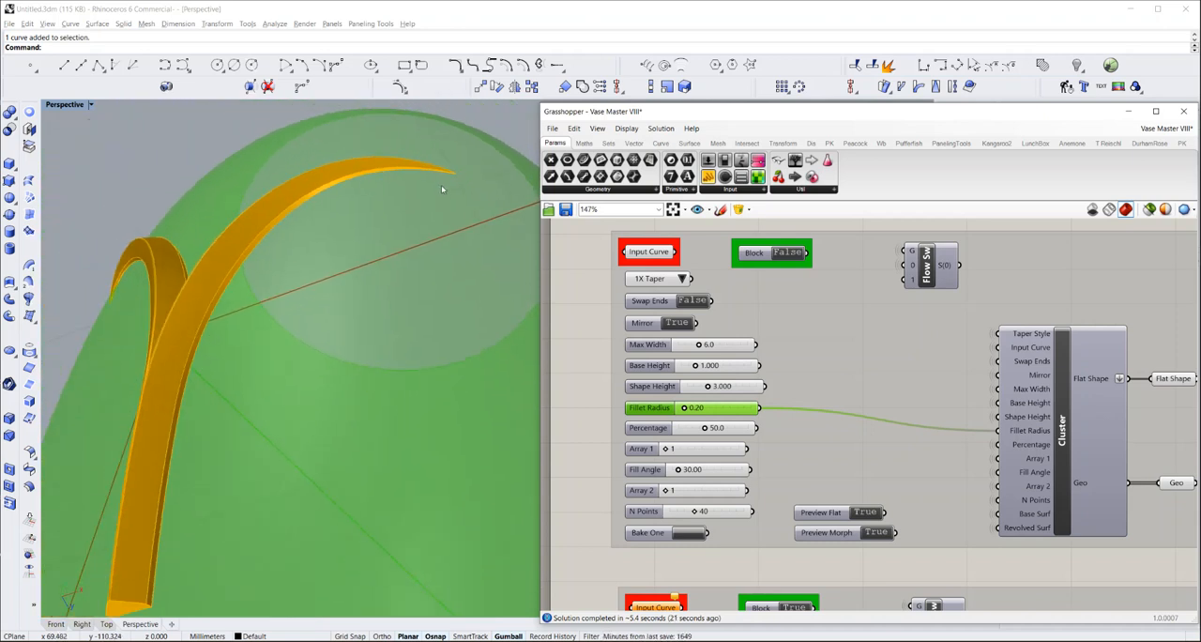
scroll(442, 189, down, 5)
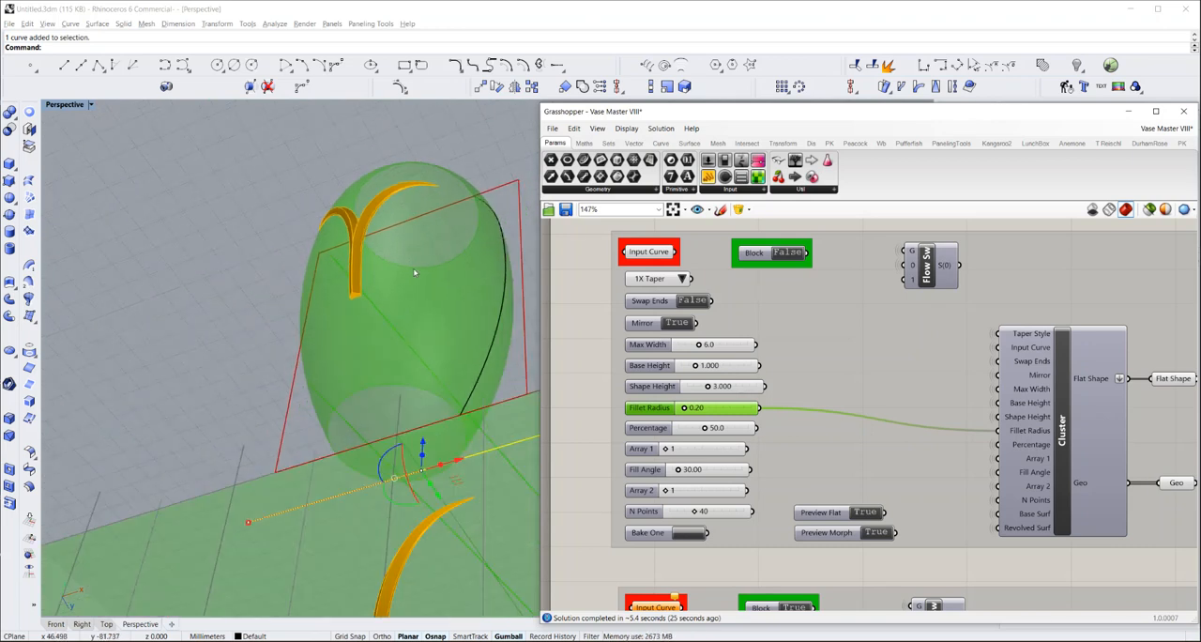
Return the design's Fillet Radius to 0
double_click(702, 410)
text(0)
key(Return)
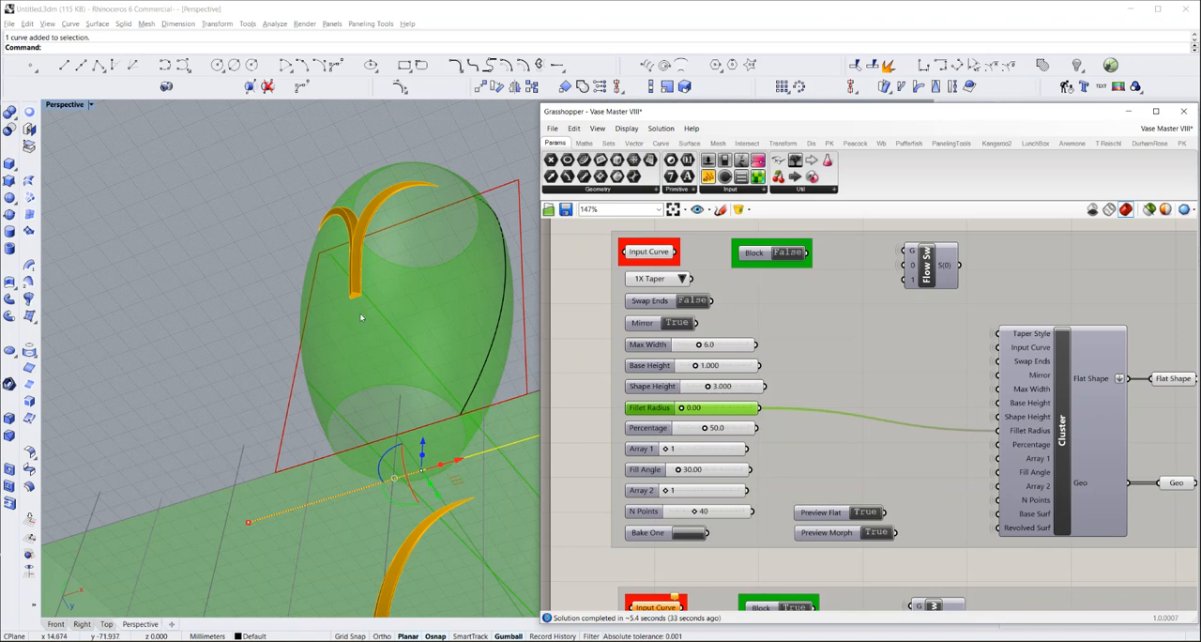
Try a Percentage of 100 on the design, viewing the flat shape close up from the front
scroll(357, 300, down, 4)
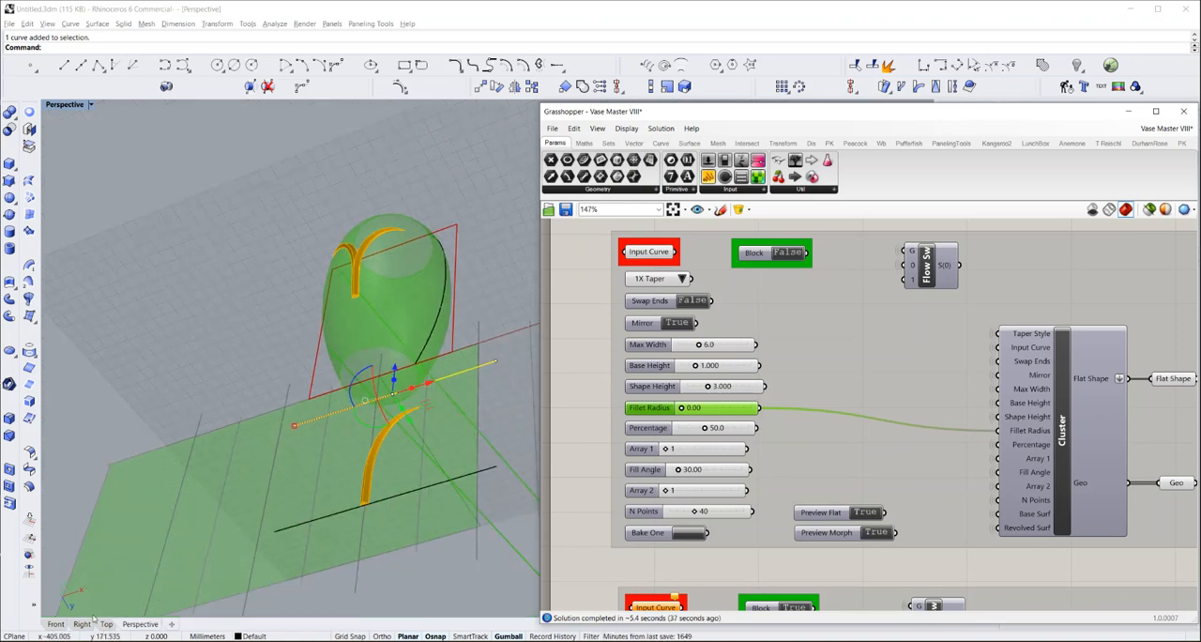
click(57, 624)
right_drag(259, 561, 270, 510)
click(344, 463)
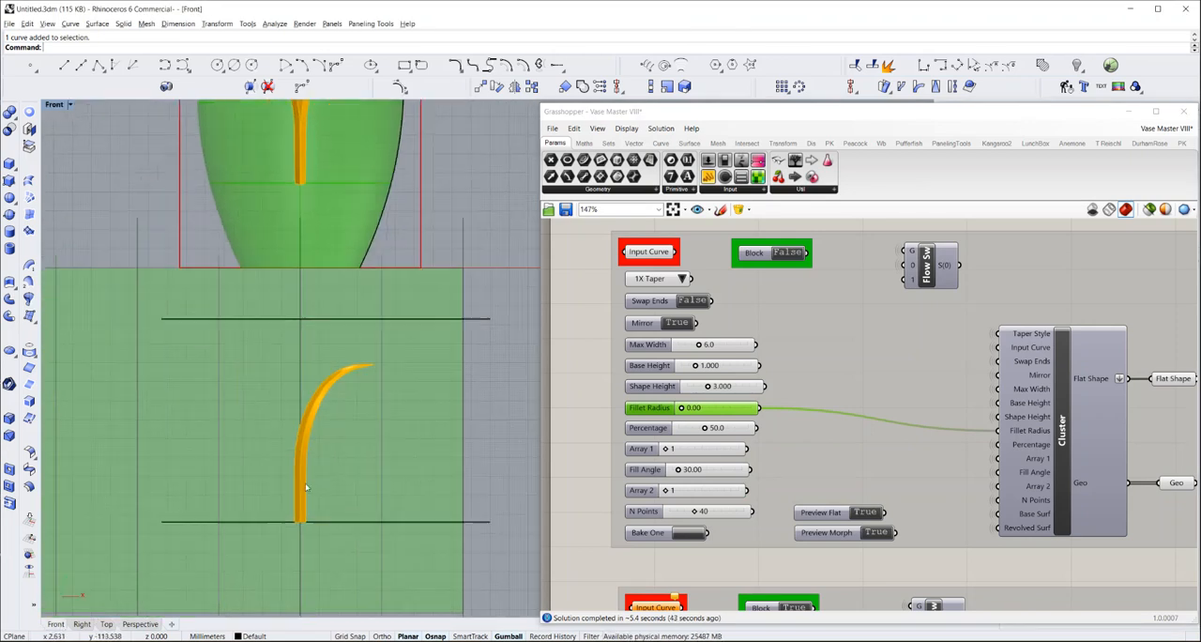
scroll(310, 480, up, 10)
scroll(305, 485, up, 4)
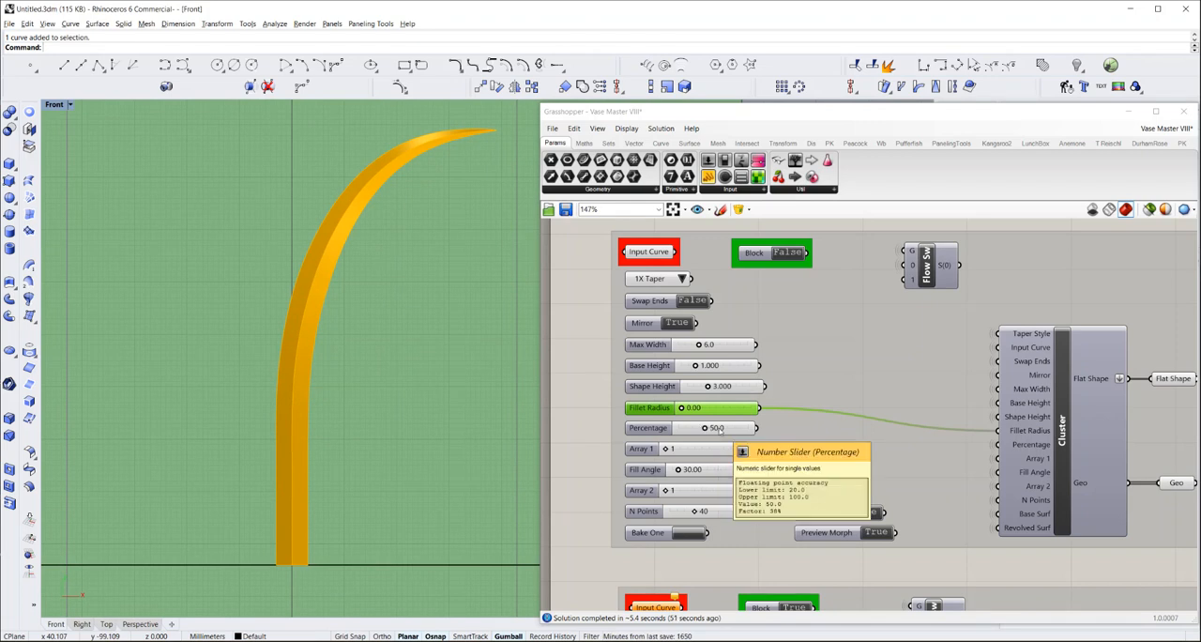
double_click(718, 428)
text(100)
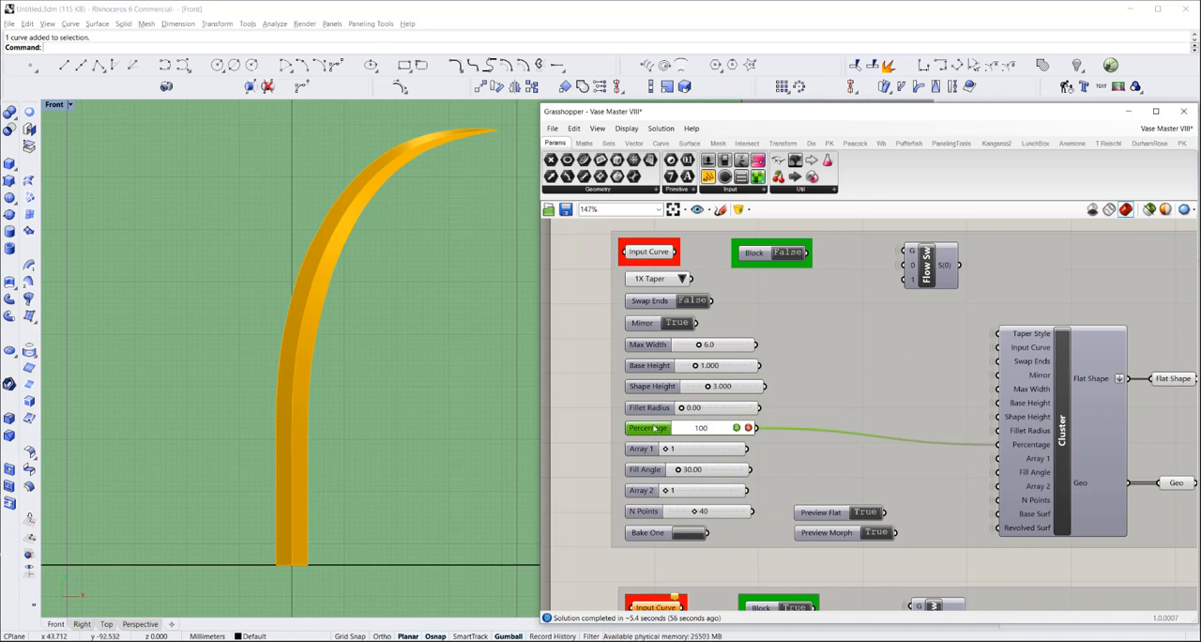
key(Return)
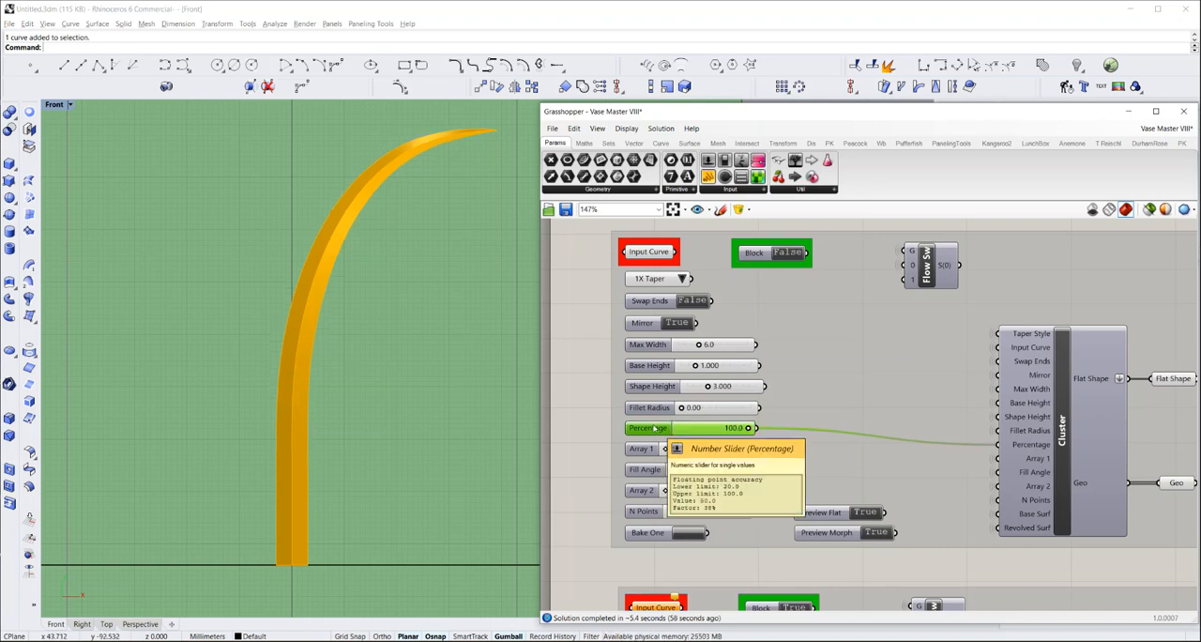
Set the design's Percentage to 30
double_click(708, 429)
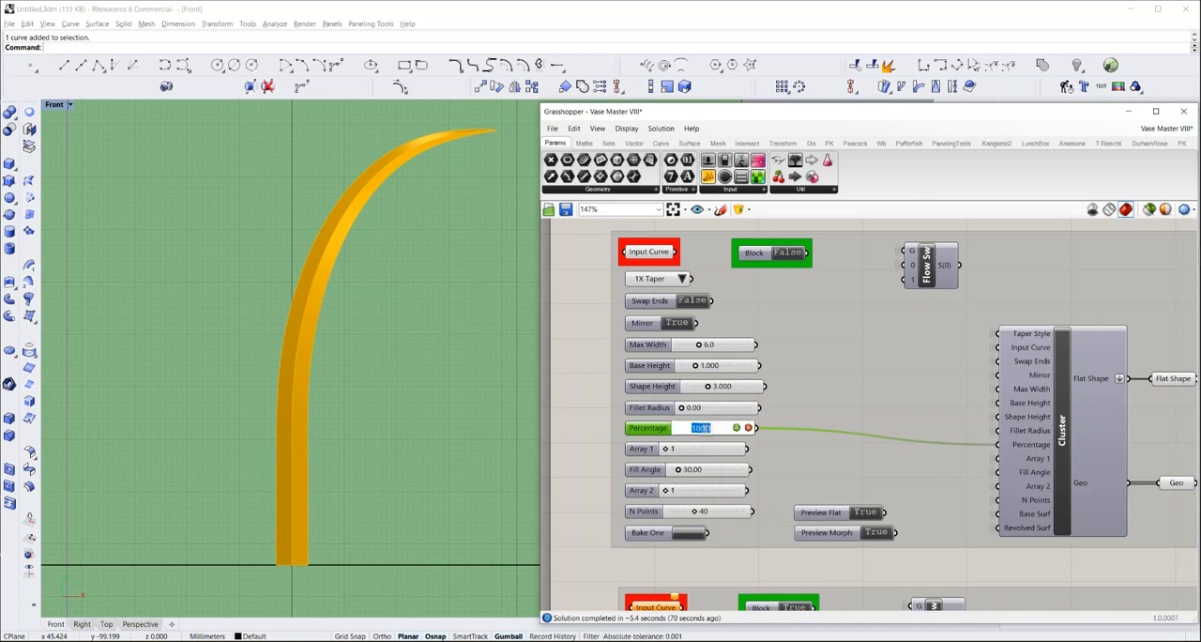
text(30)
key(Return)
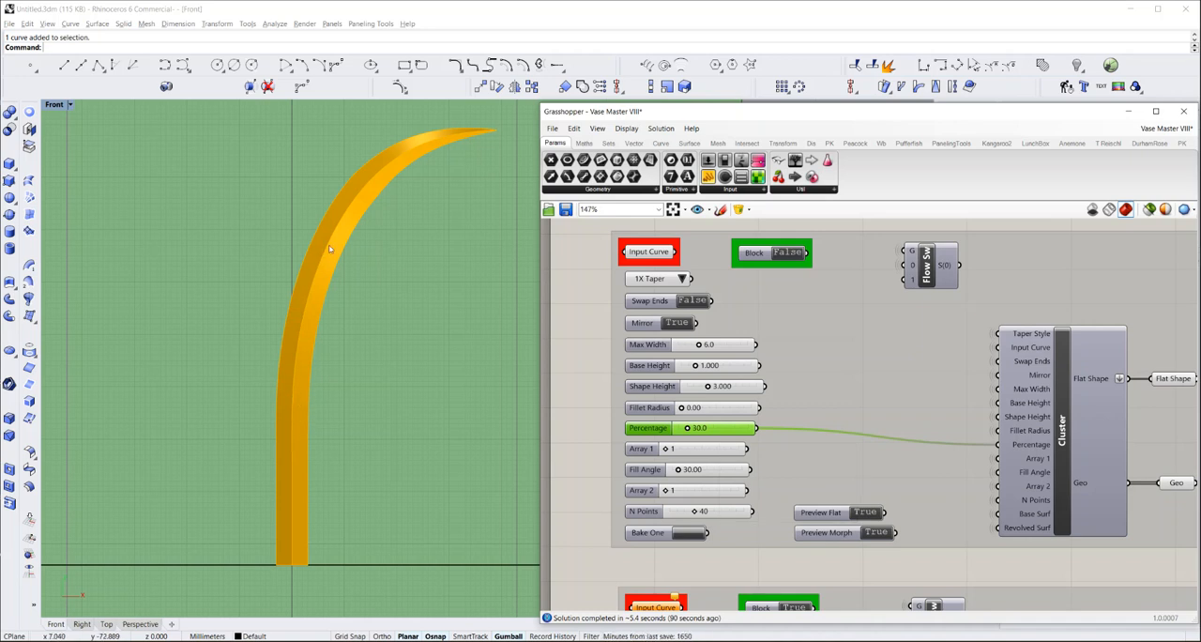
Set the design's Array 1 count to 3
scroll(319, 300, down, 5)
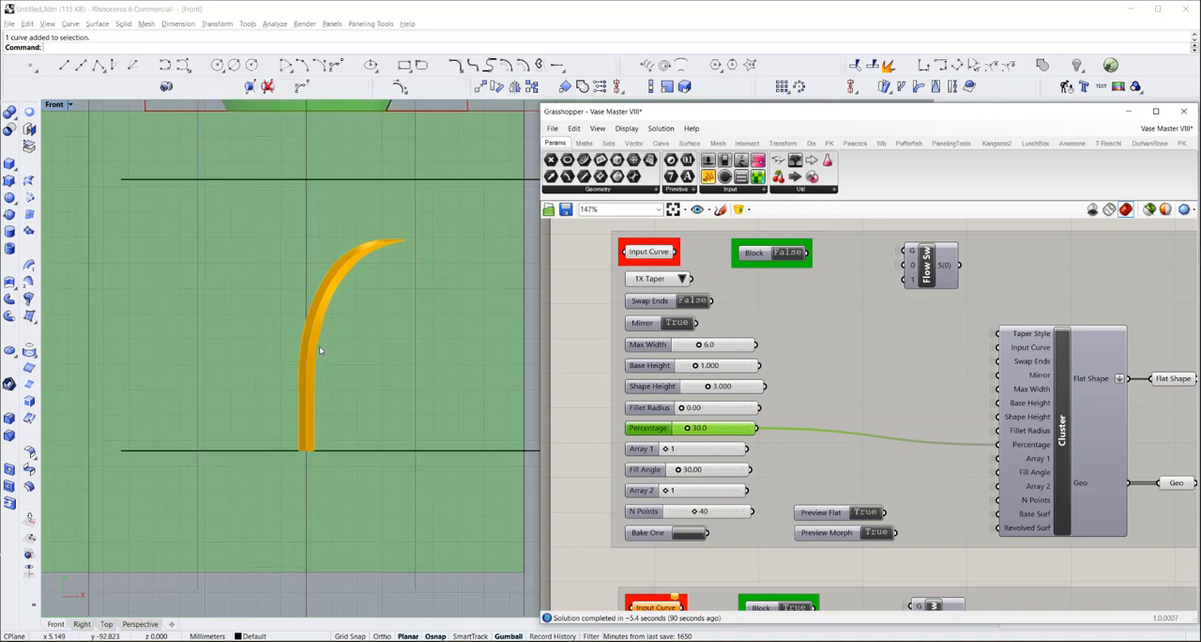
scroll(307, 278, up, 1)
scroll(307, 279, up, 1)
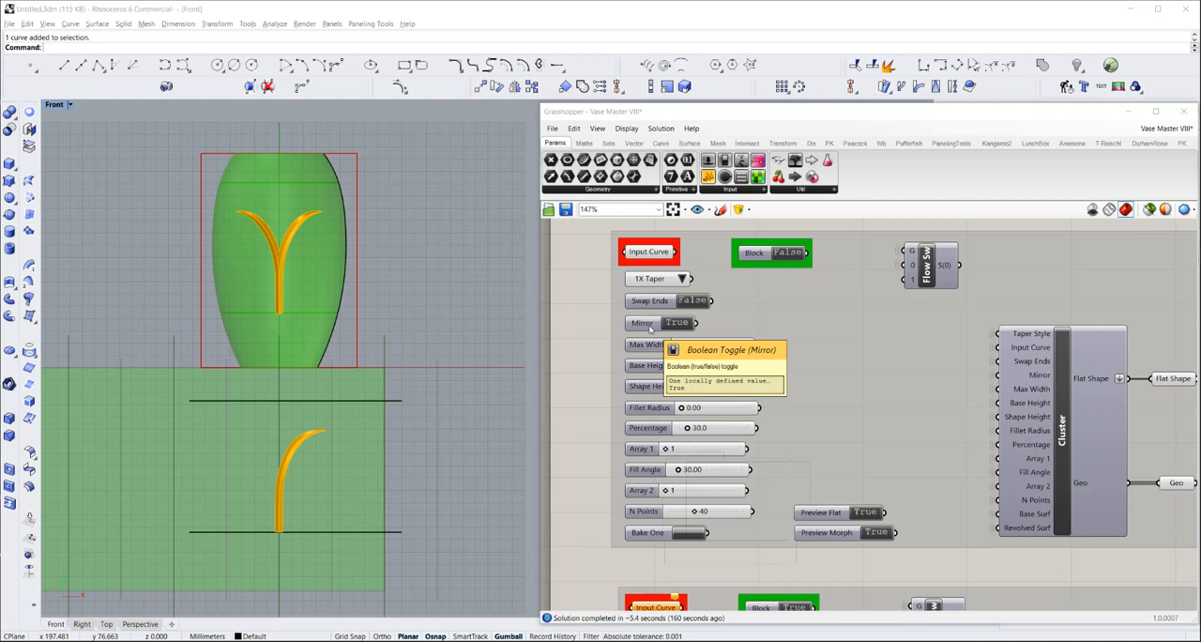
double_click(672, 450)
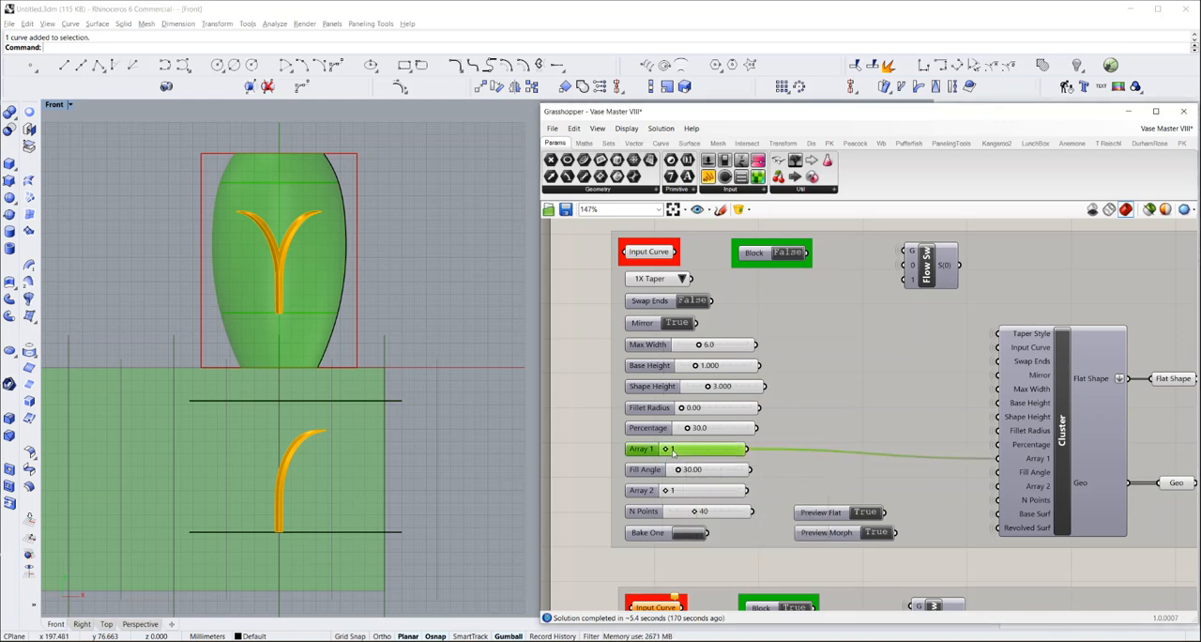
text(3)
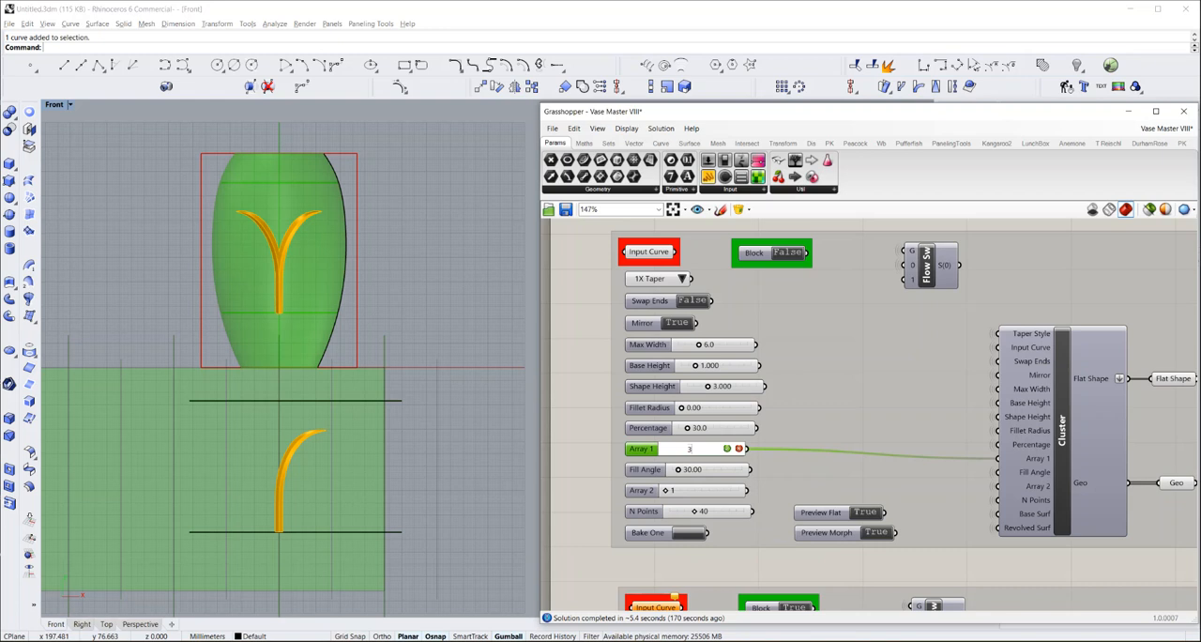
key(Return)
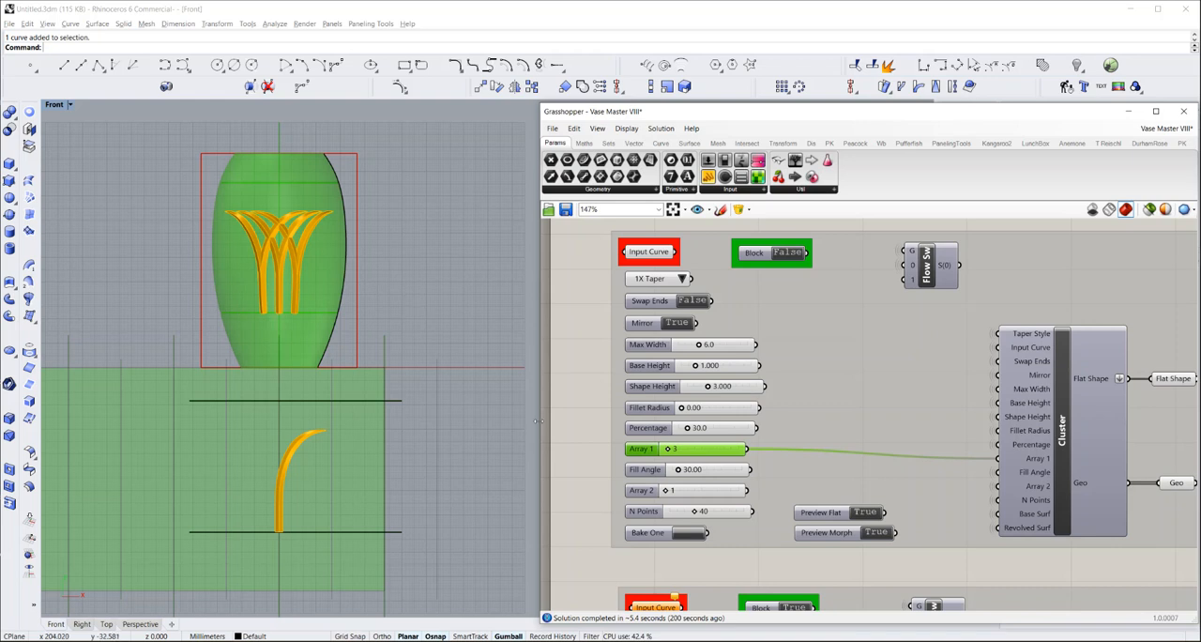
click(588, 459)
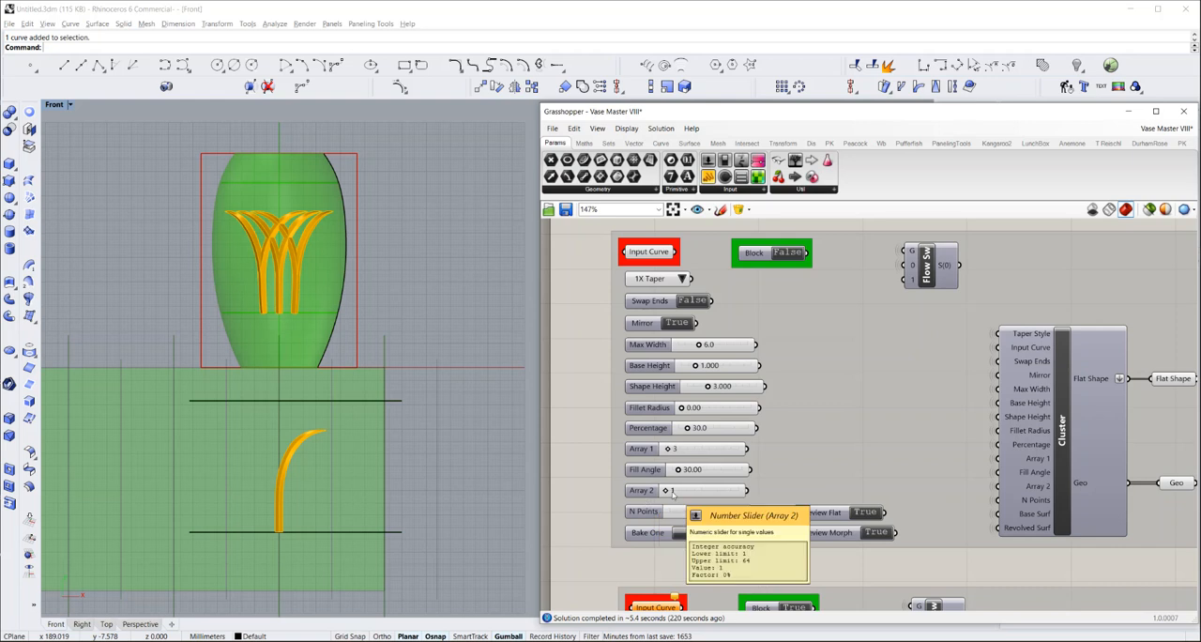
Set the design's Array 2 count to 4, repeating the motif around the vase
double_click(671, 492)
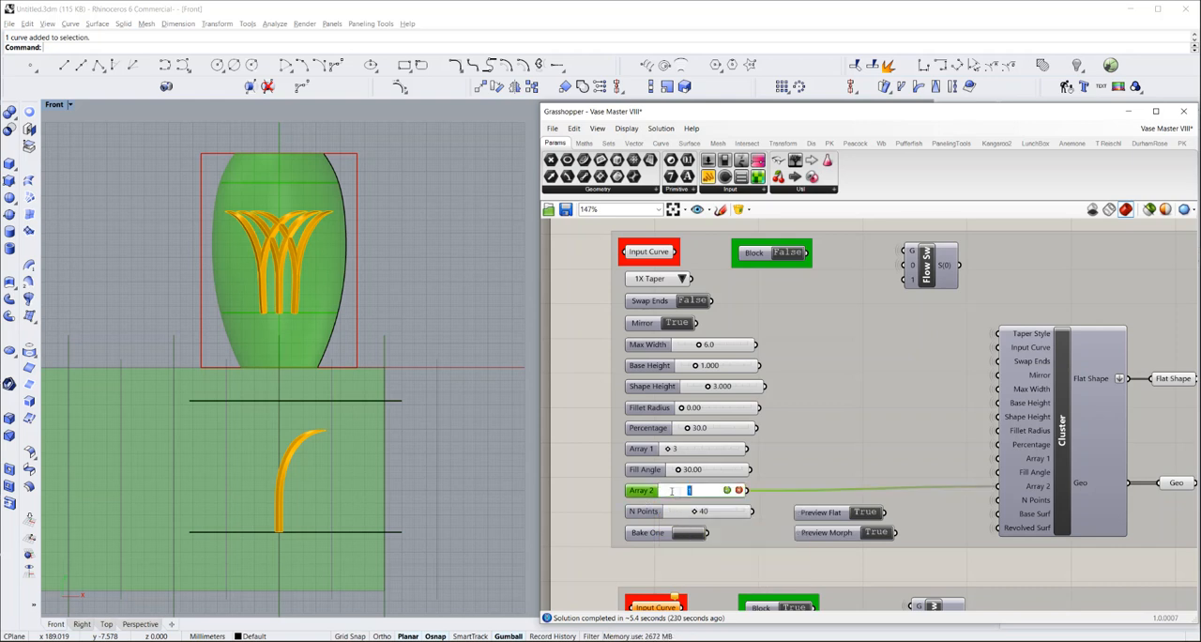
key(Return)
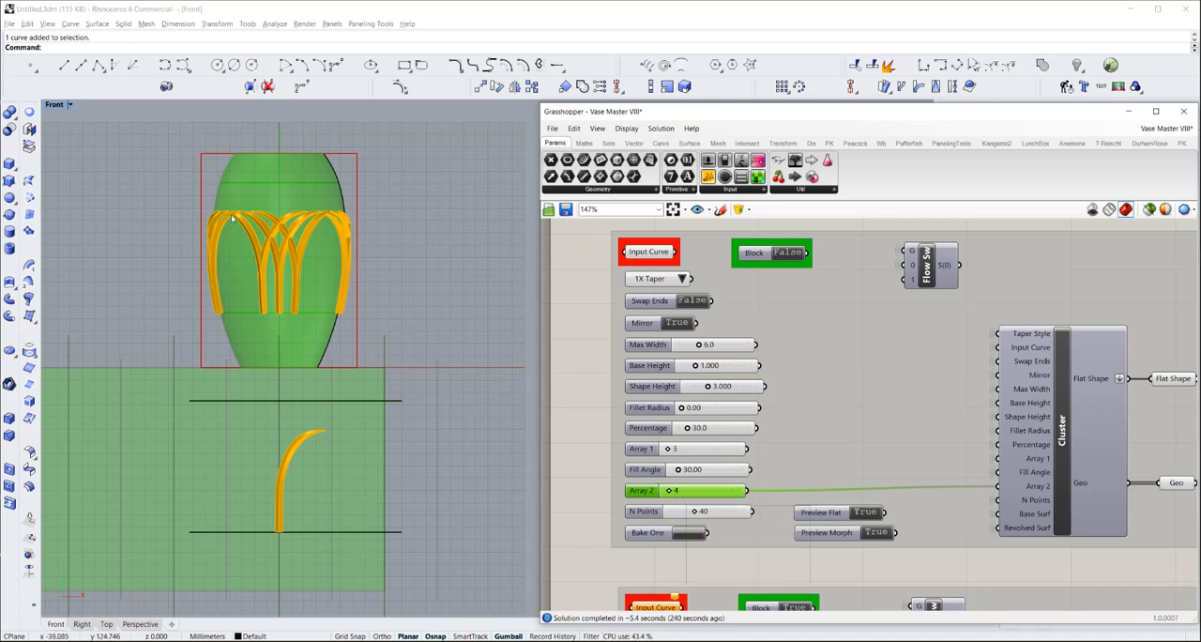
scroll(233, 218, up, 6)
scroll(235, 218, up, 4)
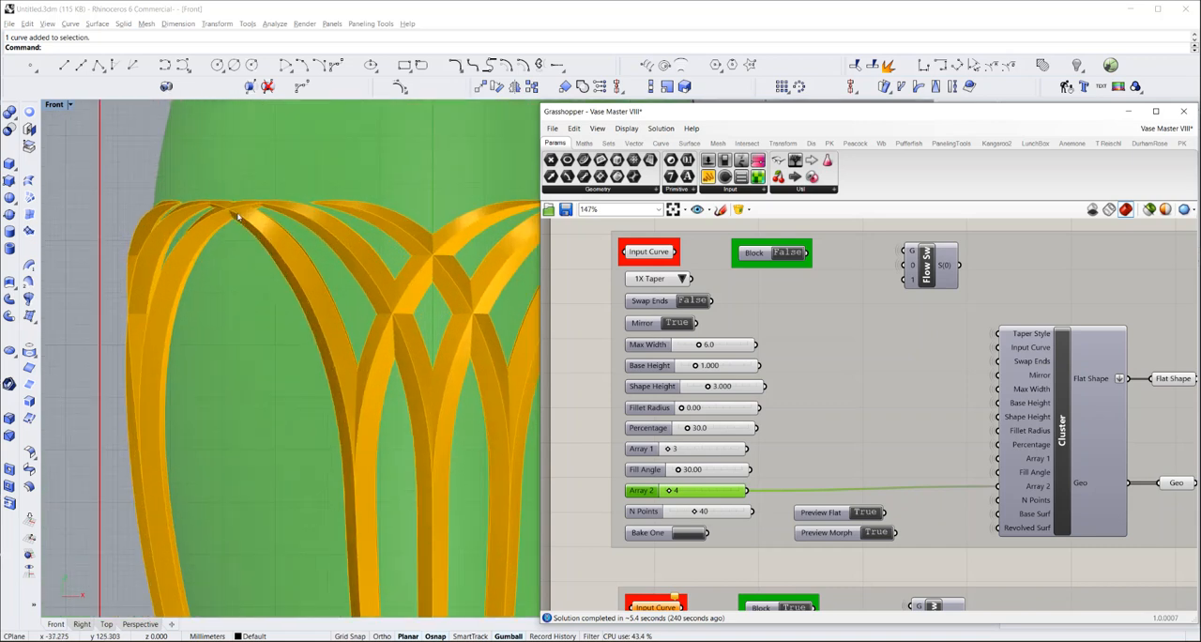
scroll(239, 216, down, 4)
scroll(242, 215, down, 4)
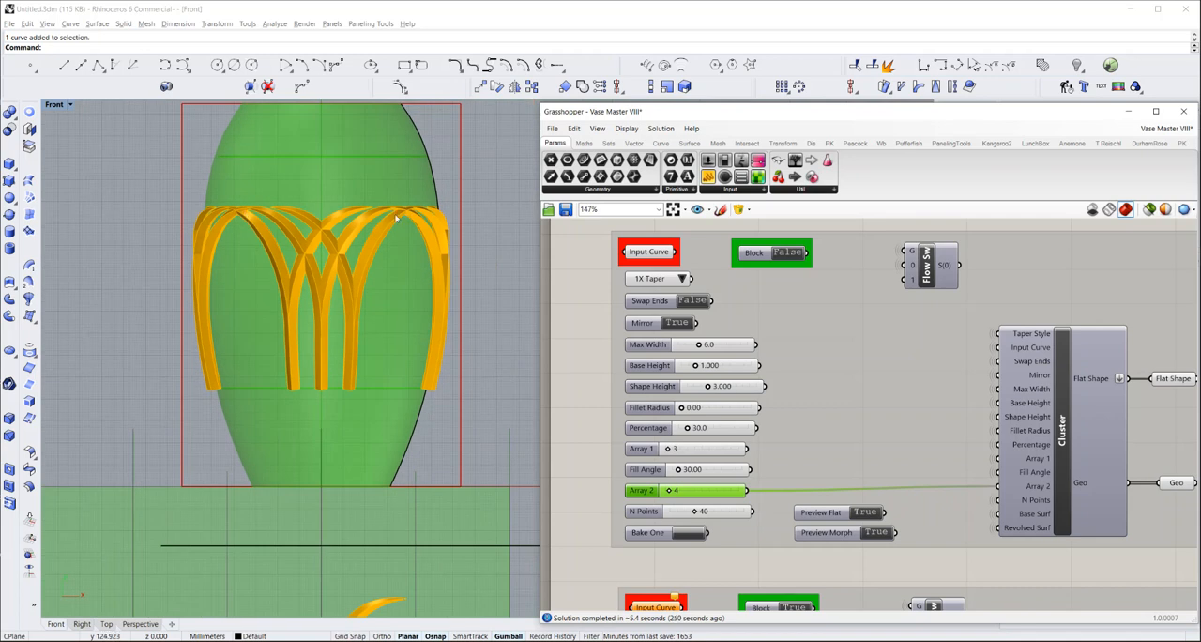
scroll(378, 220, down, 3)
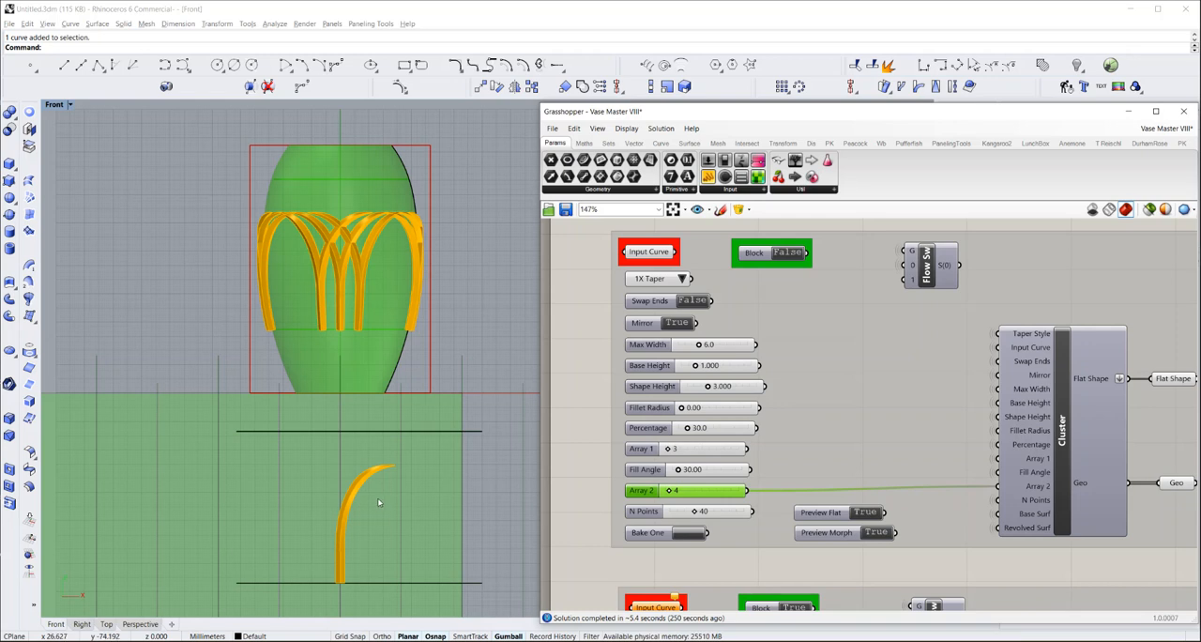
Shift the end control point at the design curve's tip slightly inward toward the vertical axis
scroll(377, 497, up, 4)
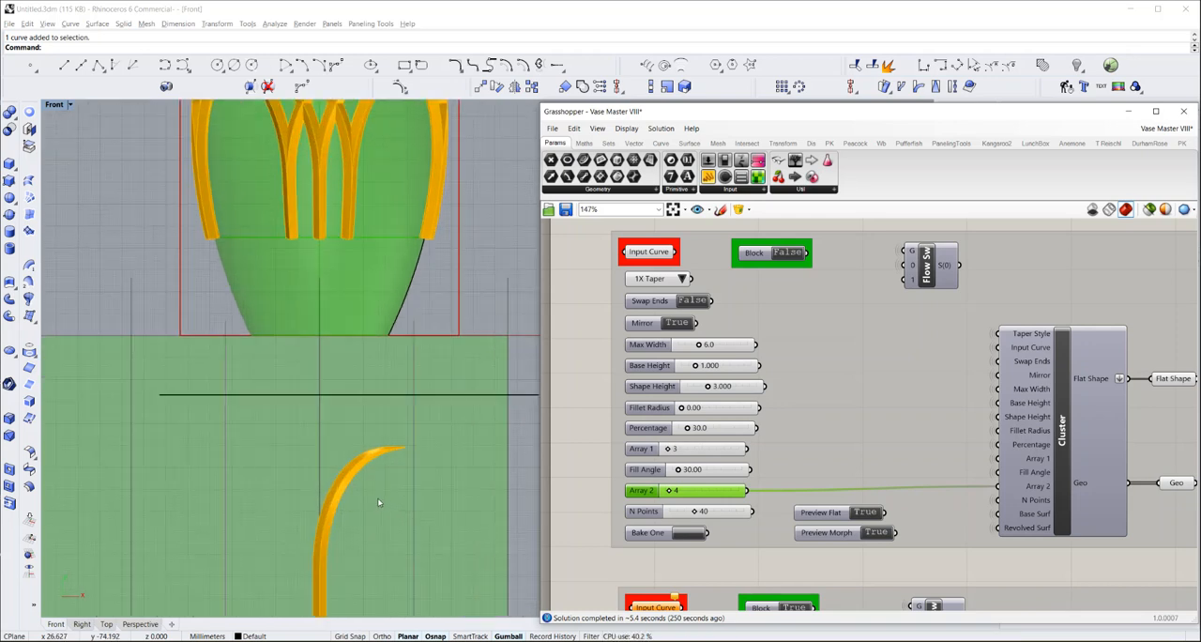
click(383, 447)
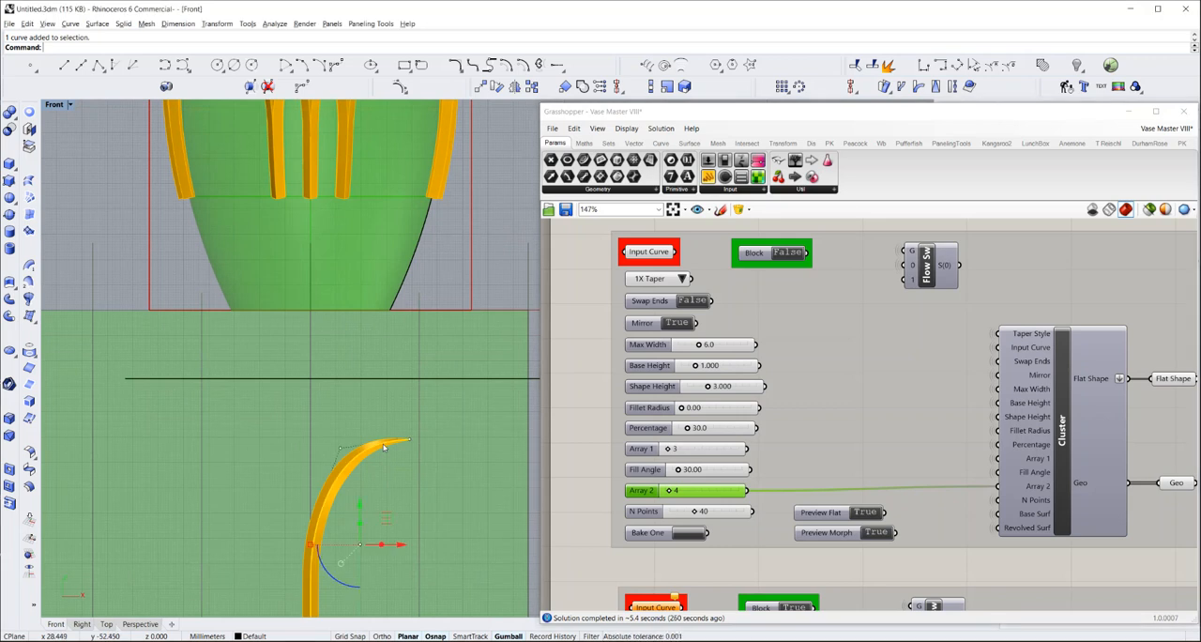
click(410, 441)
mouse_move(443, 416)
mouse_down()
mouse_move(419, 403)
mouse_move(438, 414)
mouse_up()
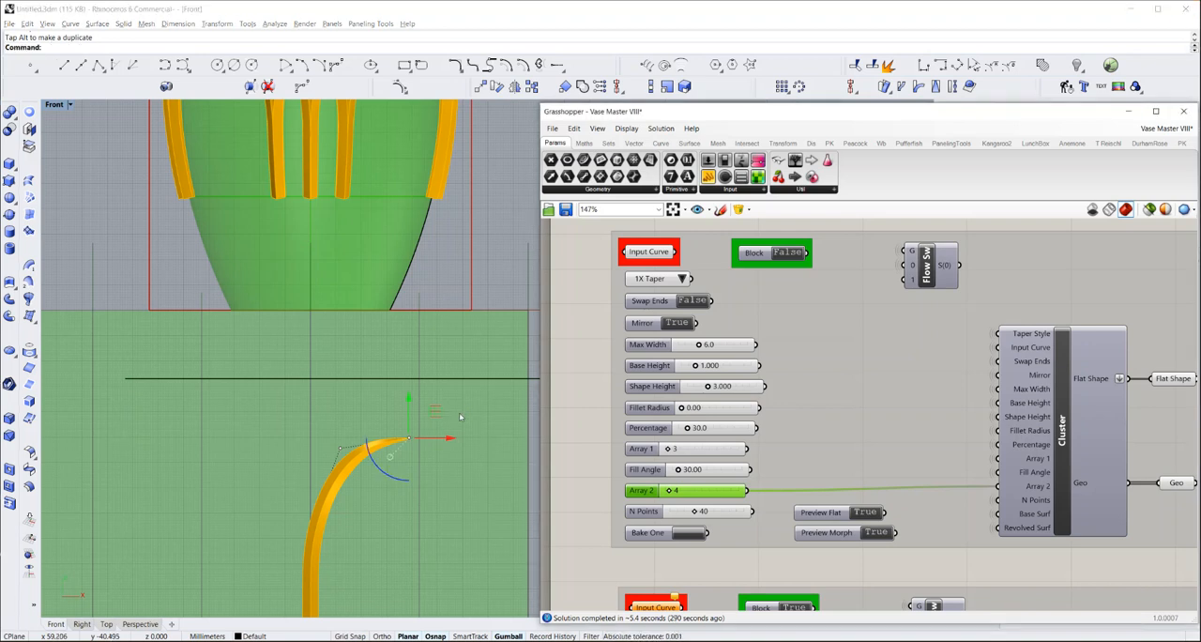
Move the two control points nearest the design curve's tip together horizontally toward the vertical axis, narrowing the motif
drag(347, 405, 429, 466)
scroll(397, 441, up, 2)
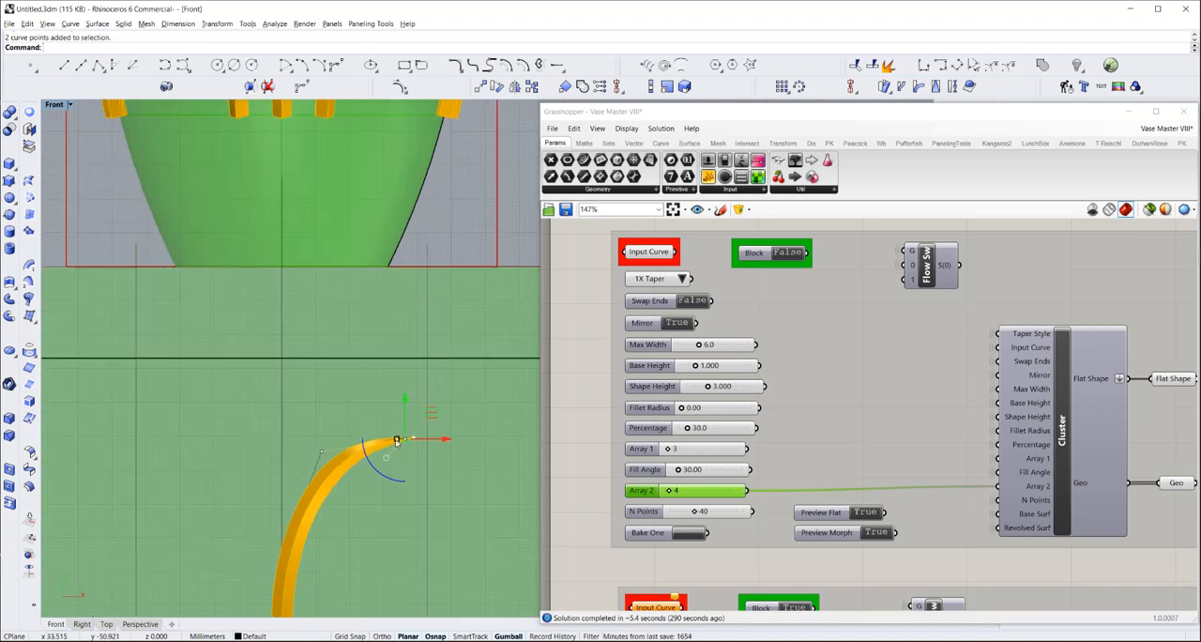
scroll(397, 441, down, 4)
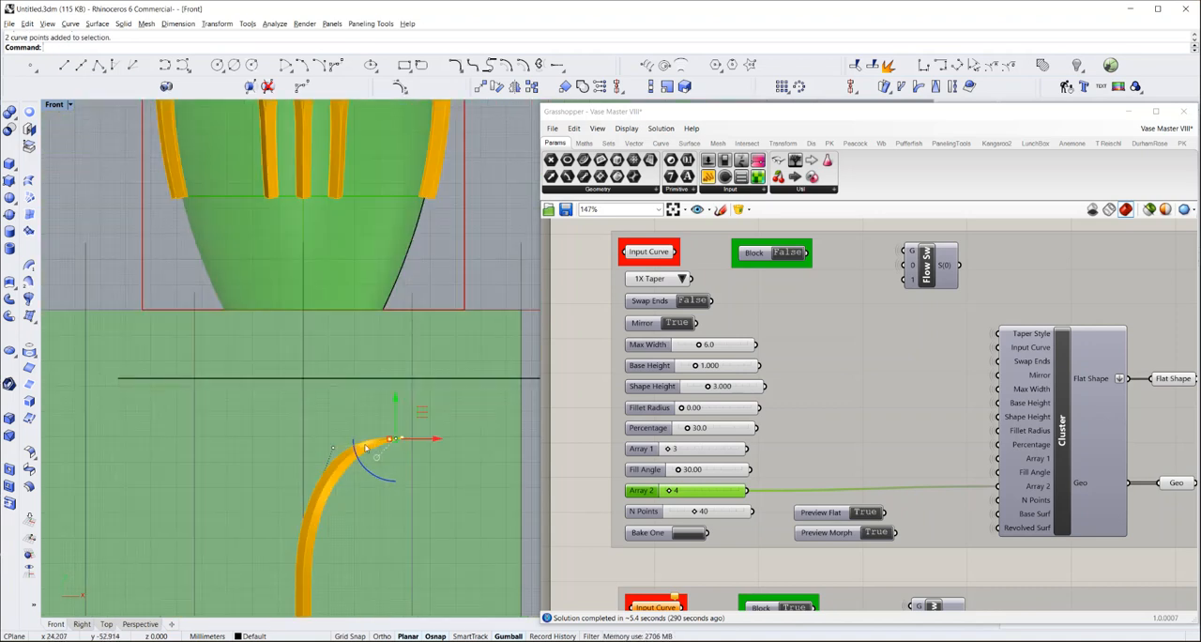
drag(416, 410, 392, 411)
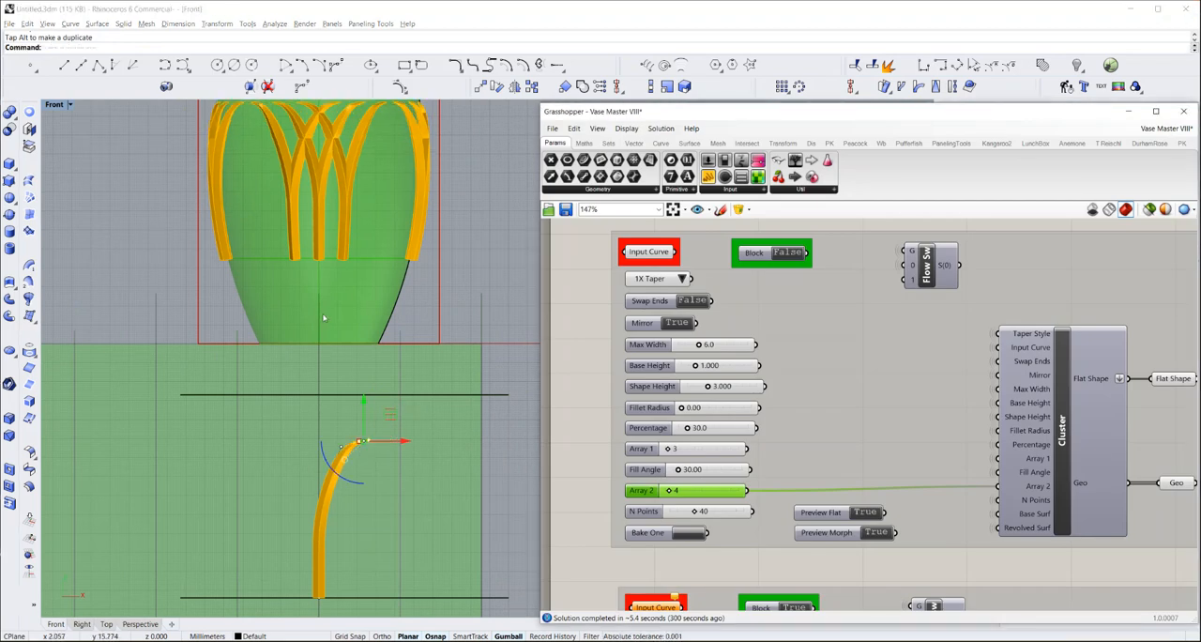
right_drag(327, 320, 335, 352)
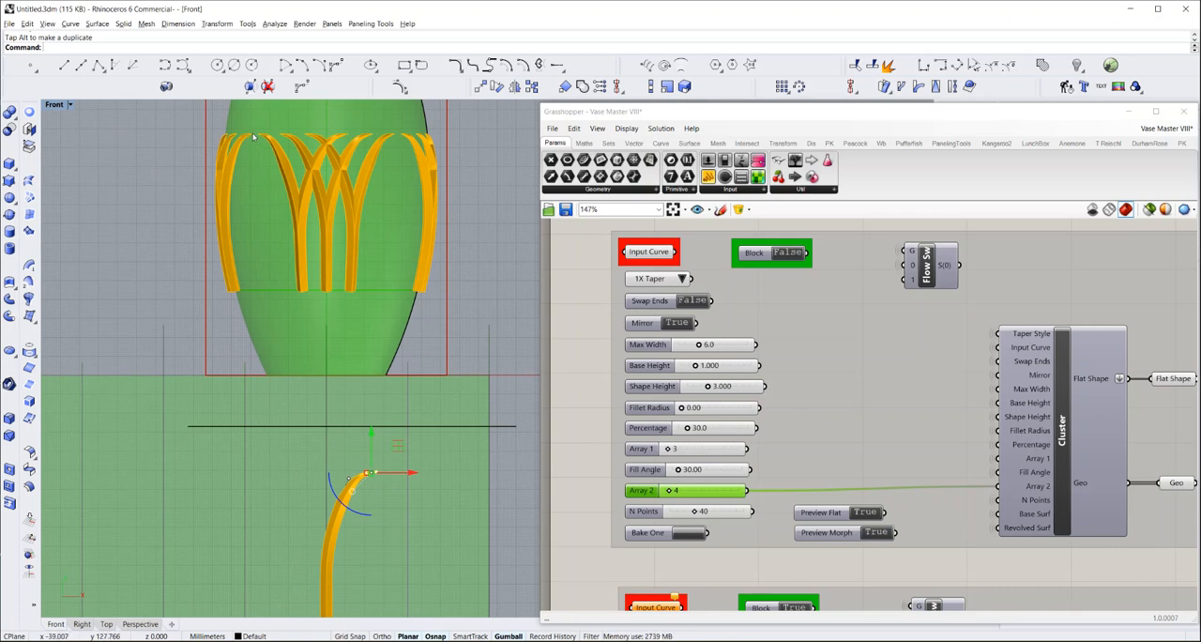
scroll(379, 501, up, 8)
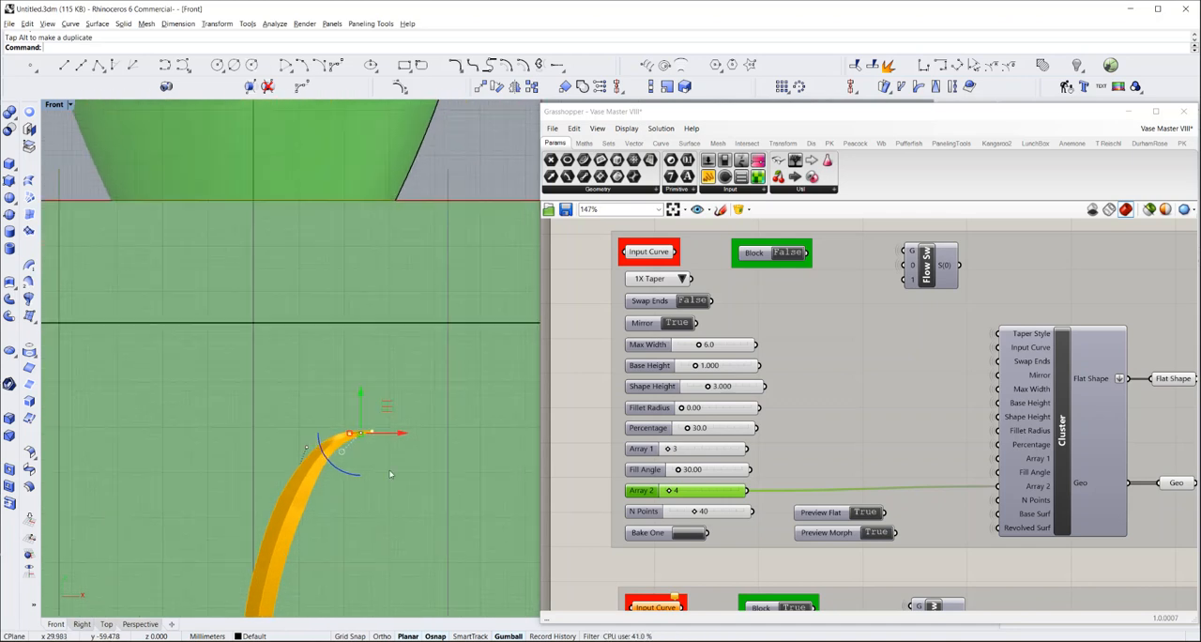
scroll(392, 452, down, 4)
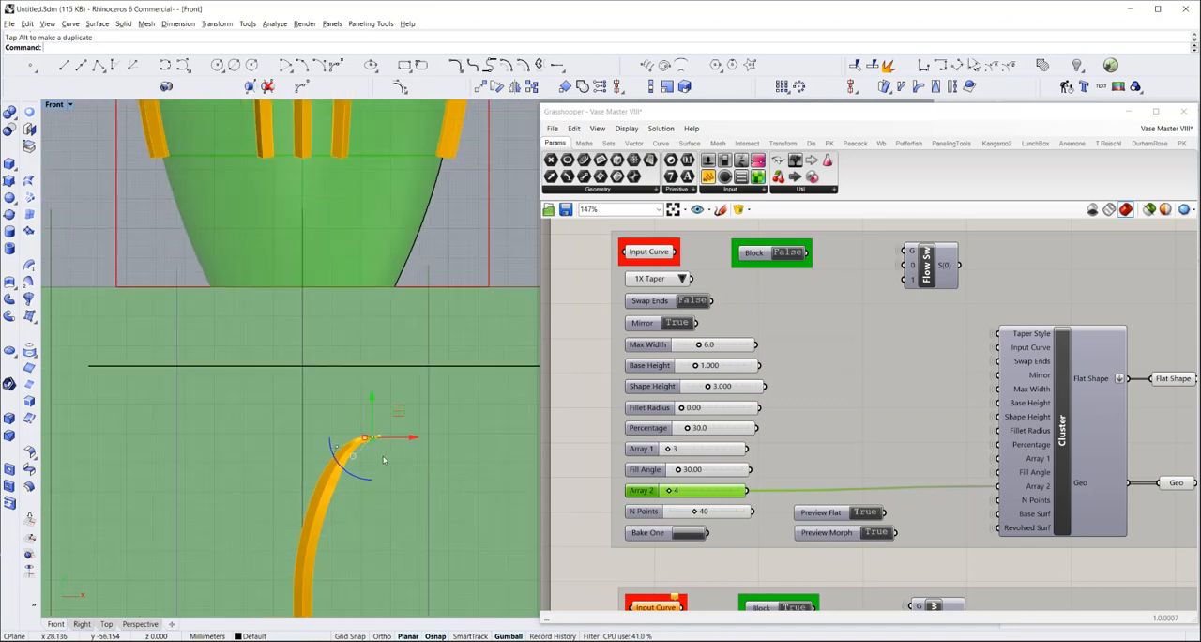
Rebuild the design curve with 10 points at degree 3, deleting the input and preserving end tangent directions
click(328, 486)
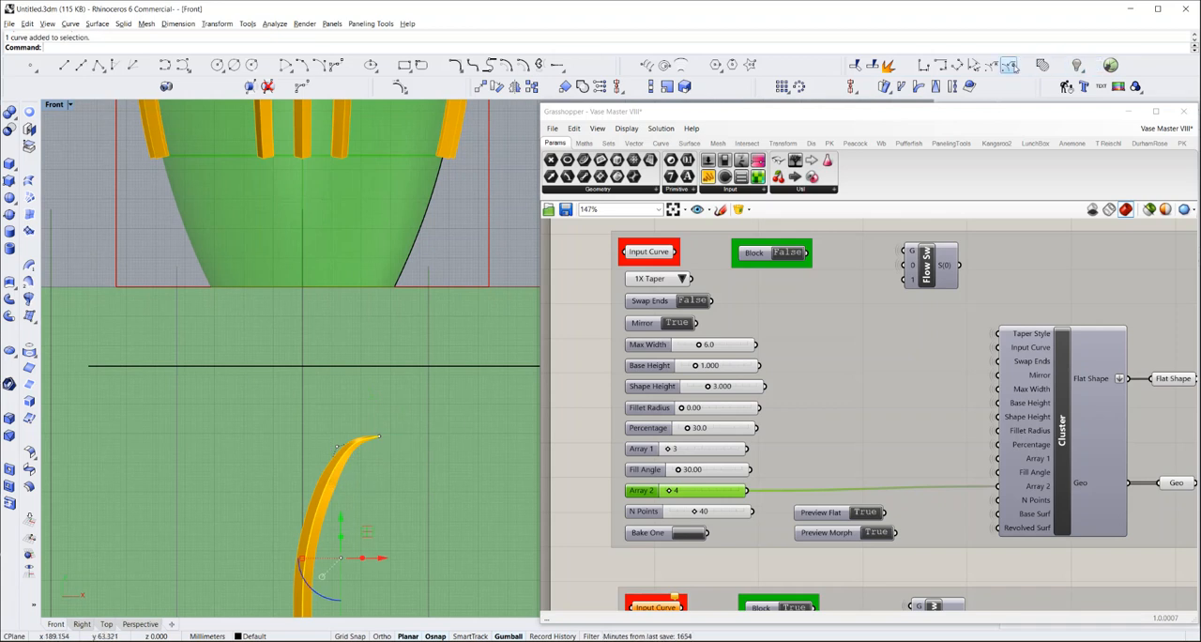
click(1066, 87)
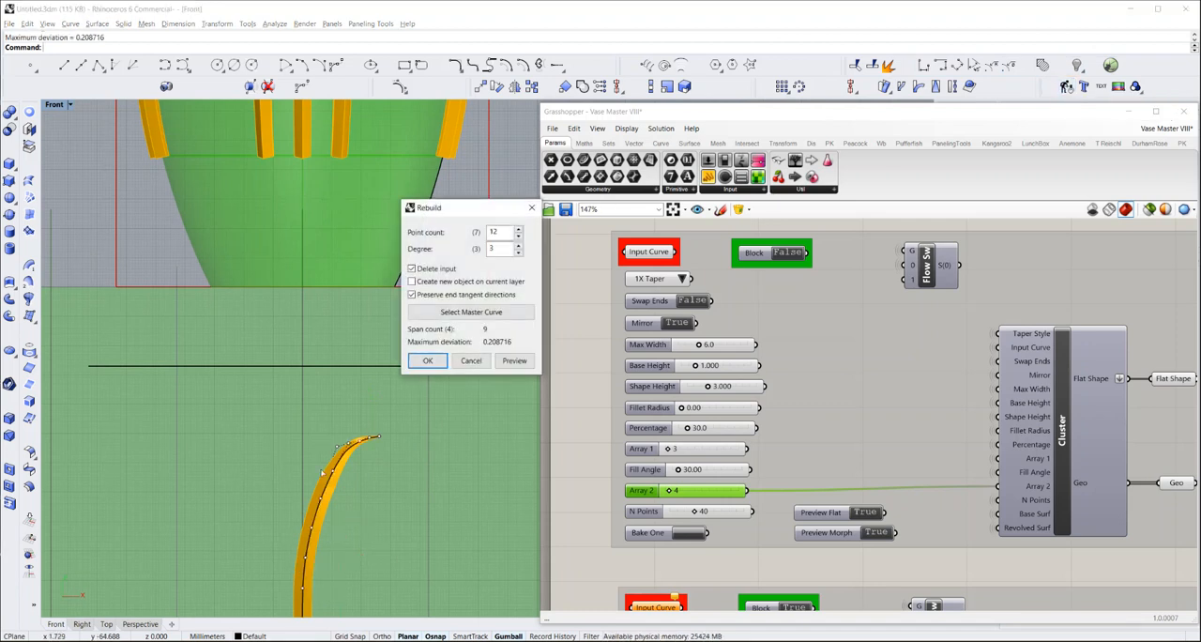
scroll(345, 474, up, 4)
scroll(369, 424, up, 2)
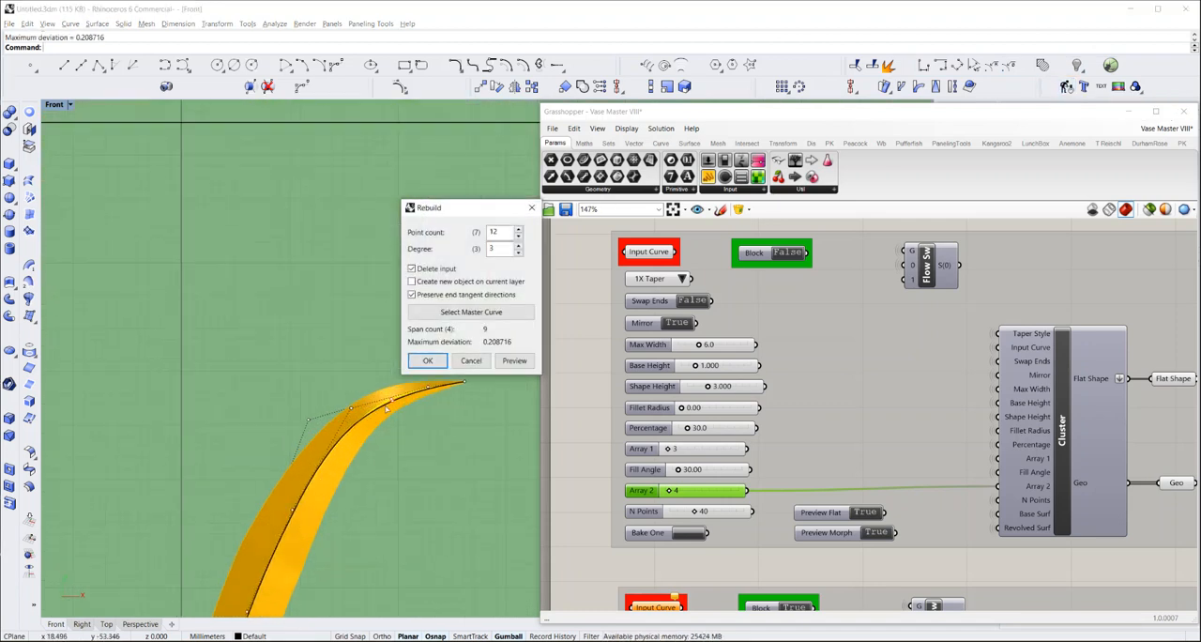
scroll(371, 434, up, 2)
right_drag(371, 433, 363, 428)
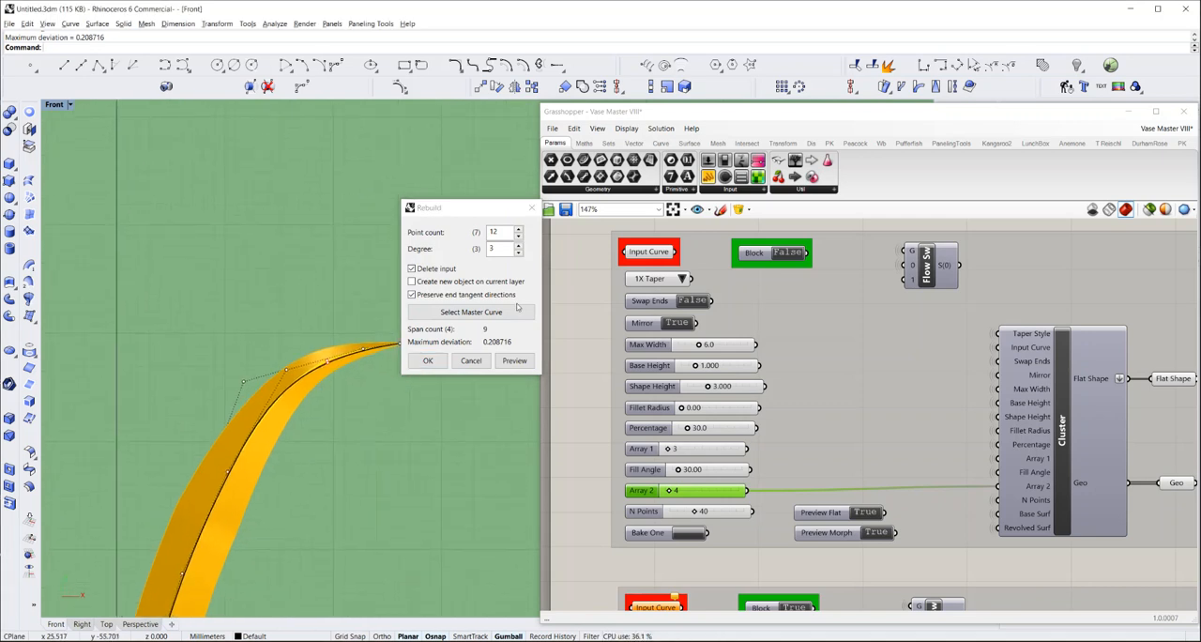
click(518, 235)
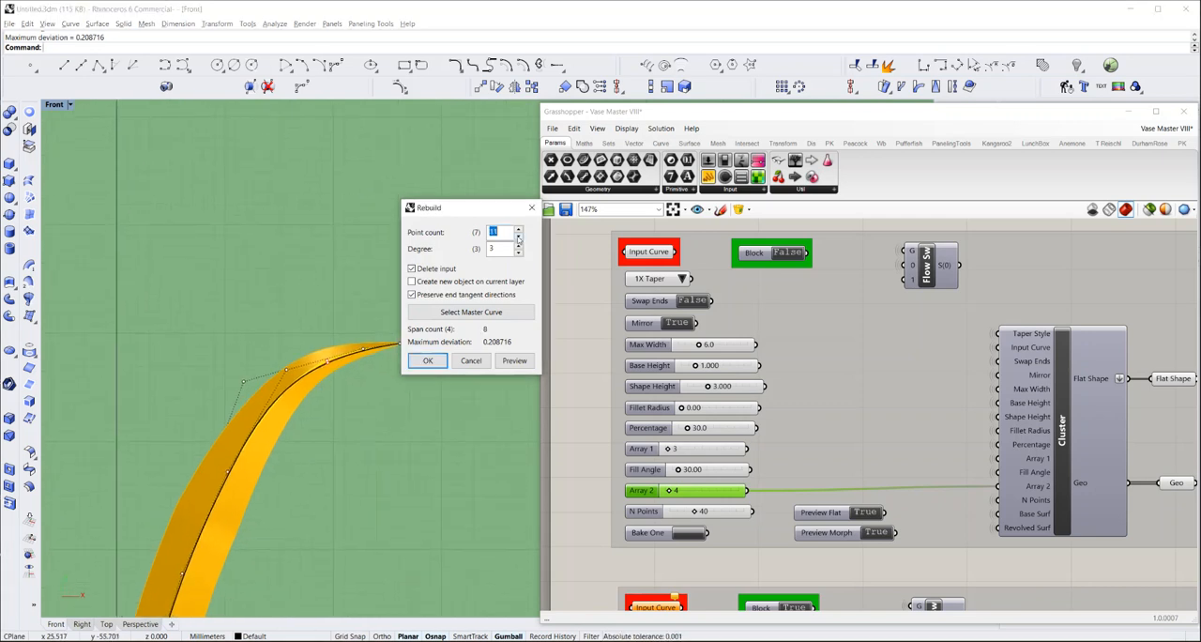
click(518, 239)
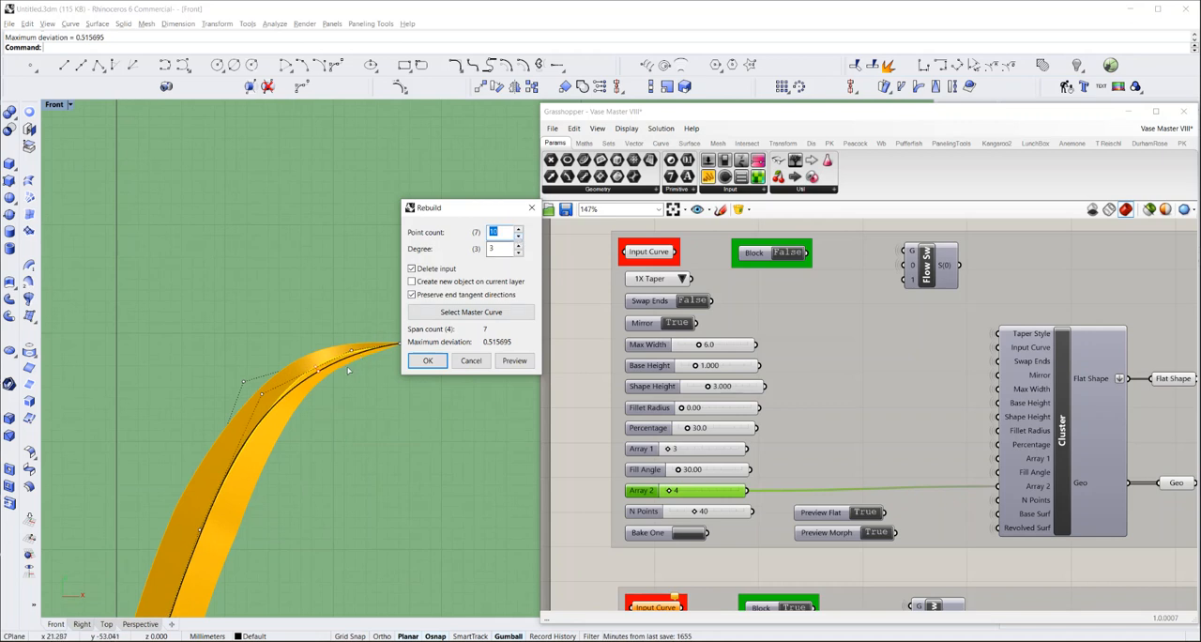
click(428, 361)
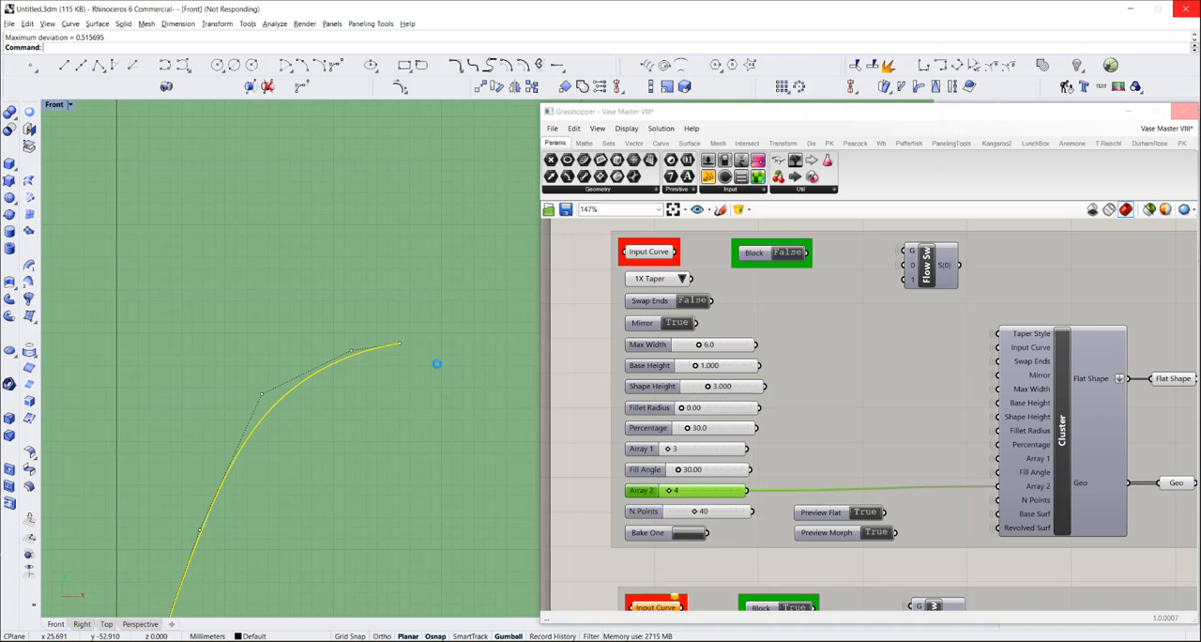
scroll(425, 368, down, 8)
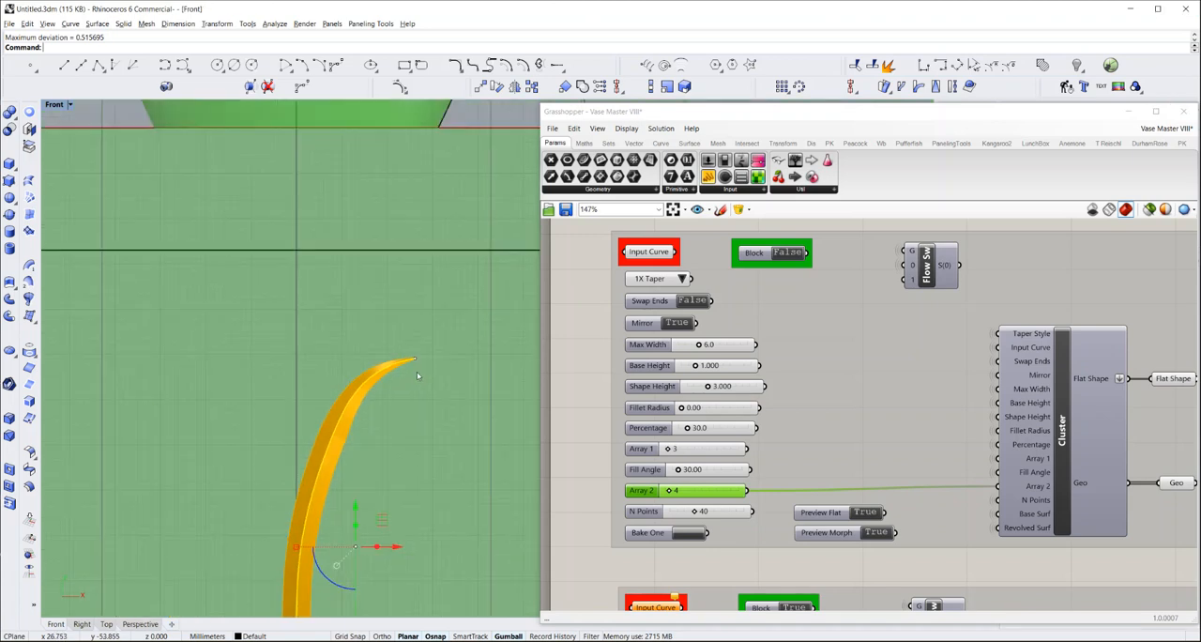
scroll(418, 377, down, 10)
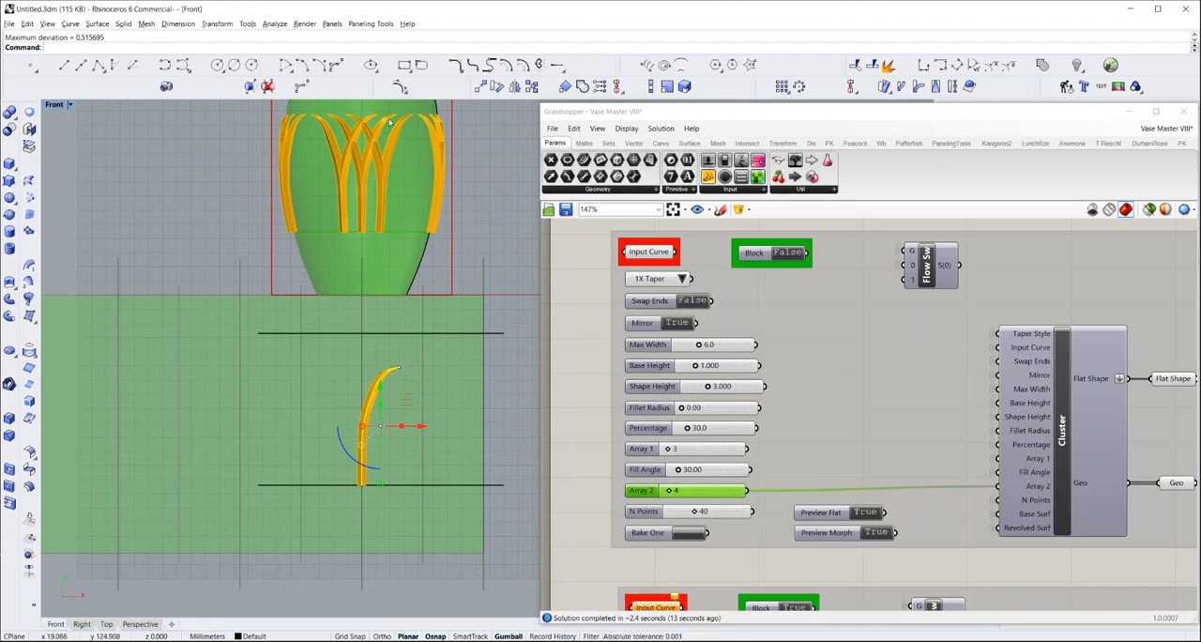
Set the design's Percentage to 45 and check the tapered tips on the vase
scroll(392, 395, up, 5)
scroll(392, 396, up, 3)
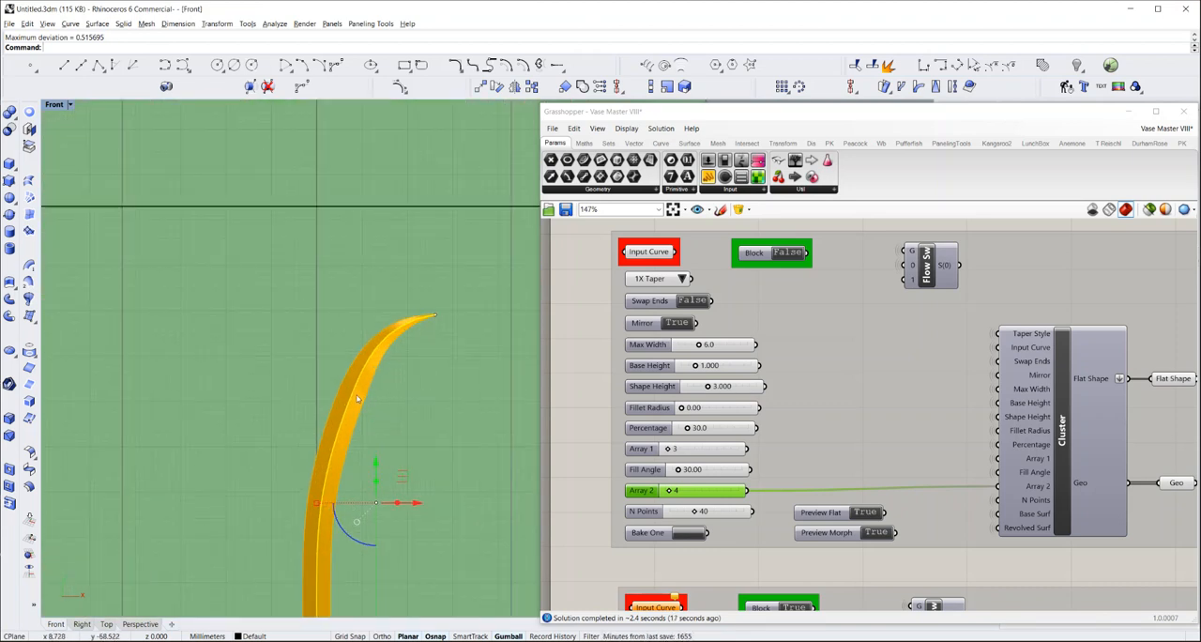
click(711, 430)
double_click(711, 430)
text(45)
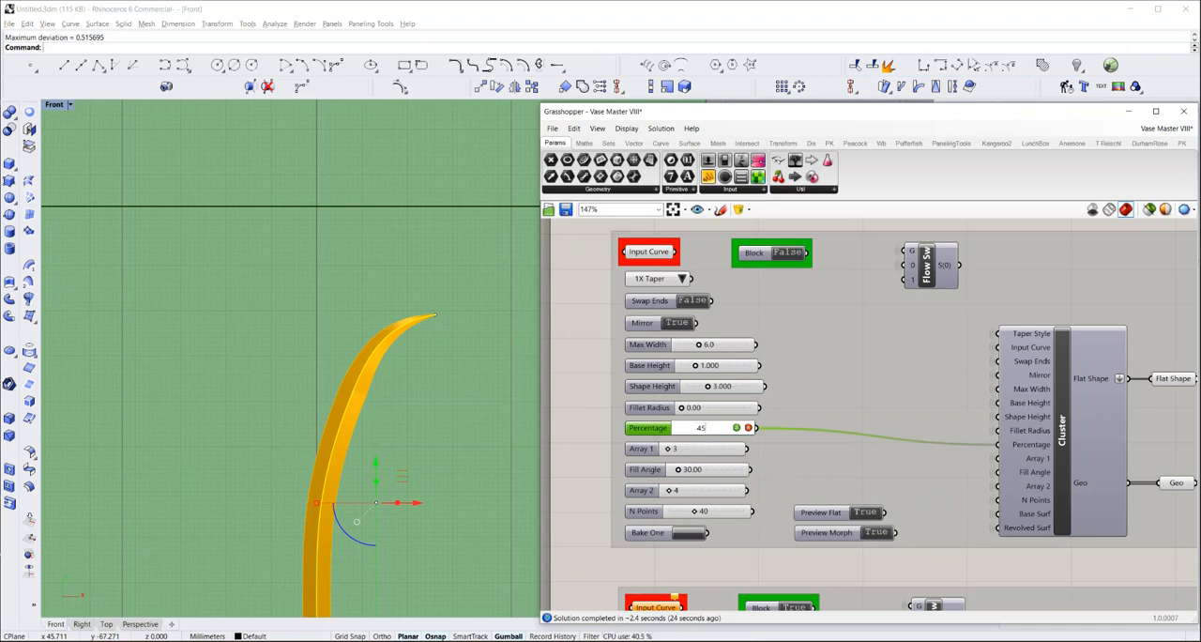
key(Return)
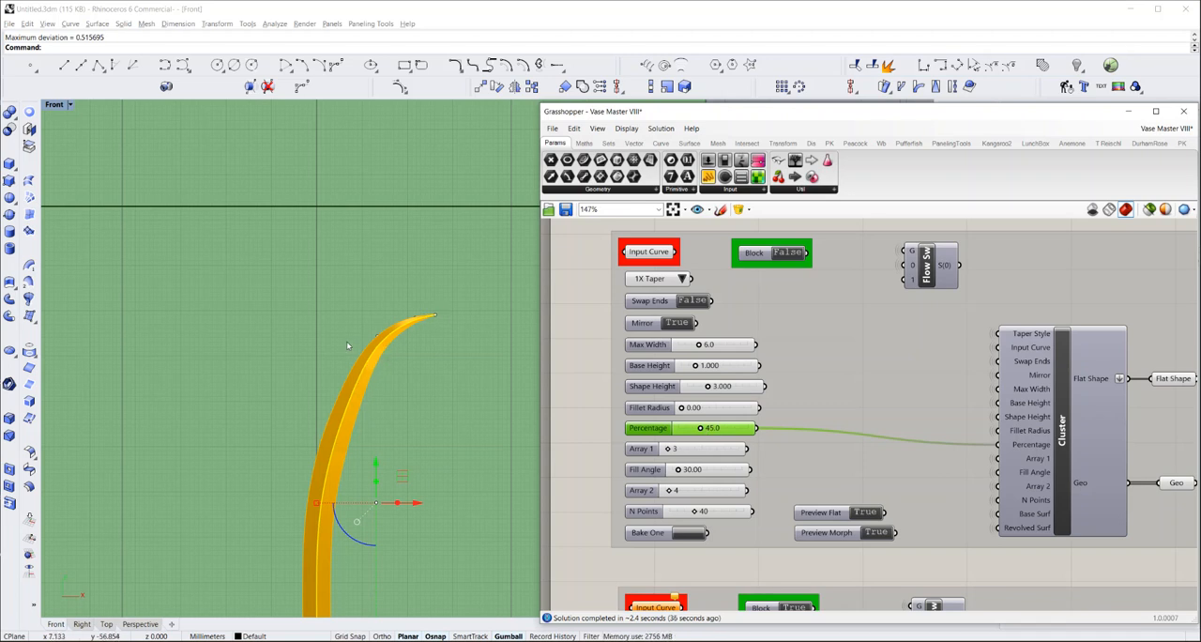
scroll(351, 346, down, 8)
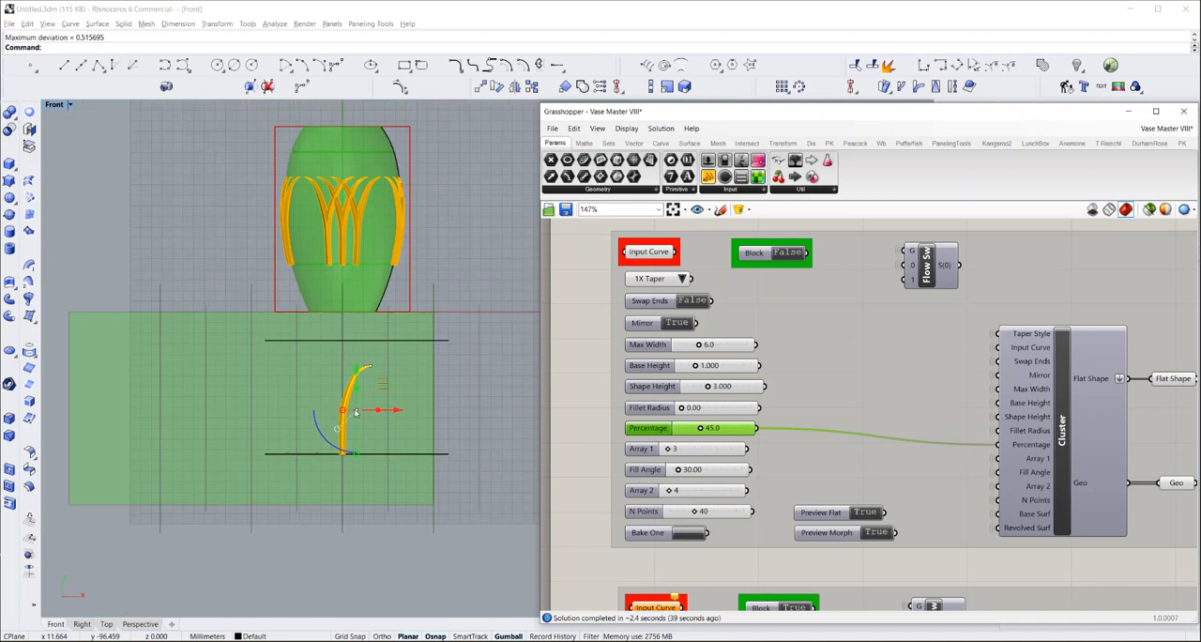
scroll(352, 184, up, 5)
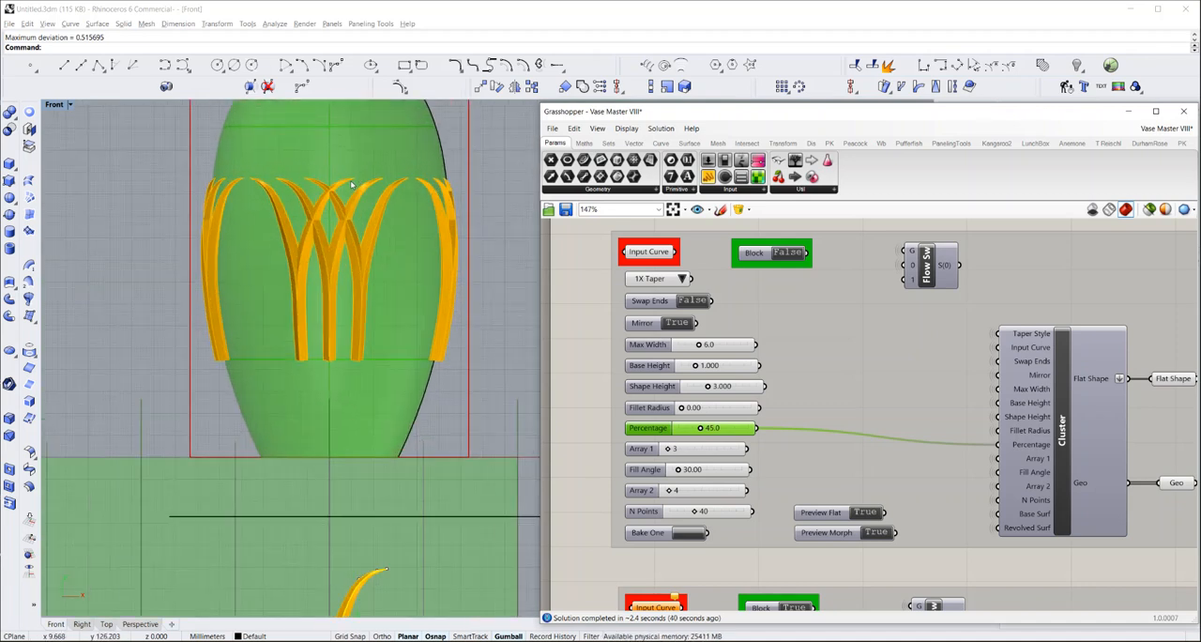
scroll(351, 184, up, 1)
scroll(338, 221, down, 3)
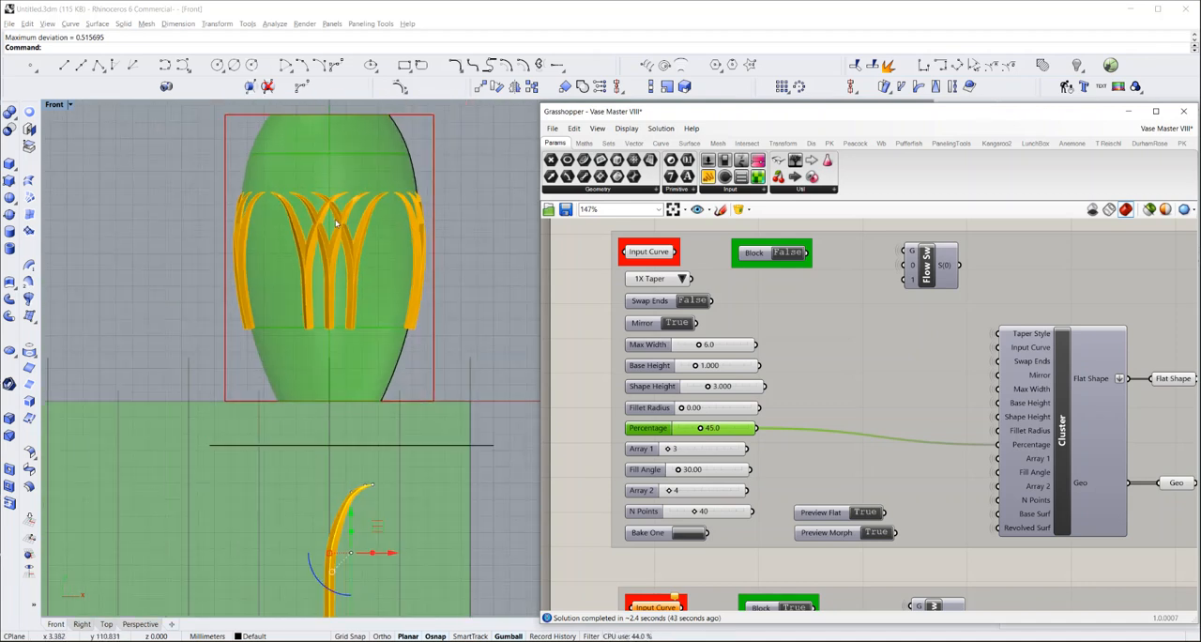
Duplicate the whole second pattern component group and place the copy directly below the original on the canvas
scroll(336, 222, down, 2)
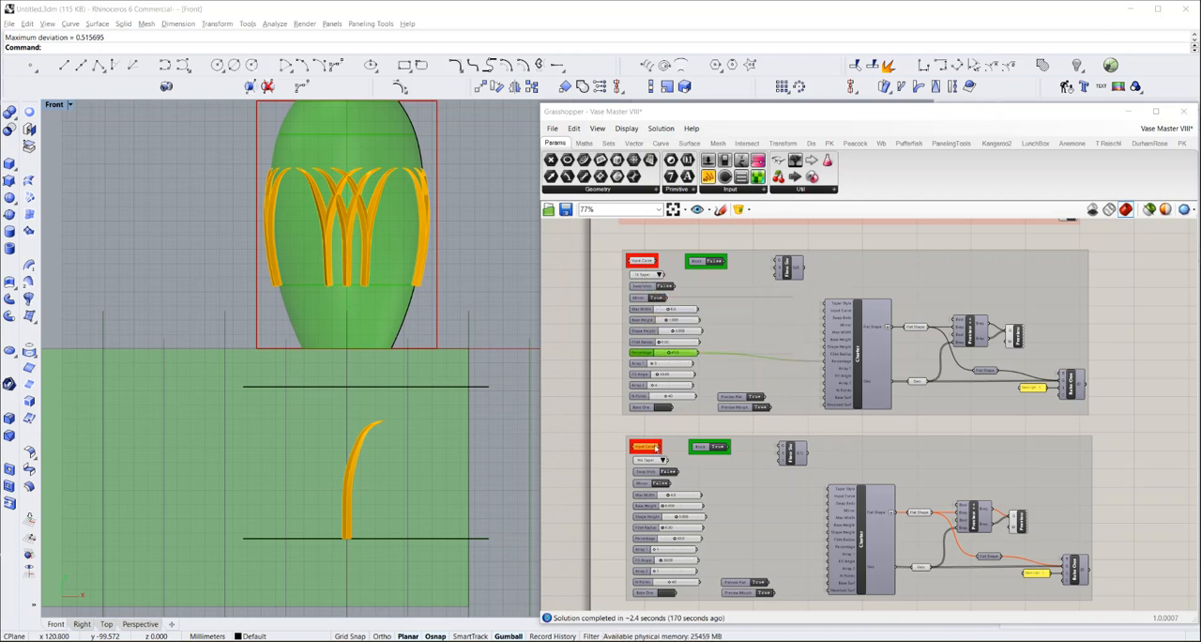
right_drag(613, 459, 617, 366)
drag(609, 339, 1104, 531)
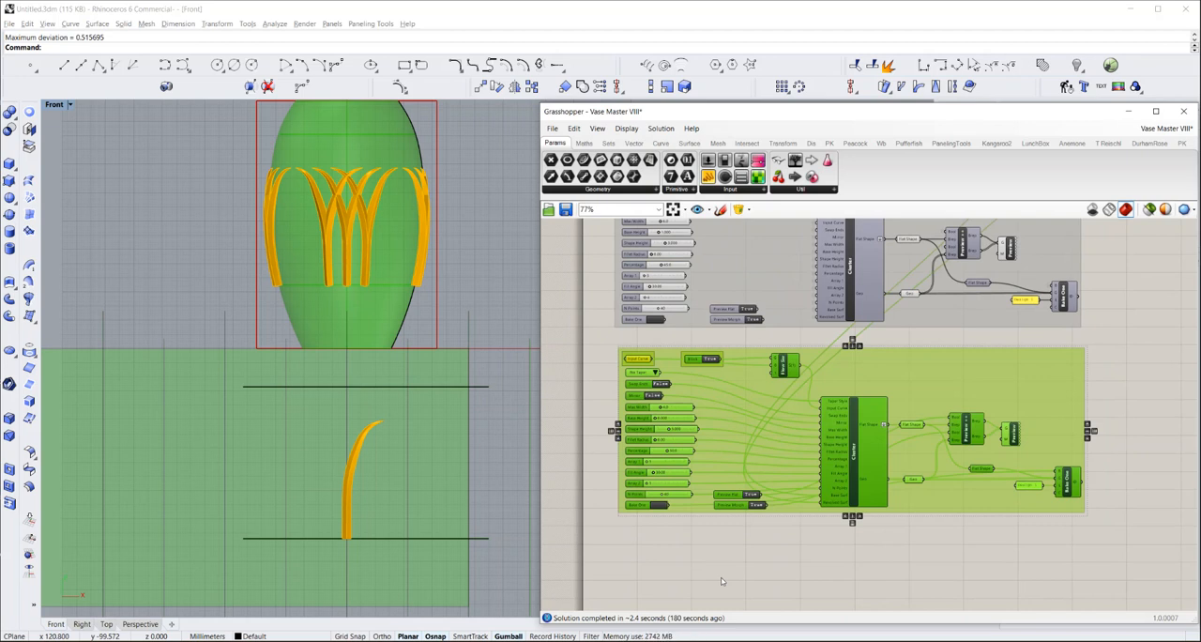
key(ctrl+v)
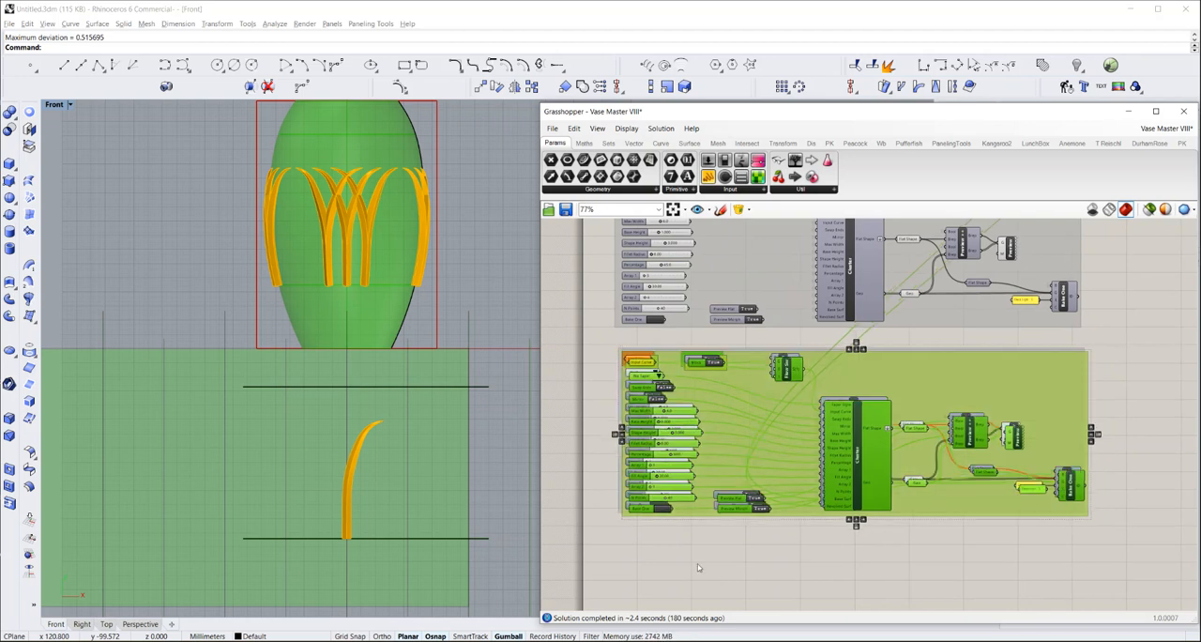
drag(866, 418, 854, 595)
click(598, 379)
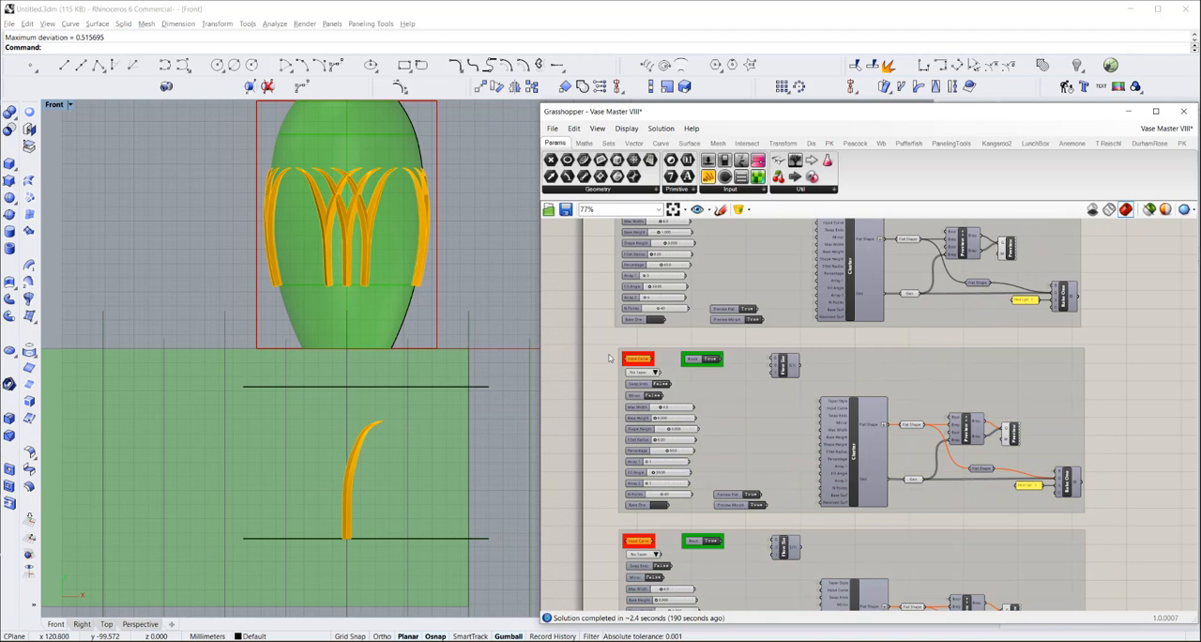
Draw a vertical ellipse by diameter, about 44 mm tall and 22 mm wide, standing on the lower guide line beside the design curve
scroll(608, 357, up, 3)
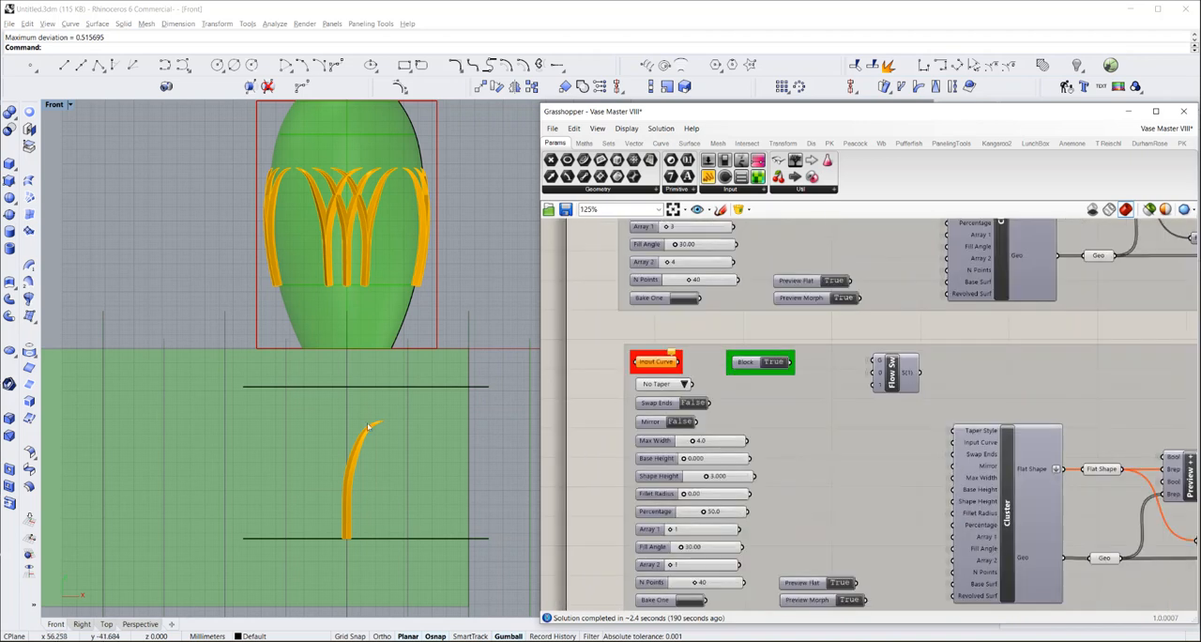
scroll(269, 496, up, 1)
right_drag(321, 507, 340, 453)
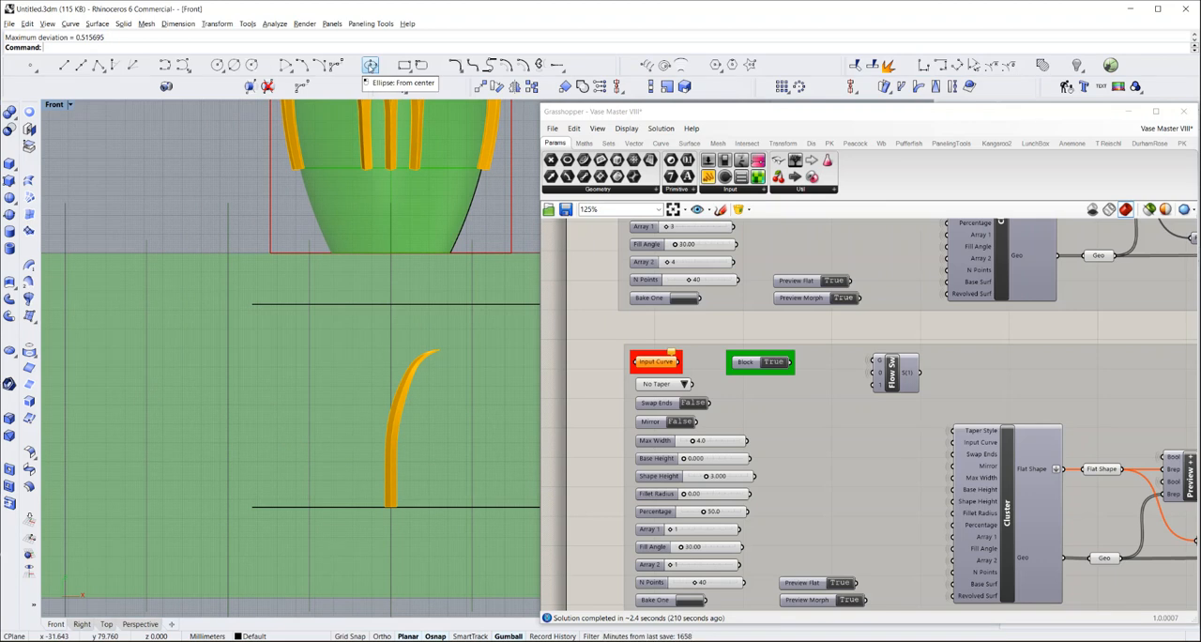
click(374, 72)
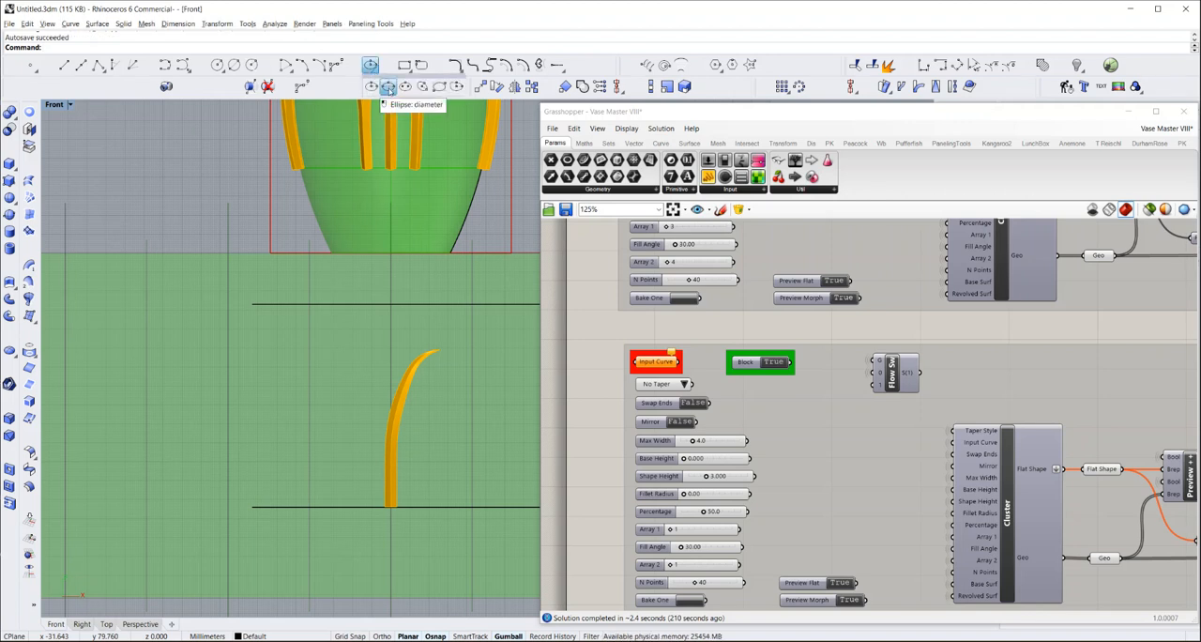
click(388, 88)
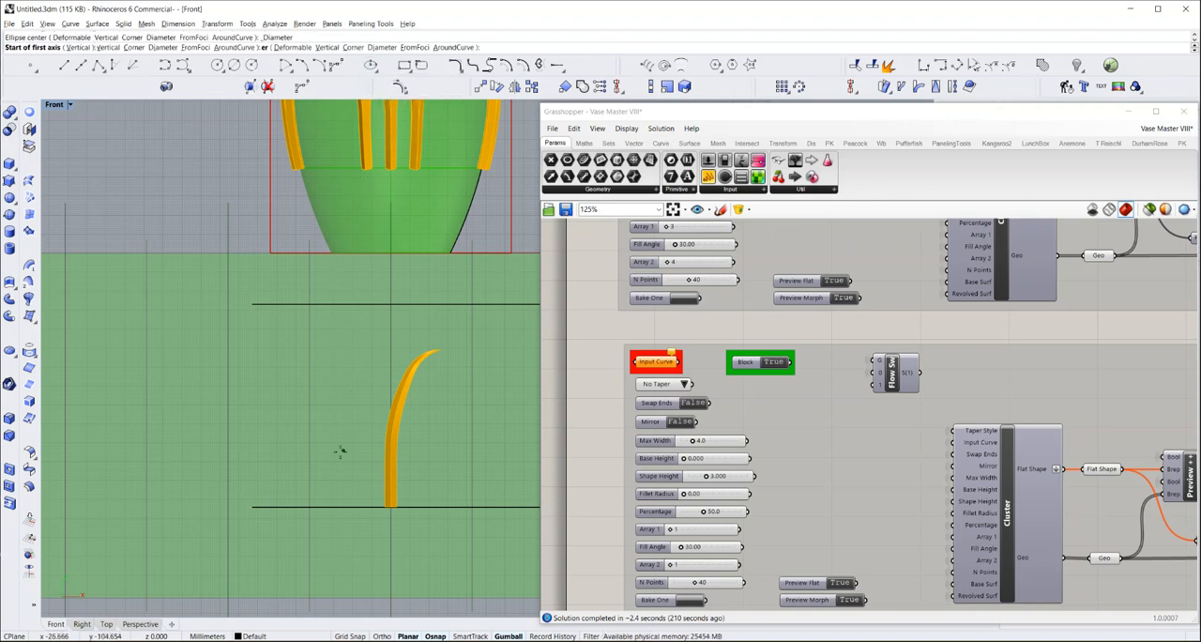
click(337, 506)
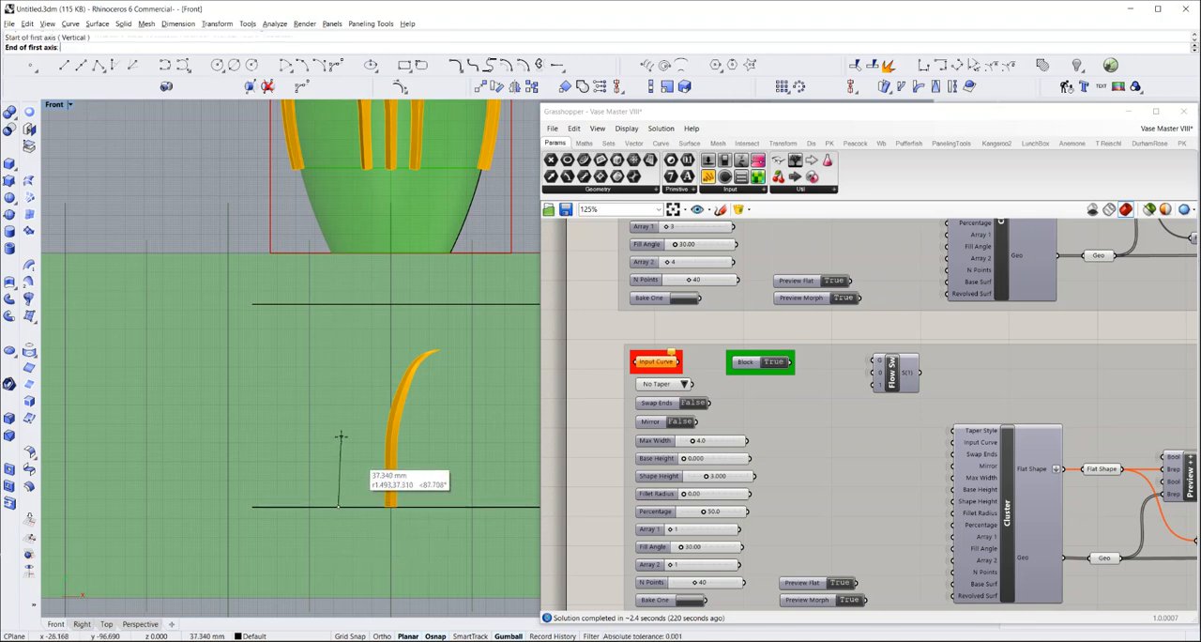
key(F8)
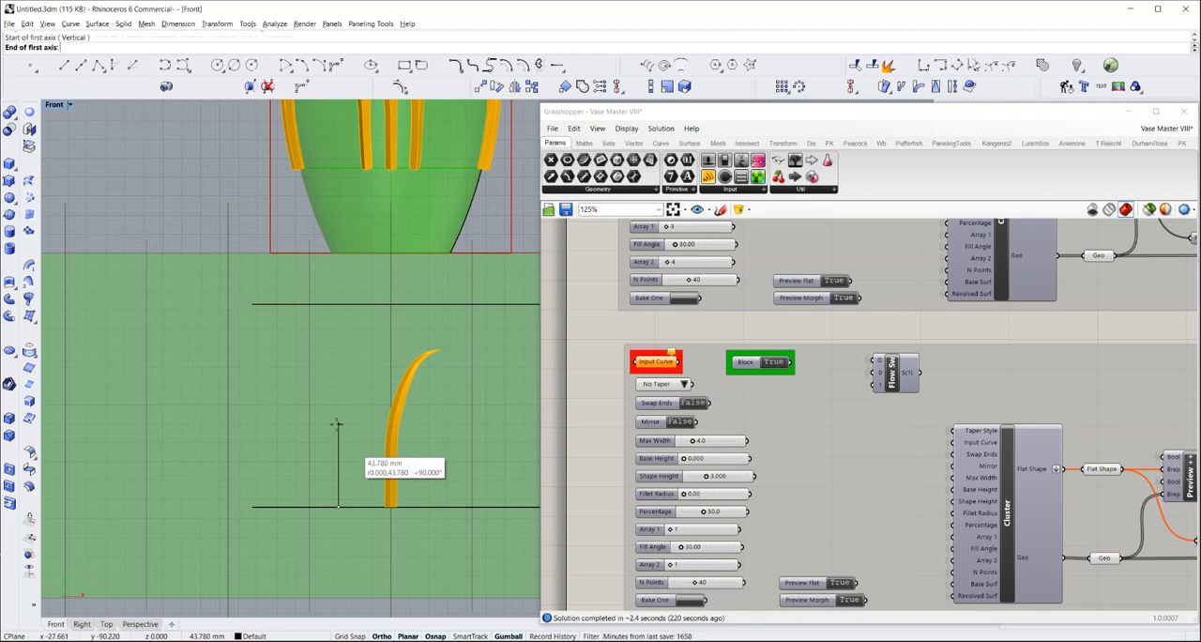
click(336, 424)
key(F8)
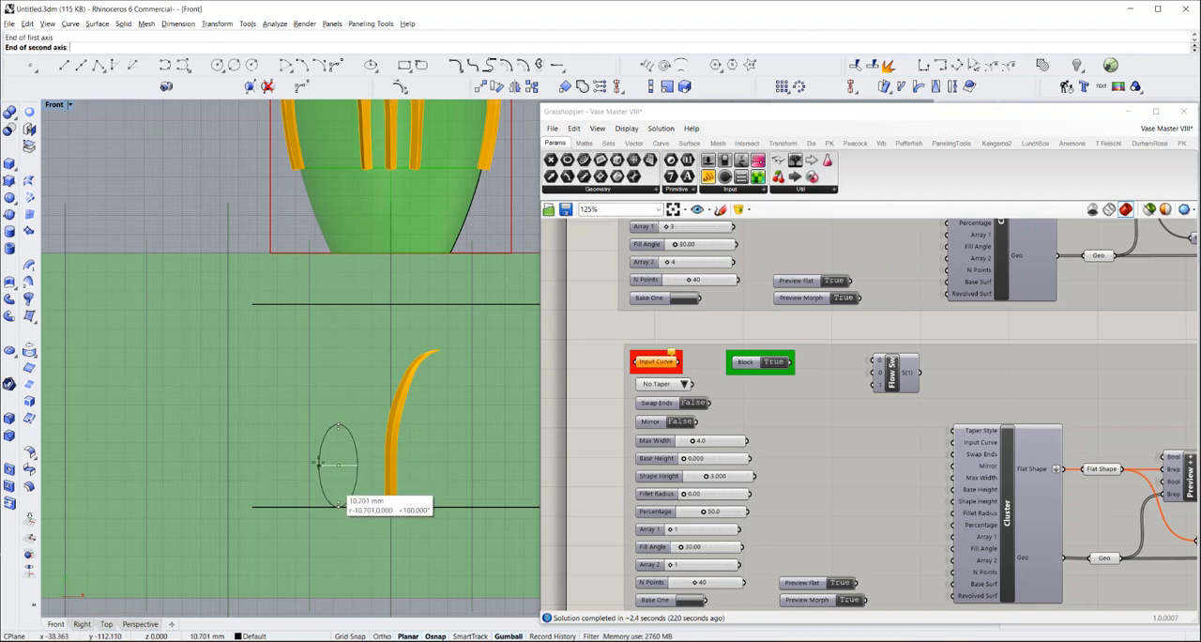
click(316, 463)
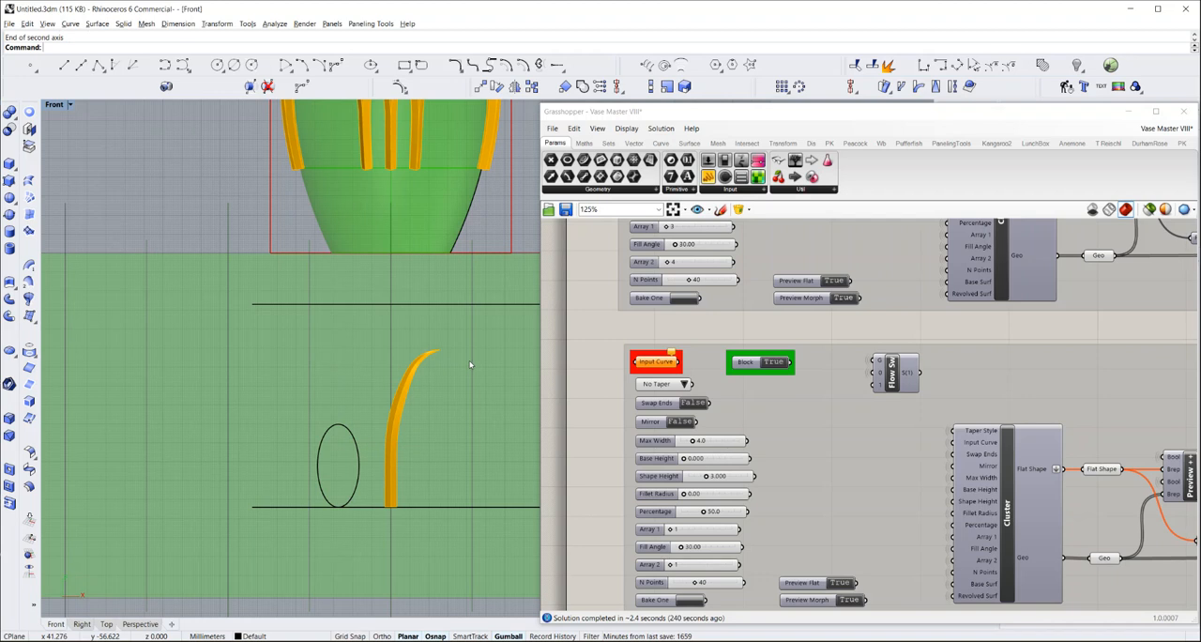
Move the ellipse from its lowest quadrant point to the intersection of the lower guide line and the nearby vertical guide line
click(352, 501)
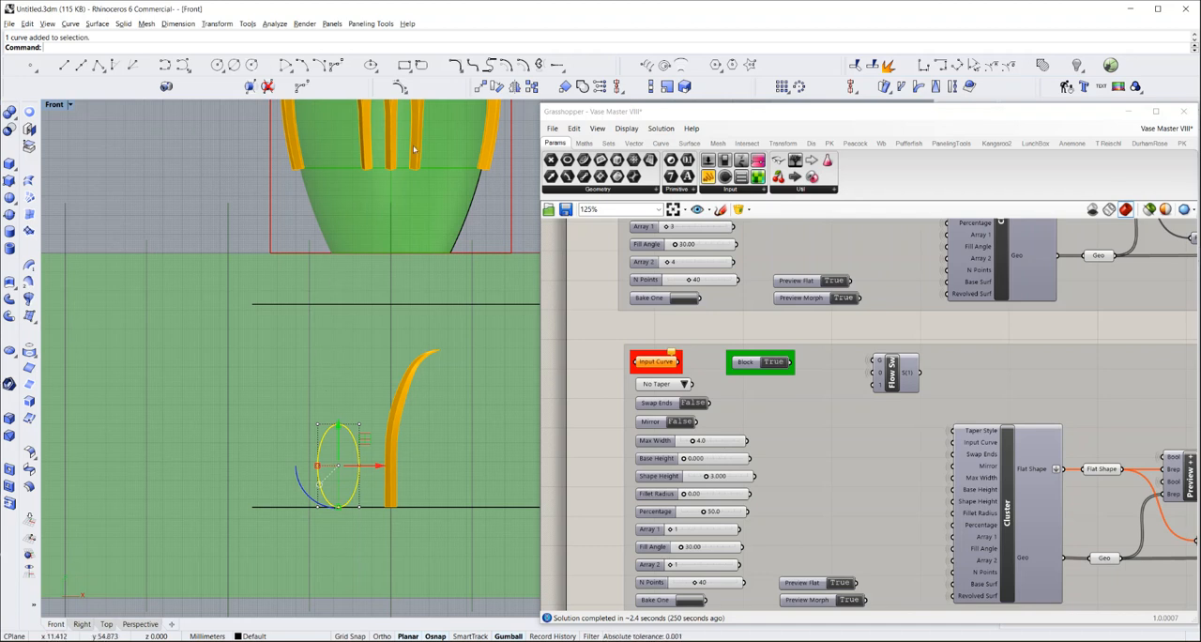
click(480, 85)
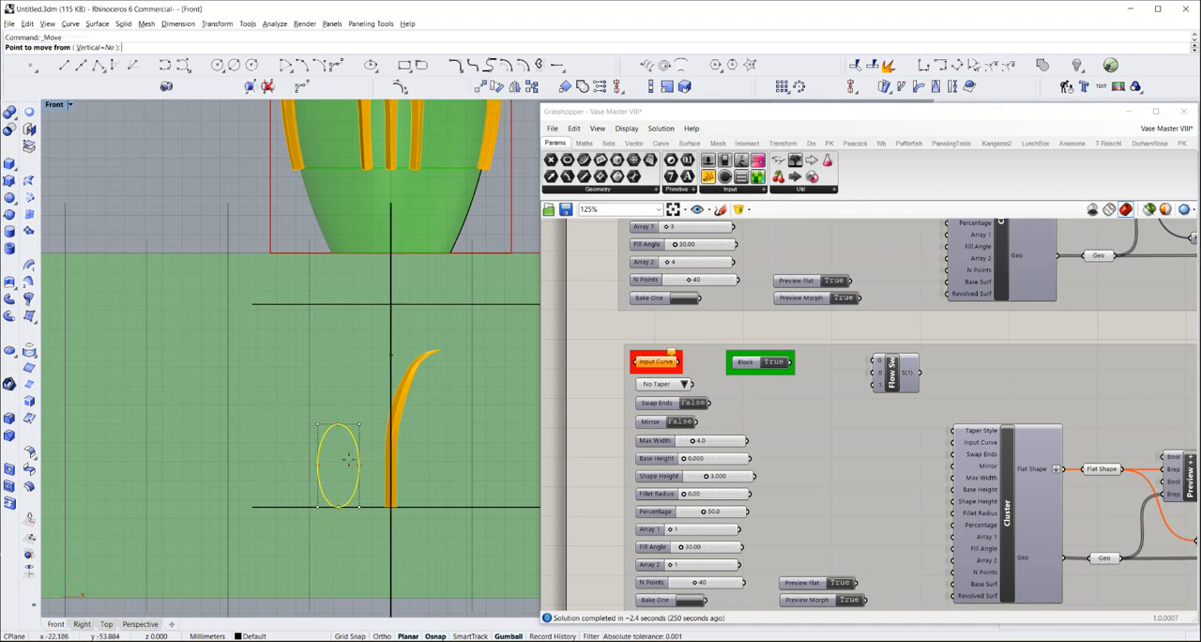
click(333, 507)
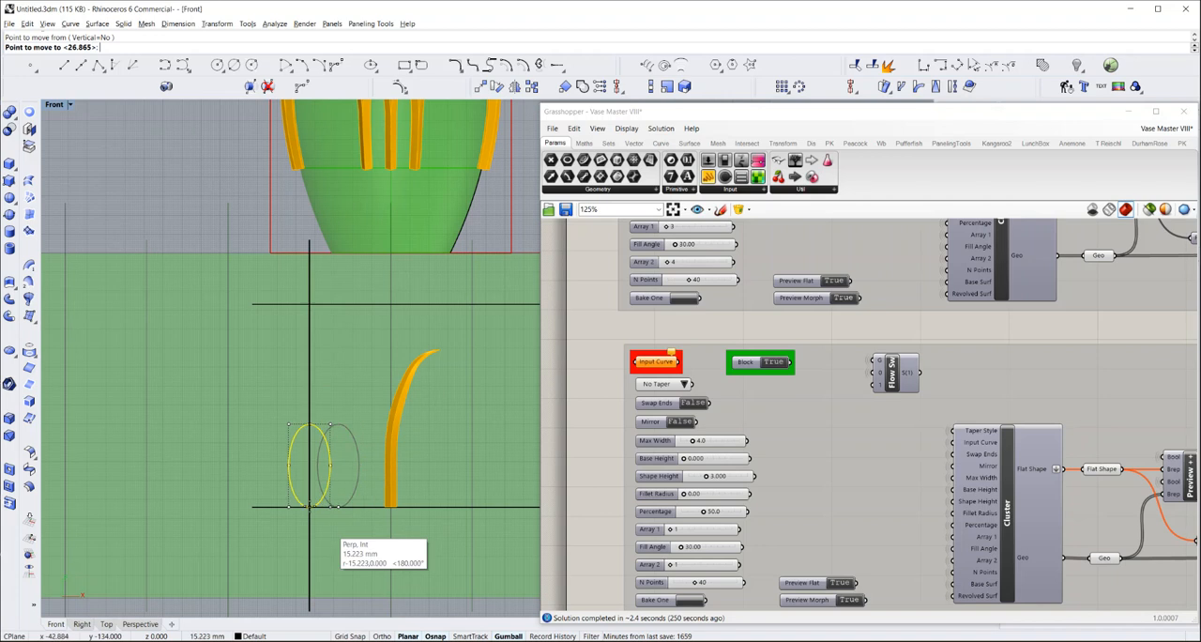
click(311, 508)
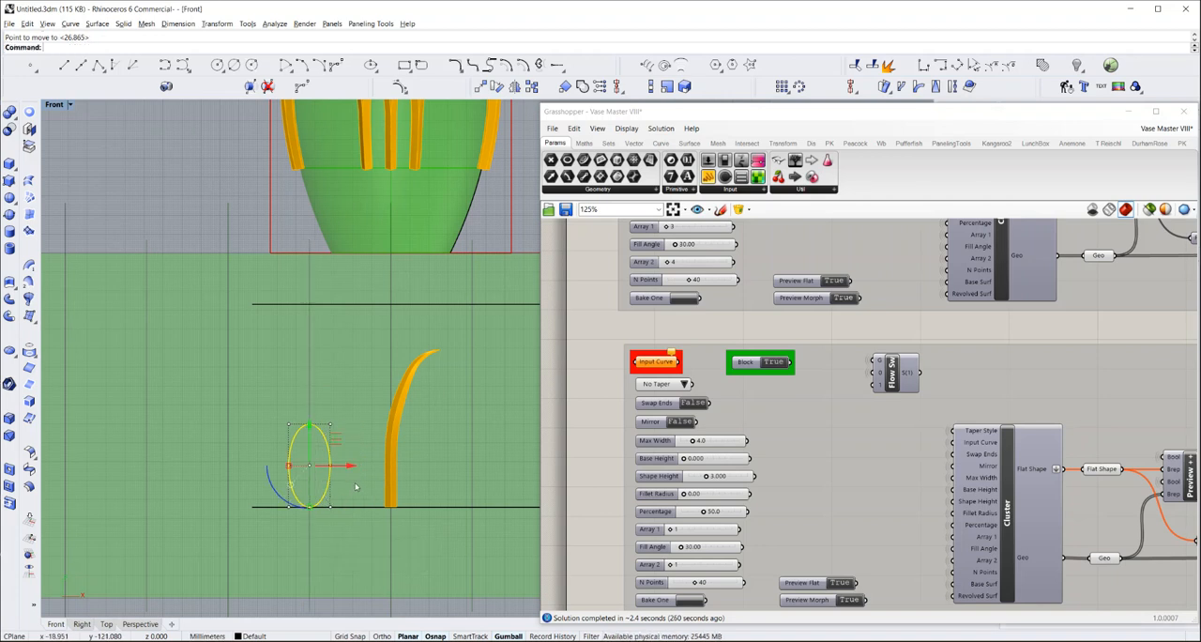
click(447, 453)
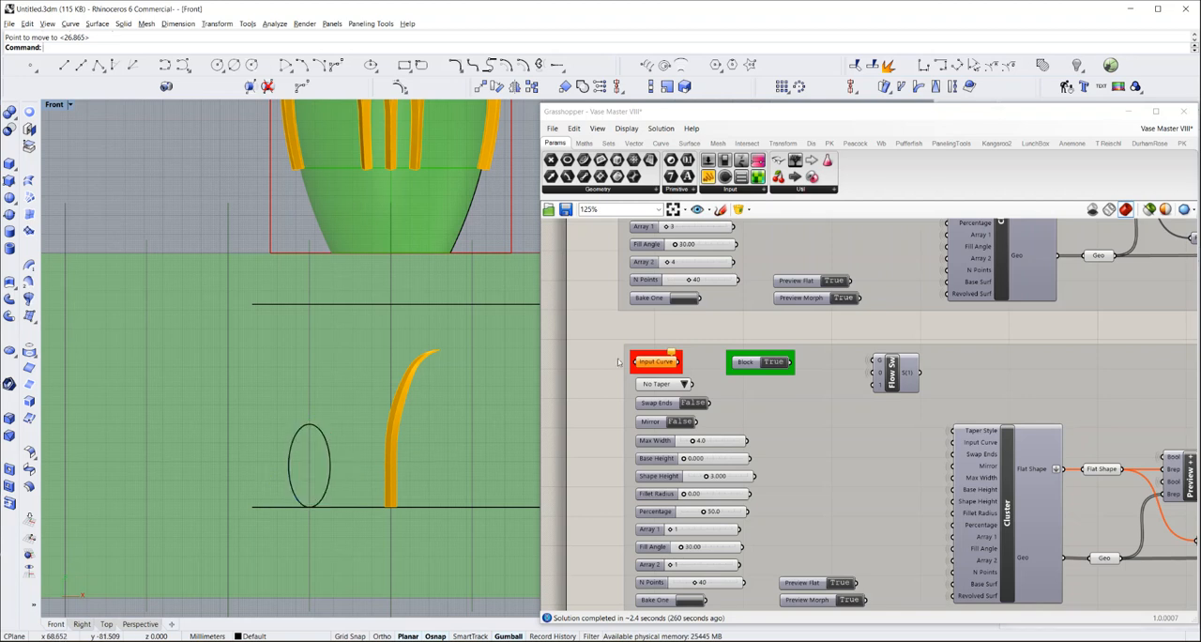
Set the second pattern group's taper style to Closed and reference the ellipse as its Input Curve
click(684, 385)
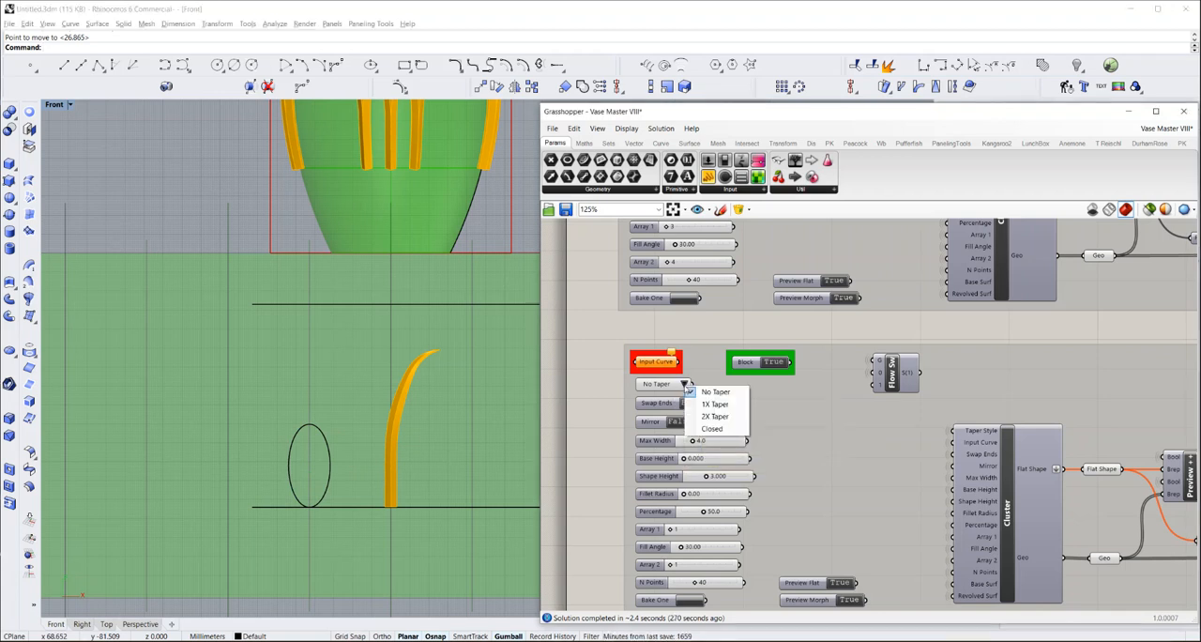
click(710, 429)
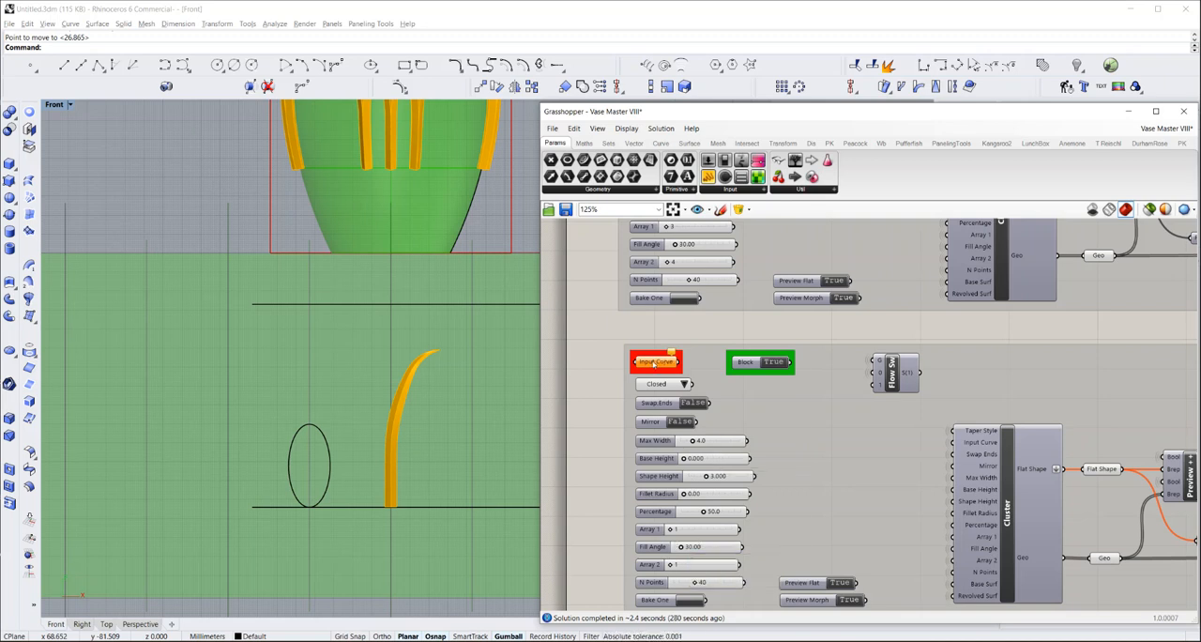
right_click(654, 363)
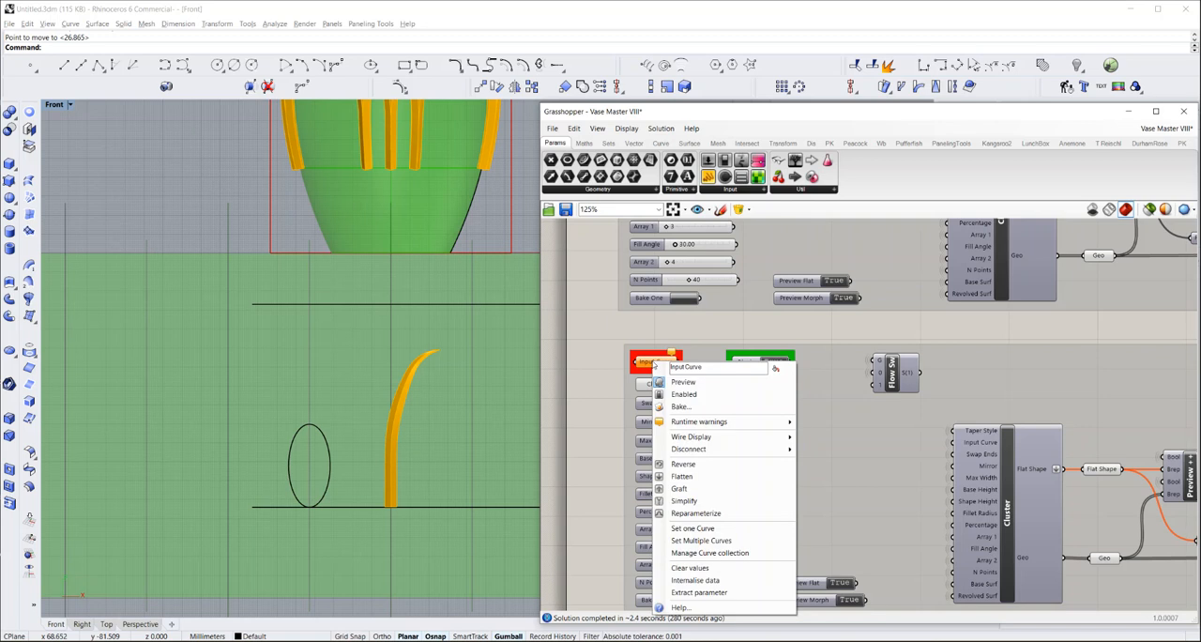
click(695, 528)
click(329, 457)
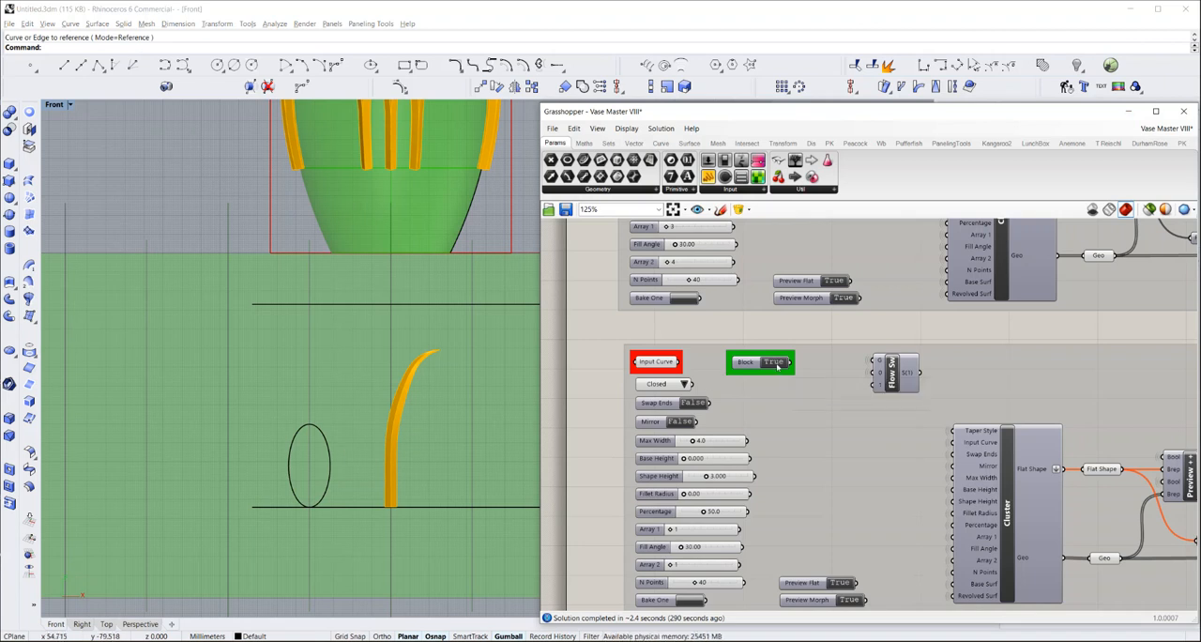
Set the second group's Block toggle to False and check the ellipse ring on the vase
click(772, 364)
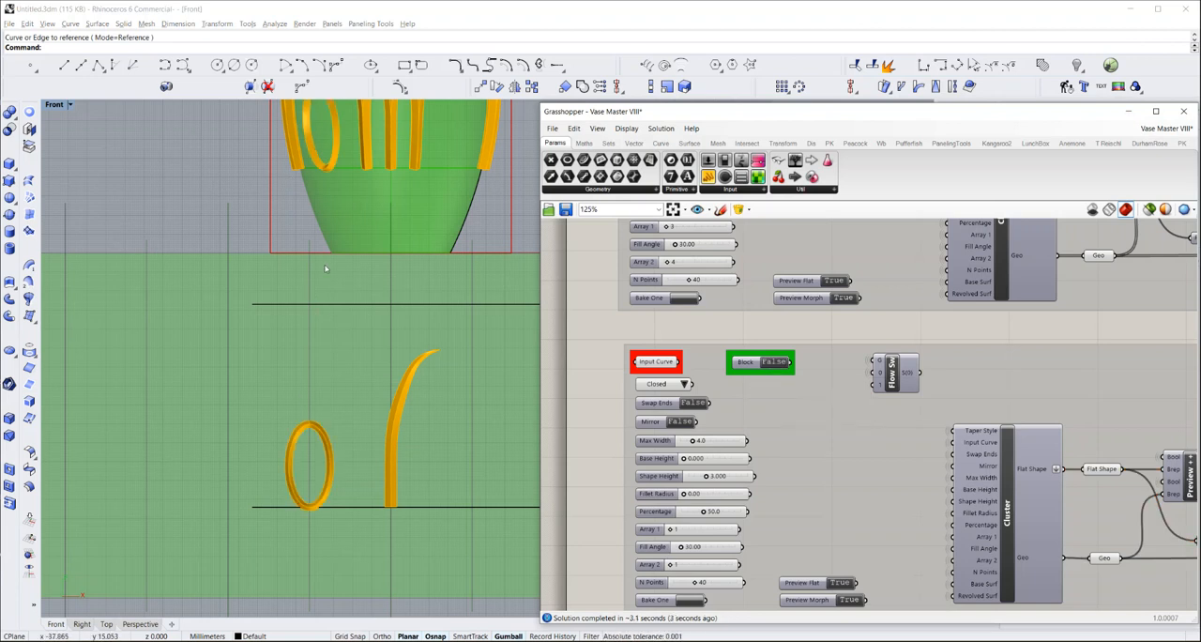
scroll(378, 427, down, 2)
scroll(378, 427, down, 3)
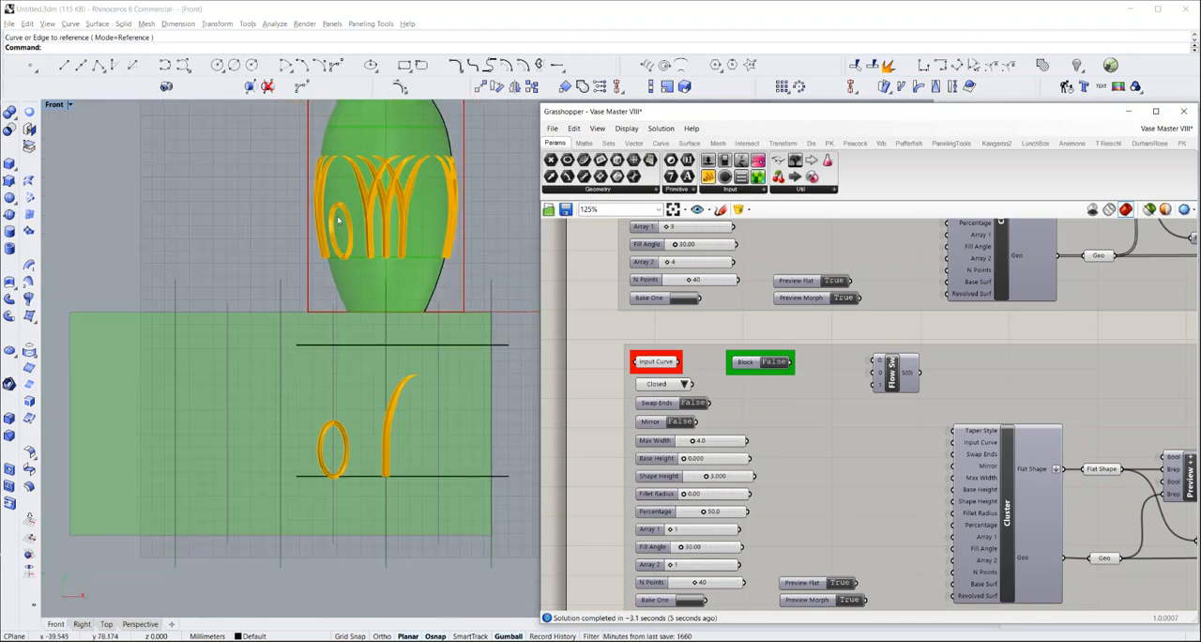
scroll(340, 212, up, 3)
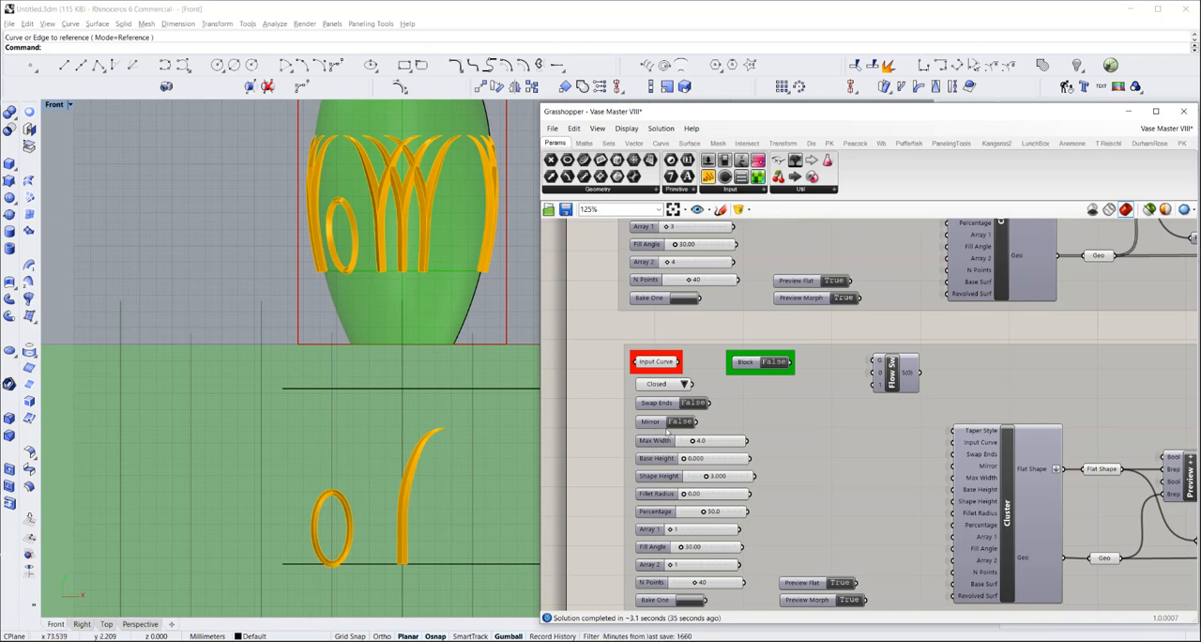
Try the Mirror option on the ellipse design
right_drag(616, 451, 613, 419)
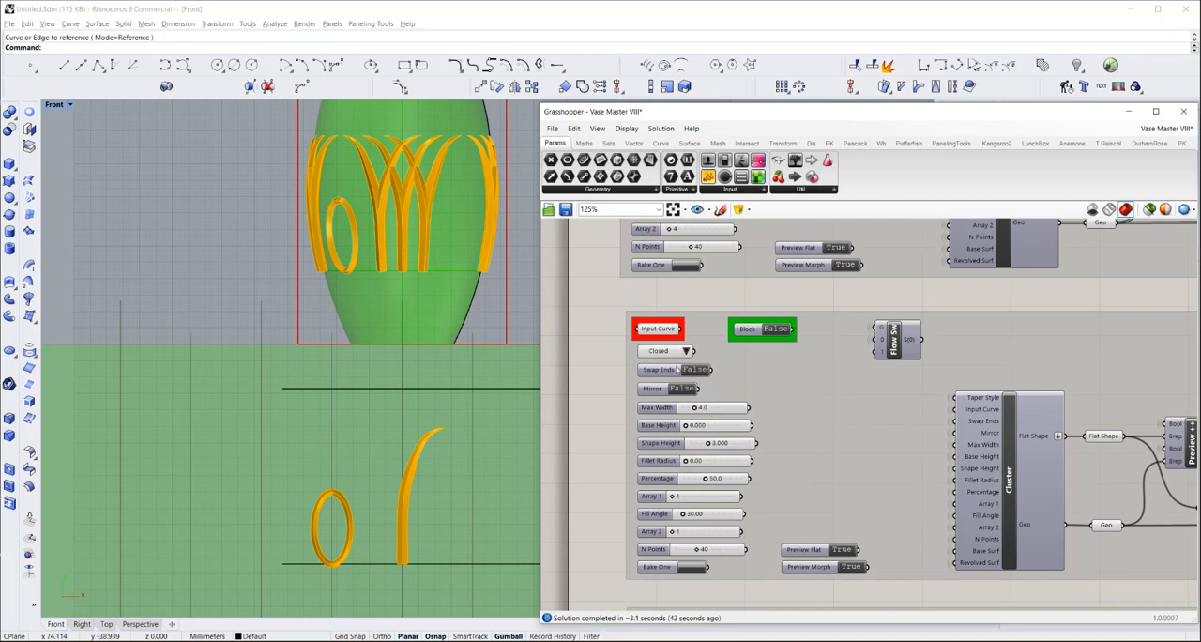
click(684, 389)
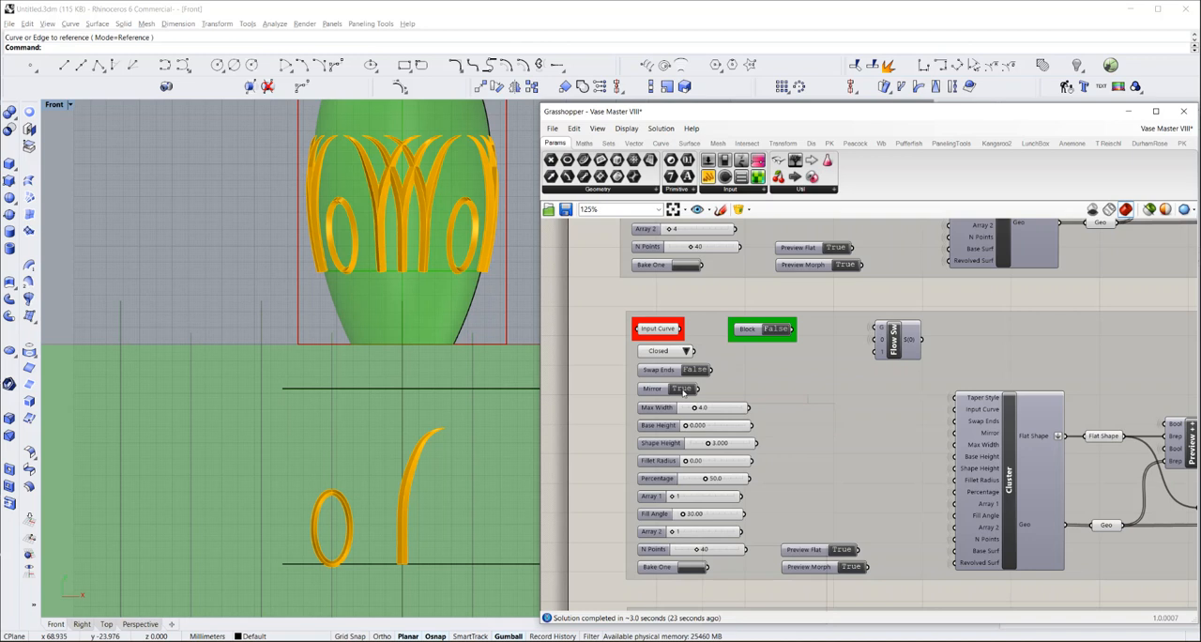
double_click(682, 390)
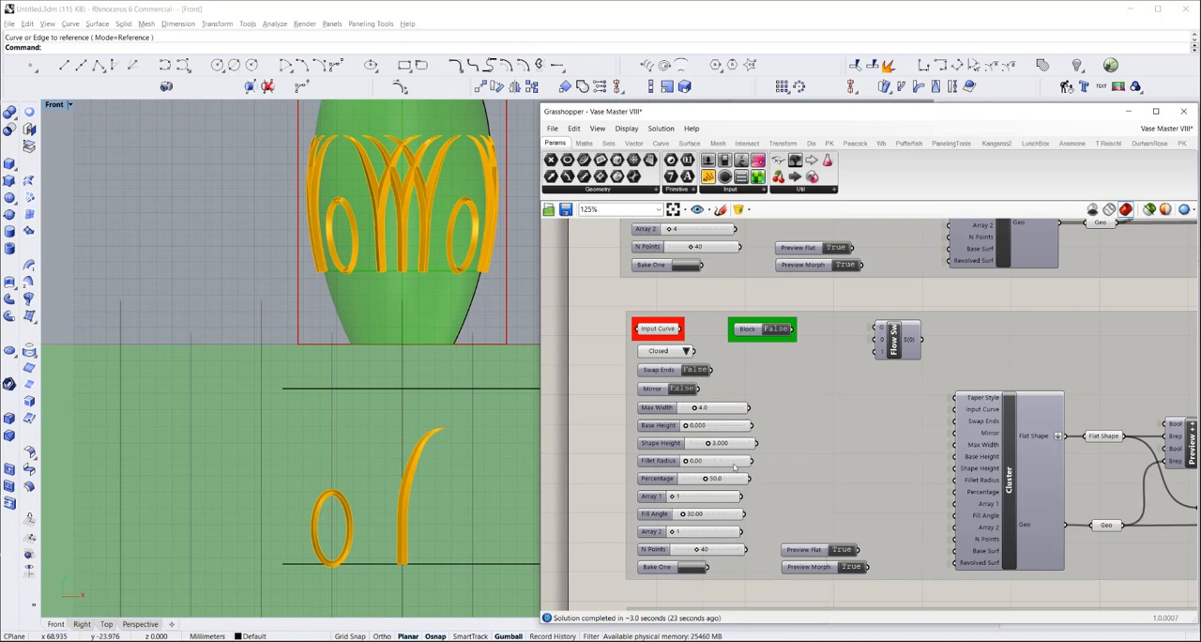
Set the ellipse design's Array 2 count to 4
double_click(684, 532)
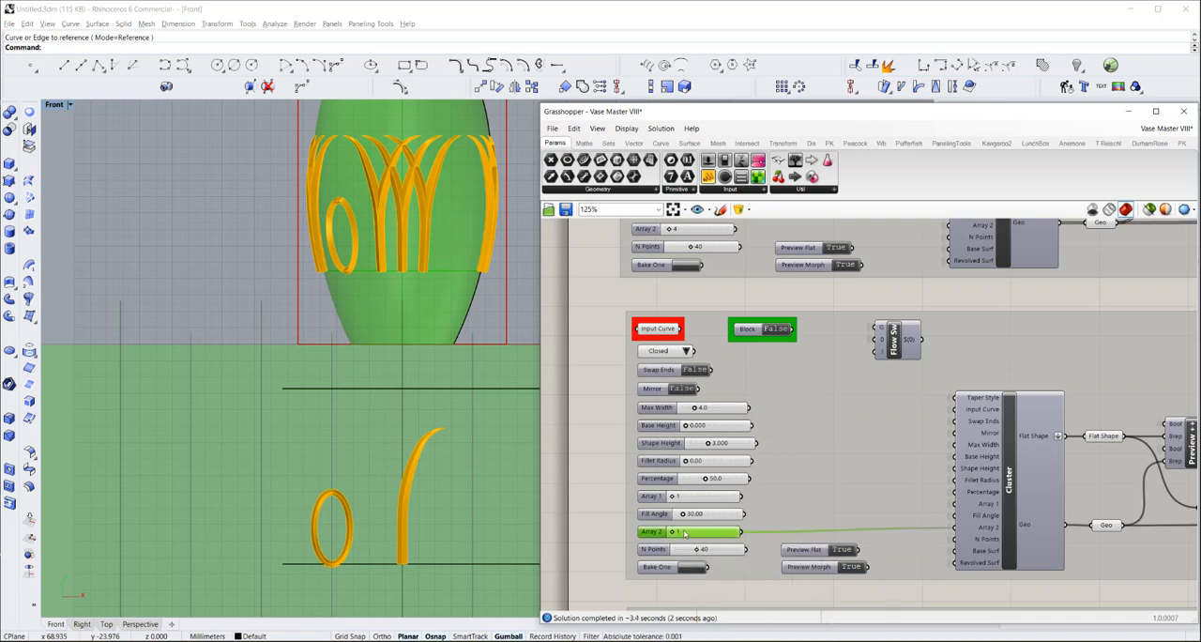
text(4)
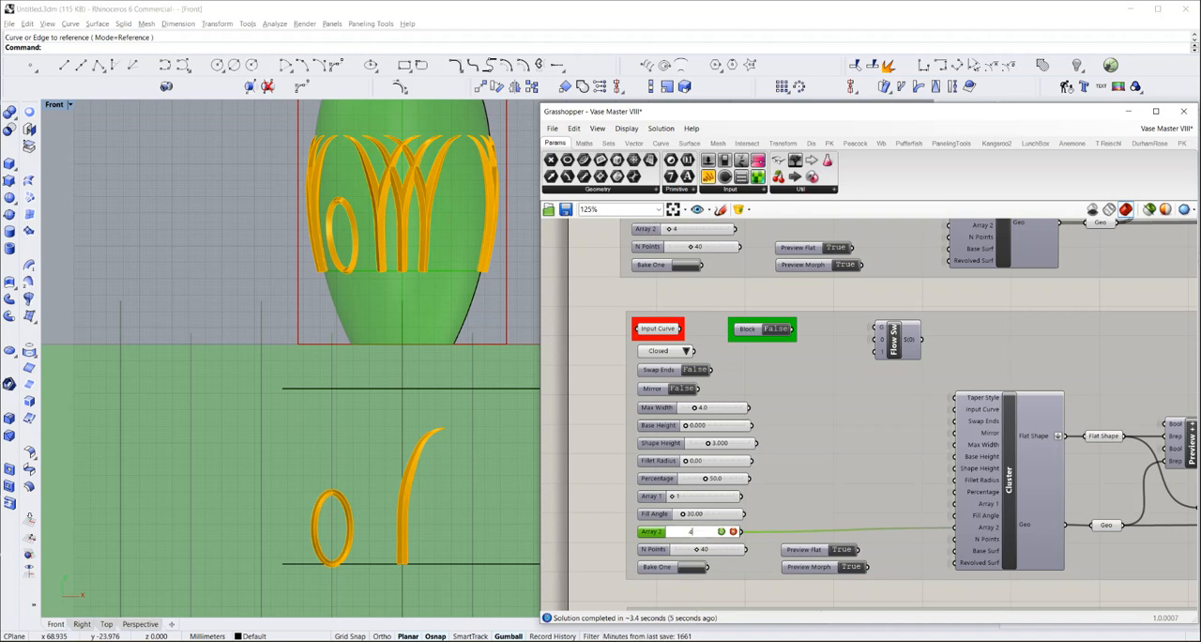
key(Return)
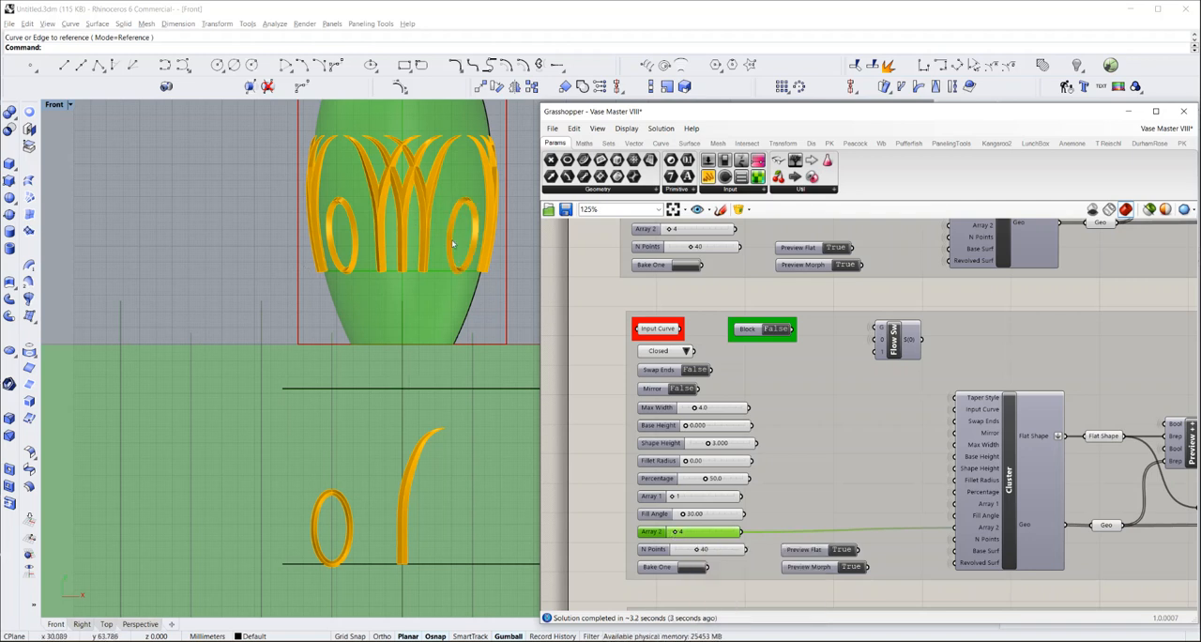
Set the ellipse design's Max Width to 8 and its Base Height to 1
click(705, 415)
double_click(705, 415)
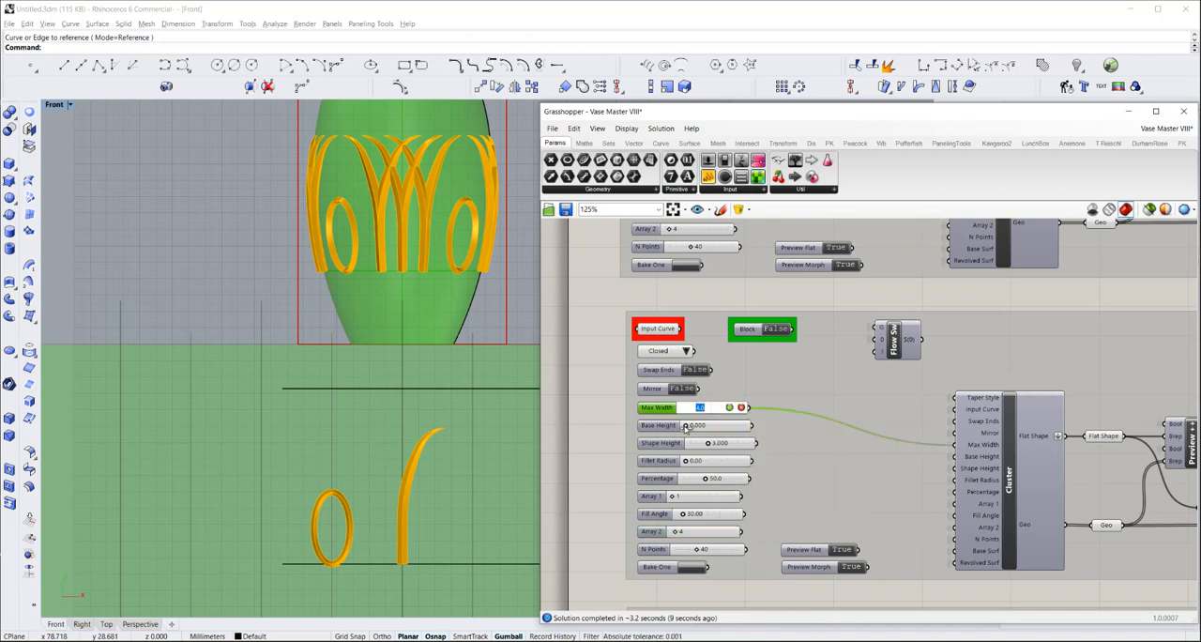
text(8)
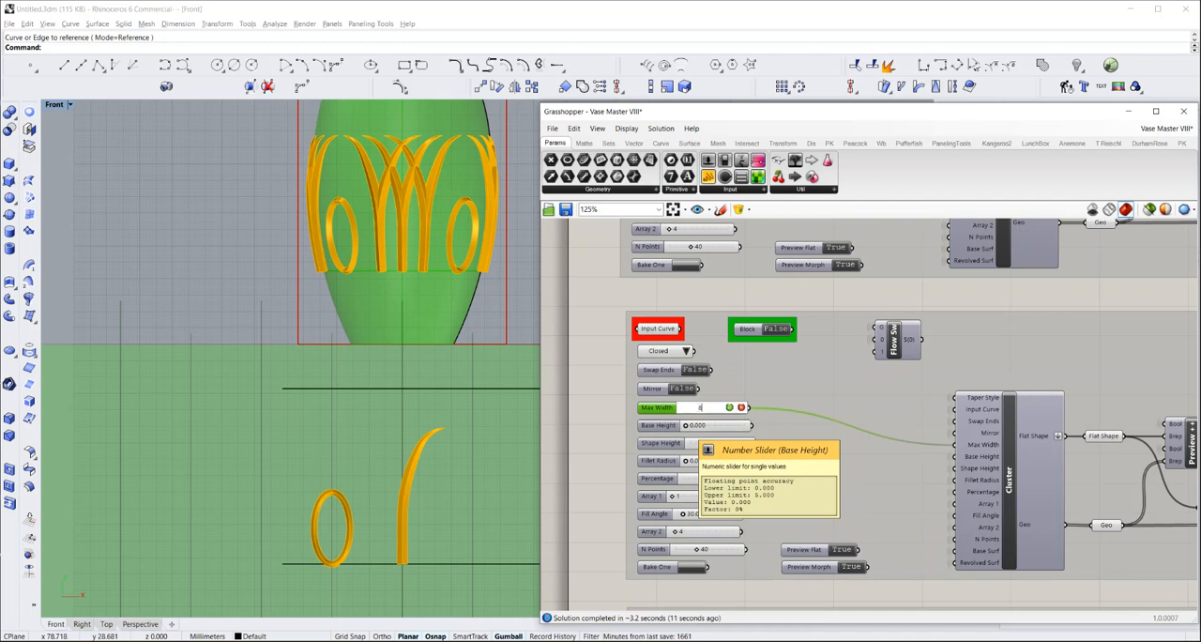
key(Return)
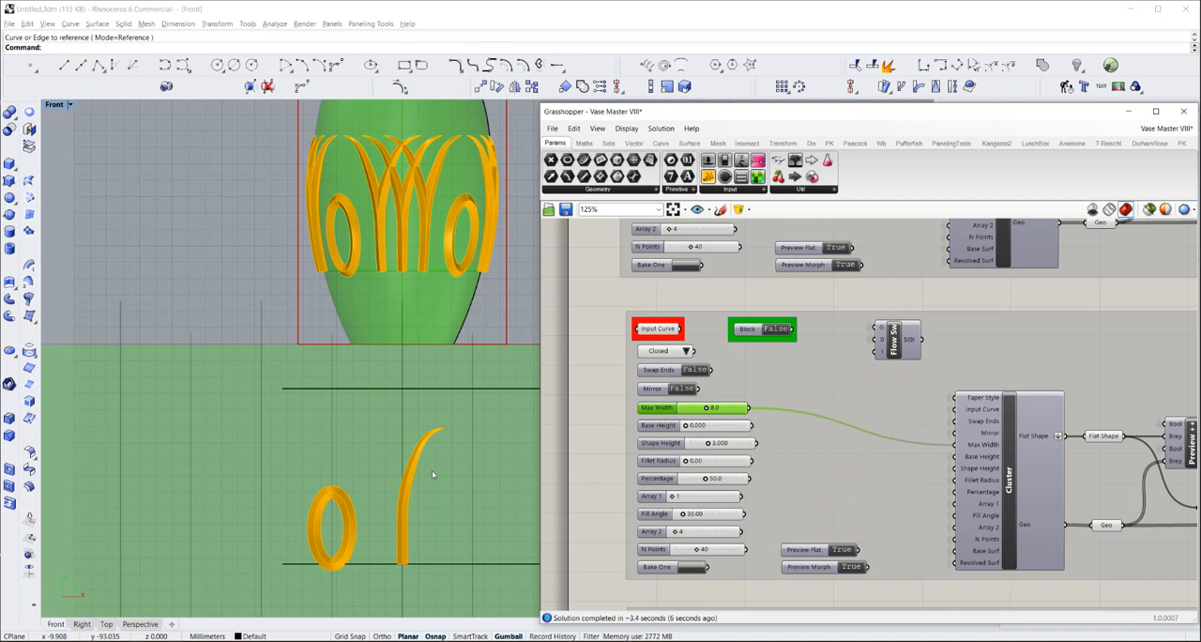
double_click(711, 425)
text(1)
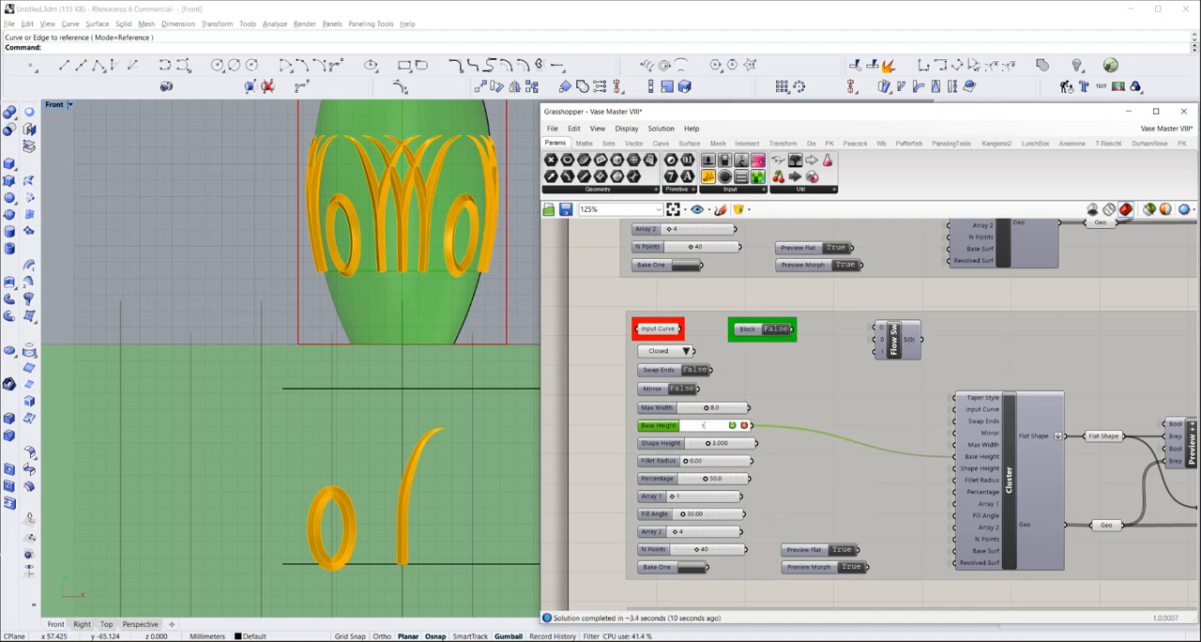
key(Return)
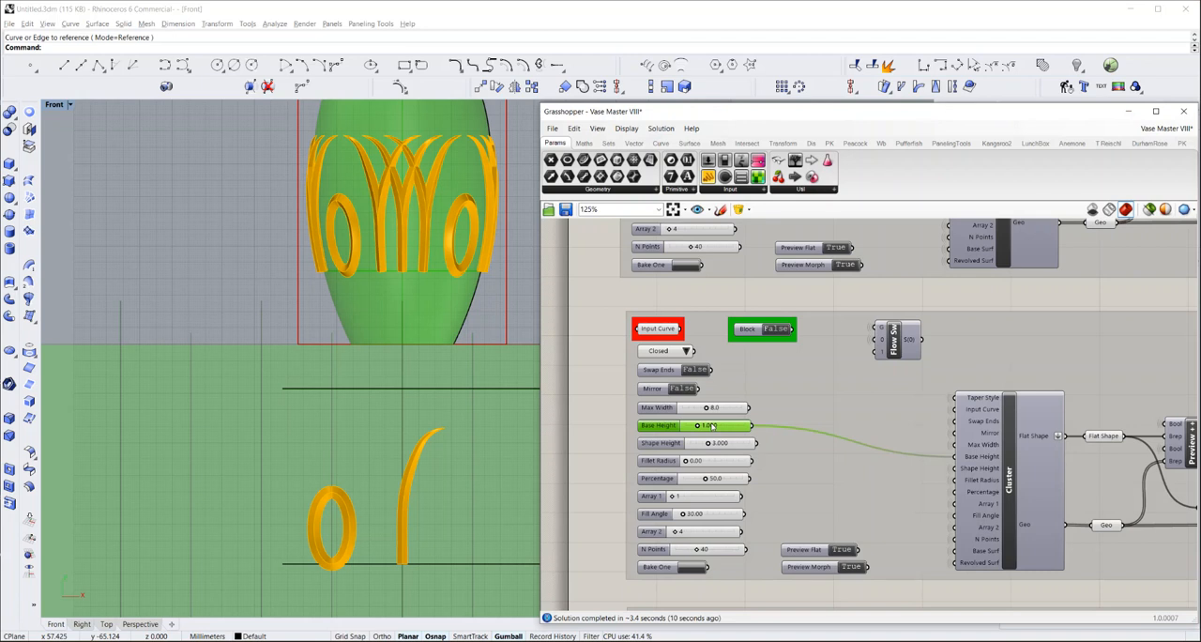
Move the ellipse curve straight up in the Front view so it lies between the two horizontal area lines
click(614, 427)
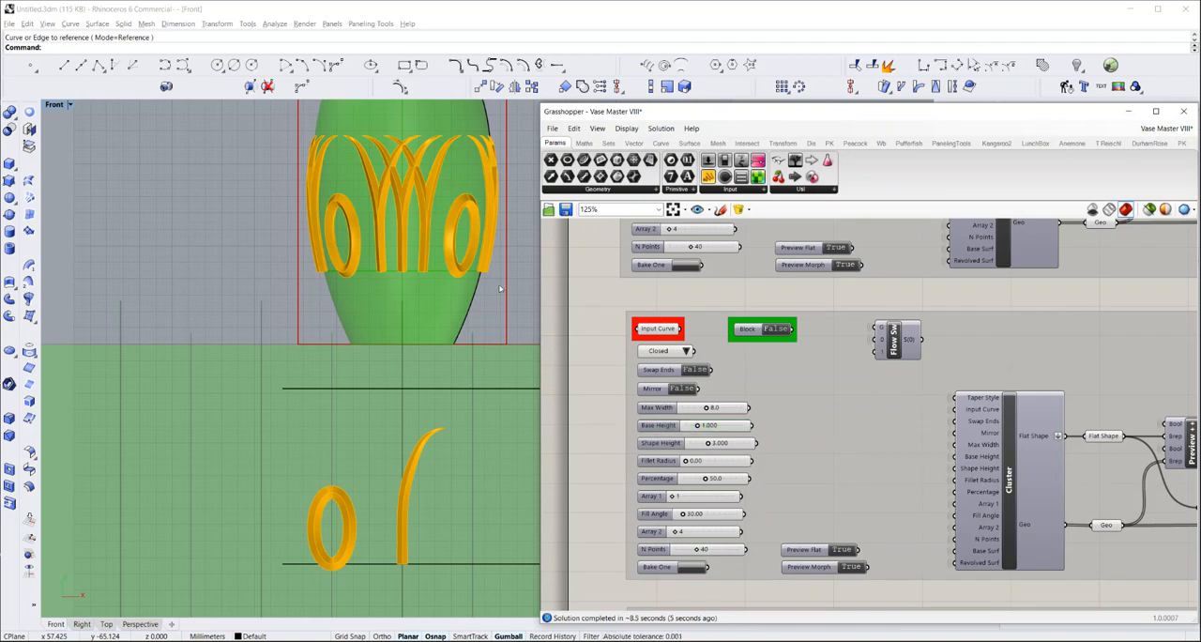
scroll(342, 222, up, 5)
scroll(374, 219, up, 3)
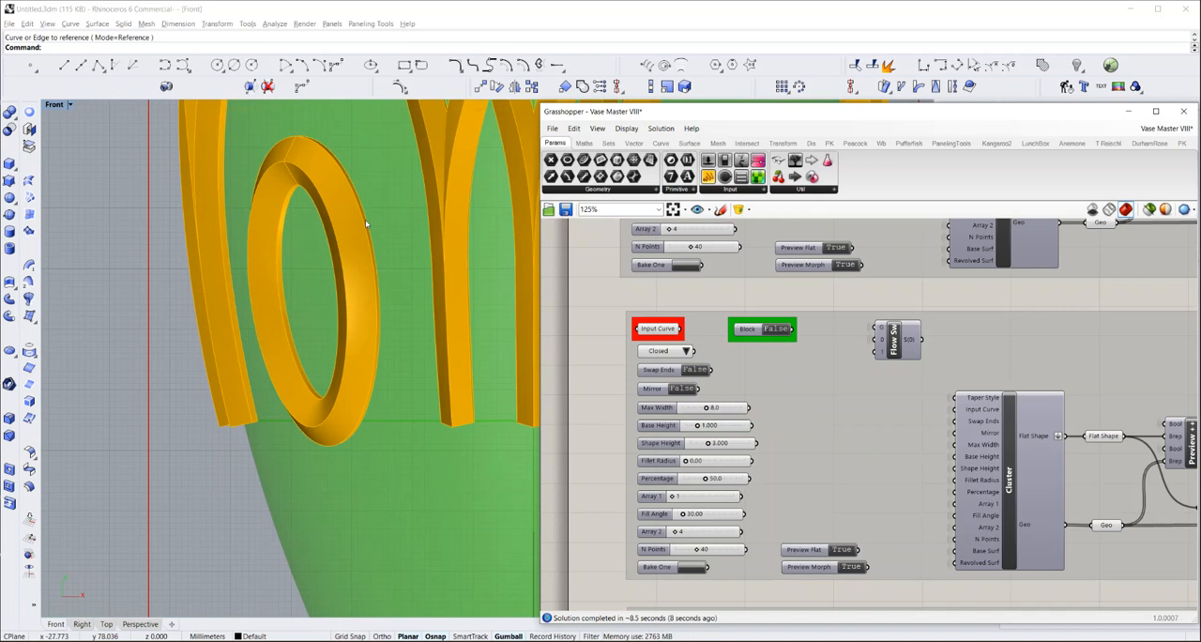
scroll(365, 219, down, 6)
scroll(351, 227, down, 5)
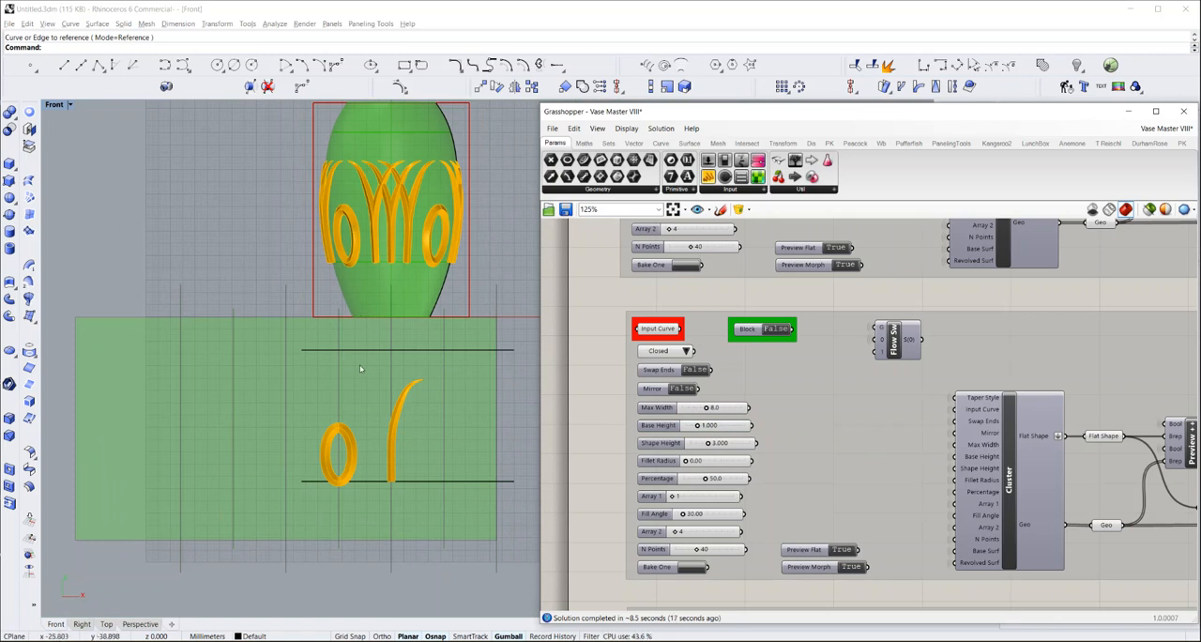
click(342, 436)
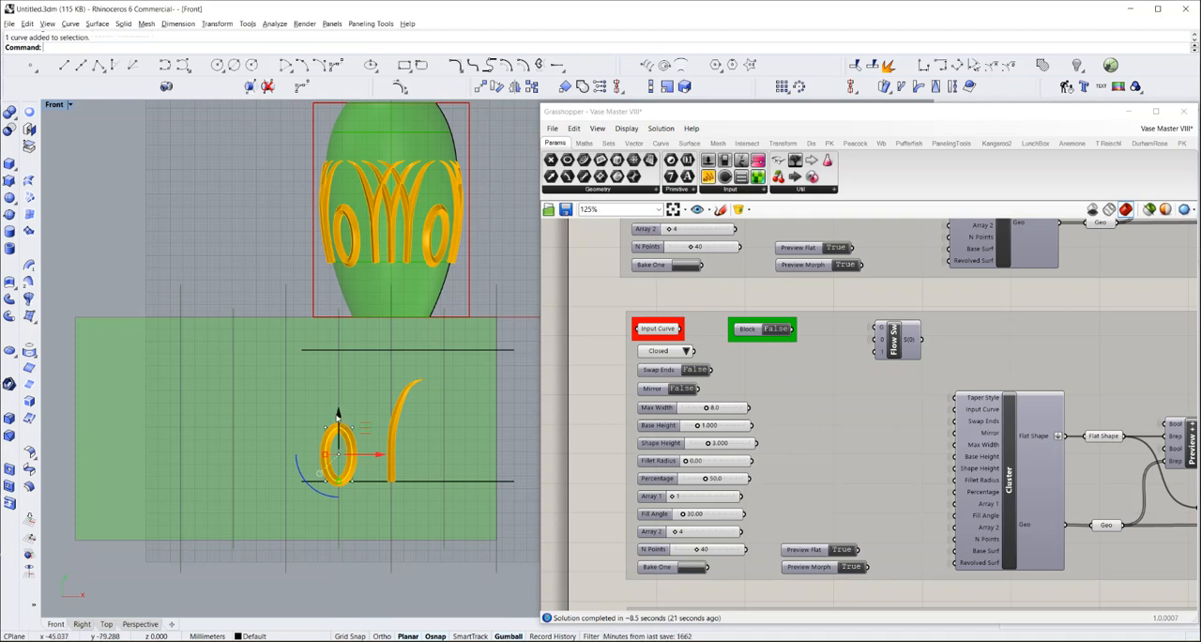
drag(338, 413, 335, 380)
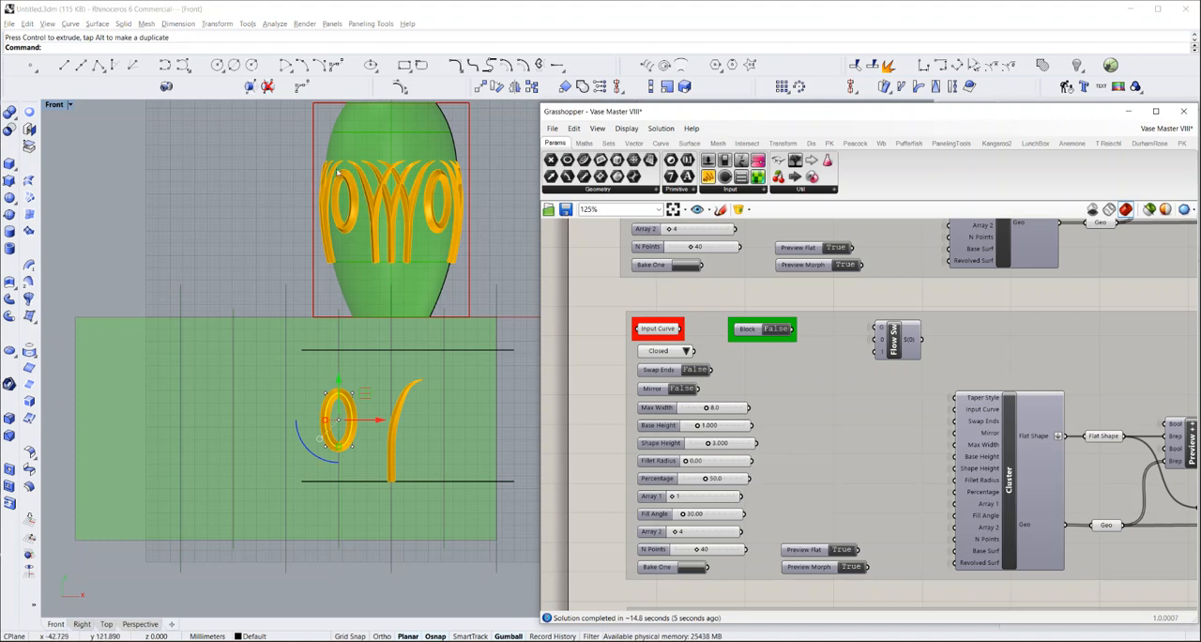
click(494, 260)
key(Escape)
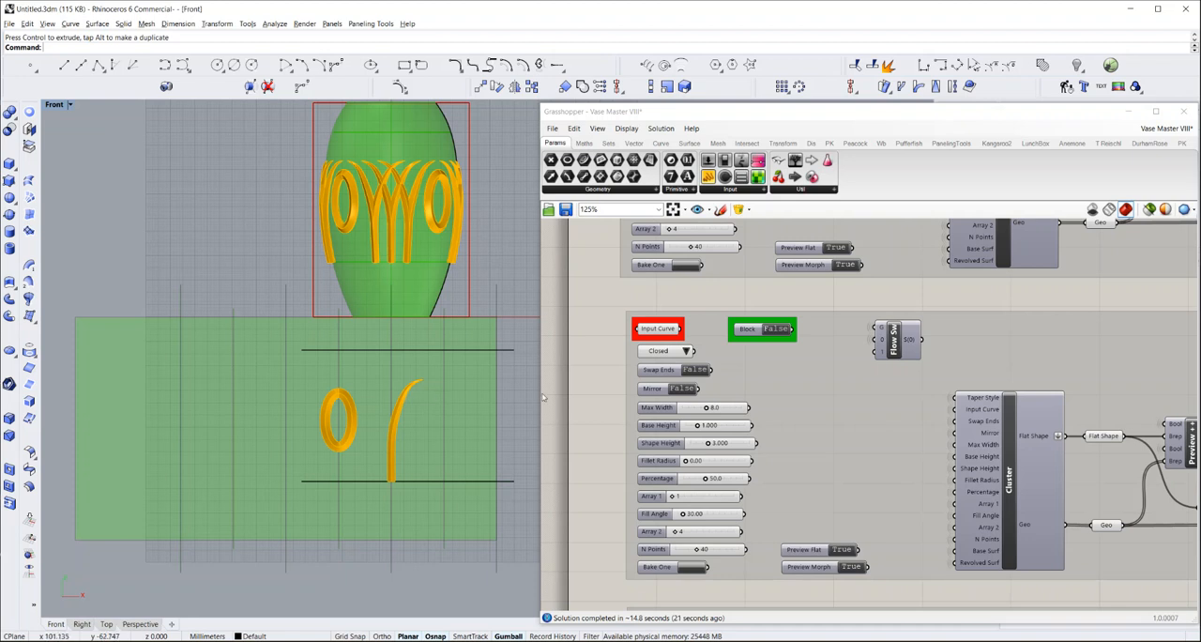
Show the hidden vase surface and check the curve and ellipse patterns against it
scroll(627, 375, down, 4)
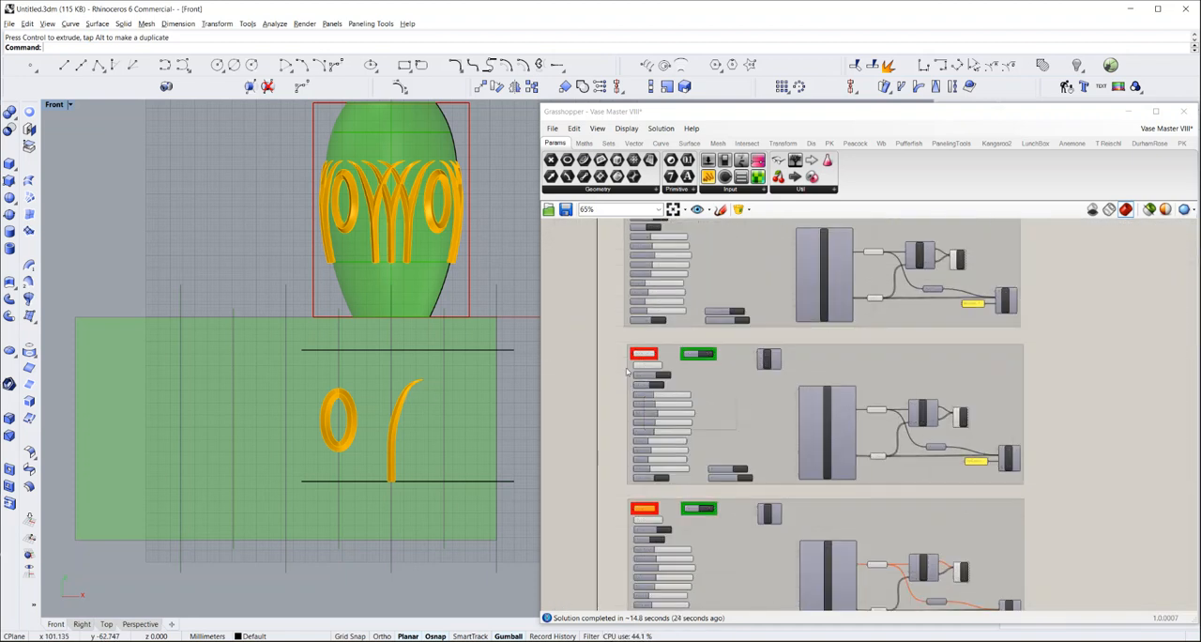
scroll(629, 380, down, 3)
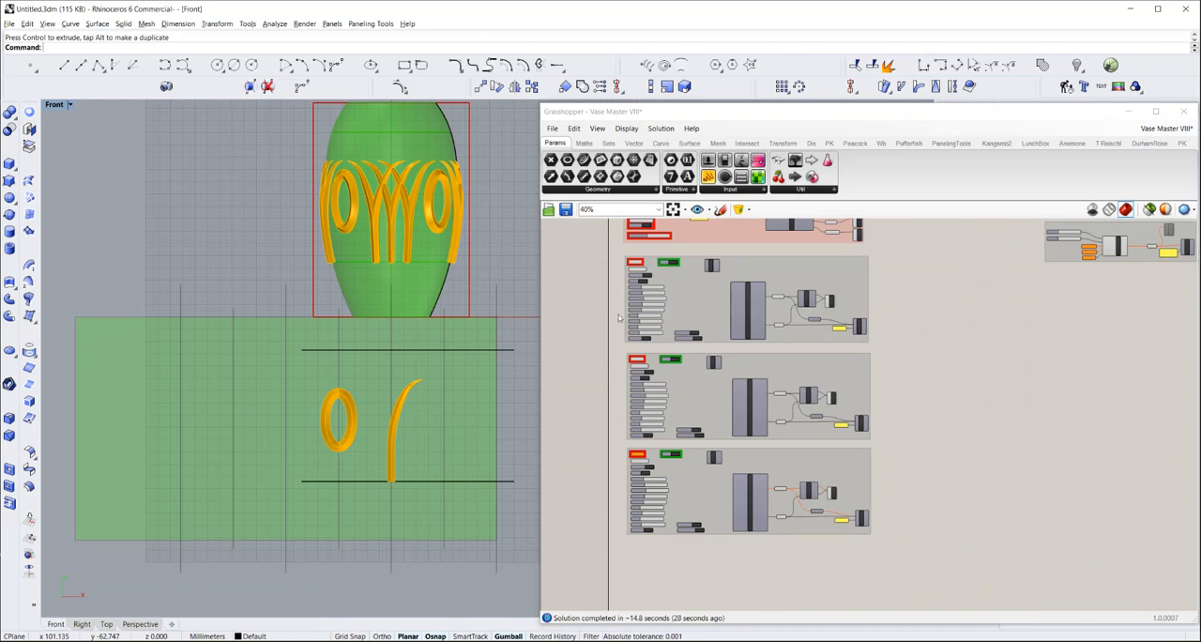
right_drag(615, 310, 619, 367)
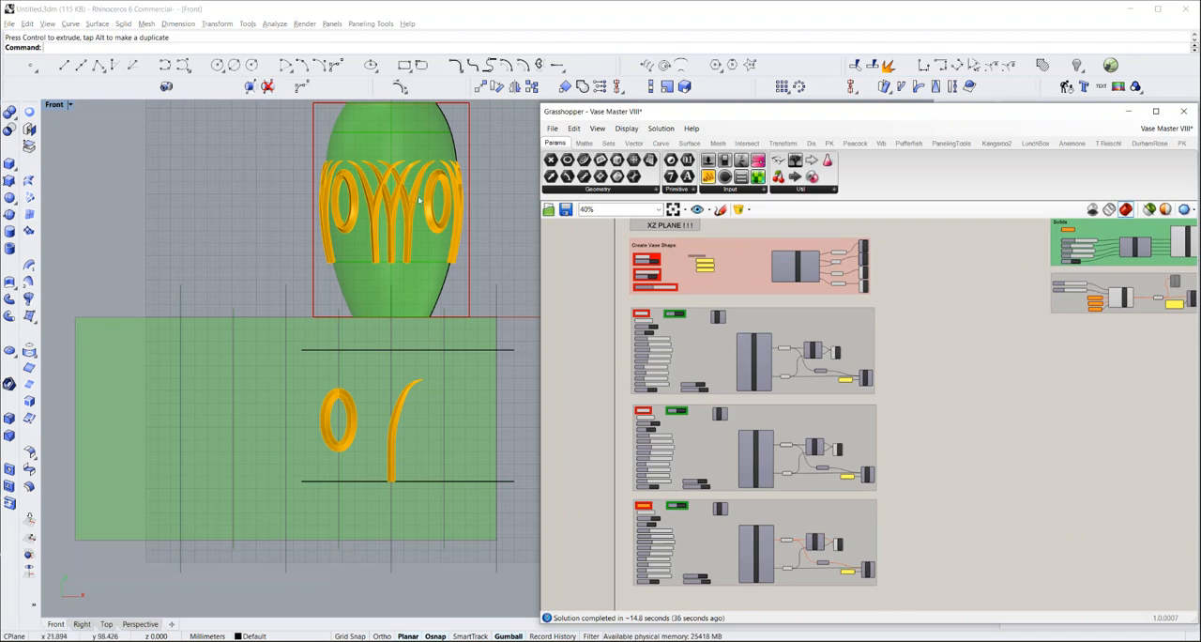
click(1076, 65)
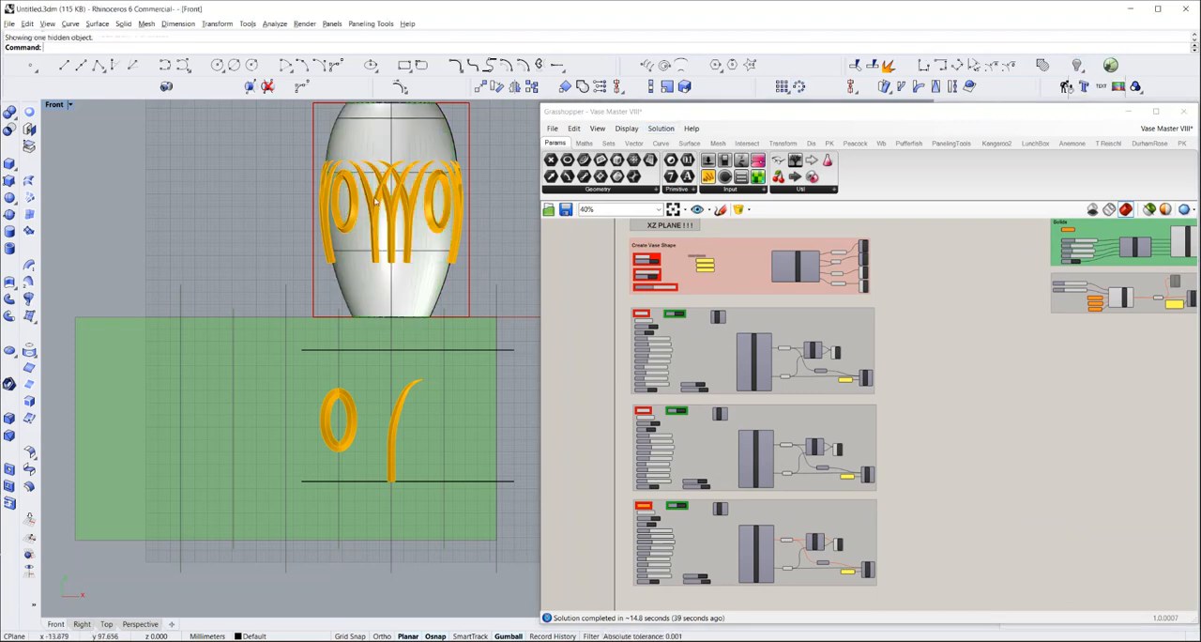
scroll(390, 179, up, 2)
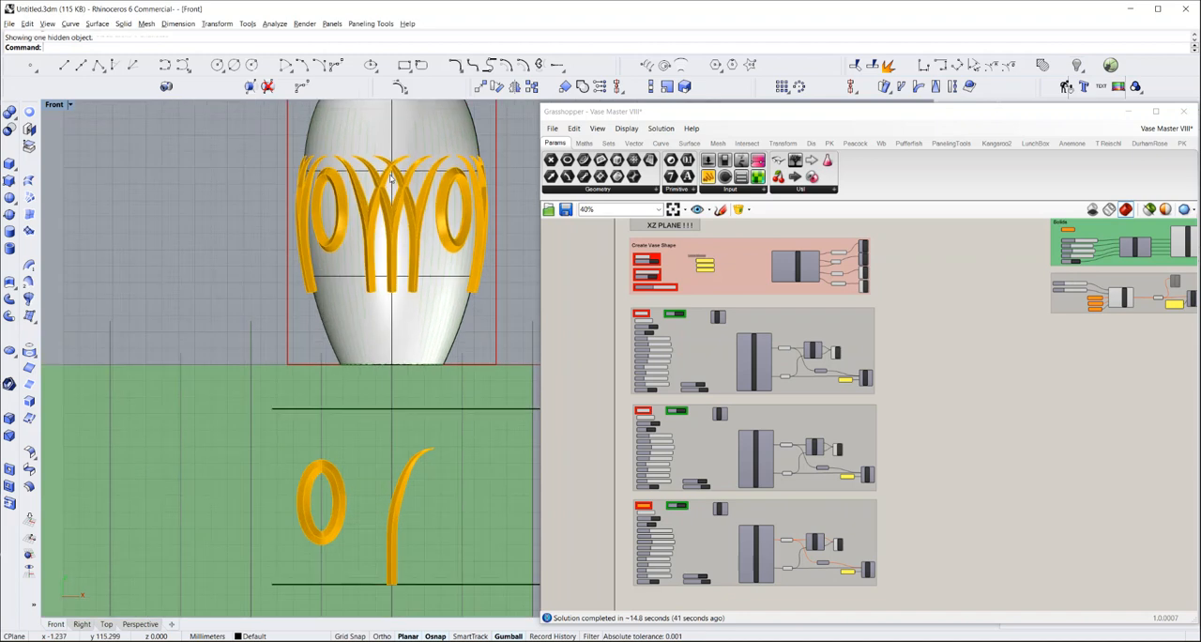
scroll(390, 179, up, 1)
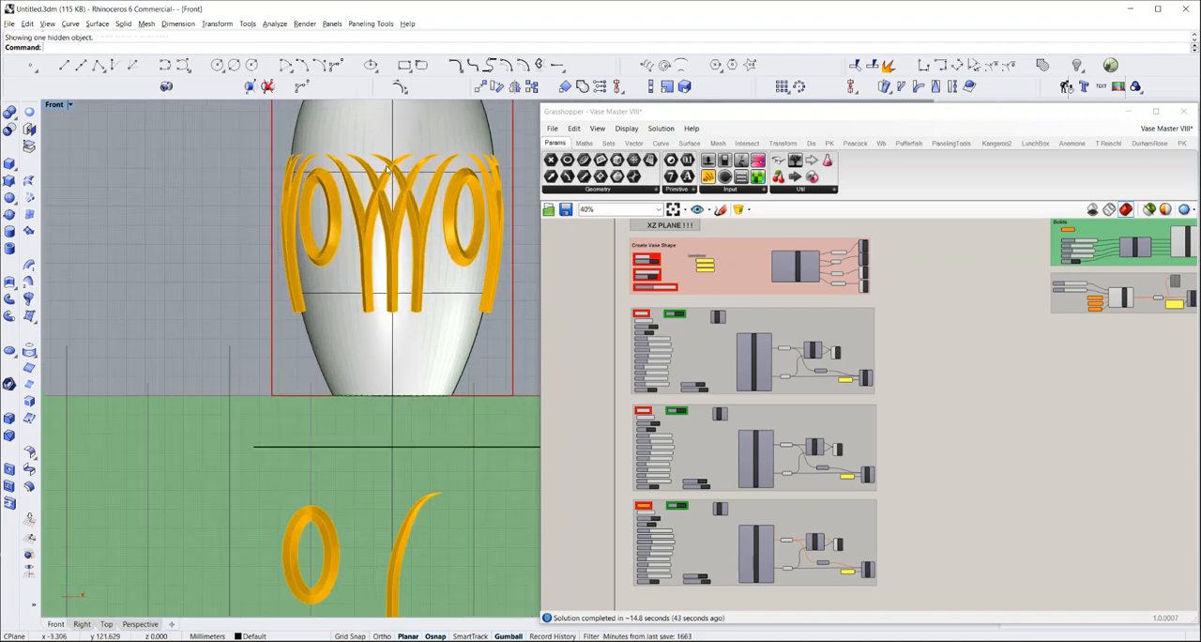
scroll(387, 169, down, 2)
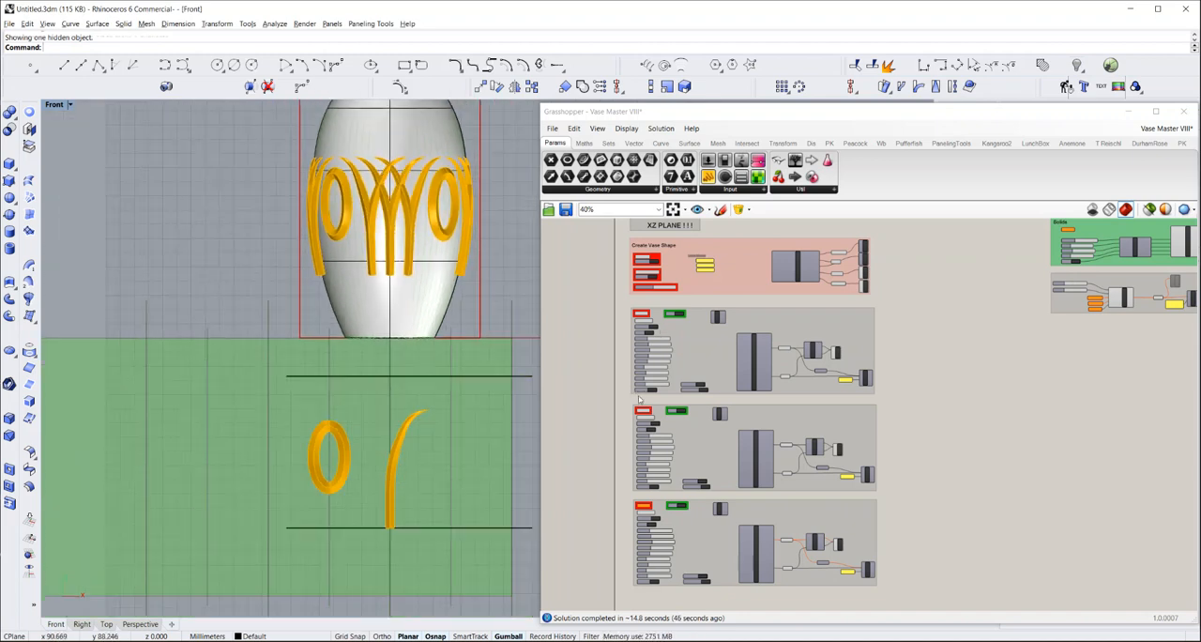
Bake the tapered curve design and the ellipse design with Bake One, and close the Grasshopper window
scroll(634, 392, up, 2)
scroll(650, 397, up, 3)
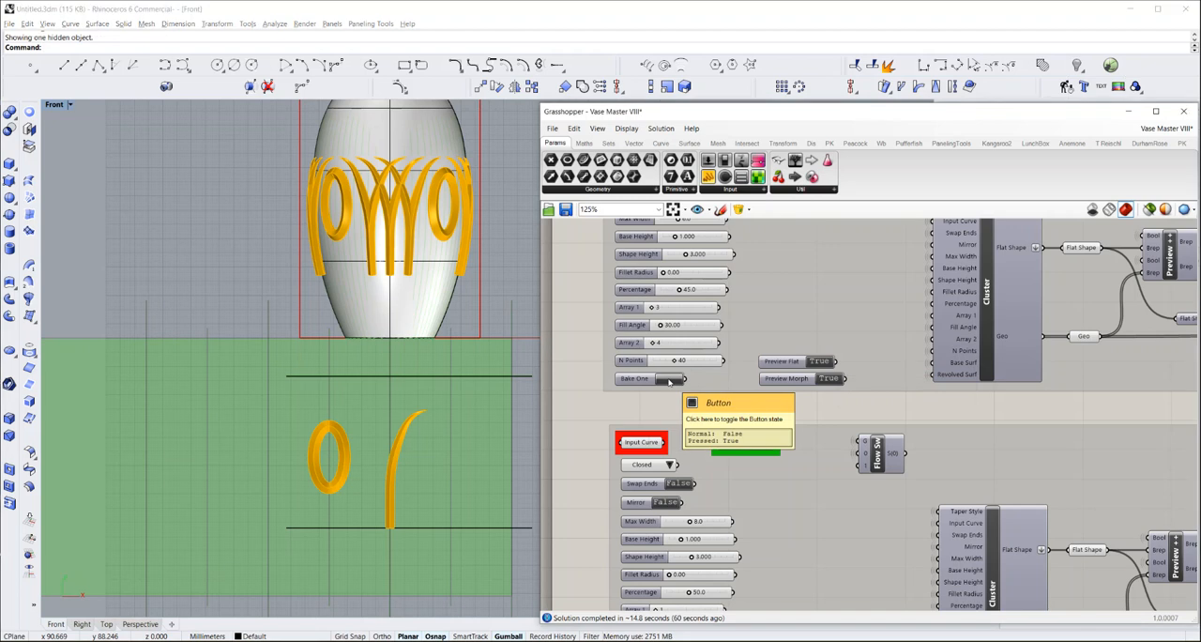
click(669, 379)
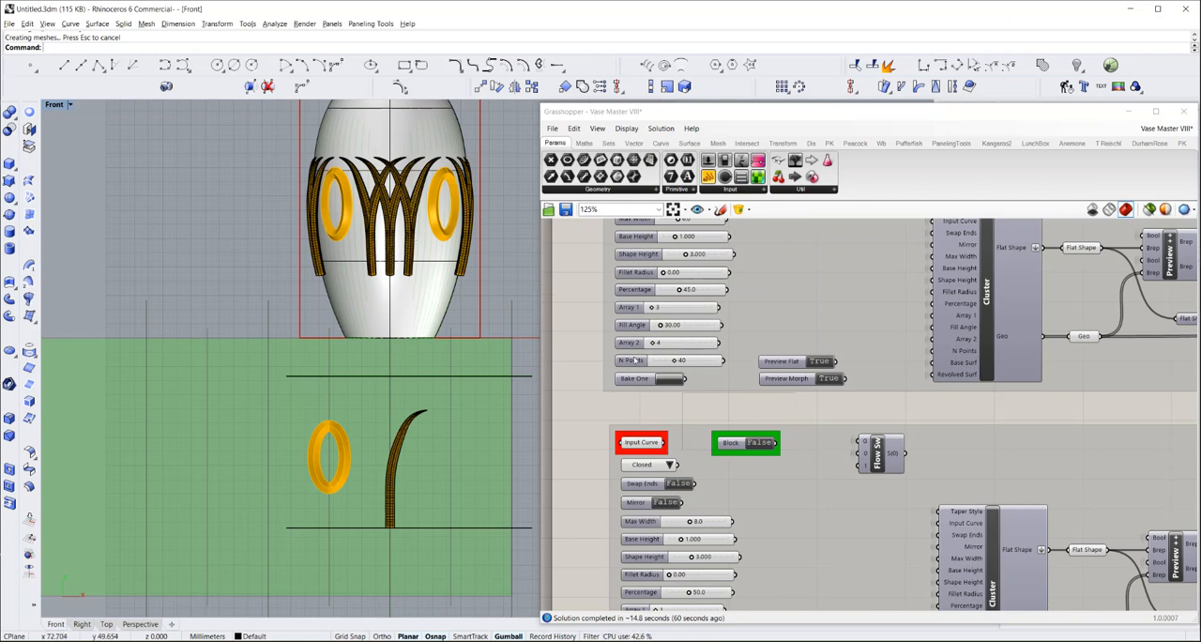
right_drag(589, 418, 592, 306)
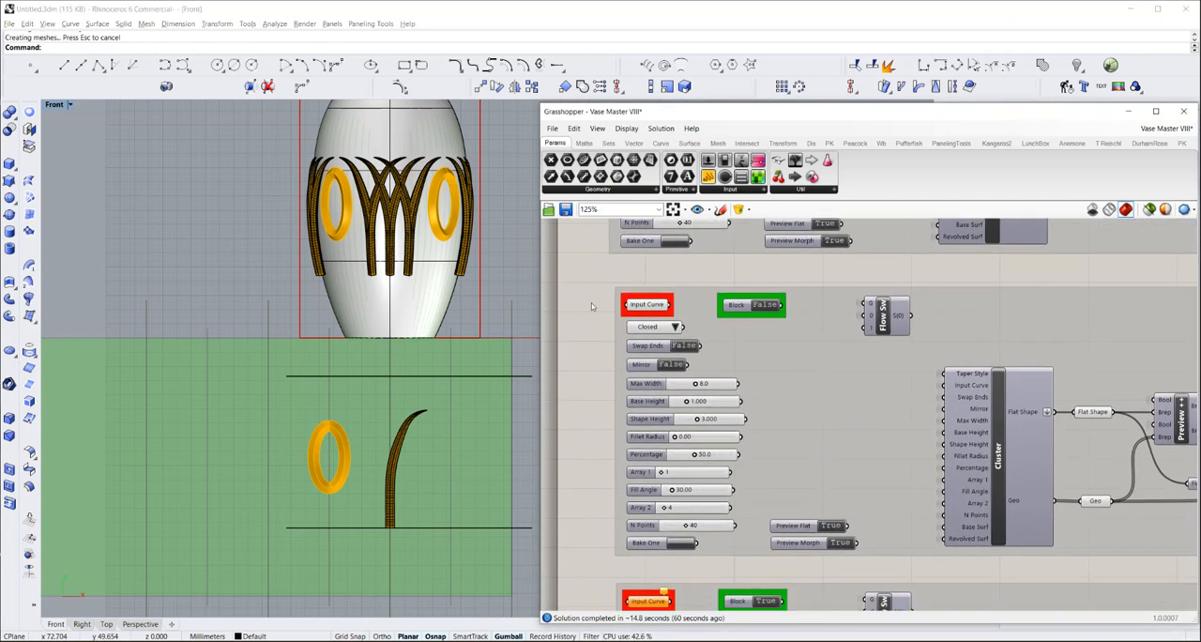
click(678, 543)
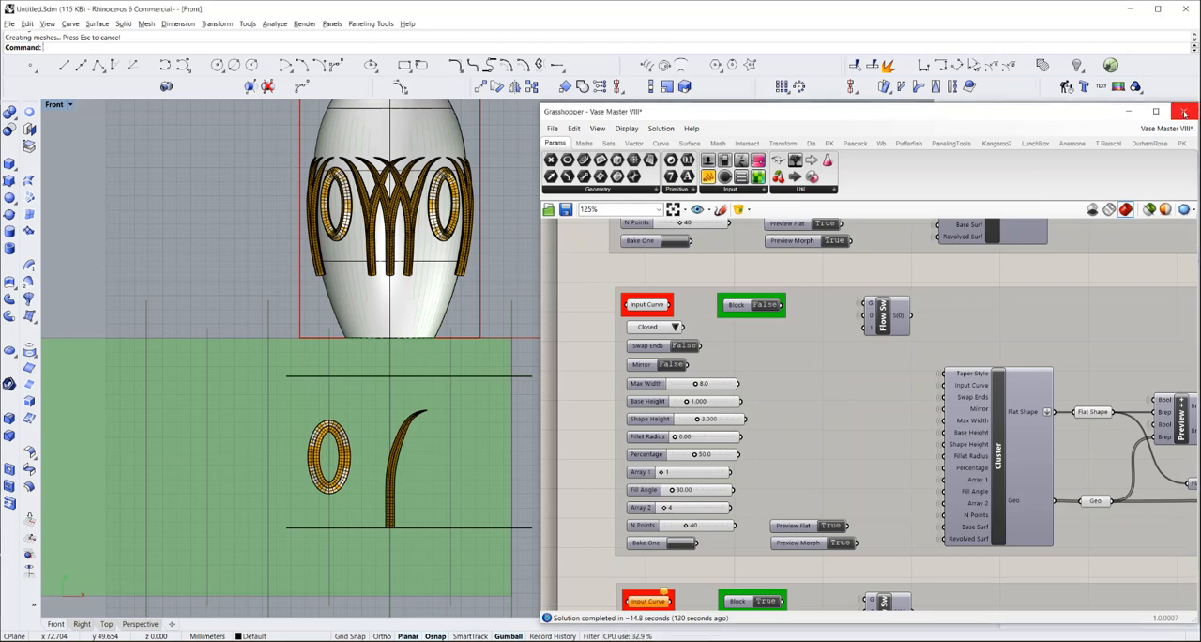
click(1184, 113)
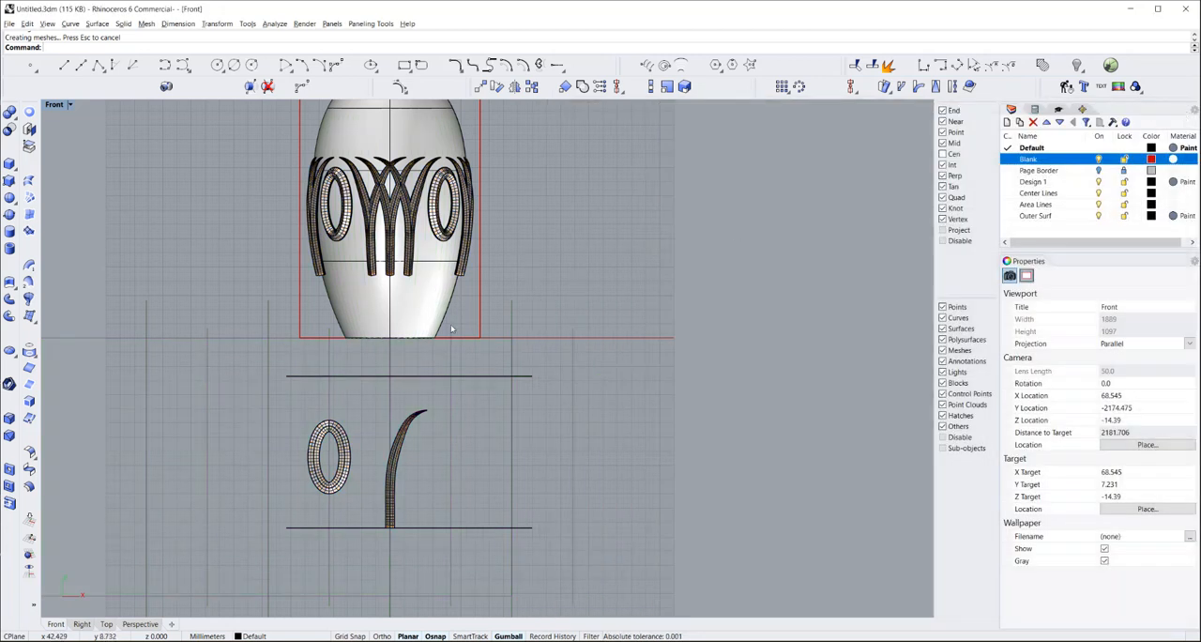
Duplicate the horizontal line below the vase and move the copy up to just above the lower ends of the baked curve pattern
right_drag(460, 307, 469, 343)
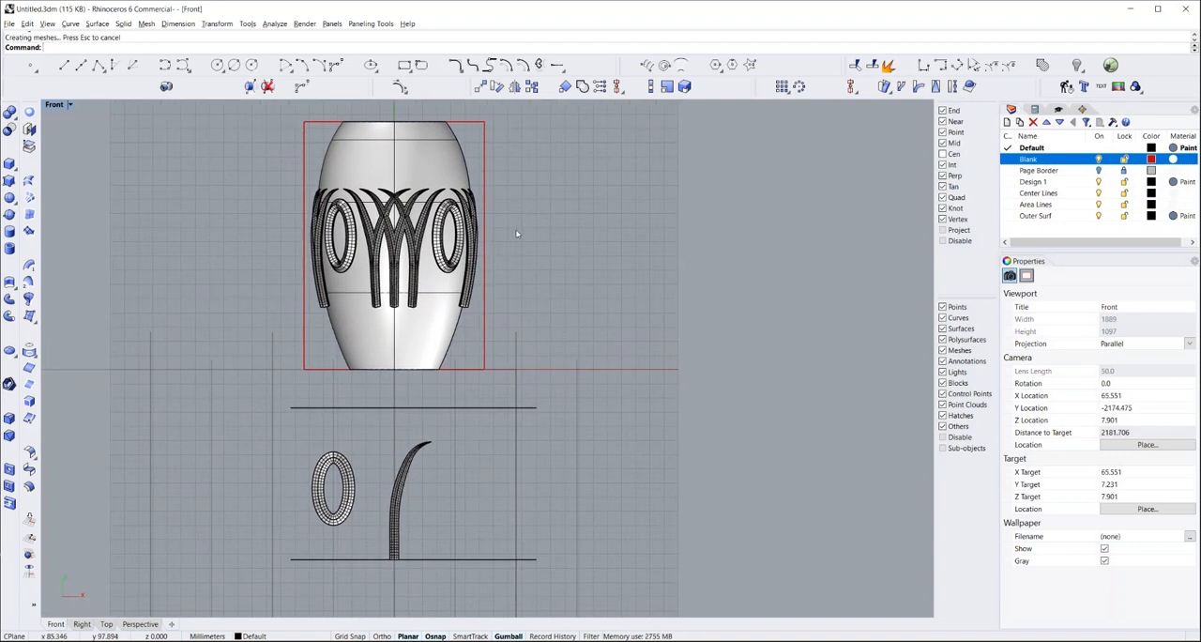
scroll(472, 282, up, 1)
scroll(473, 282, up, 5)
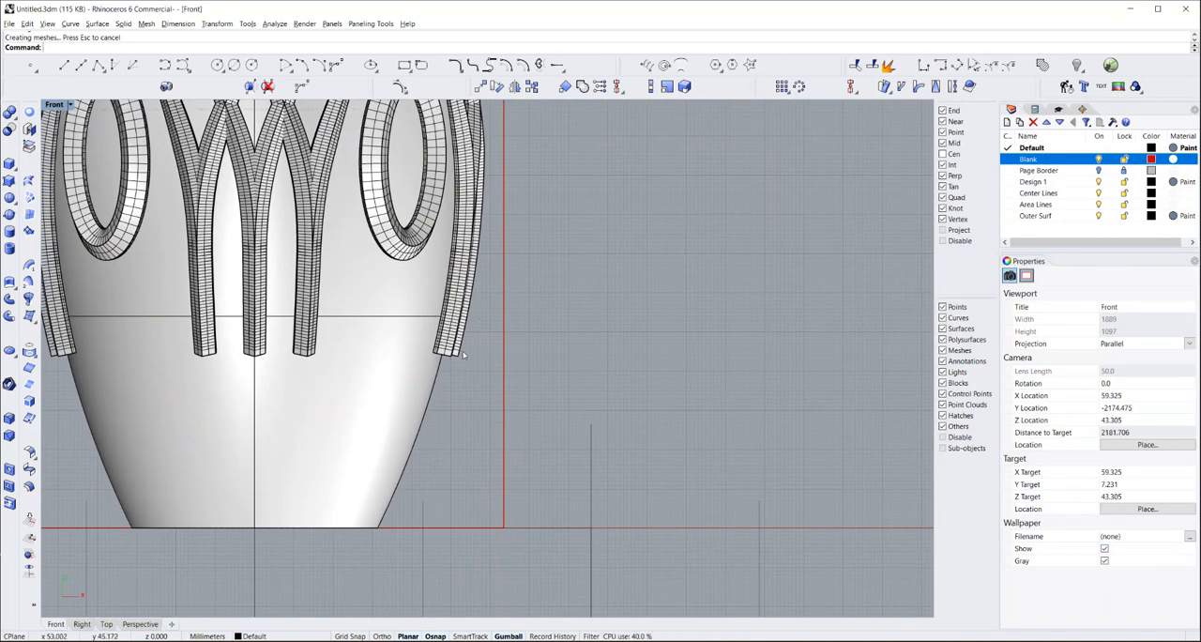
scroll(469, 342, down, 3)
scroll(470, 336, down, 2)
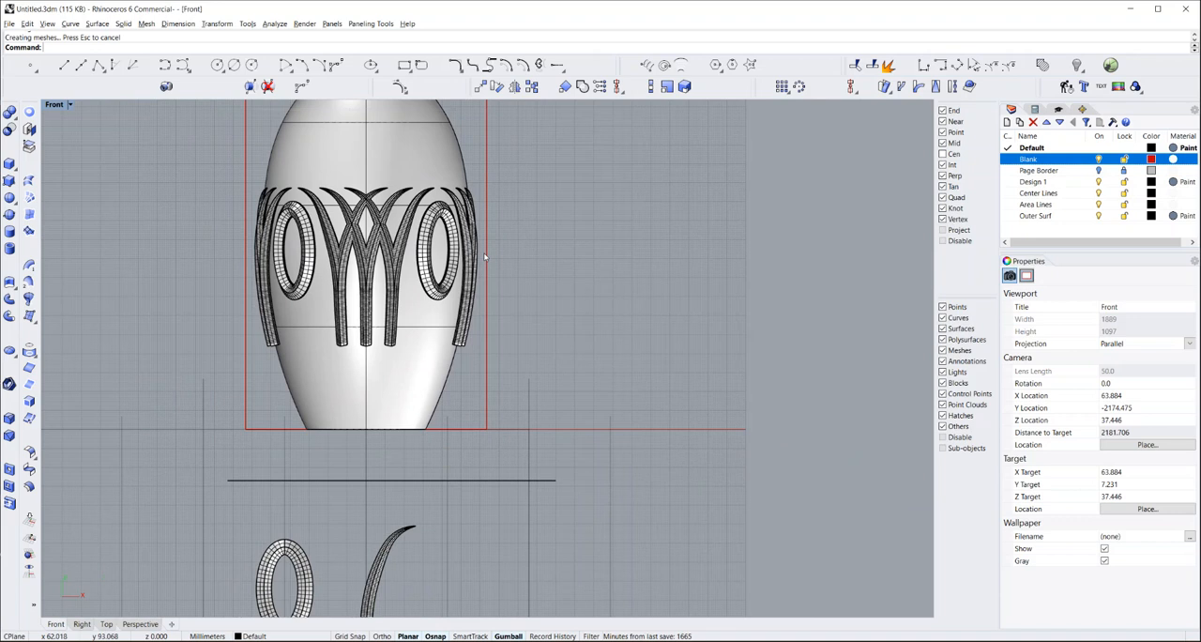
click(431, 481)
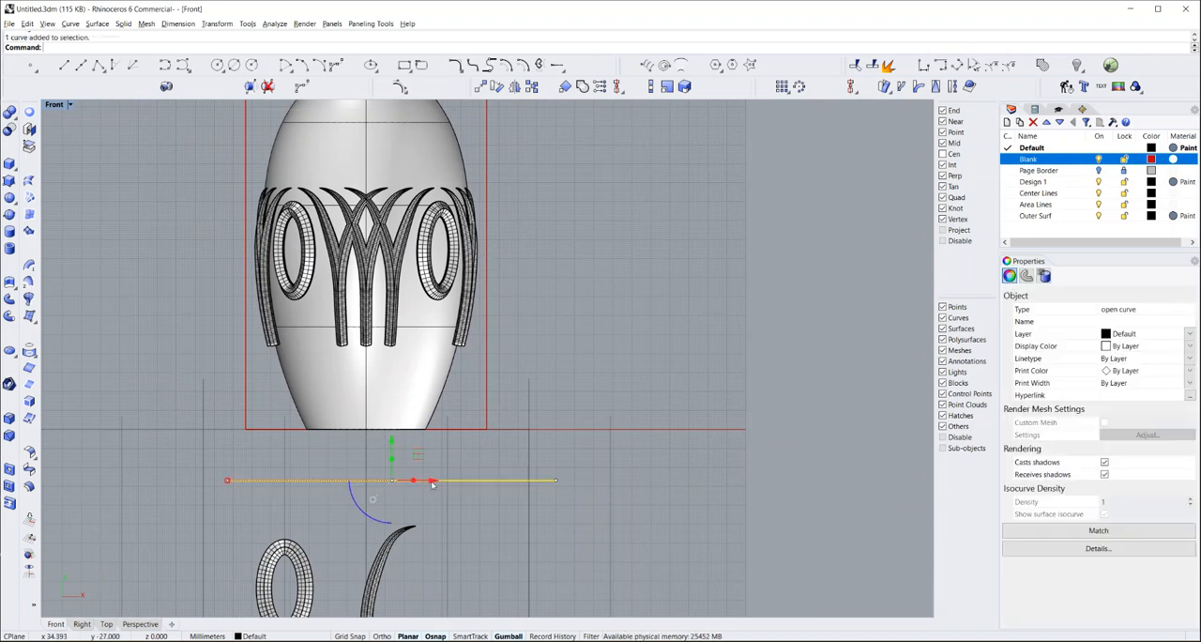
key(ctrl+v)
drag(392, 441, 358, 300)
scroll(416, 342, up, 5)
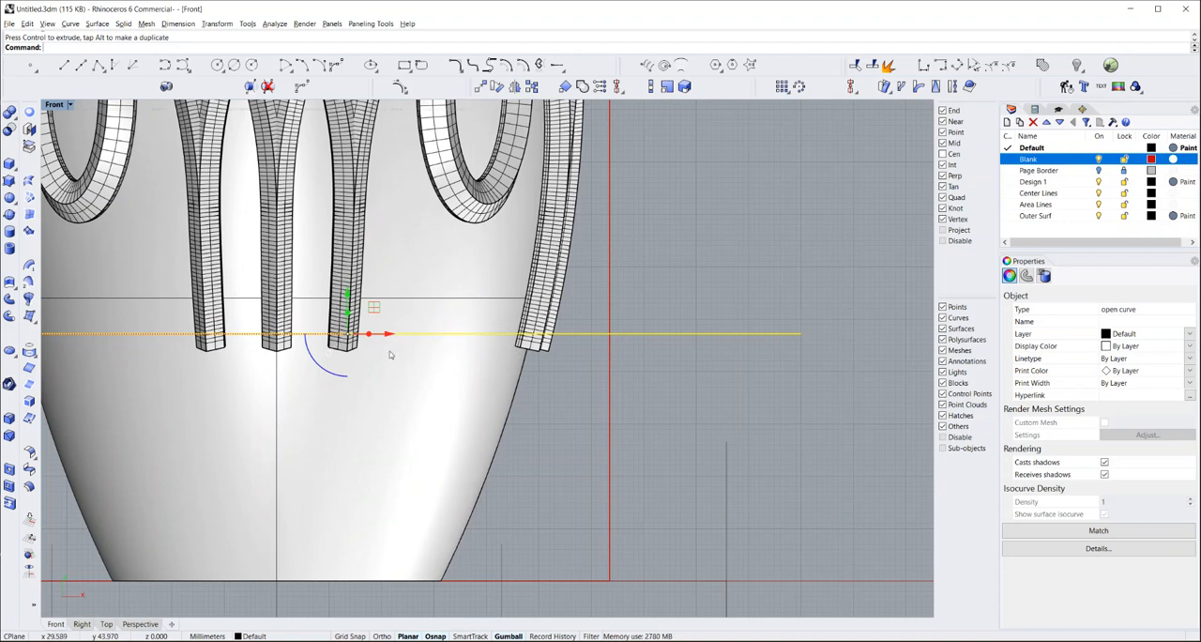
drag(347, 291, 347, 298)
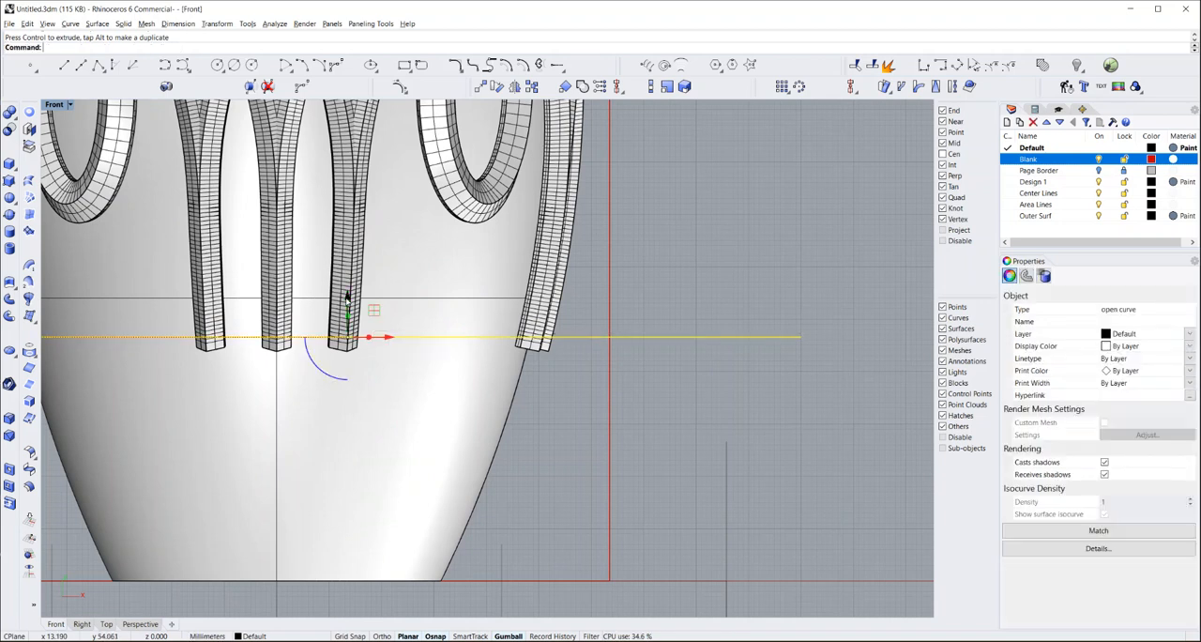
scroll(507, 411, down, 3)
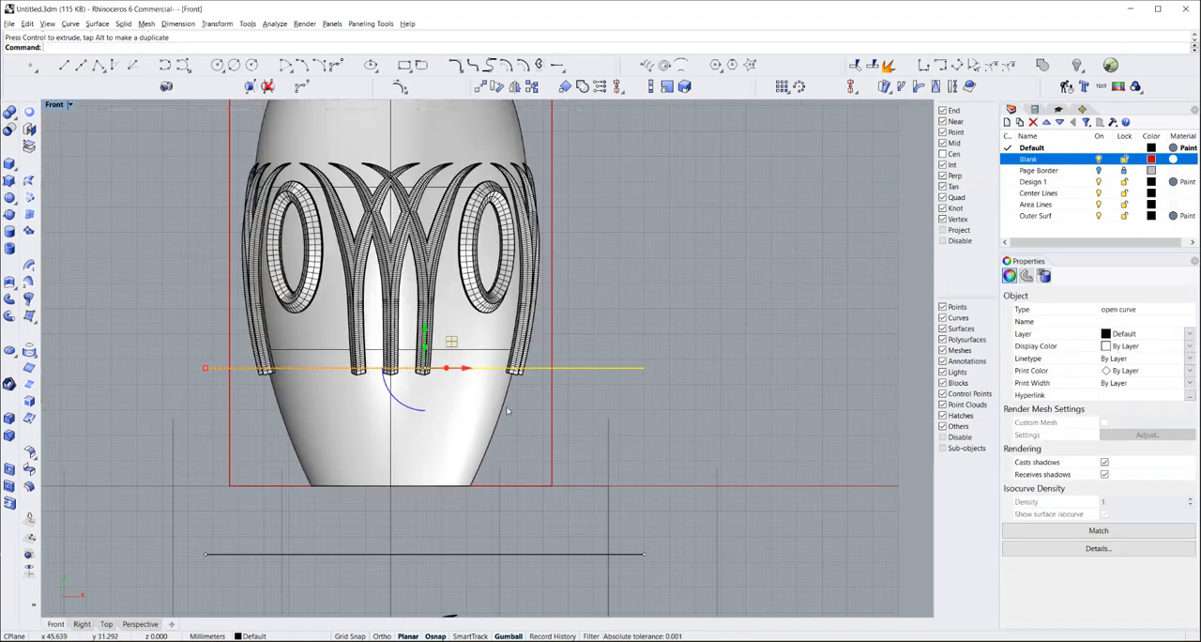
Paste another copy of the horizontal line and move it up across the lower part of the ellipse rings
key(ctrl+v)
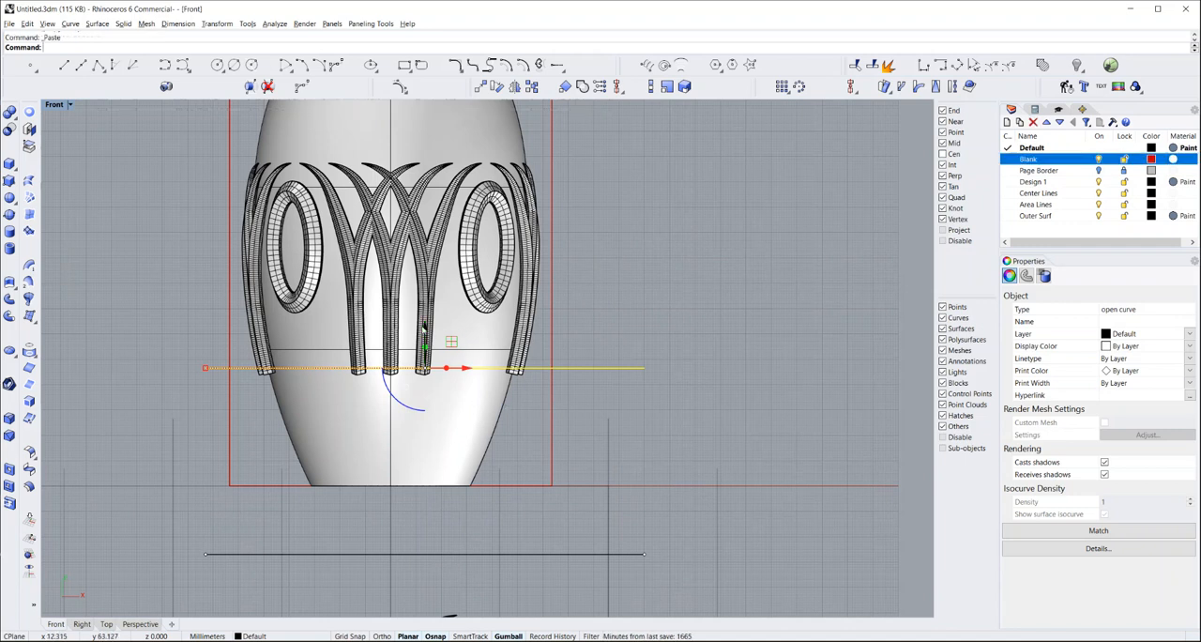
drag(424, 334, 429, 242)
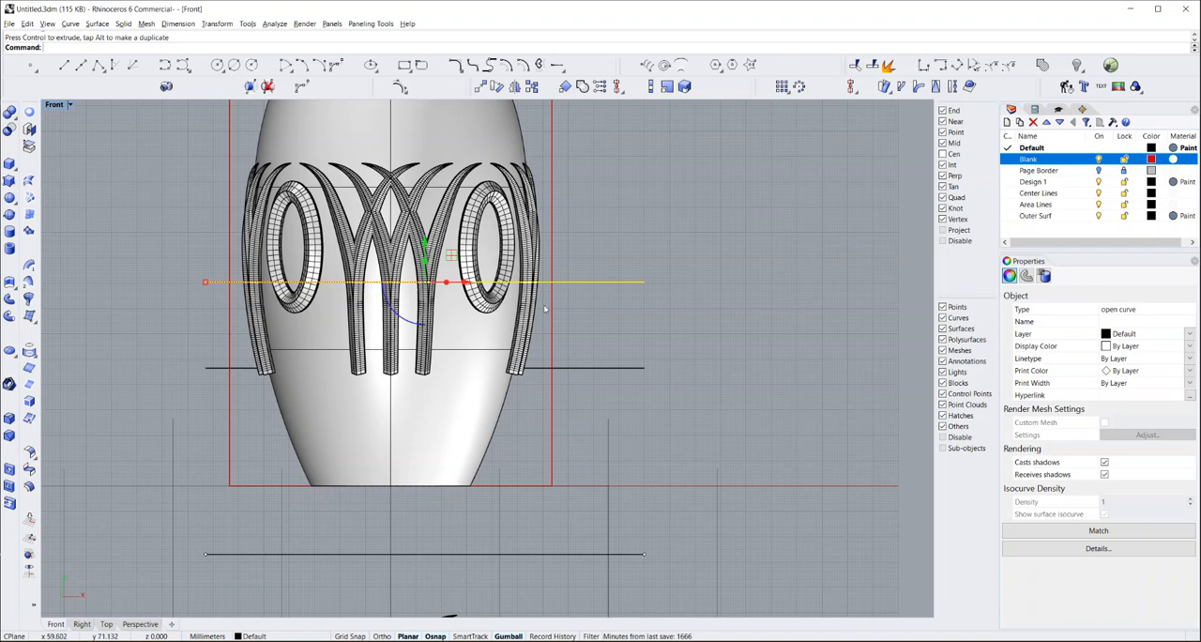
click(583, 298)
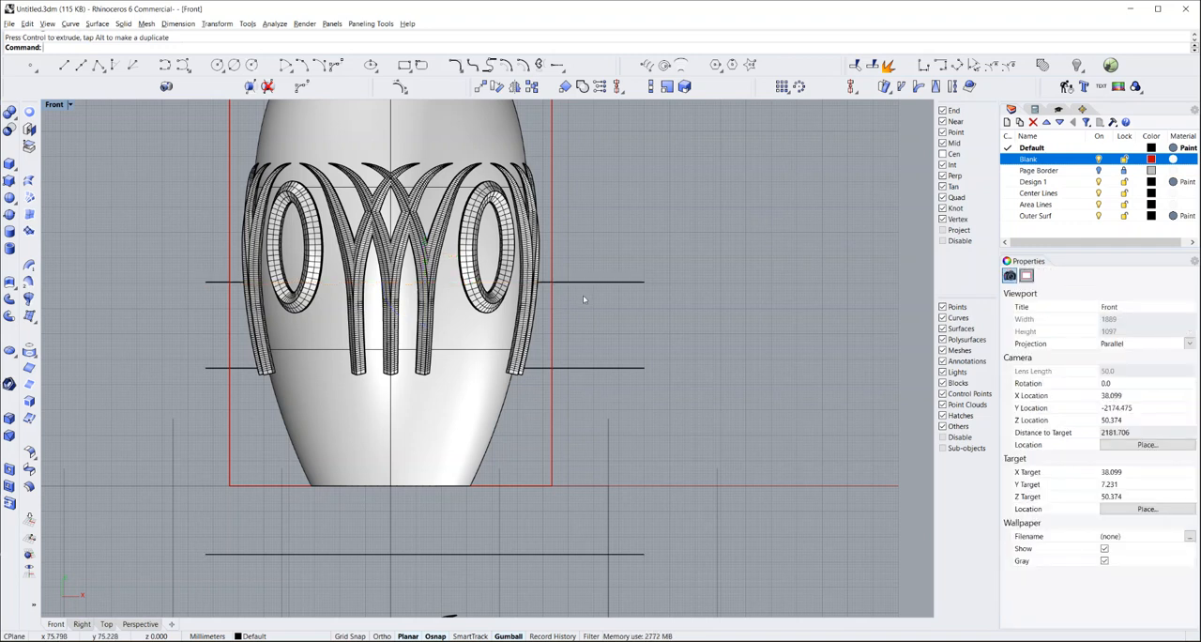
Hide the vase's outer surface, leaving its profile curve and the baked patterns
click(512, 383)
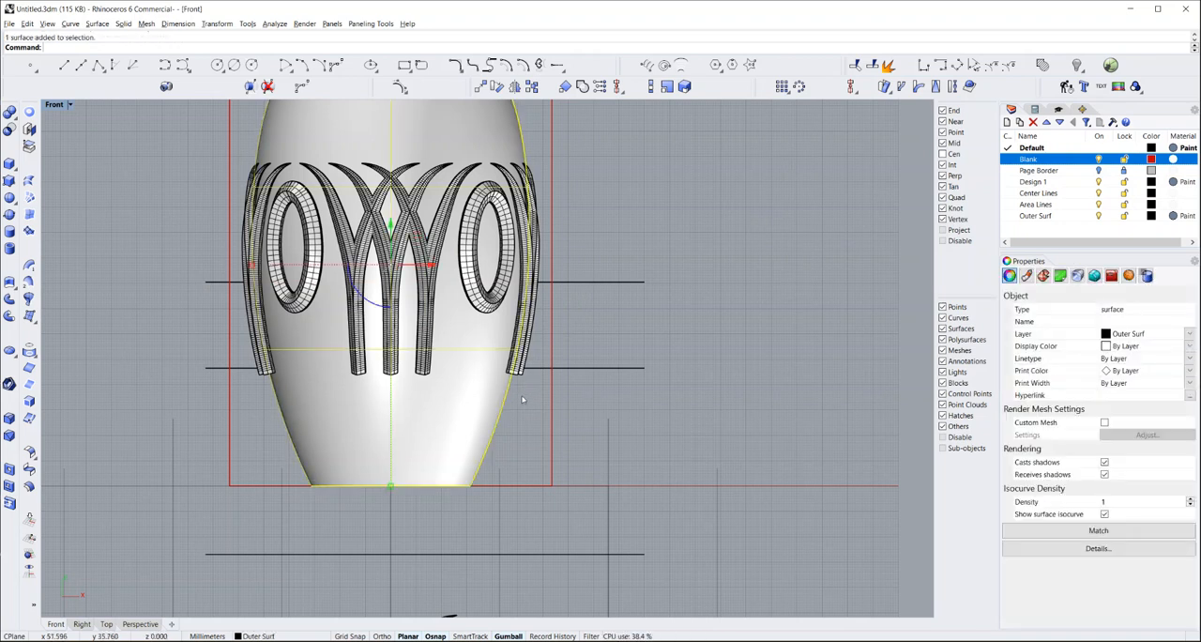
click(523, 398)
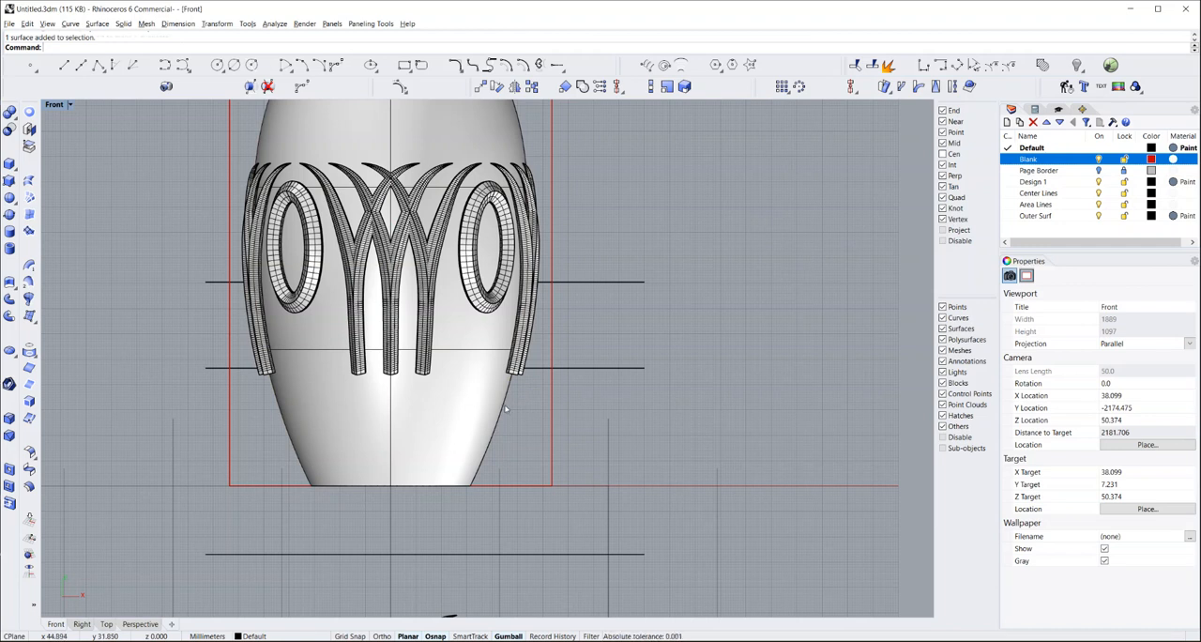
click(475, 394)
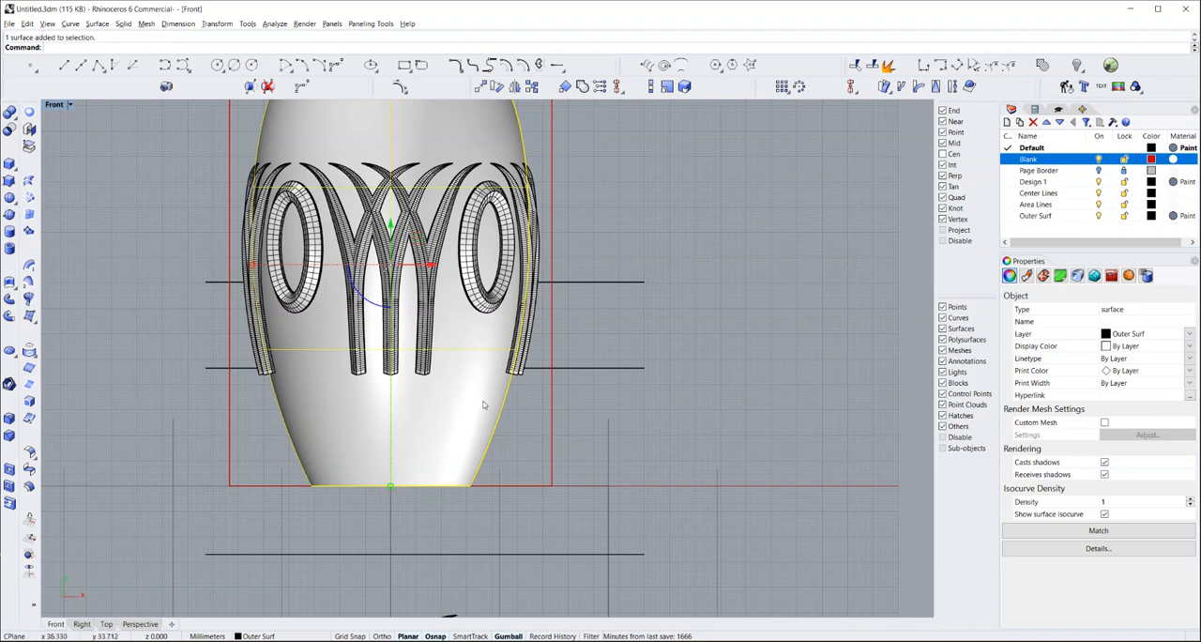
click(1078, 64)
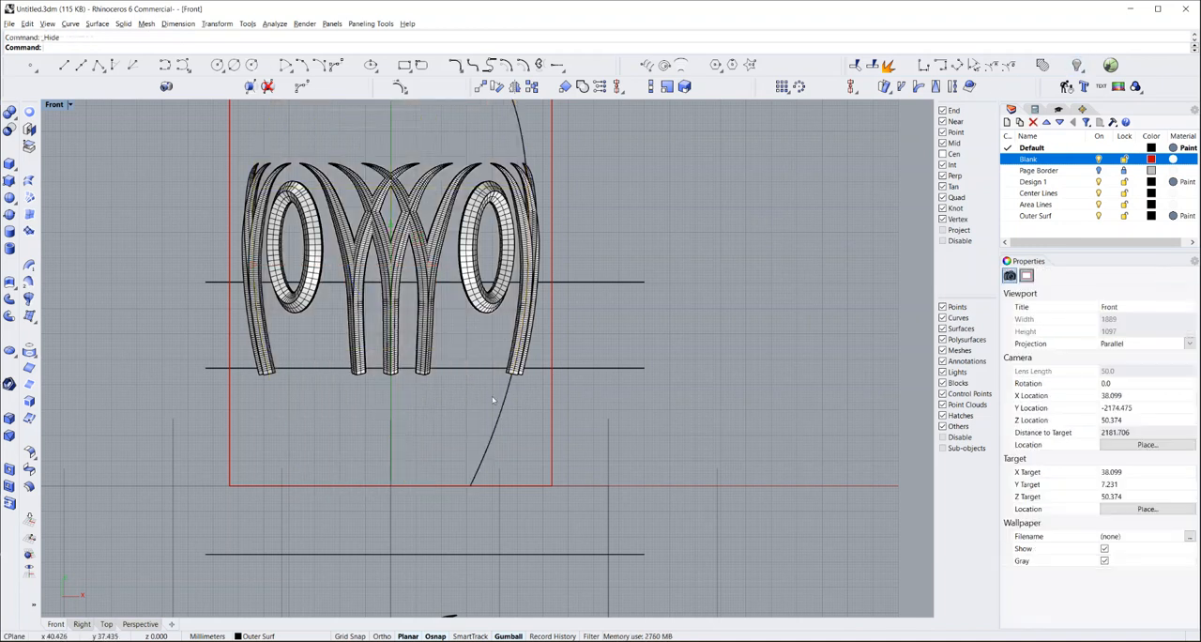
Offset the vase profile curve outward by about 4.2 mm through a point just outside the baked curve pattern, with object snaps disabled
click(504, 409)
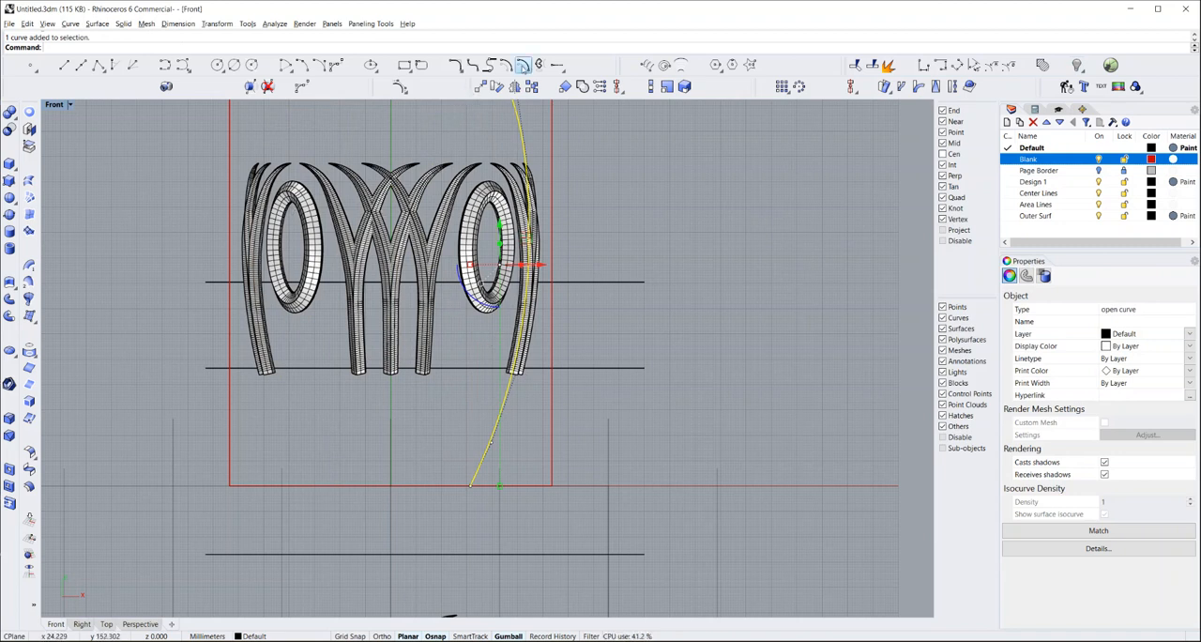
click(522, 65)
click(216, 46)
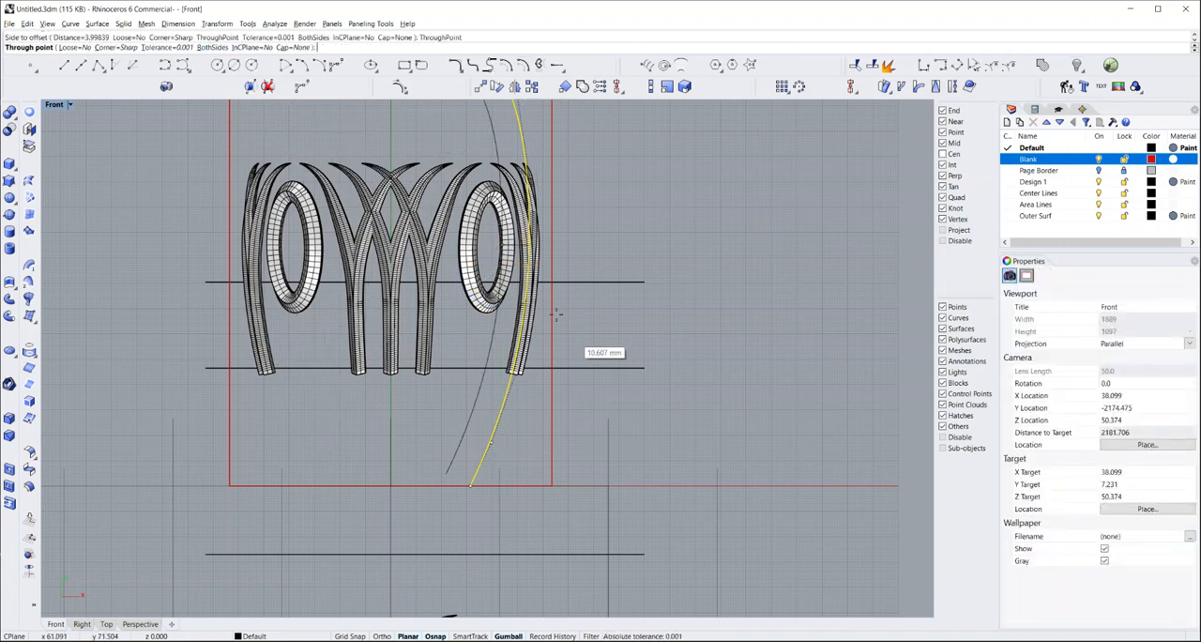
scroll(552, 321, up, 1)
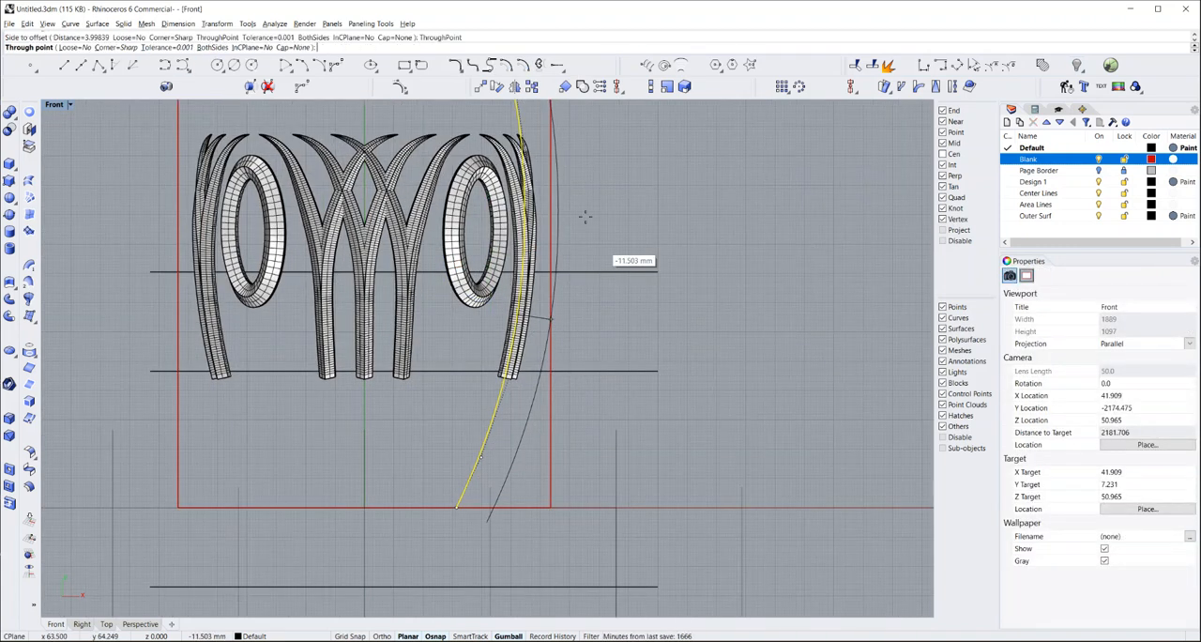
scroll(548, 230, up, 1)
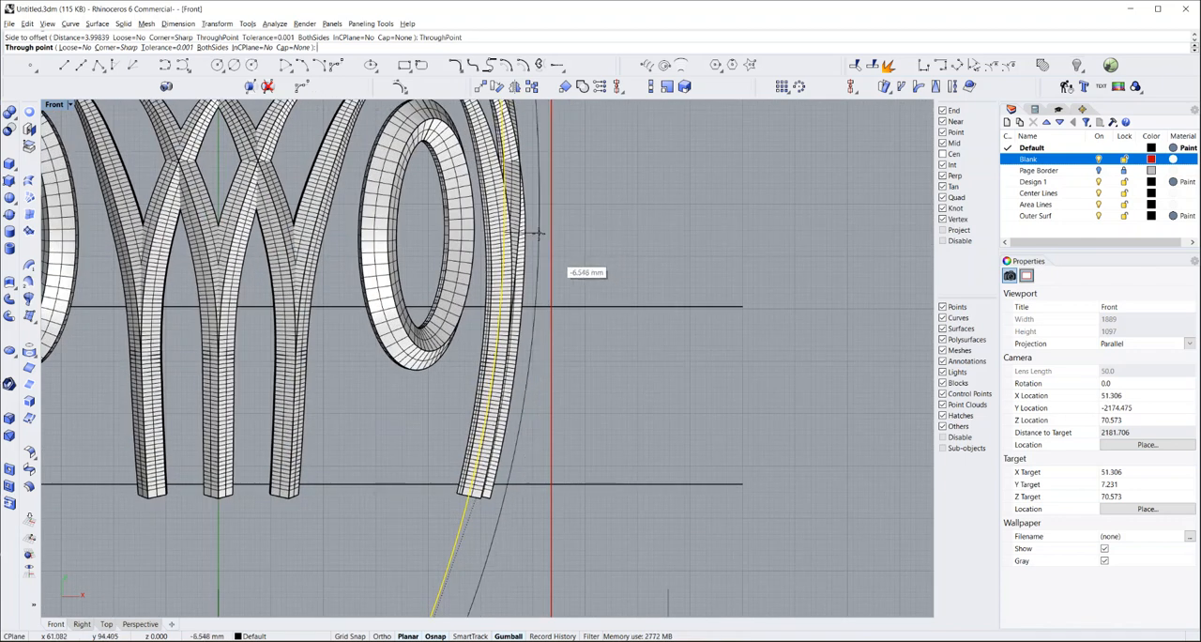
scroll(546, 231, up, 1)
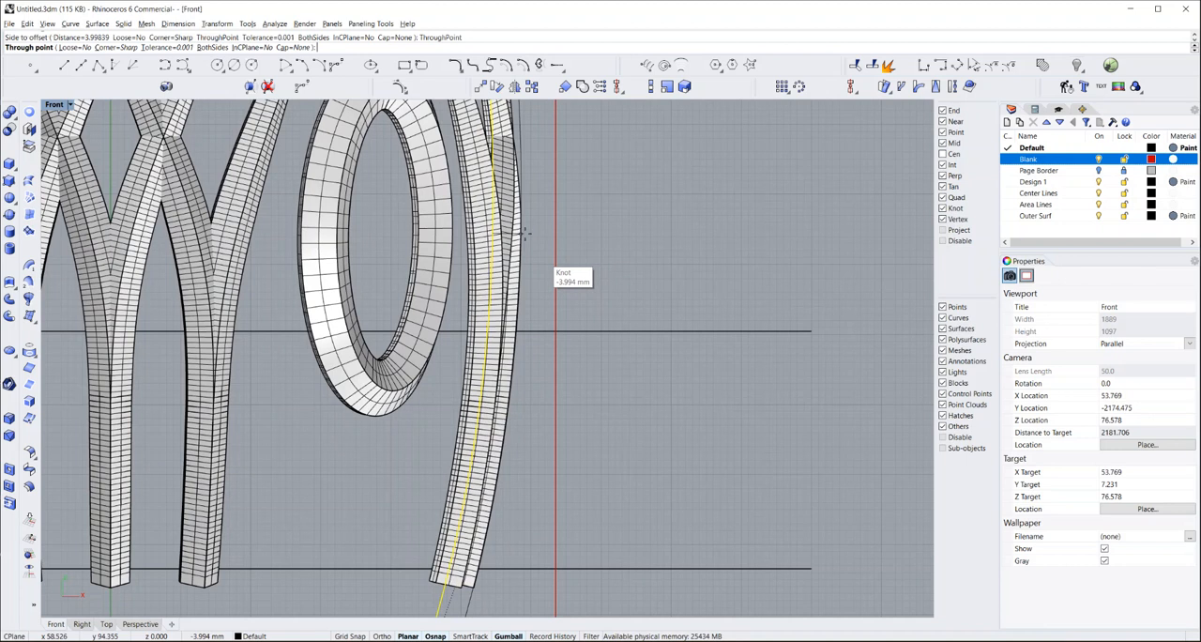
scroll(523, 232, up, 2)
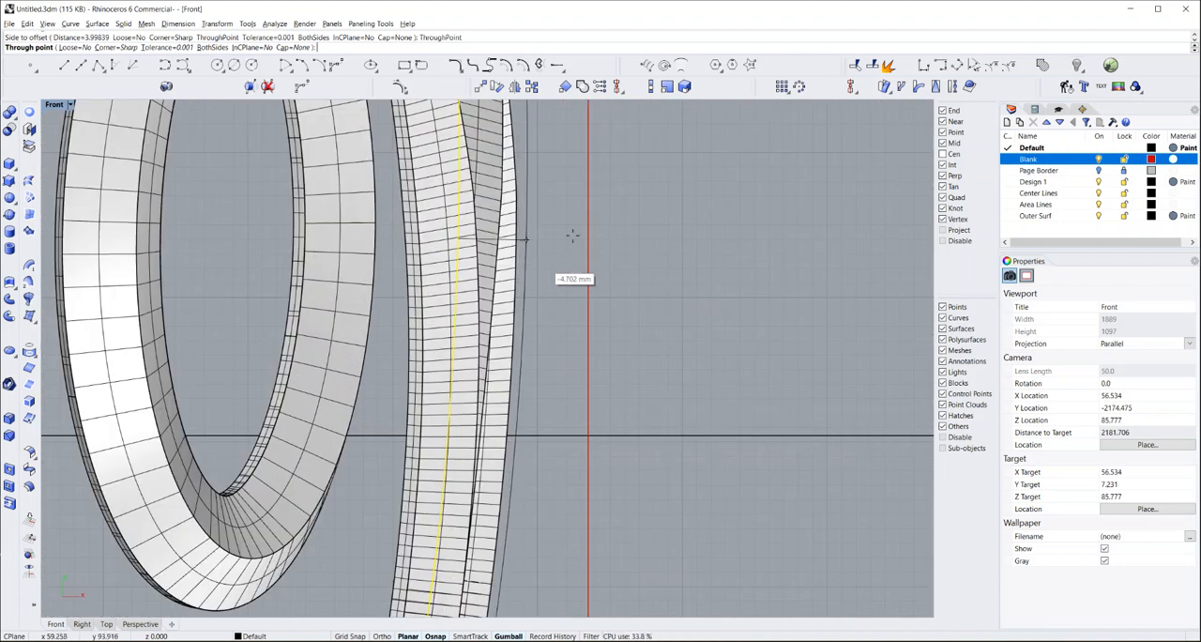
click(943, 241)
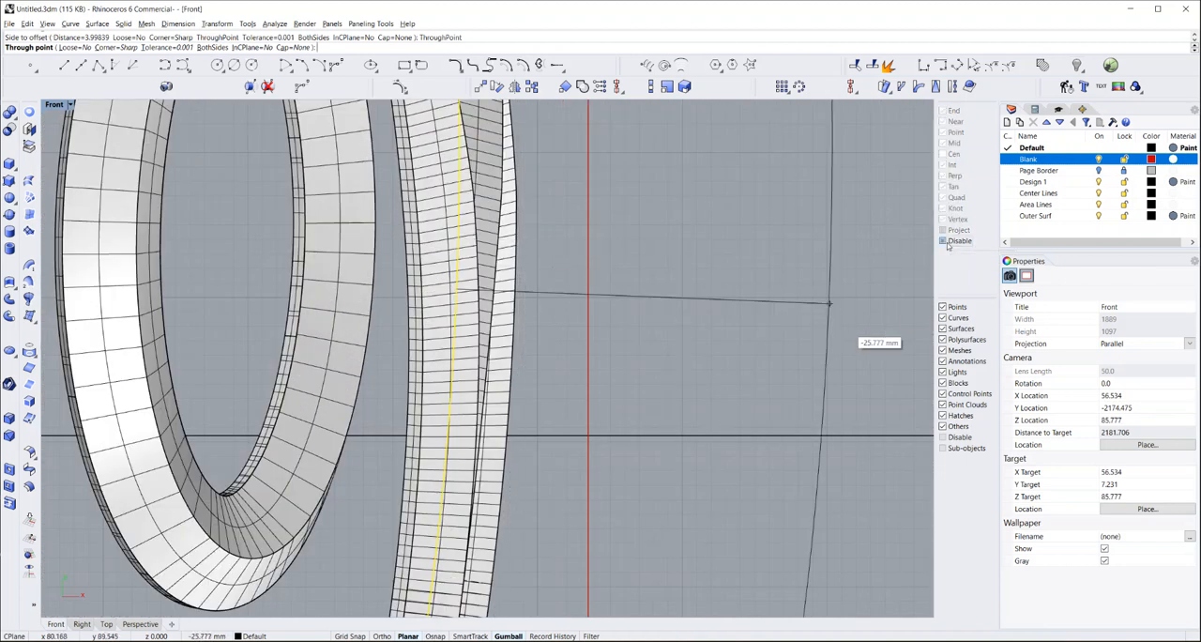
click(515, 313)
scroll(541, 259, down, 3)
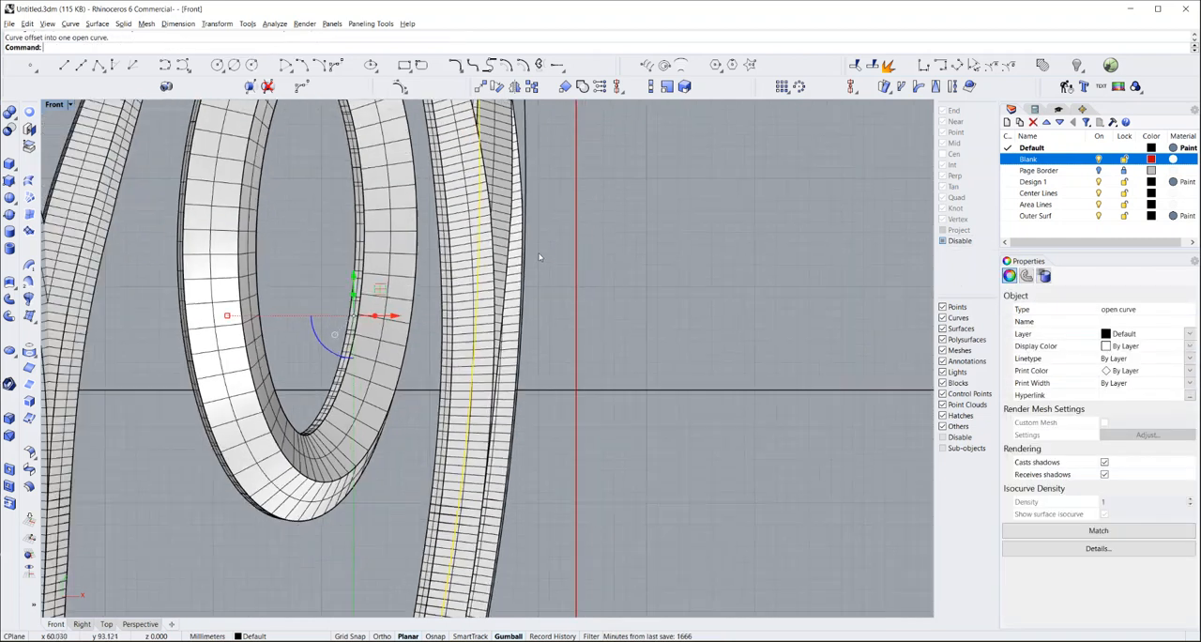
scroll(536, 255, down, 5)
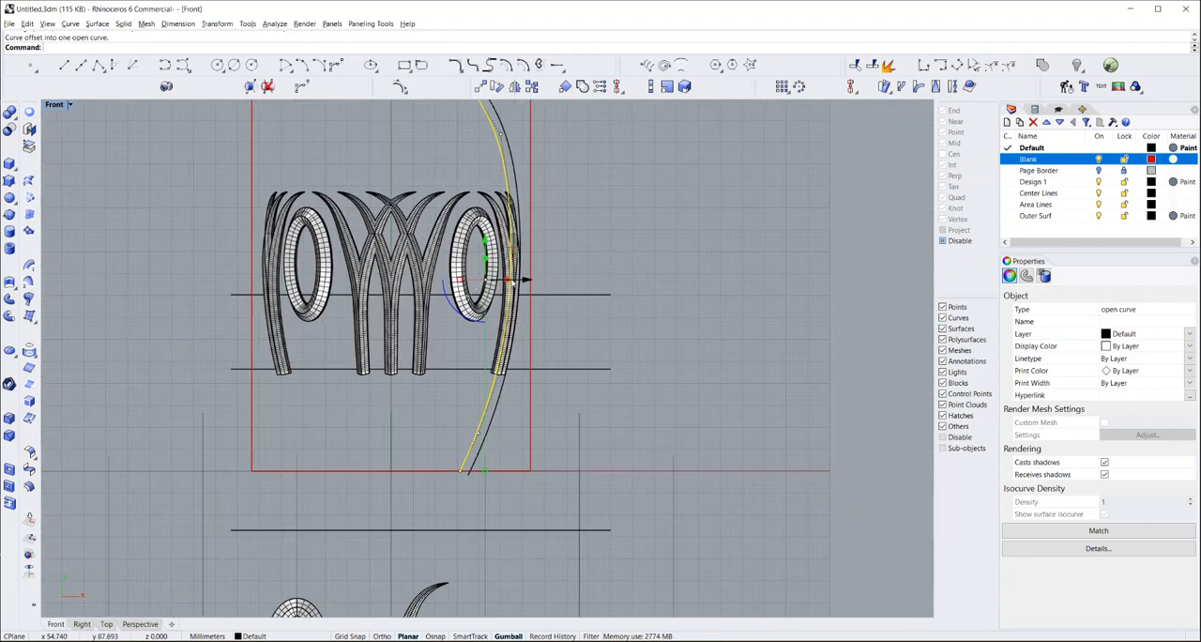
Trim away the part of the offset profile curve above the horizontal line at the pattern's lower ends
click(518, 415)
click(520, 371)
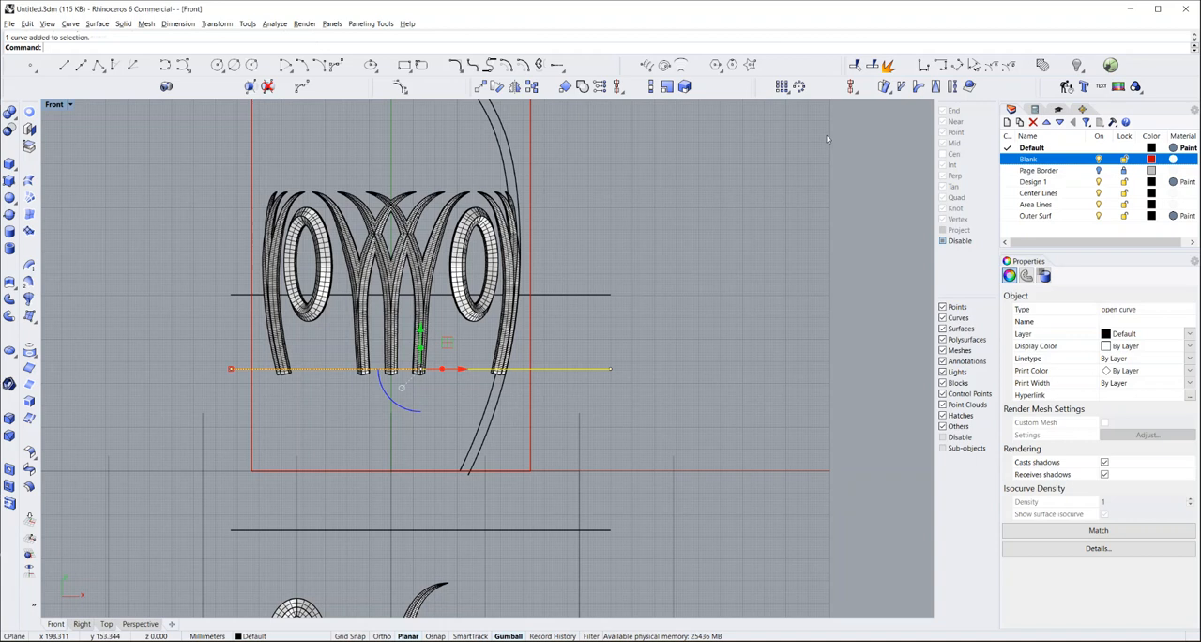
click(855, 65)
click(511, 160)
right_click(584, 223)
click(584, 224)
Revolve the remaining offset curve 360 degrees around the vertical axis through the origin, with grid snap on
click(499, 408)
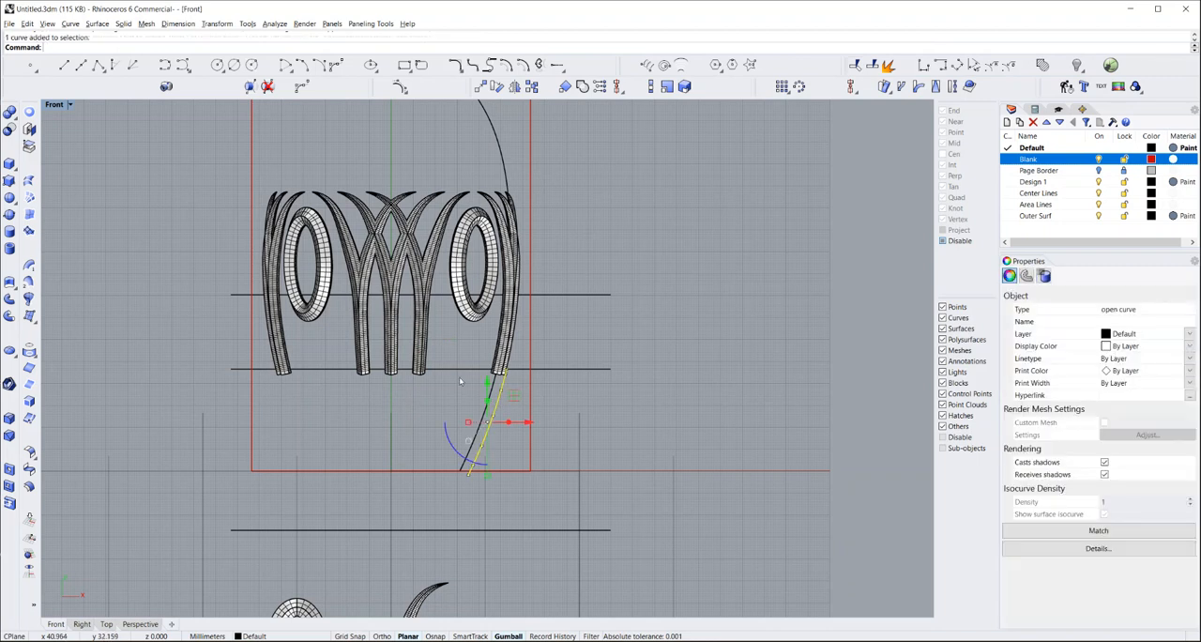
click(29, 298)
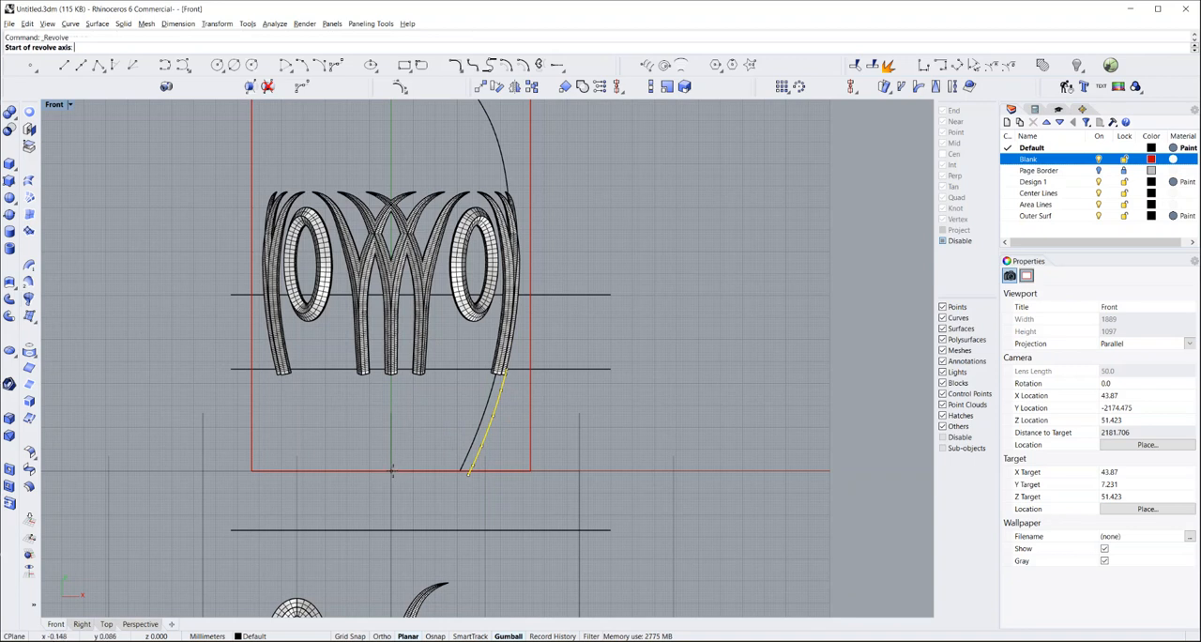
key(F9)
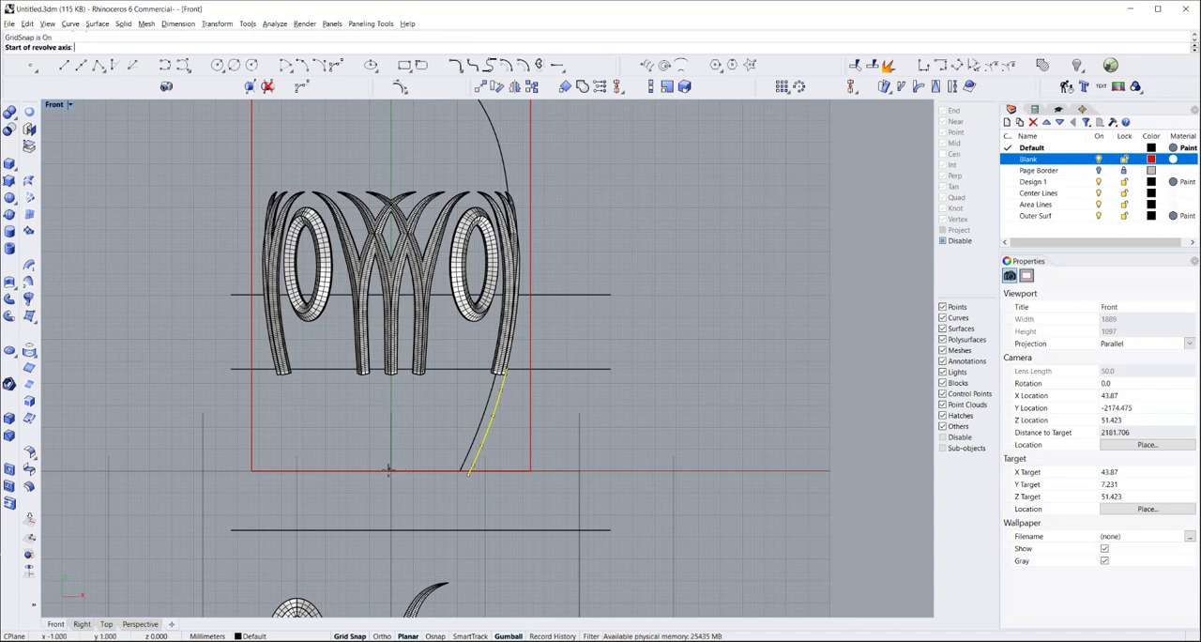
click(391, 470)
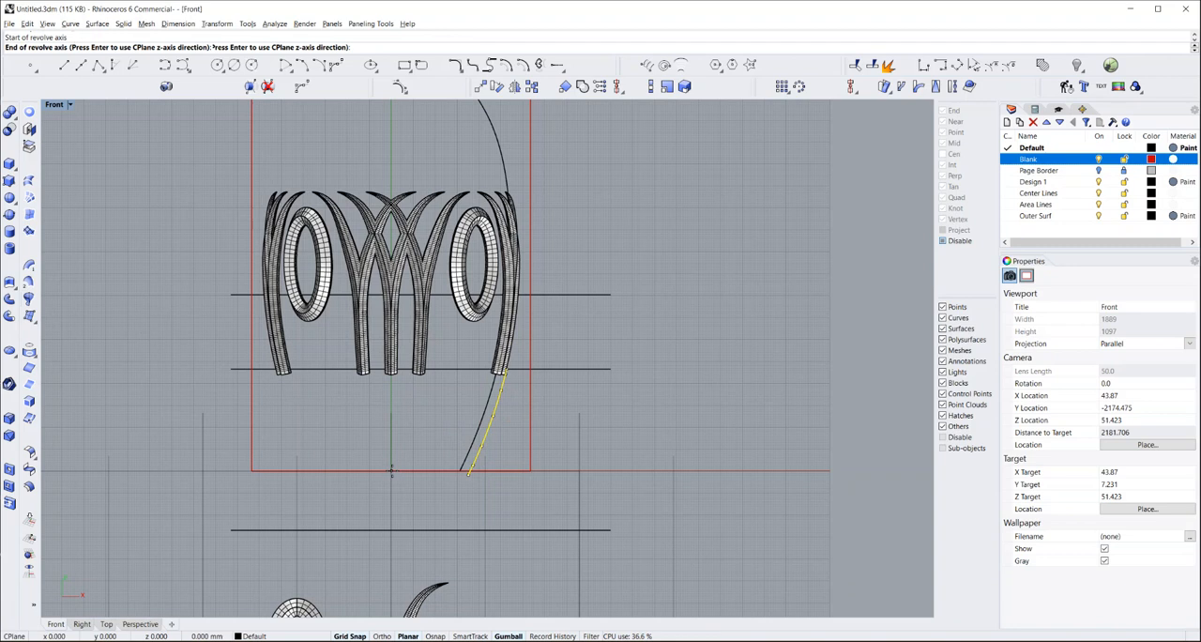
click(392, 417)
key(Return)
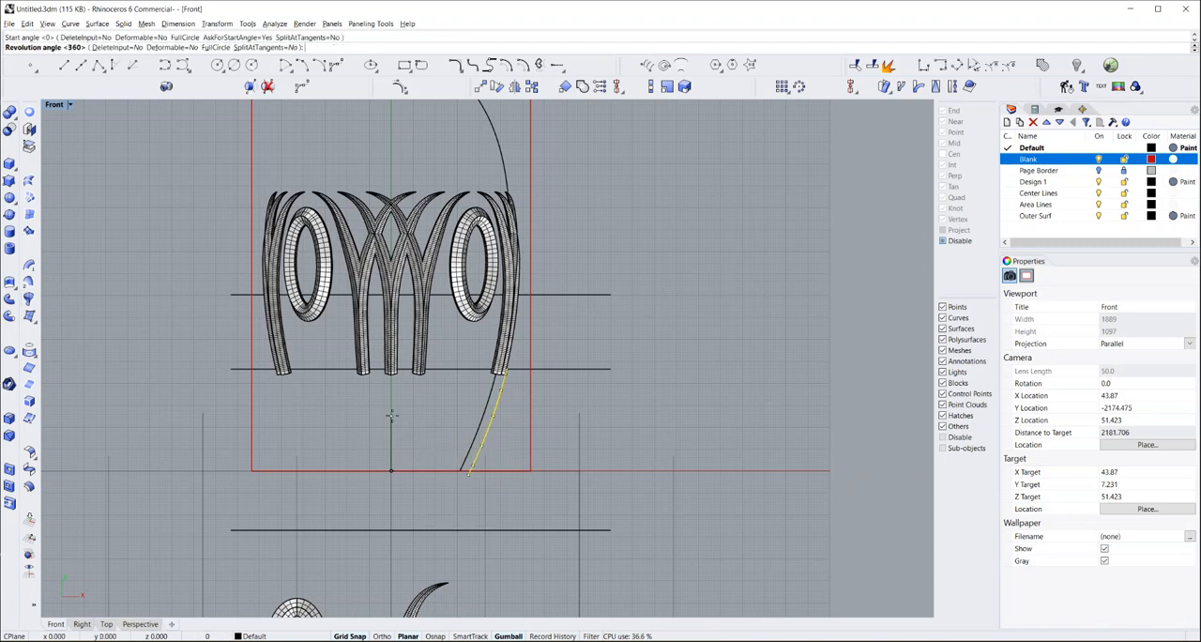
key(Return)
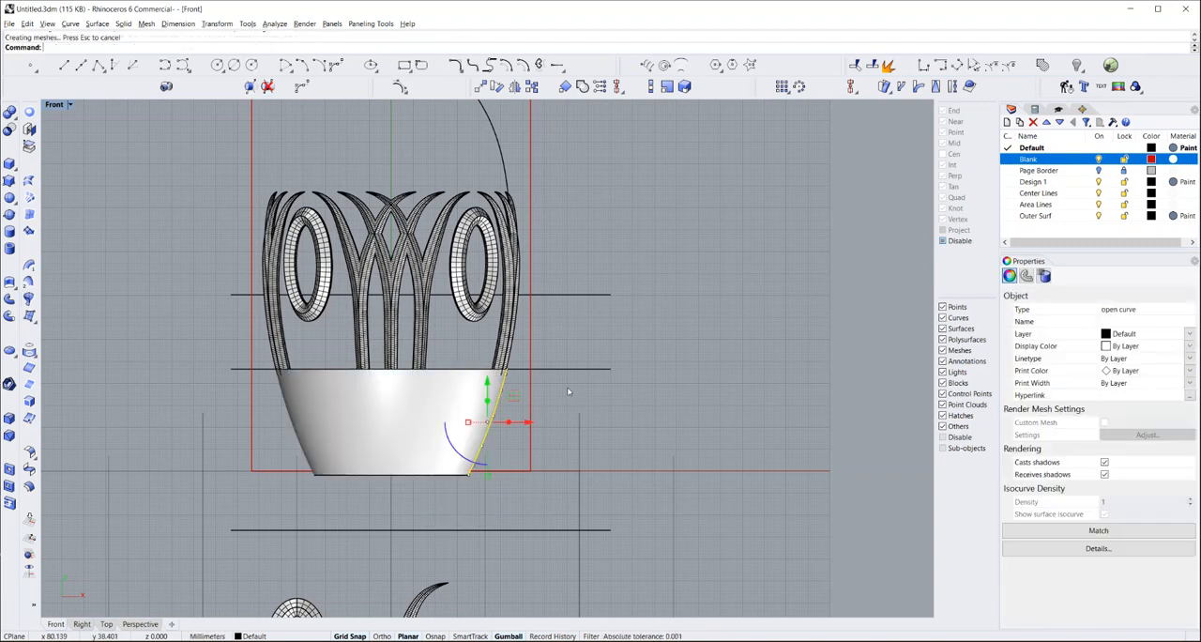
click(569, 394)
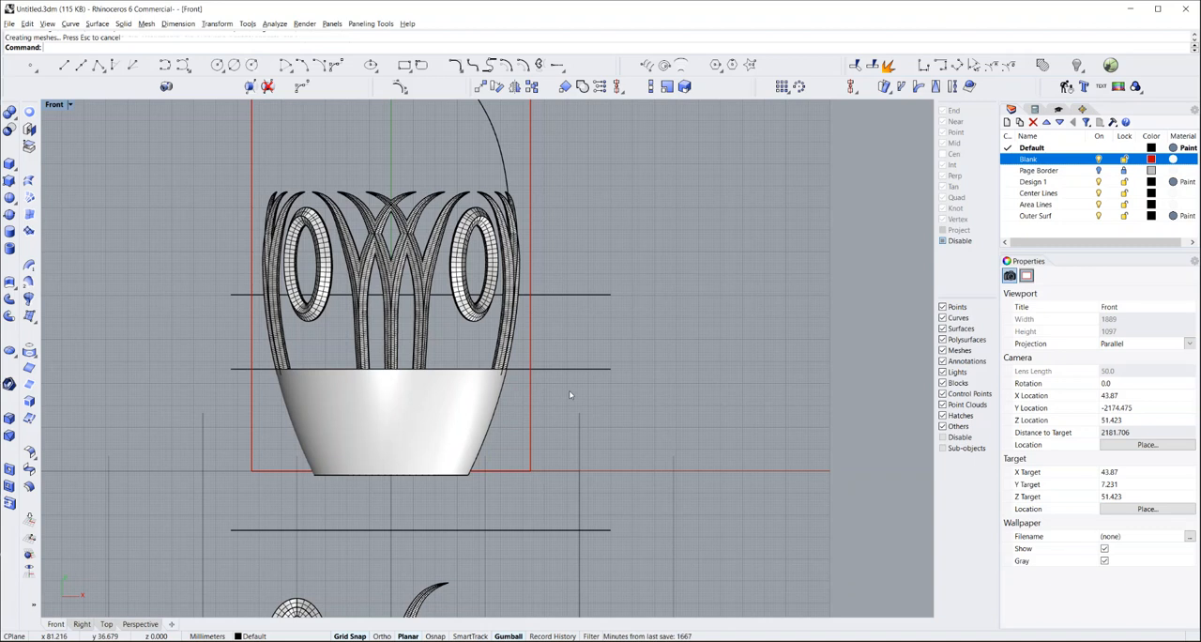
Show the hidden outer vase surface and trim away its part below the horizontal line crossing the ellipse rings
right_click(1077, 65)
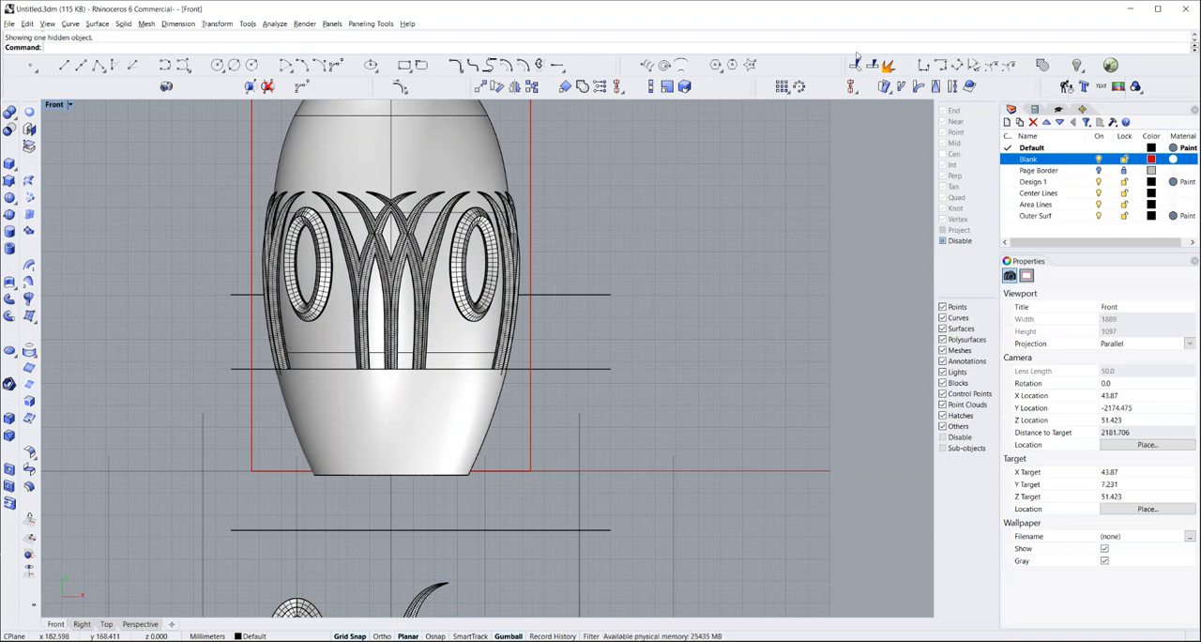
click(856, 64)
click(551, 296)
key(Return)
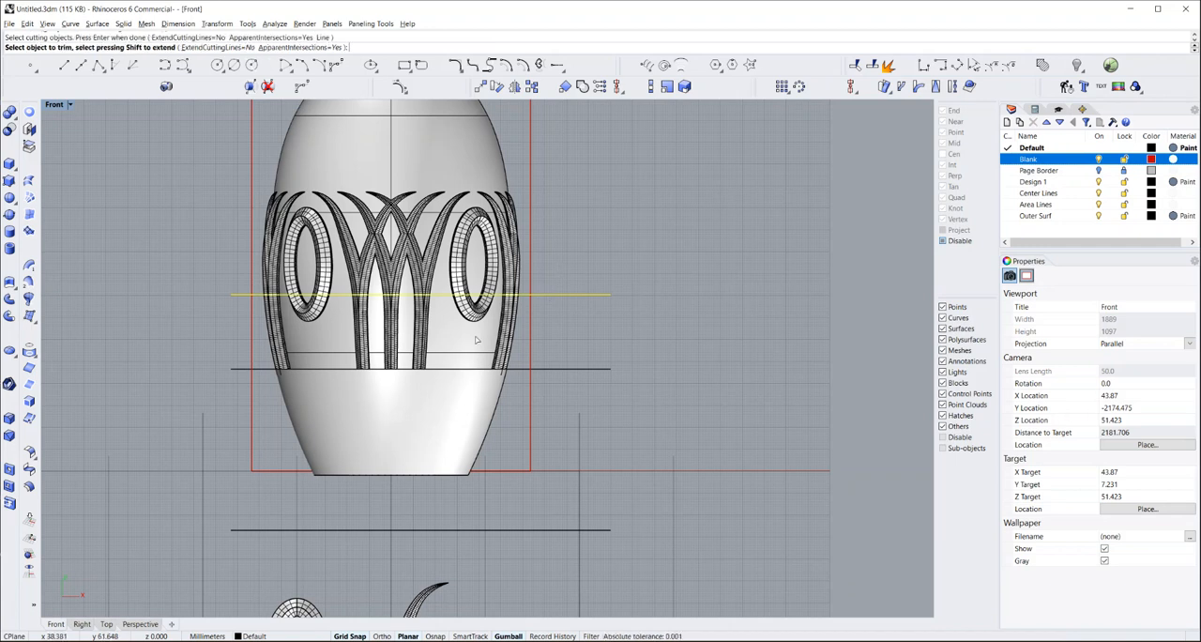
click(475, 339)
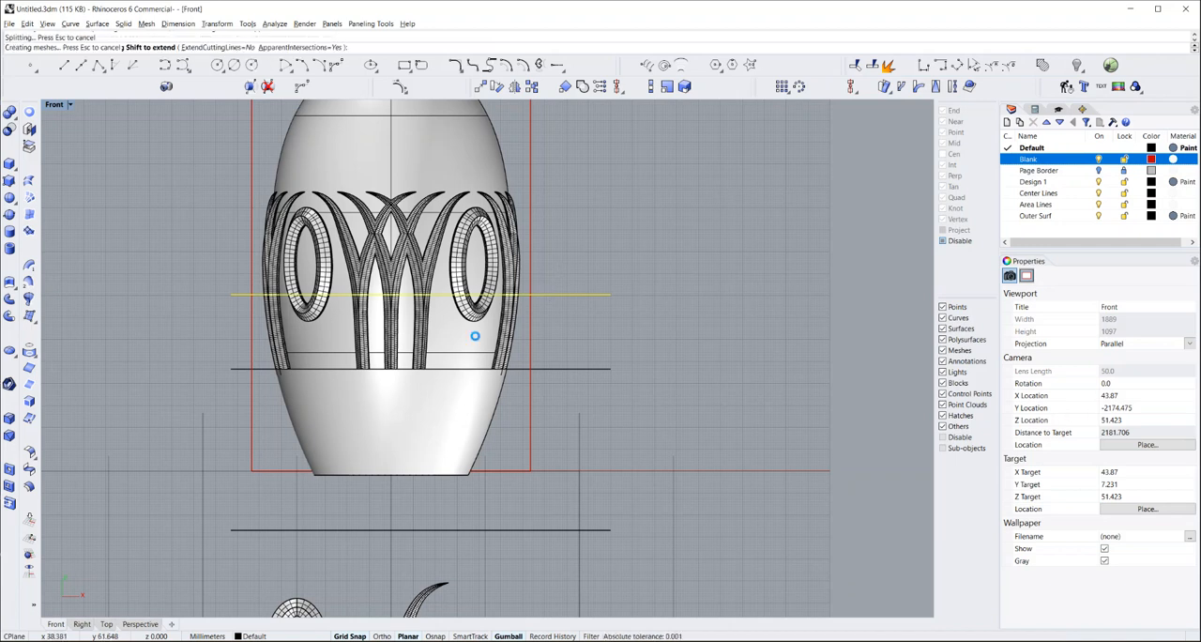
key(Return)
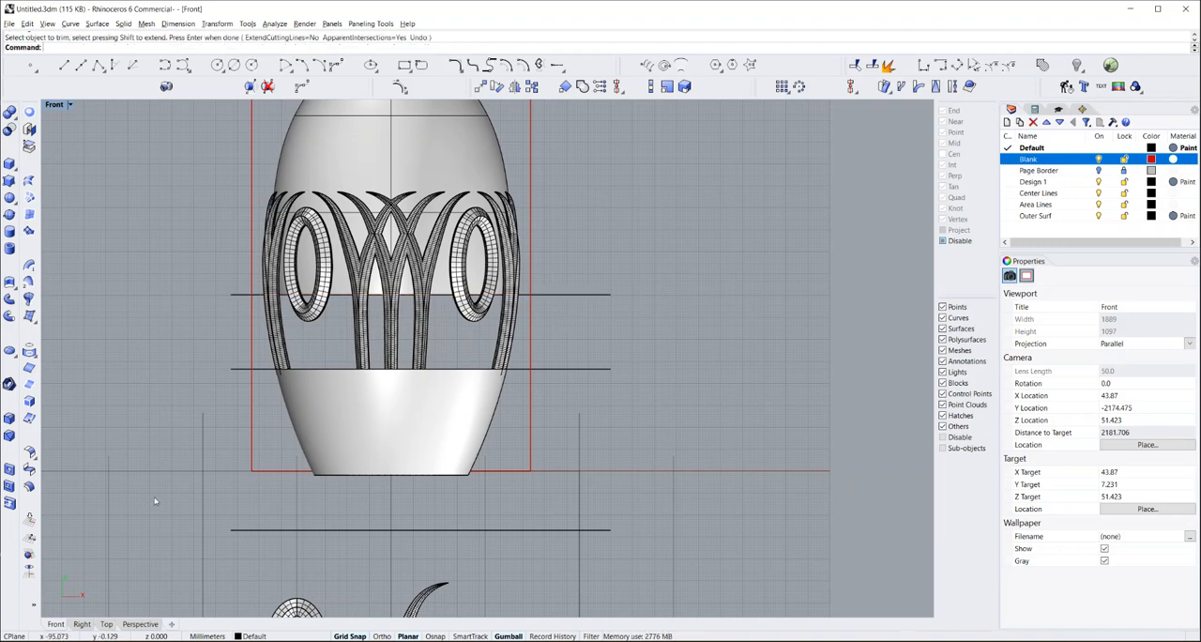
In the Perspective view, hide the baked patterns by turning off the Design 1 layer
click(140, 624)
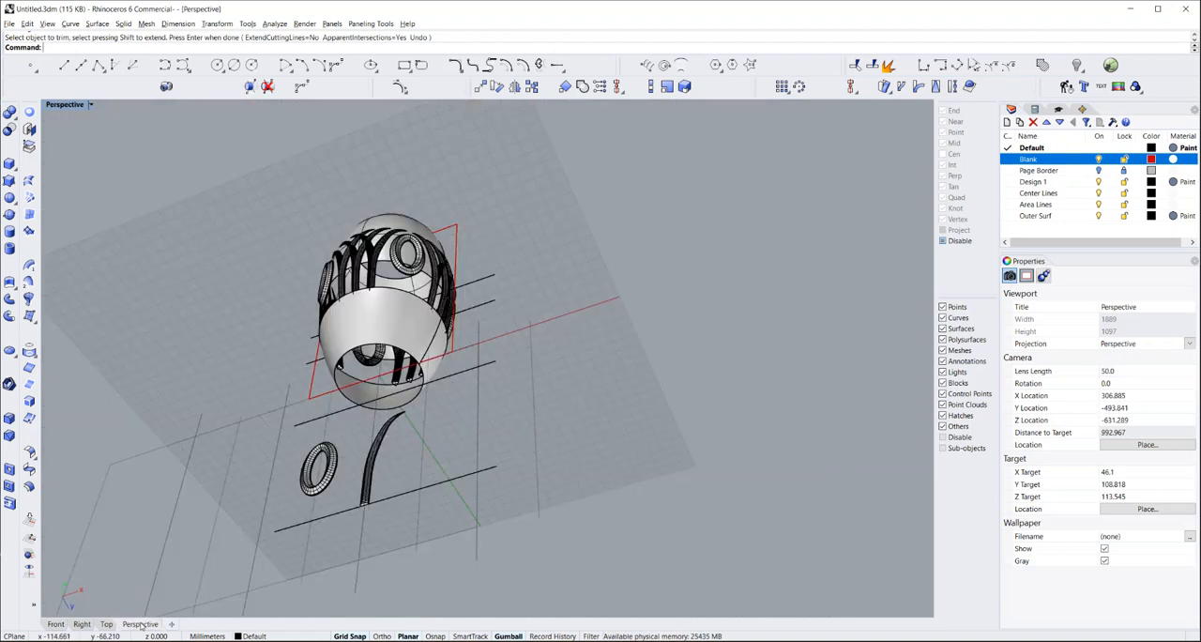
right_drag(312, 340, 442, 487)
scroll(442, 488, up, 8)
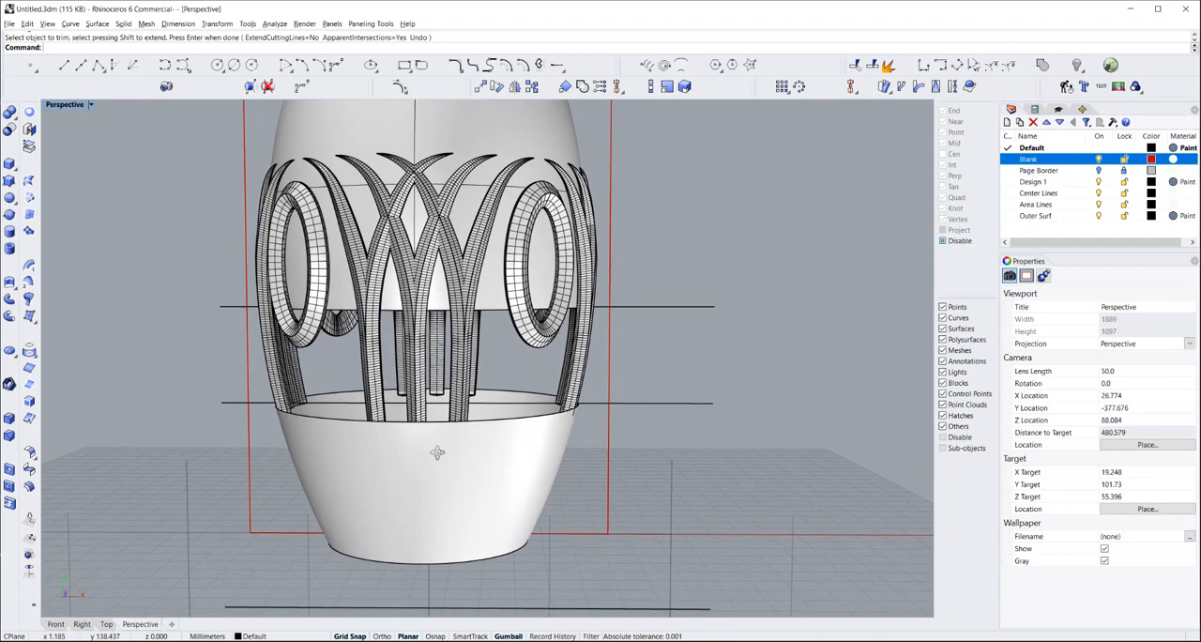
right_drag(436, 452, 439, 451)
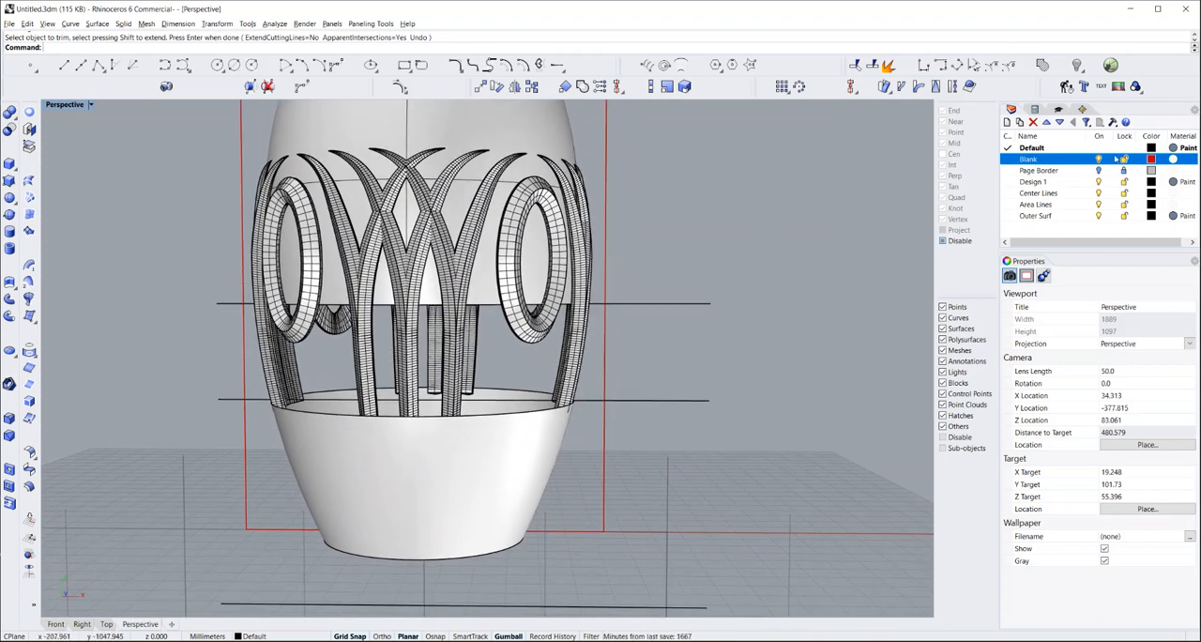
click(1099, 182)
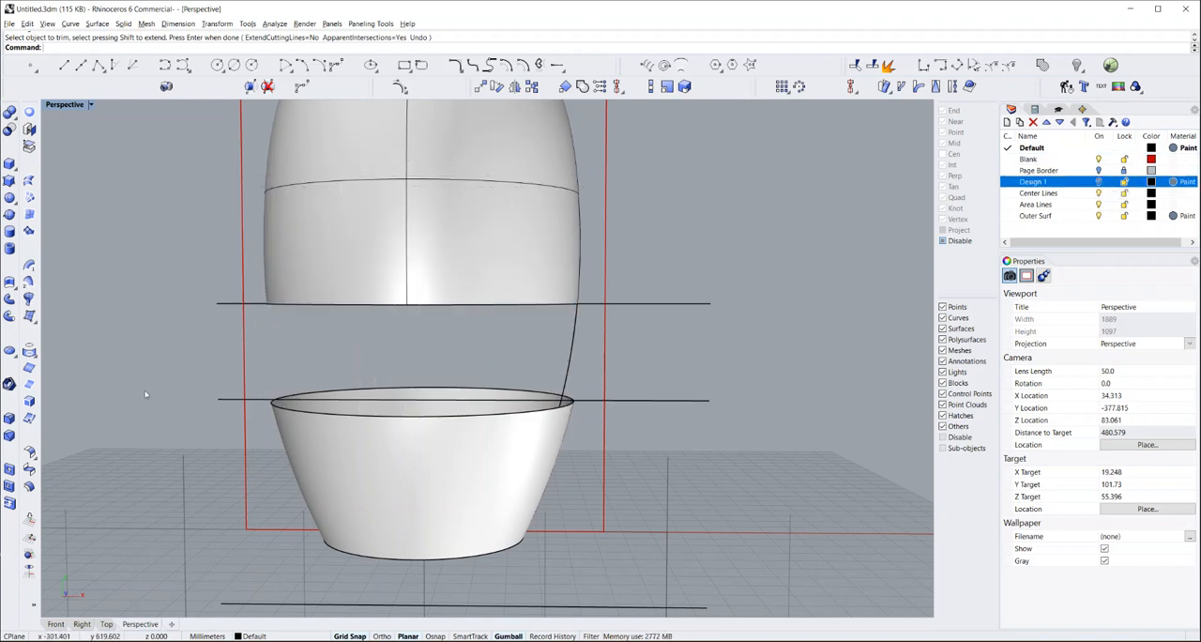
Blend the lower edge of the upper vase surface to the rim of the revolved base, using Tangency at both edges
click(29, 469)
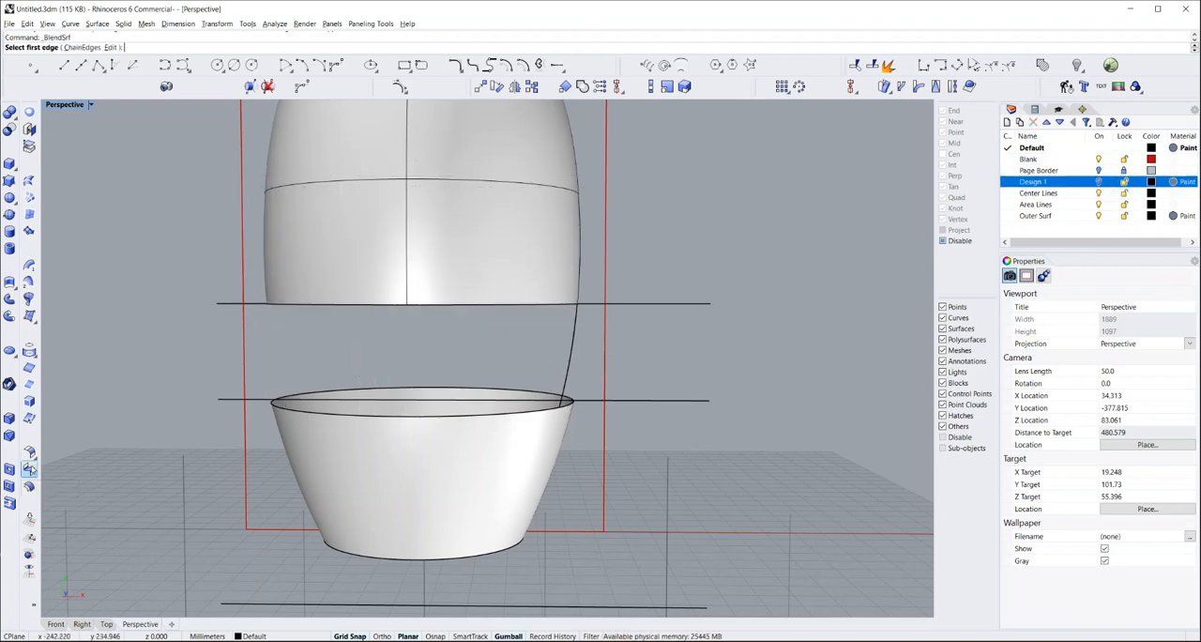
click(515, 305)
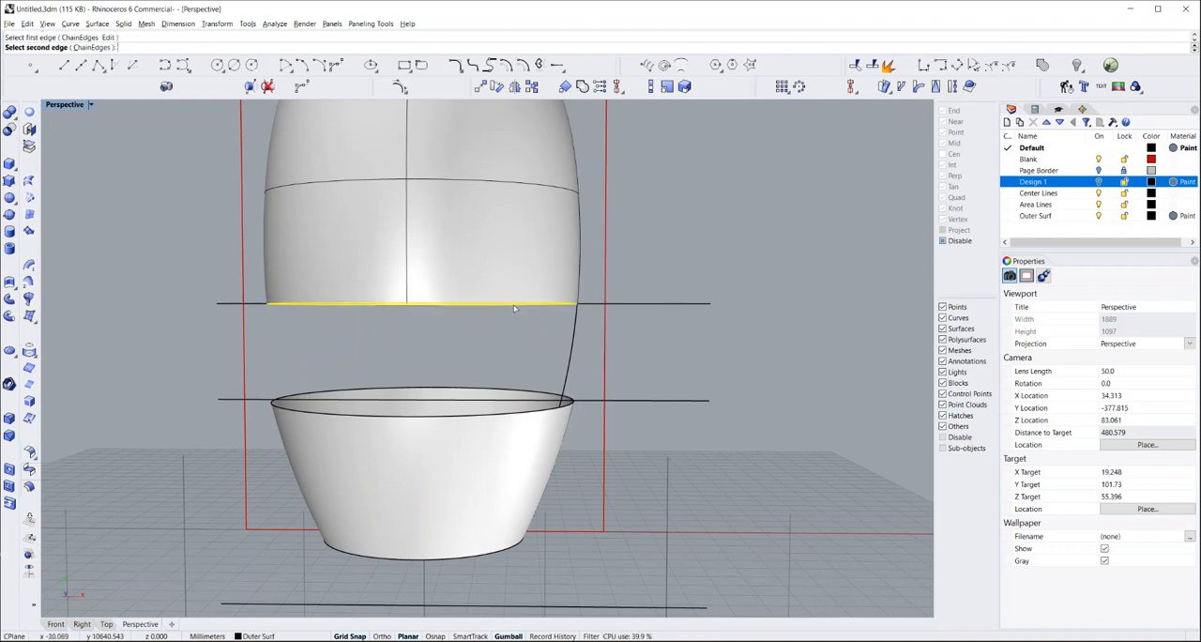
click(534, 413)
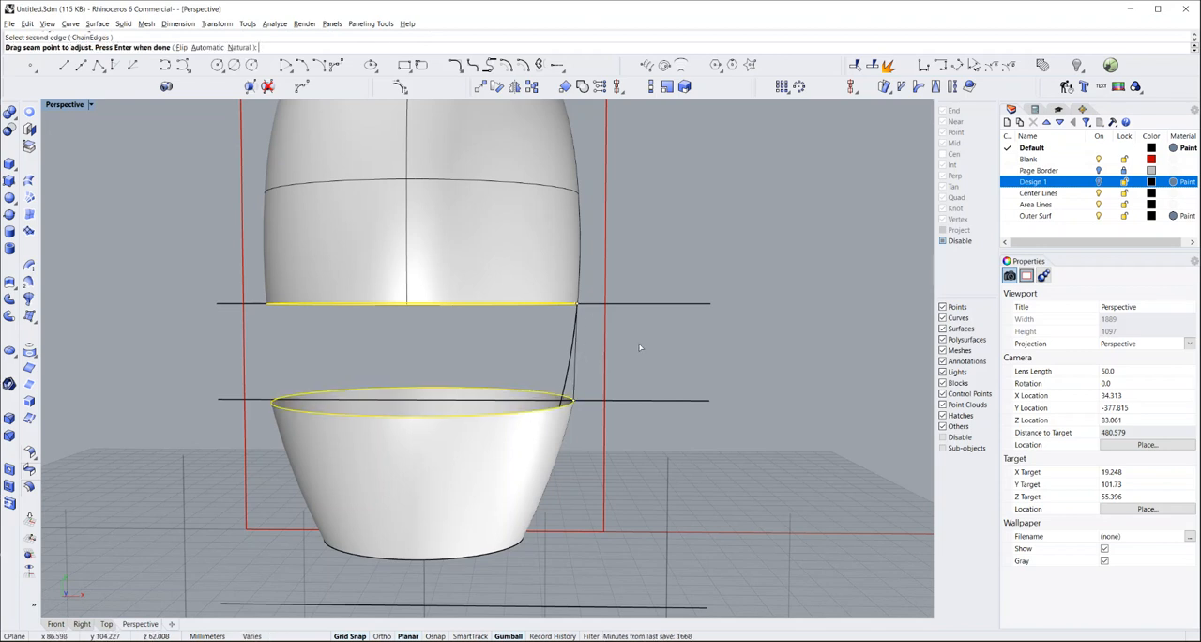
key(Return)
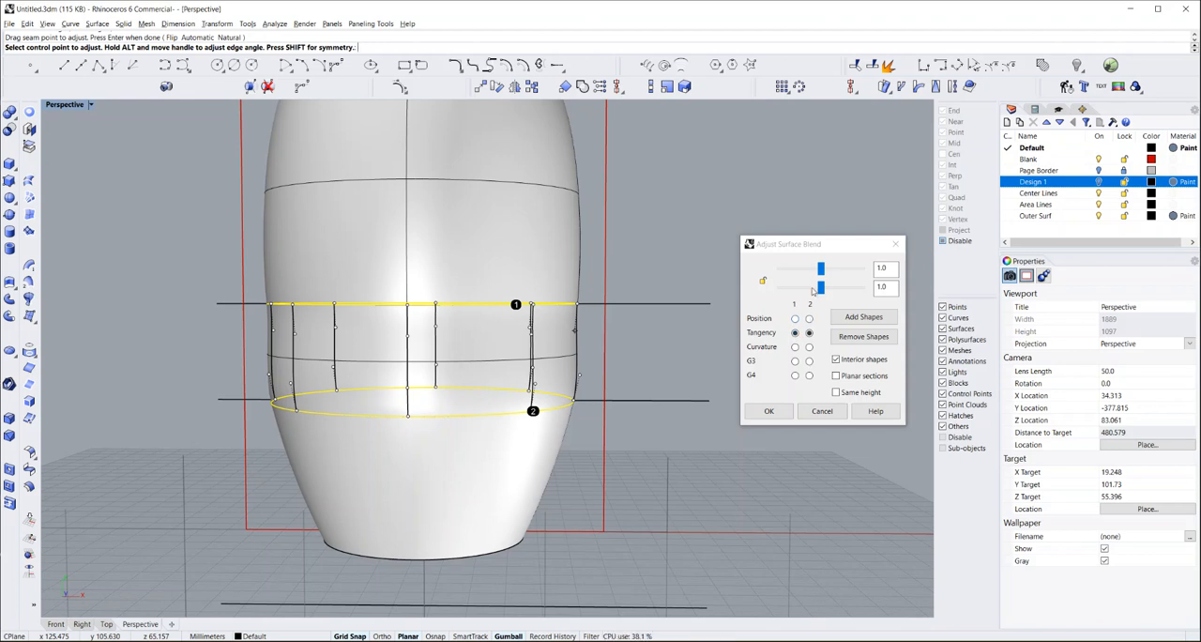
click(769, 412)
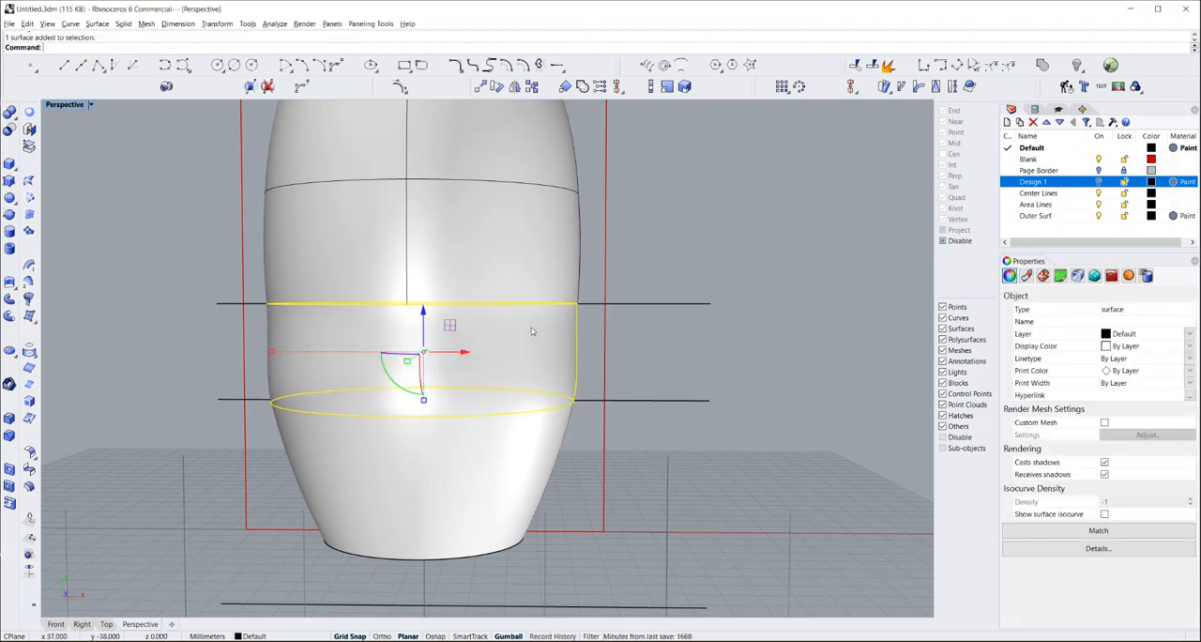
Join the blend surface with the upper vase surface and the revolved base into one polysurface
shift+click(519, 272)
shift+click(517, 447)
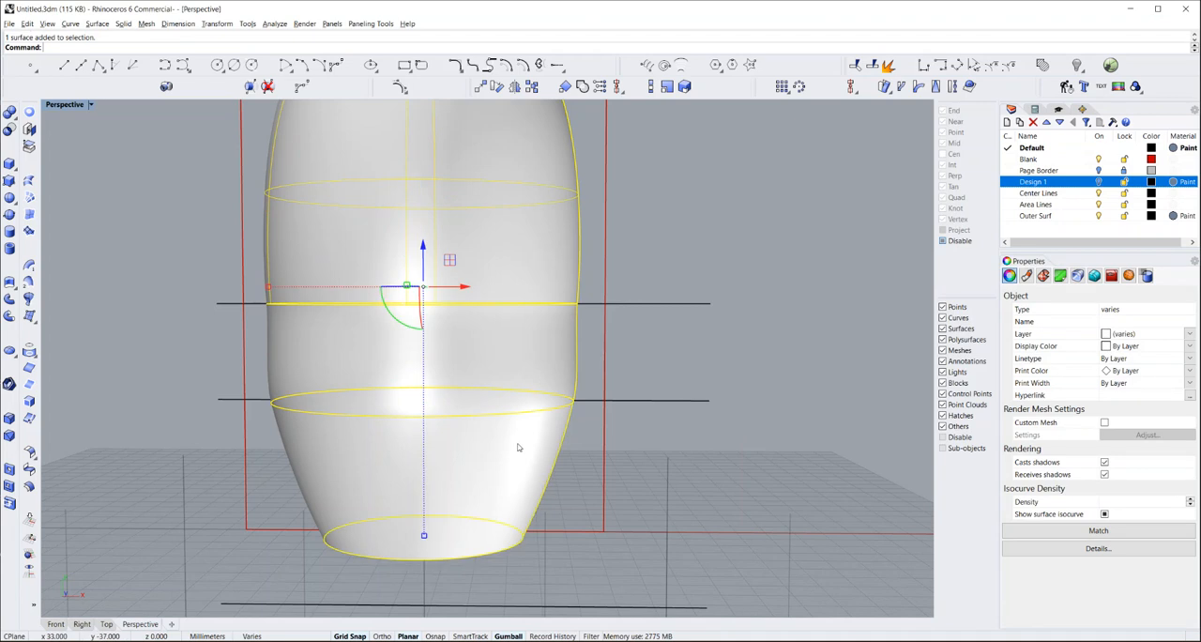
text(join)
key(Return)
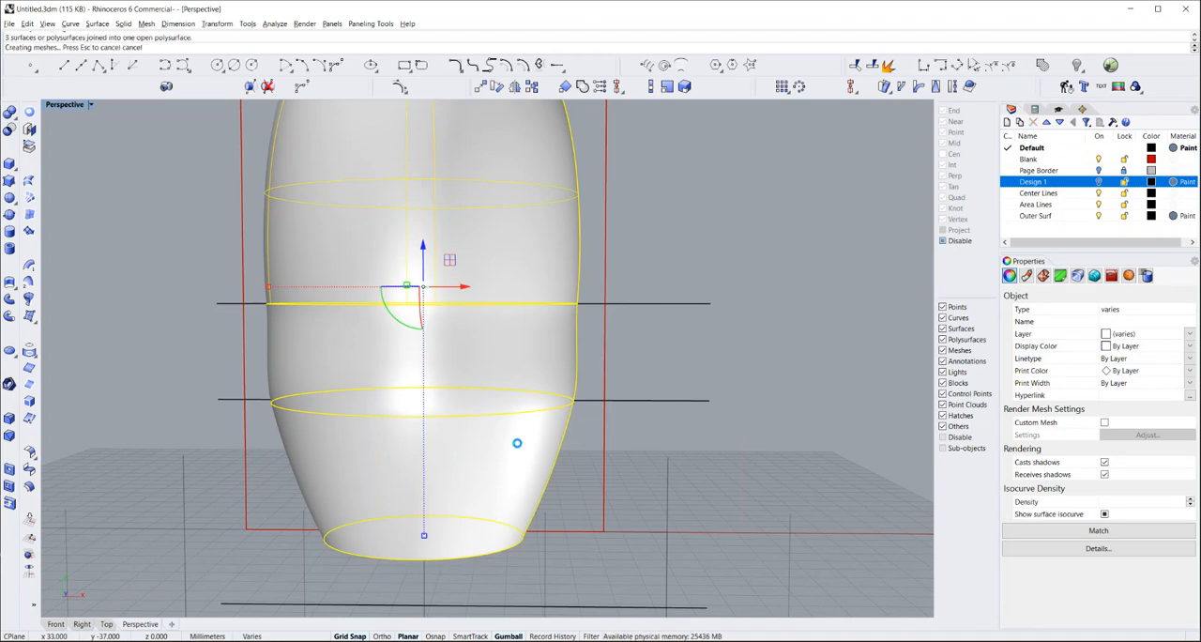
click(672, 361)
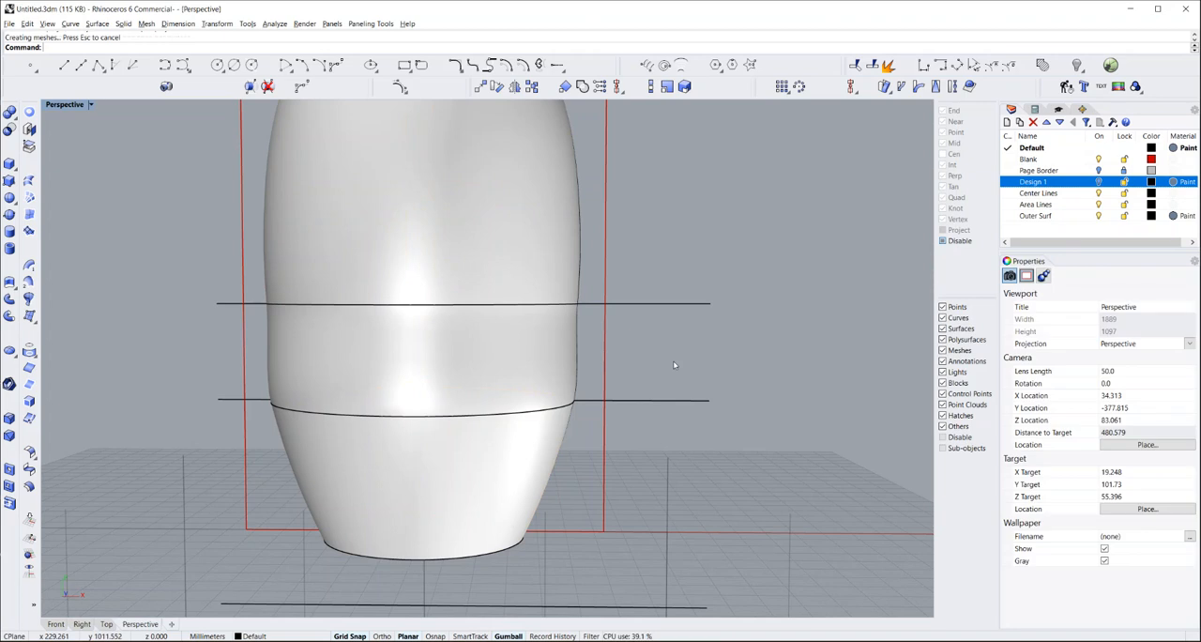
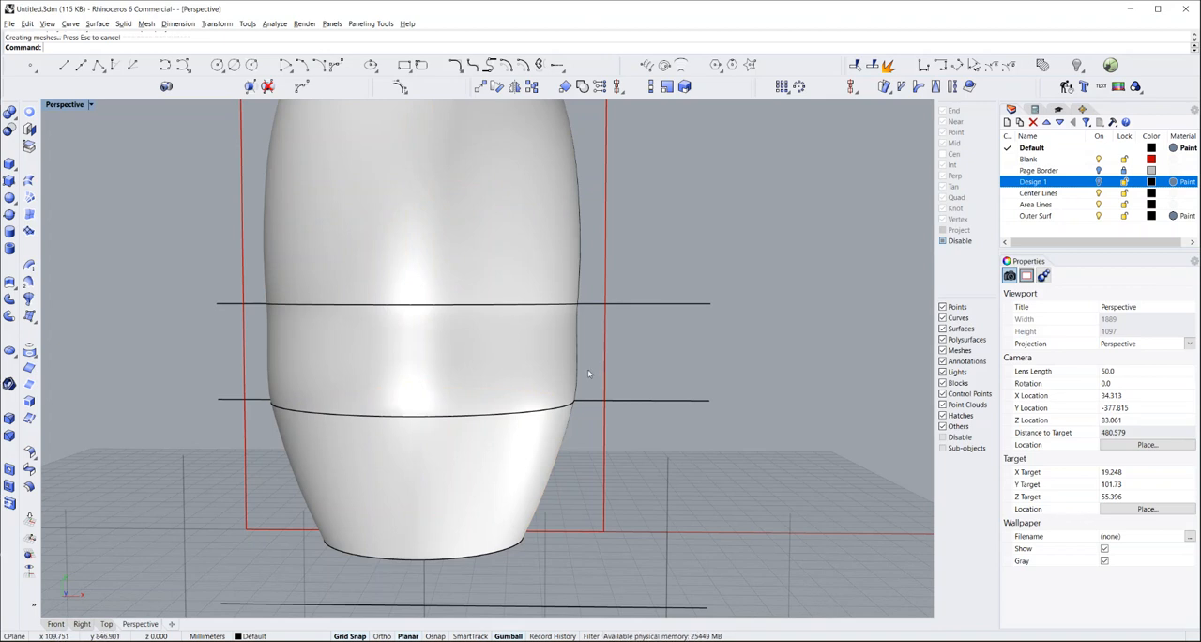
Turn the Design 1 layer back on to show the baked patterns around the vase
scroll(422, 362, down, 5)
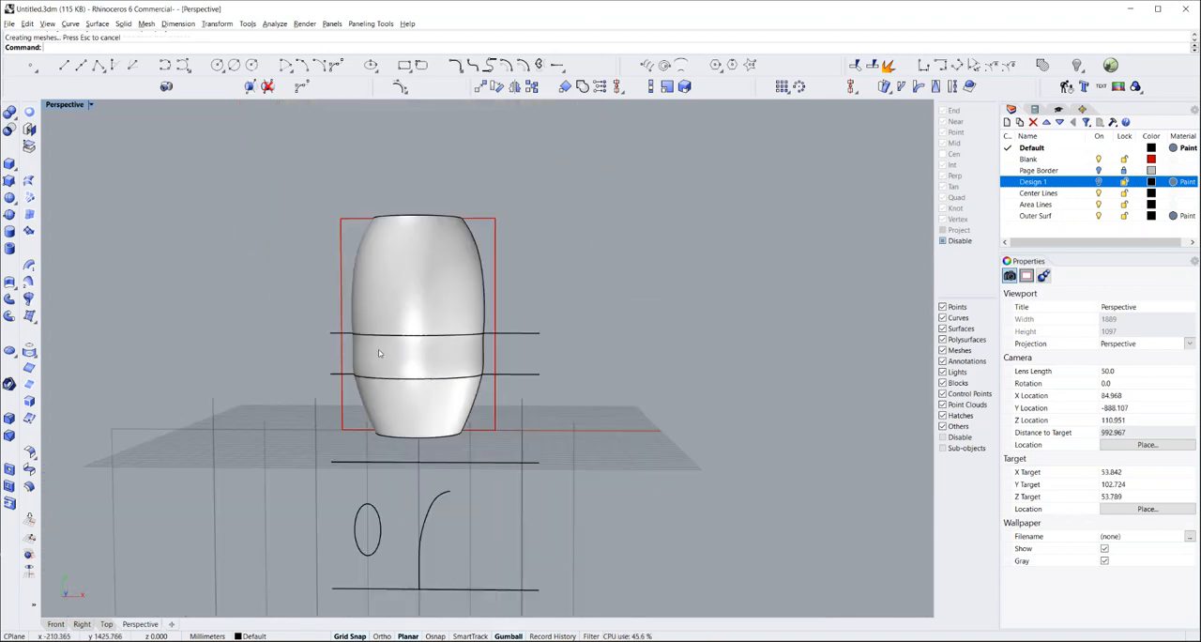
click(1100, 182)
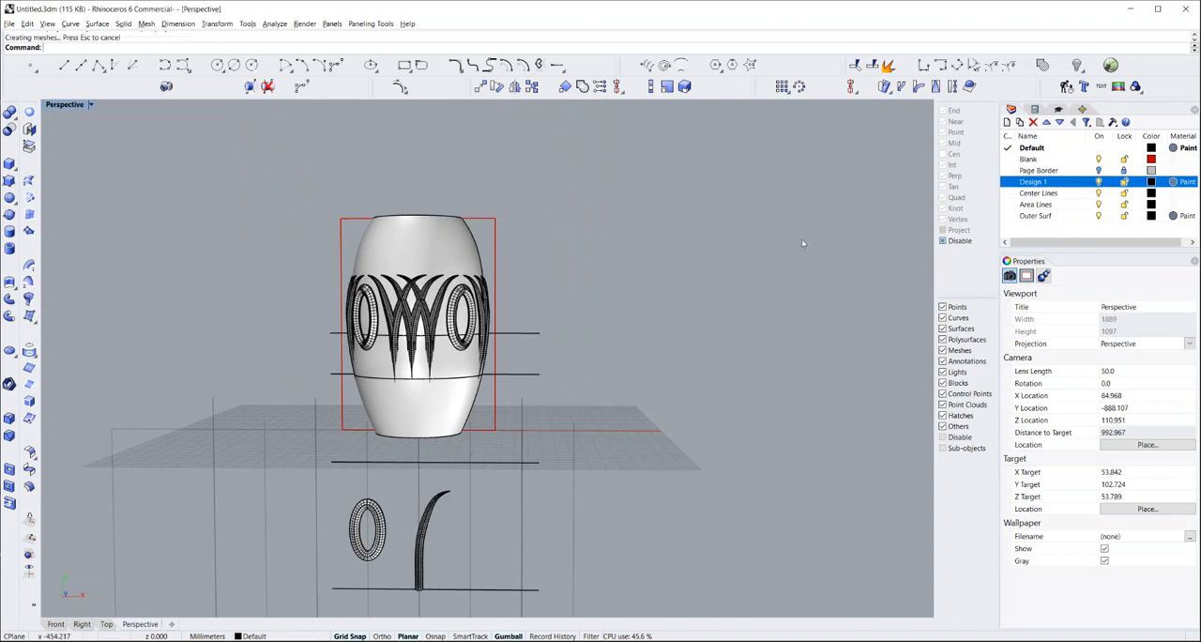
scroll(415, 367, up, 3)
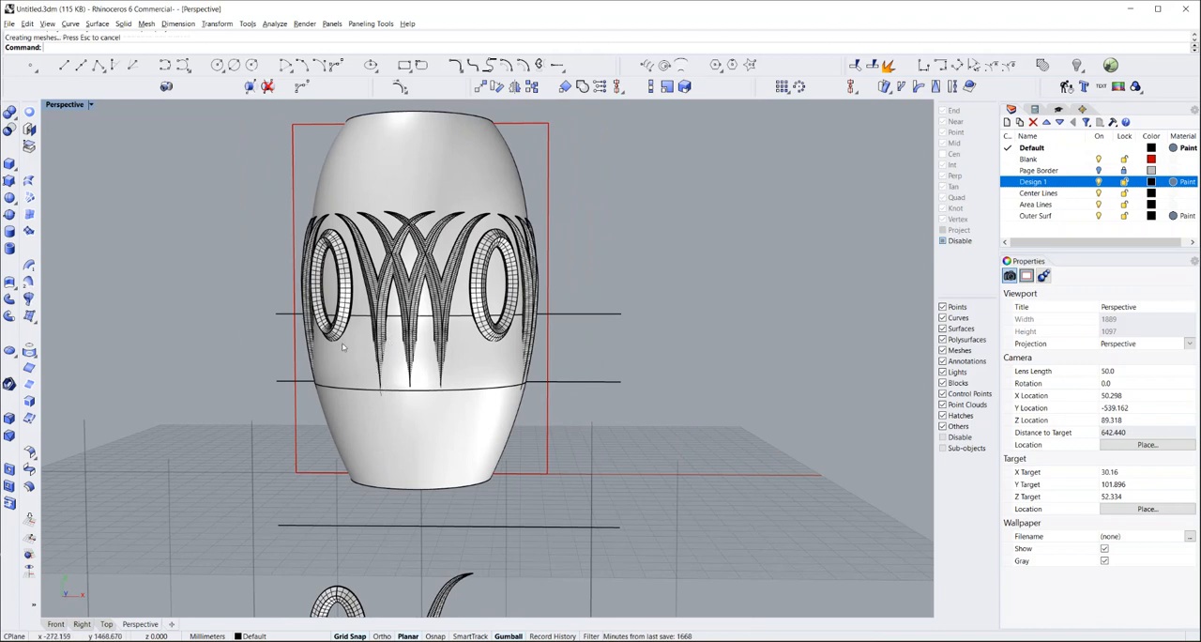
right_drag(196, 370, 185, 399)
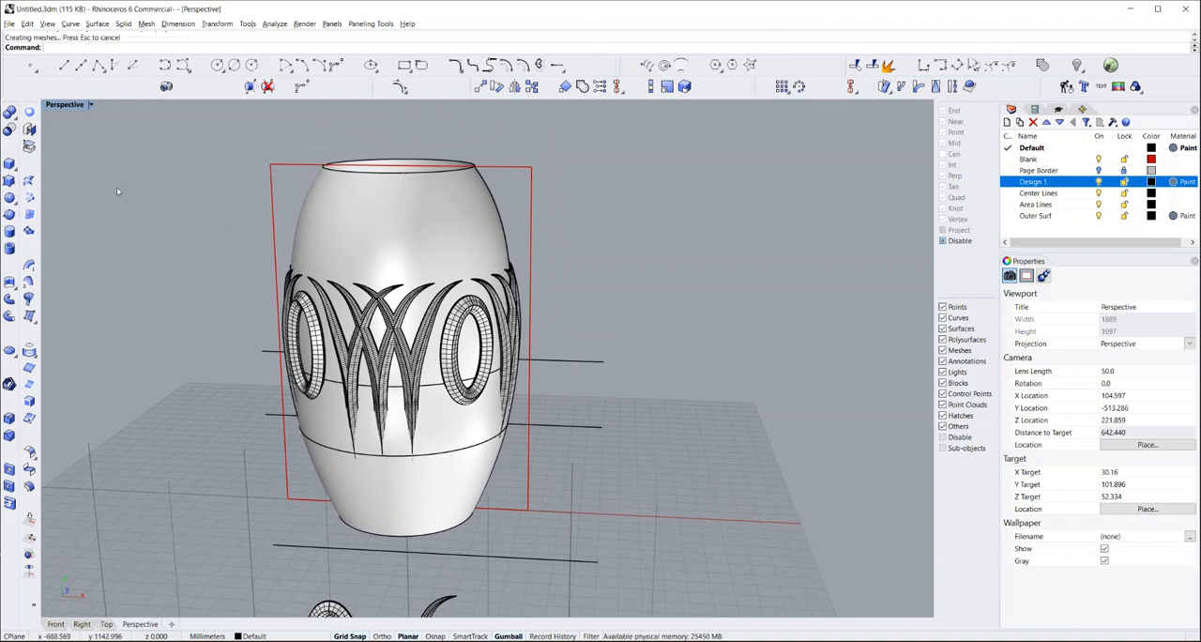
Set the Perspective view to Rendered display and examine the pattern relief on the vase
click(91, 104)
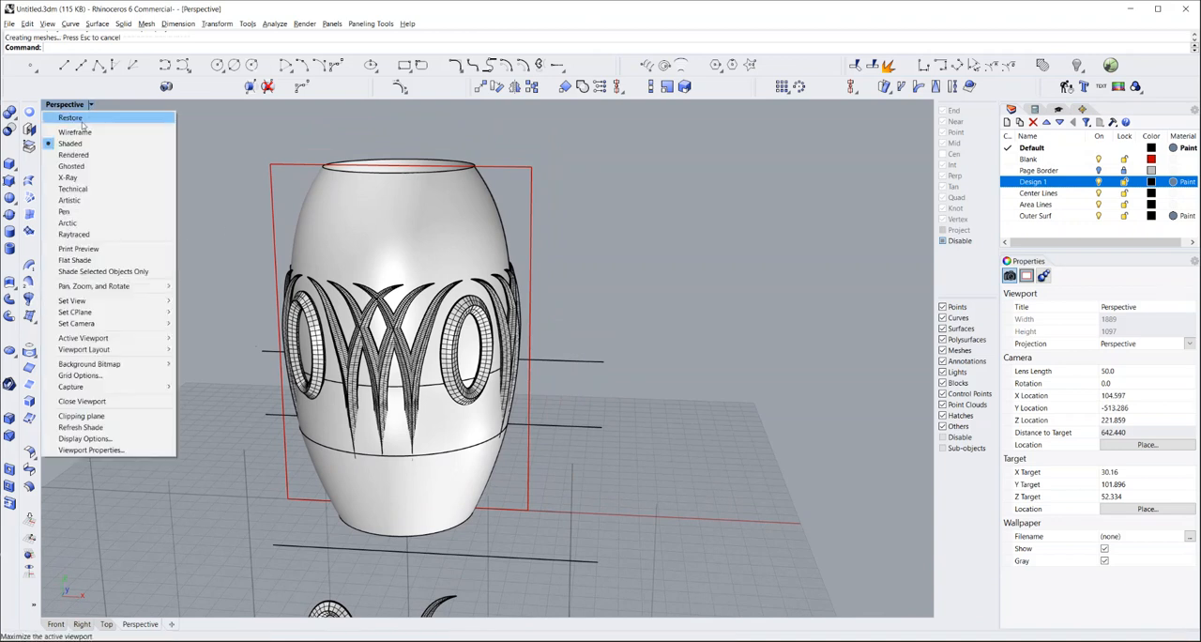
click(73, 154)
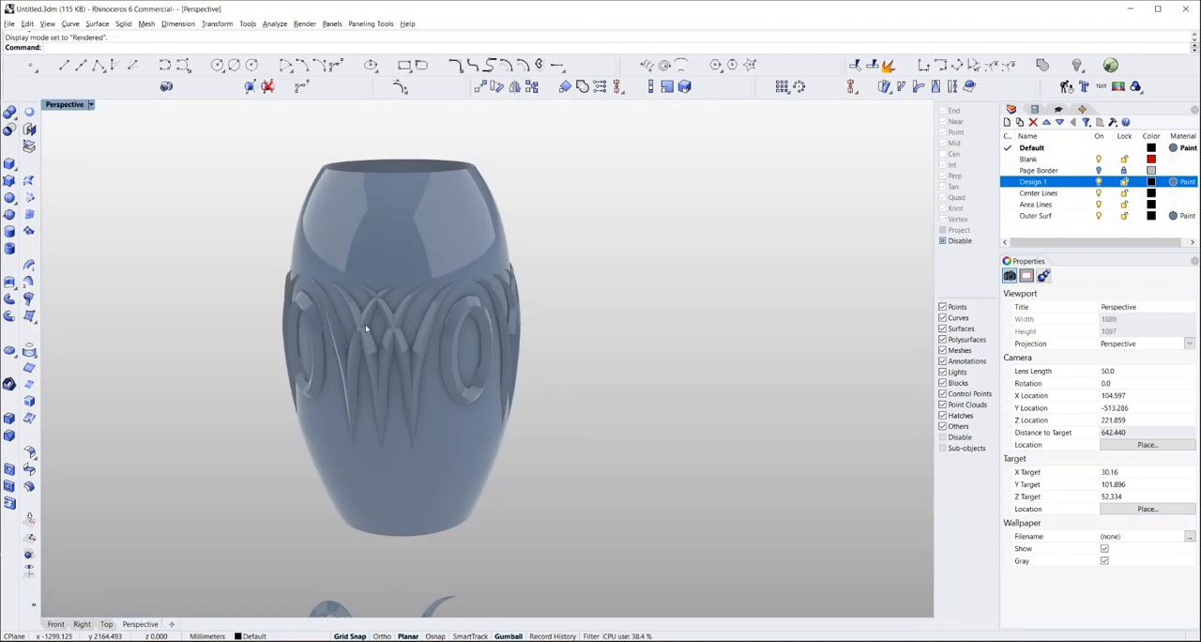
scroll(370, 345, up, 5)
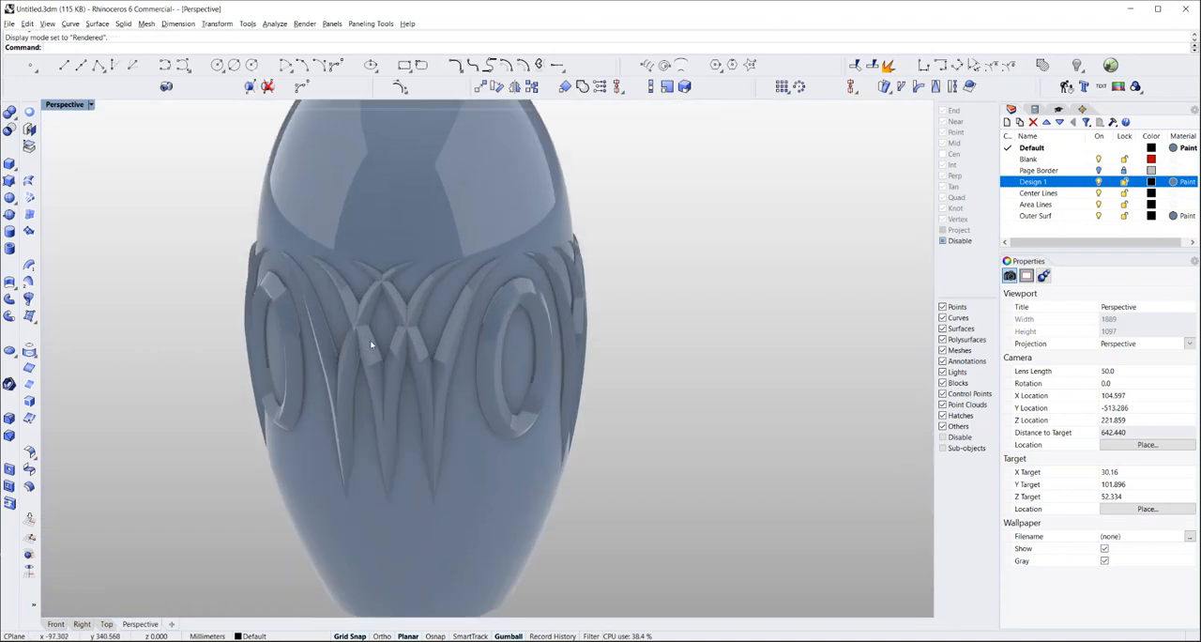
scroll(365, 337, down, 2)
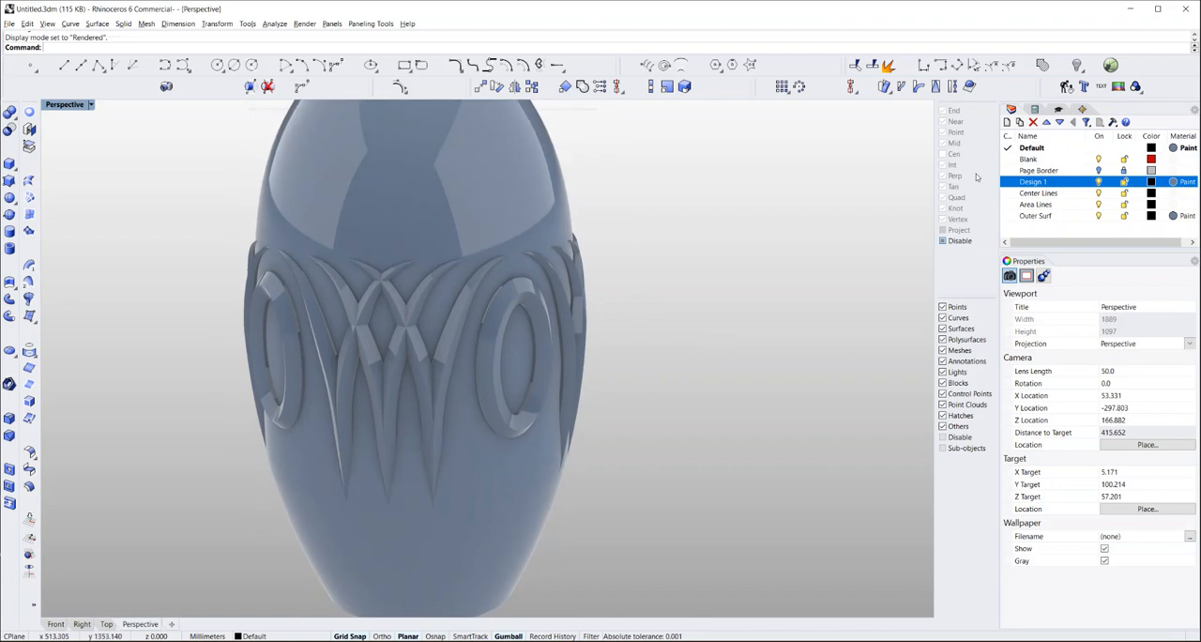
Set the Default layer's Paint material to an orange-red colour, RGB 216, 75, 43
right_click(1173, 152)
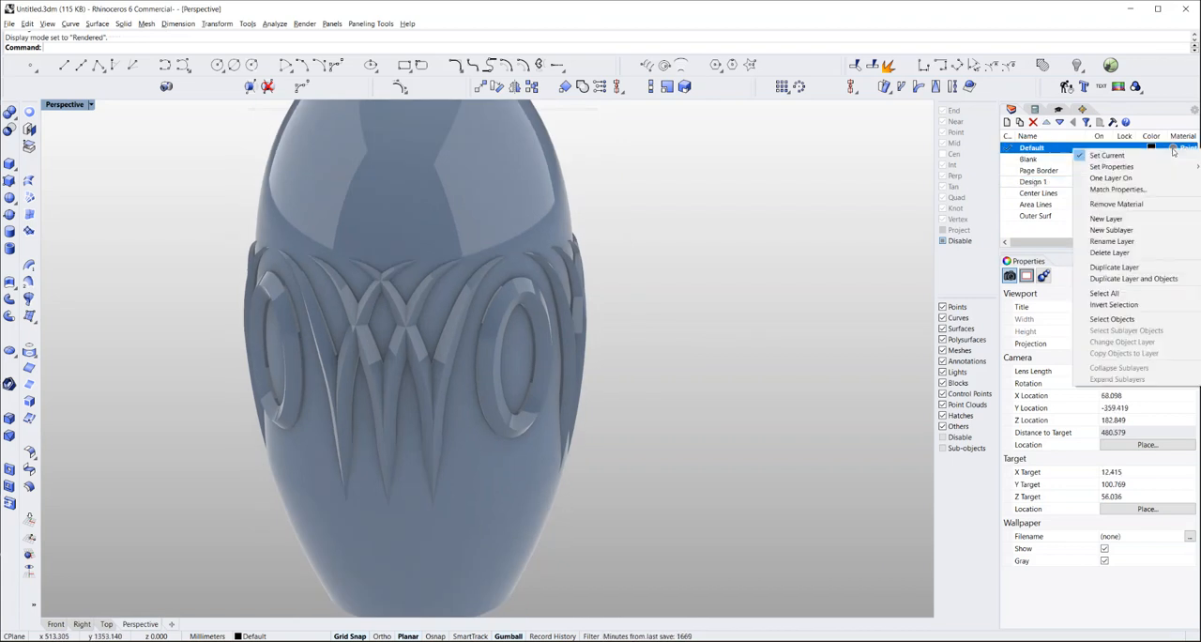
click(891, 266)
click(1178, 148)
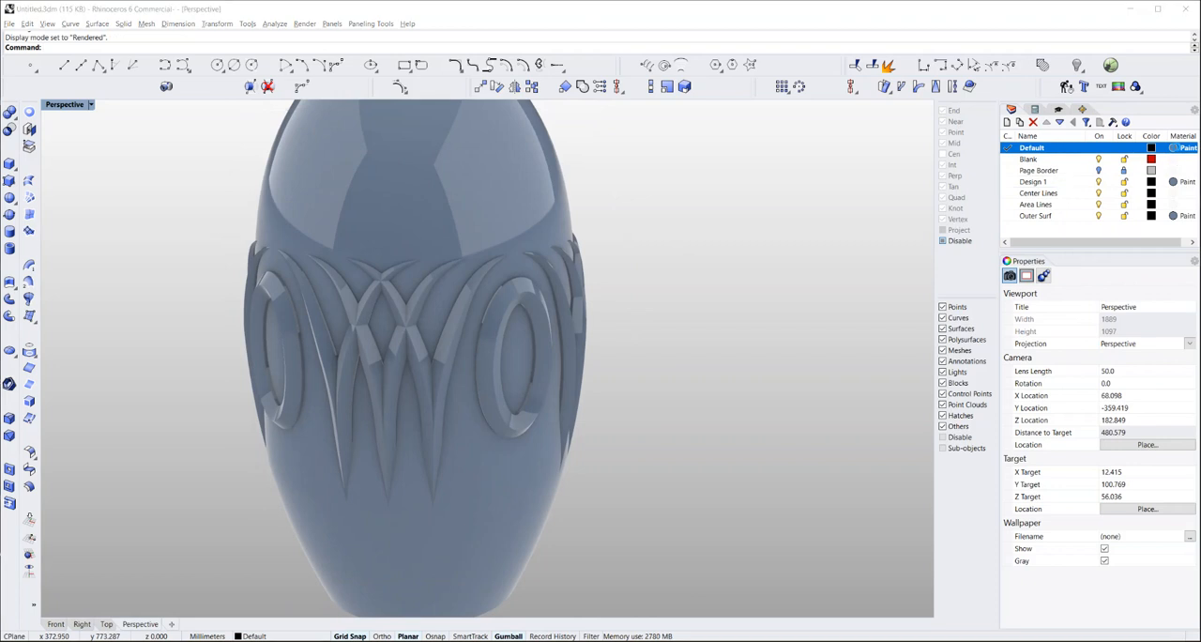
click(778, 342)
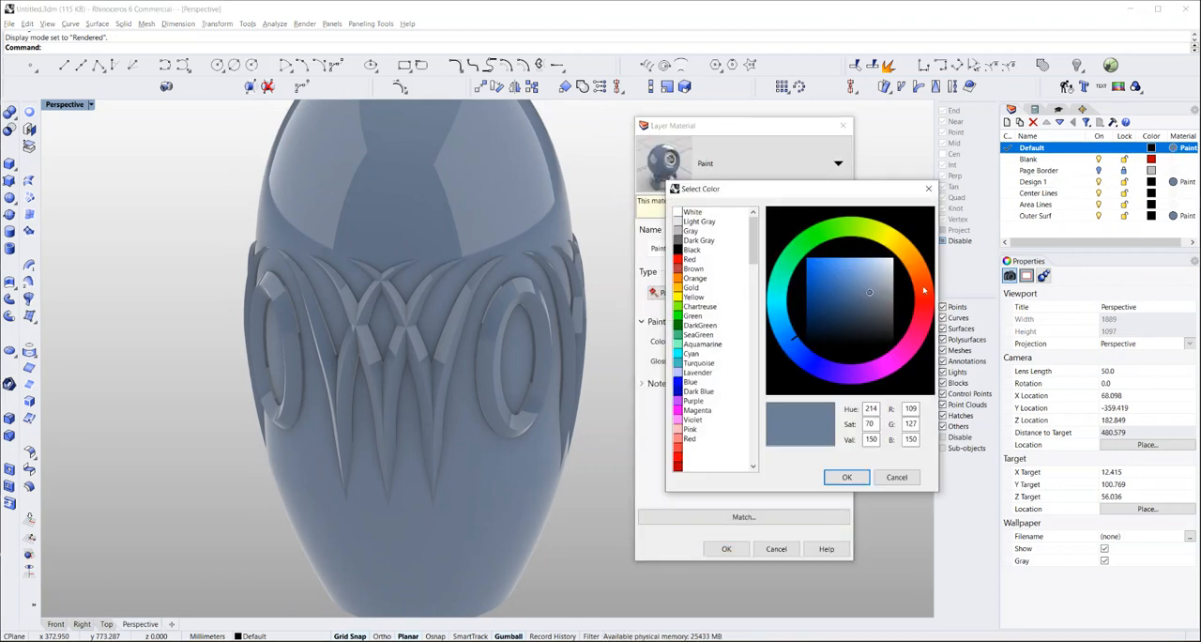
click(924, 291)
drag(869, 295, 823, 271)
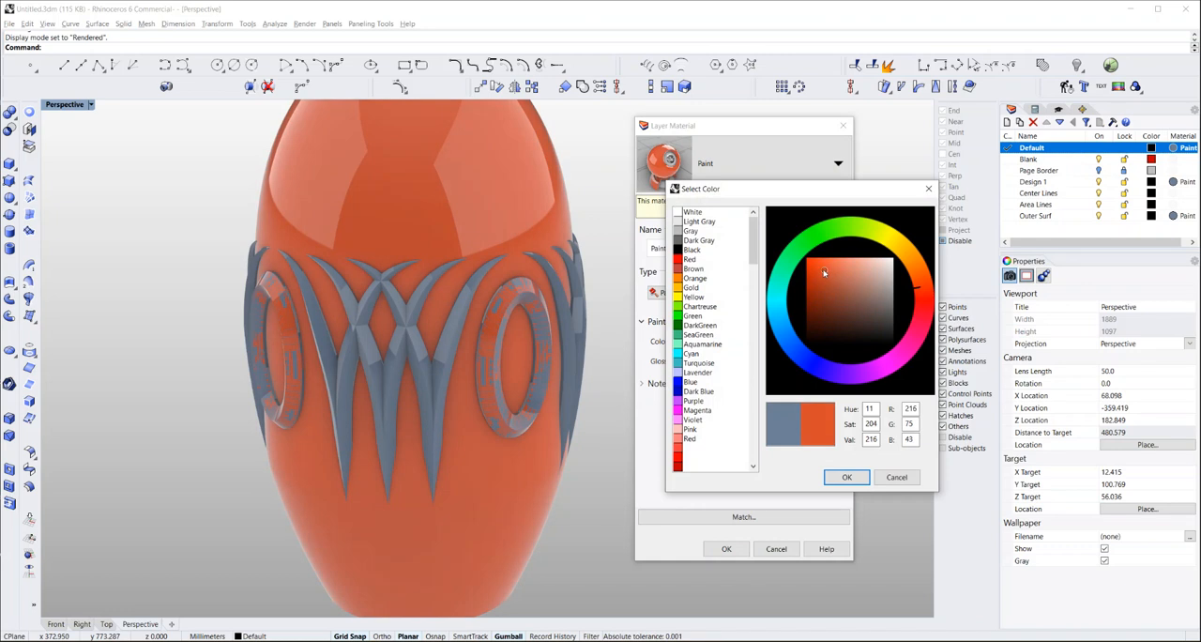
click(845, 477)
click(736, 550)
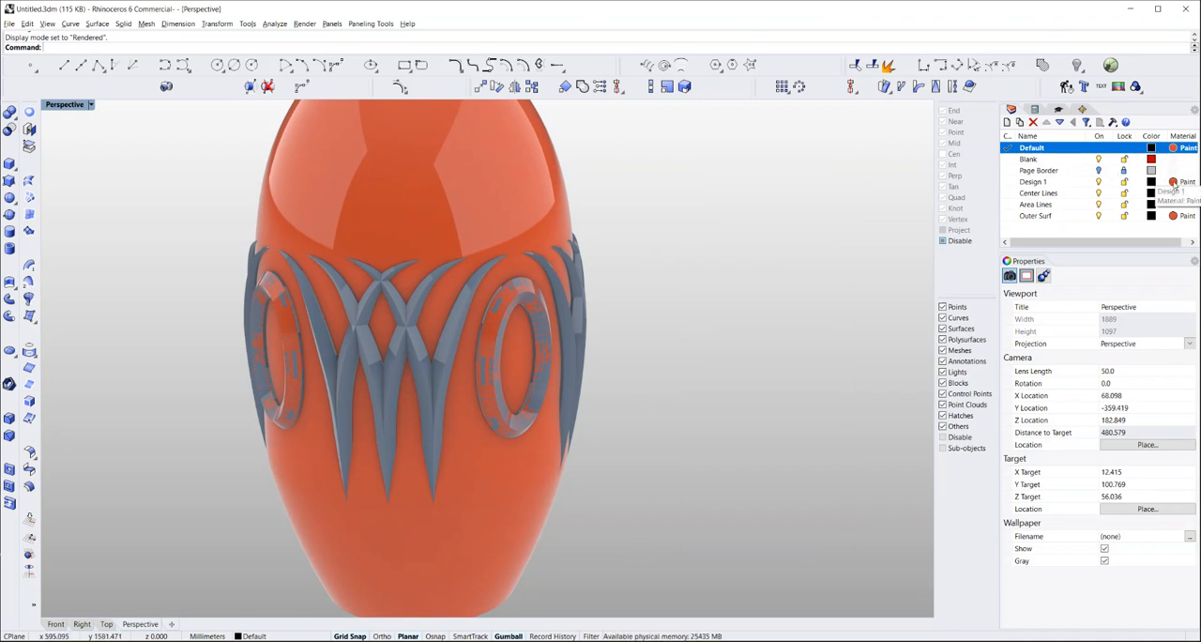
Check the Design 1 layer's material and the properties of one baked leaf pattern on the vase's edge
right_click(1173, 183)
click(784, 251)
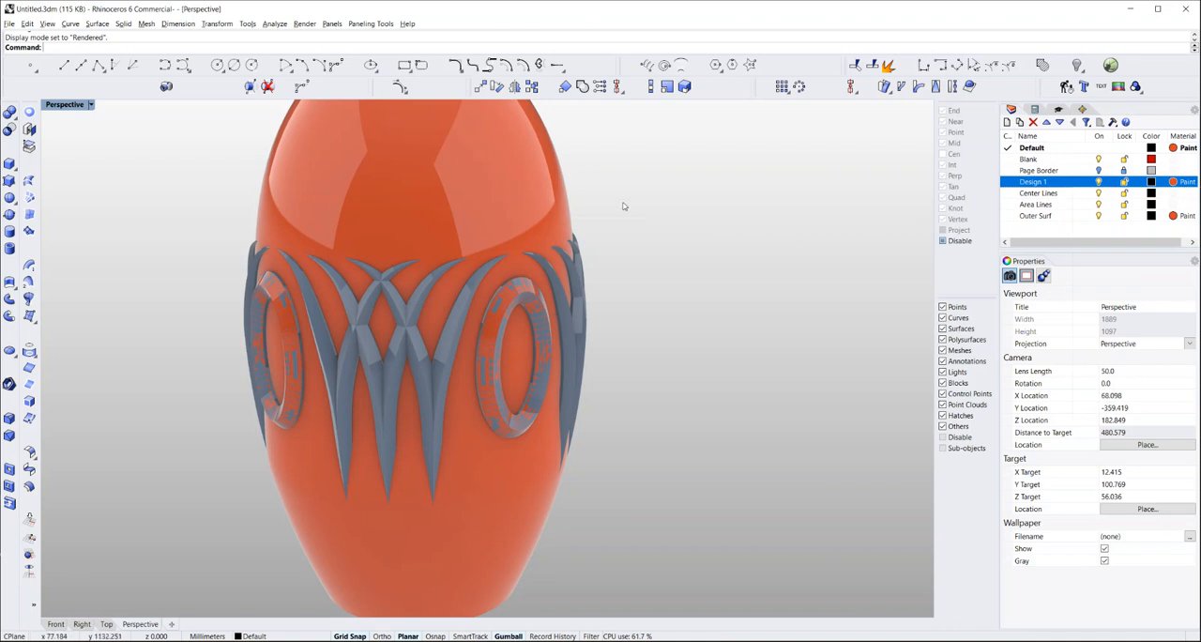
click(575, 283)
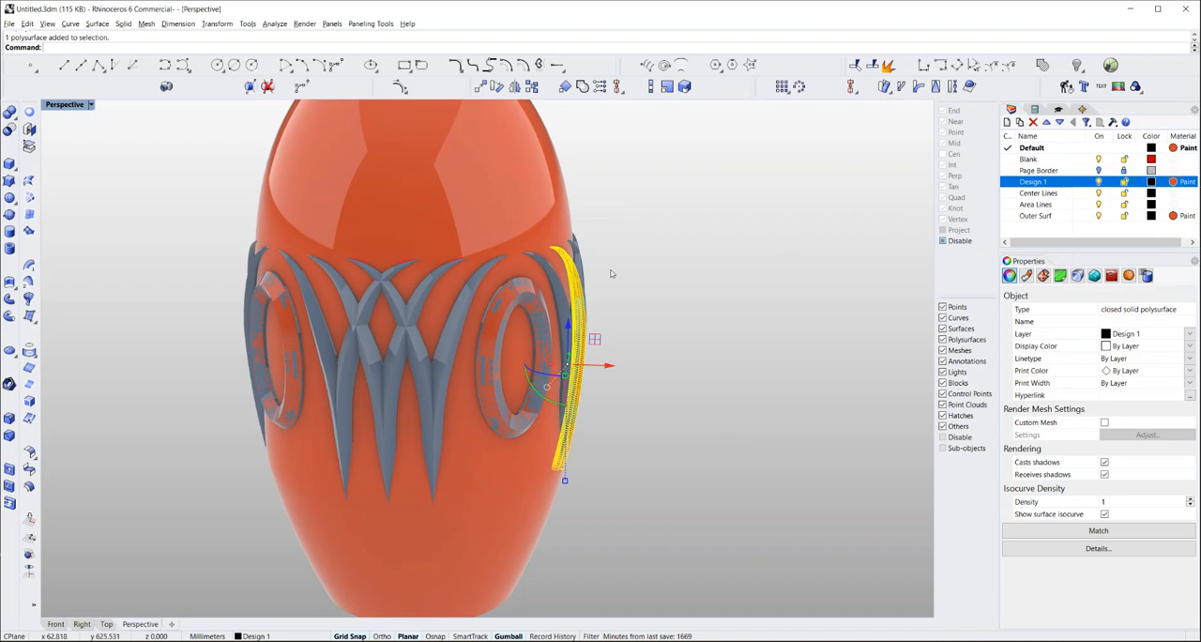
click(611, 273)
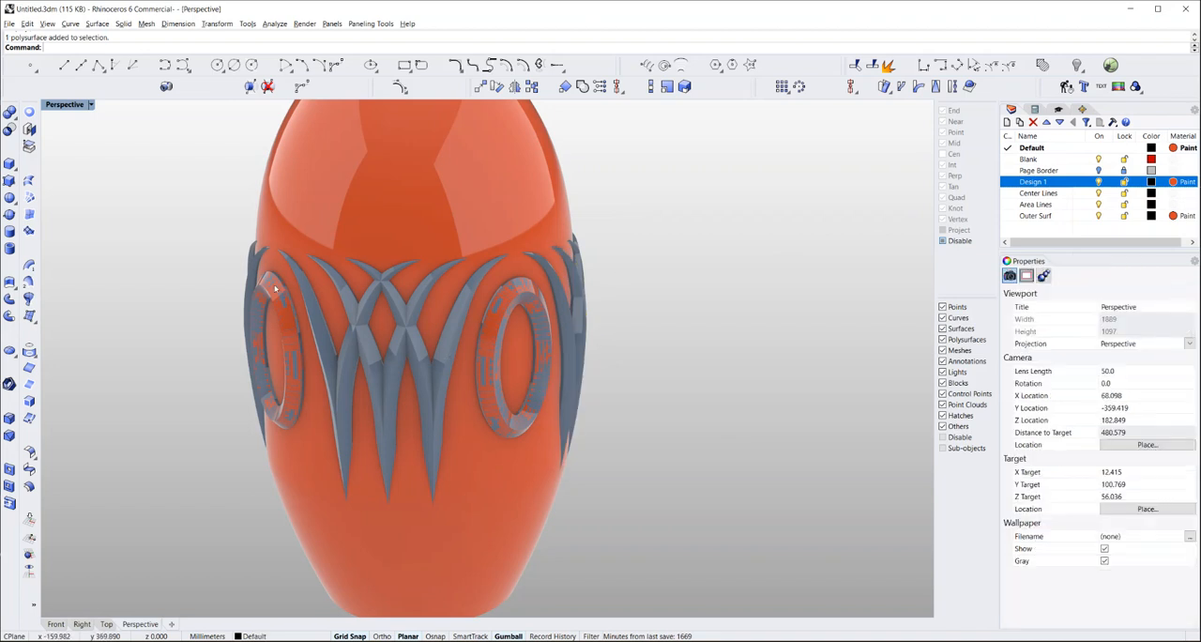
Return the Perspective view to Shaded display and switch to the Front view with the whole vase in sight
click(91, 105)
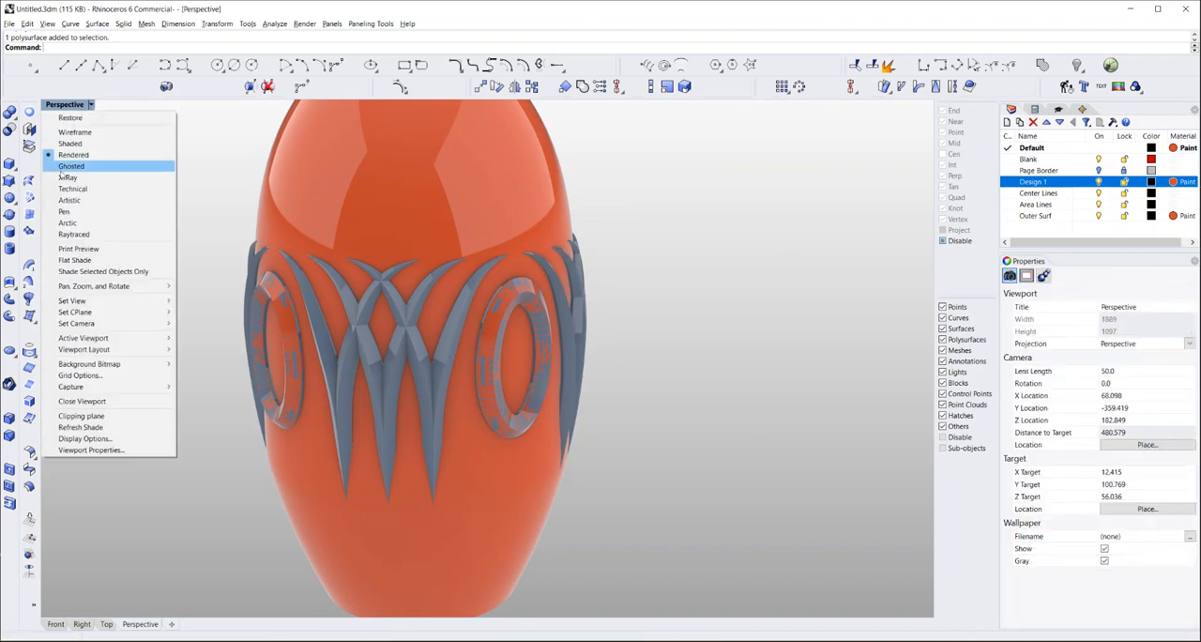
click(69, 144)
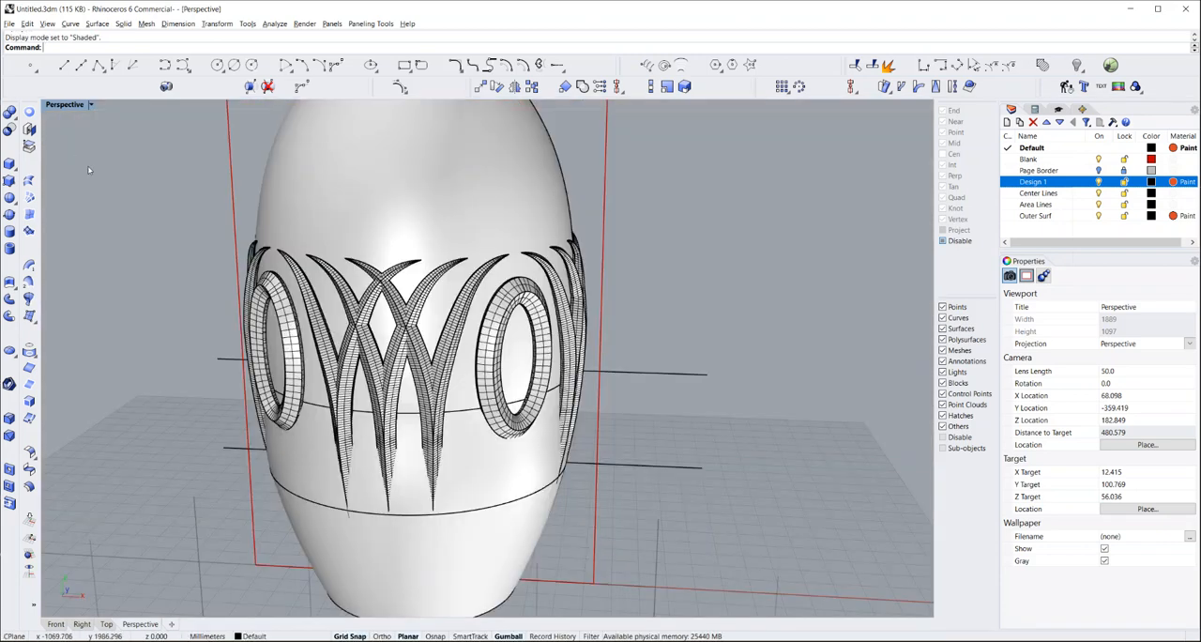
click(56, 624)
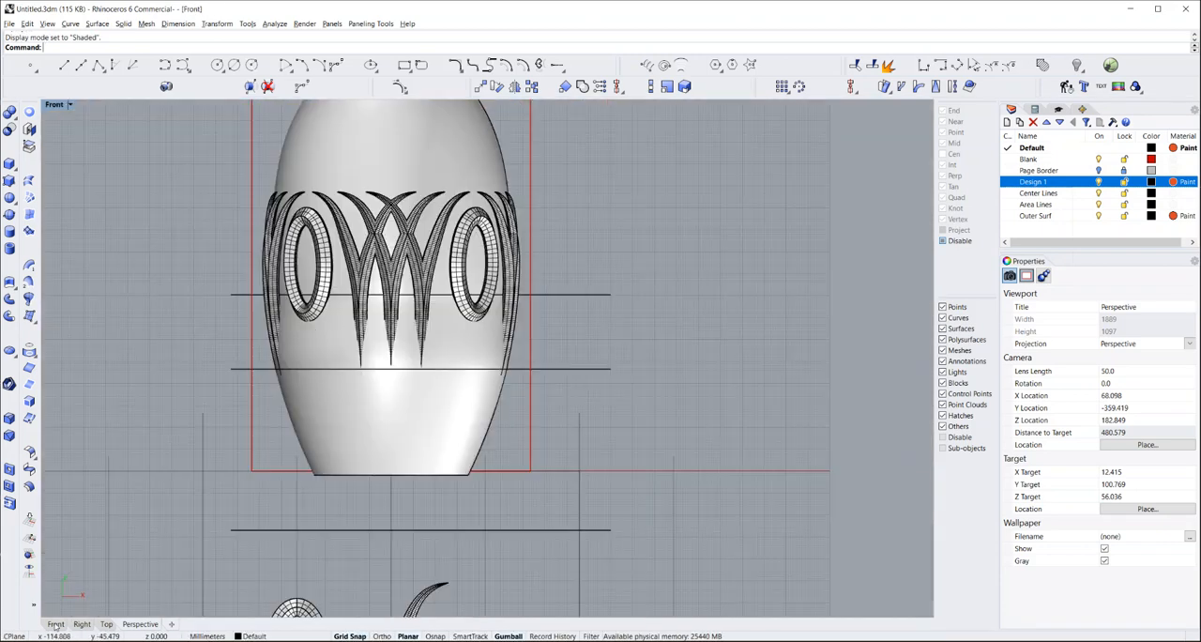
scroll(258, 405, down, 4)
scroll(362, 342, up, 3)
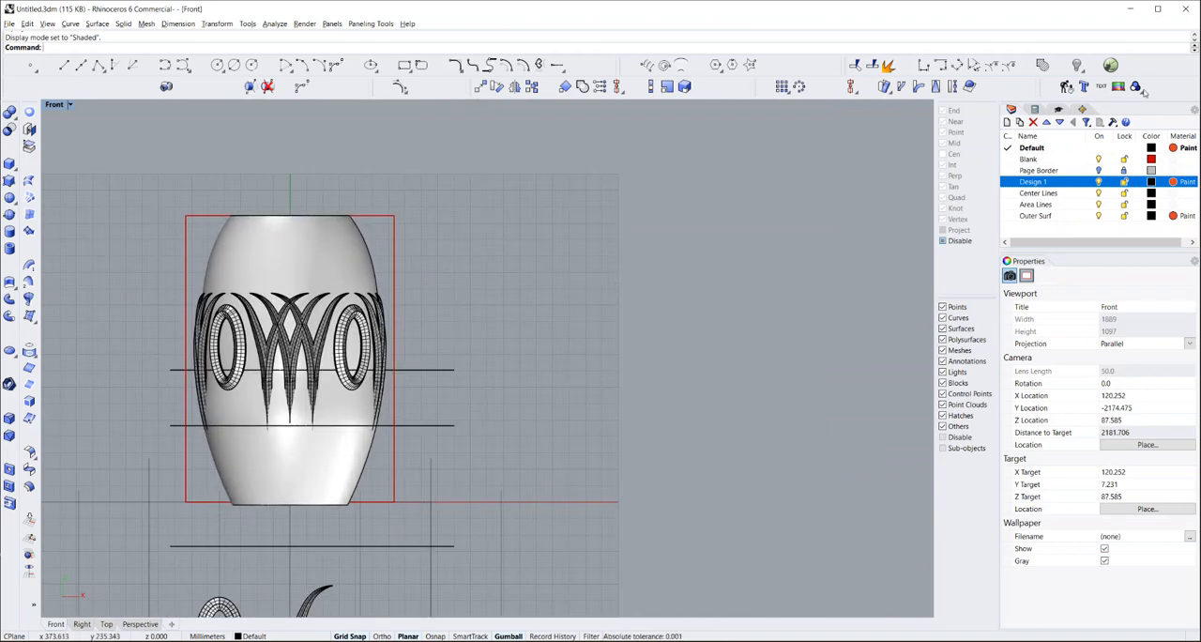
Bring up the Vase Master VIII definition in Grasshopper and delete the joined vase body from the model
click(1110, 64)
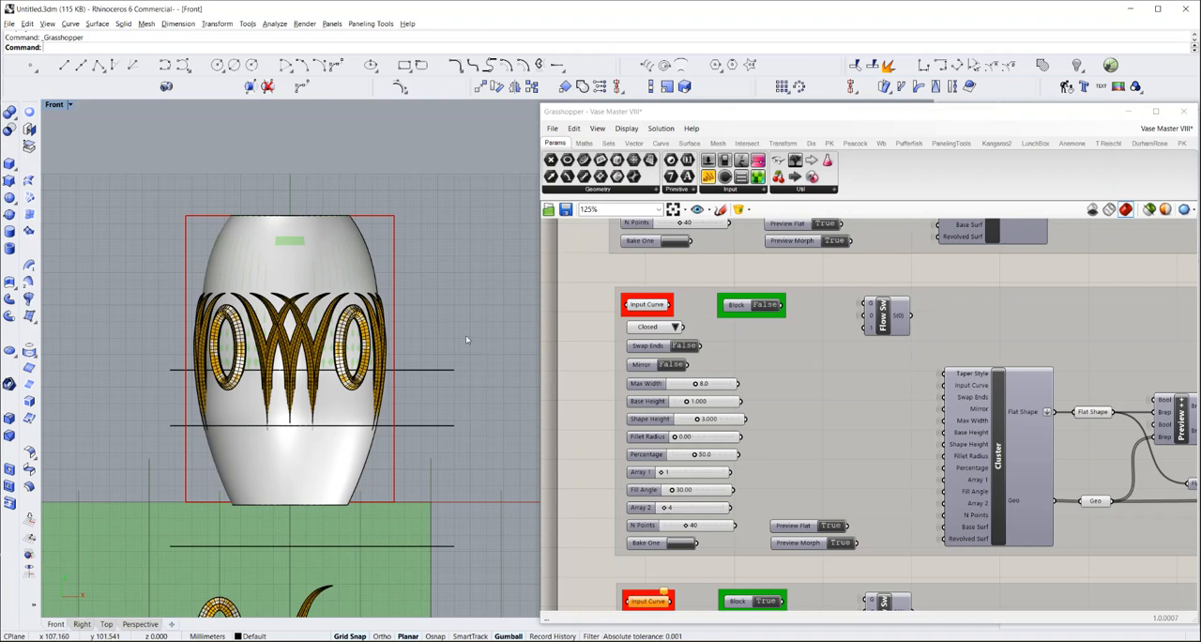
right_drag(444, 328, 432, 248)
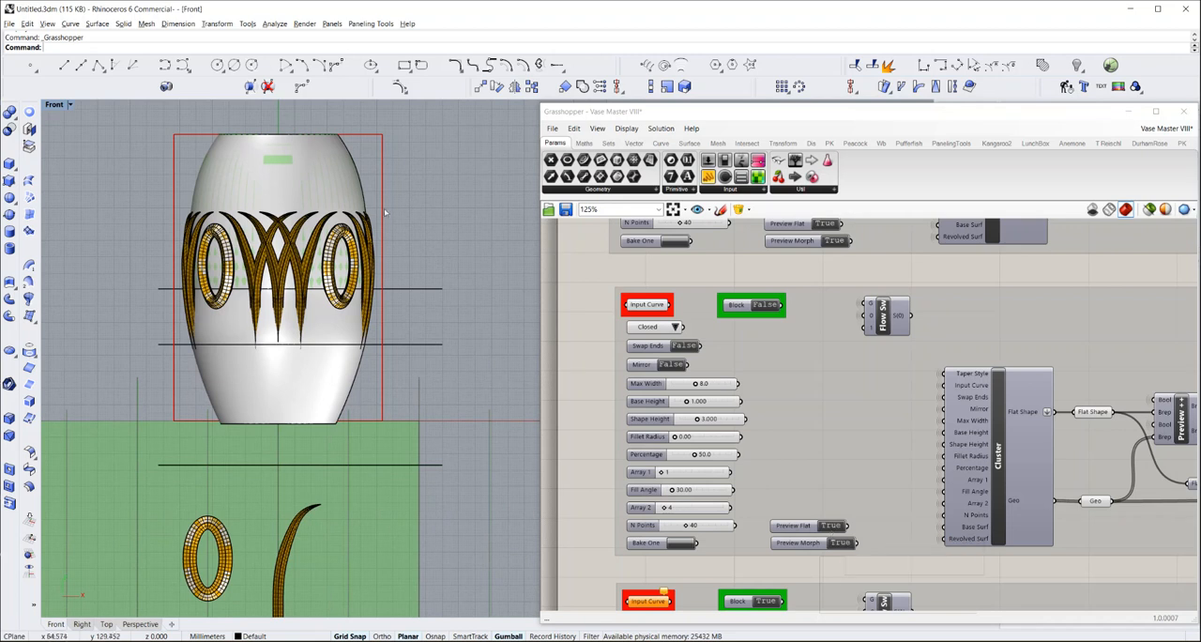
click(312, 191)
key(Delete)
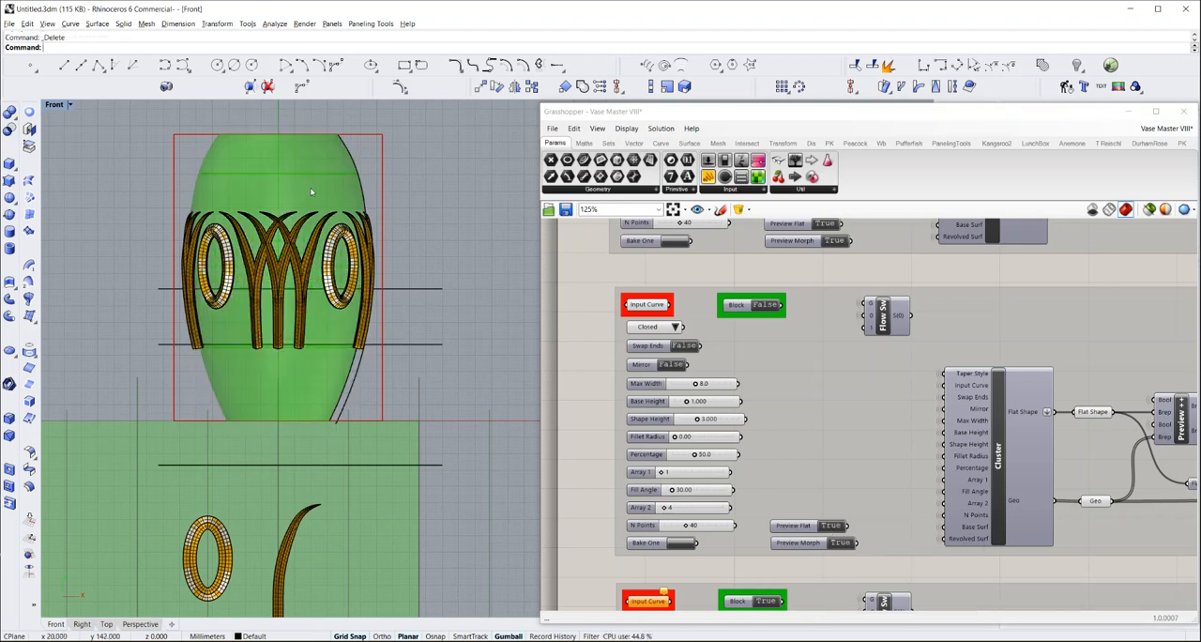
Delete the baked patterns around the vase and the flat baked leaf and ellipse ring below it
drag(148, 195, 386, 364)
key(Delete)
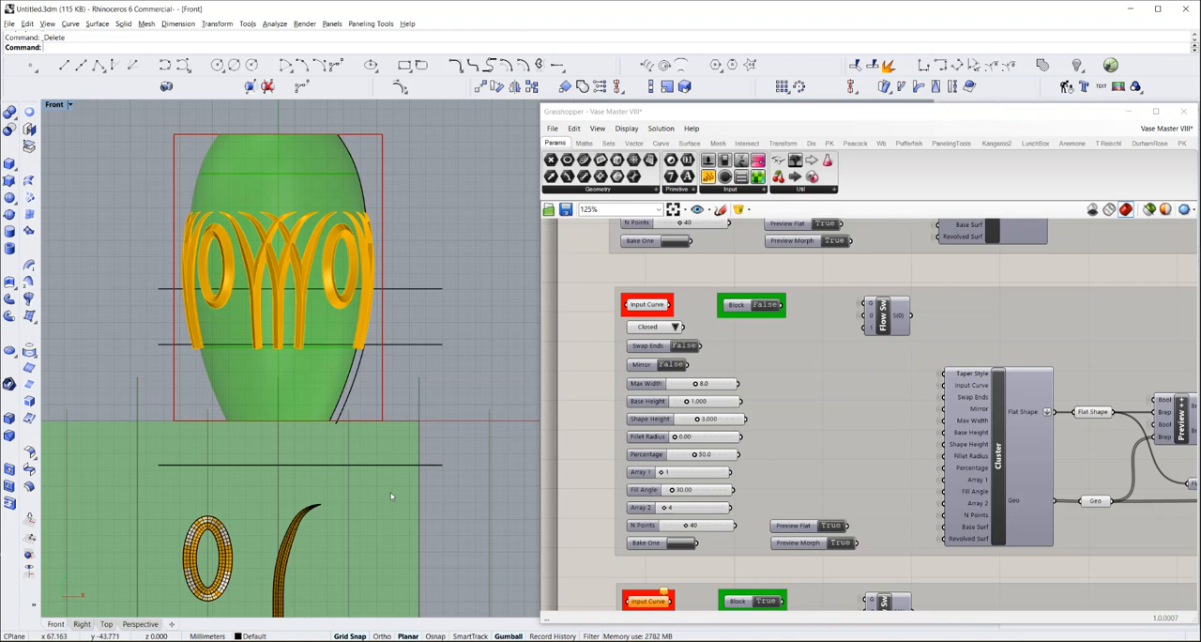
right_drag(444, 485, 461, 381)
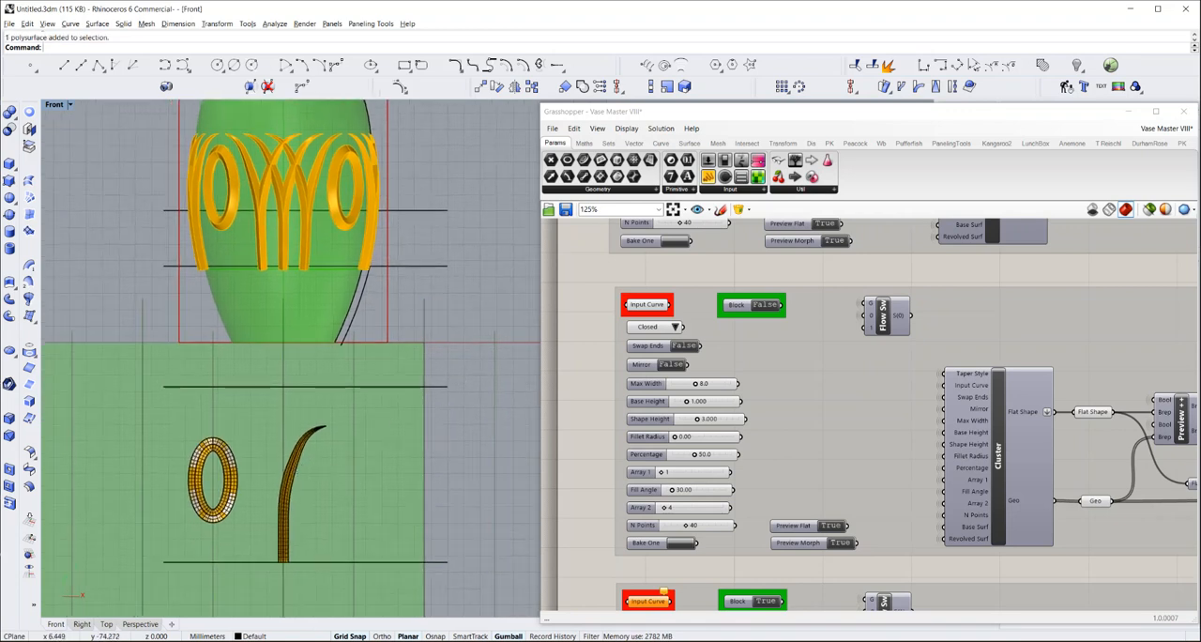
click(295, 466)
key(Escape)
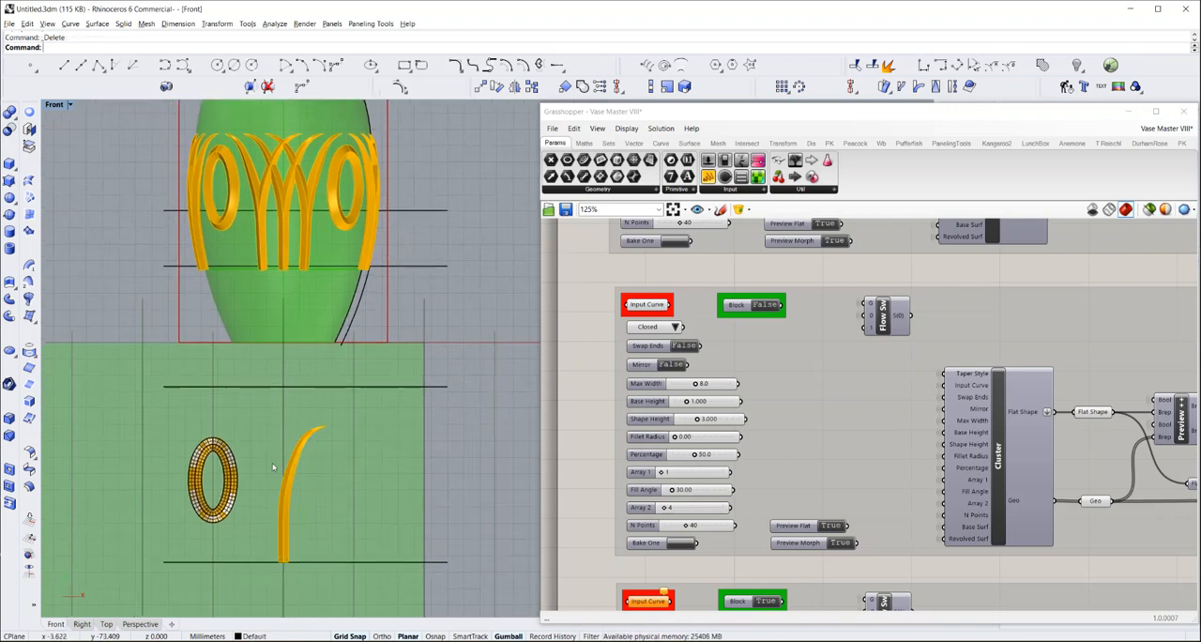
click(236, 478)
key(Delete)
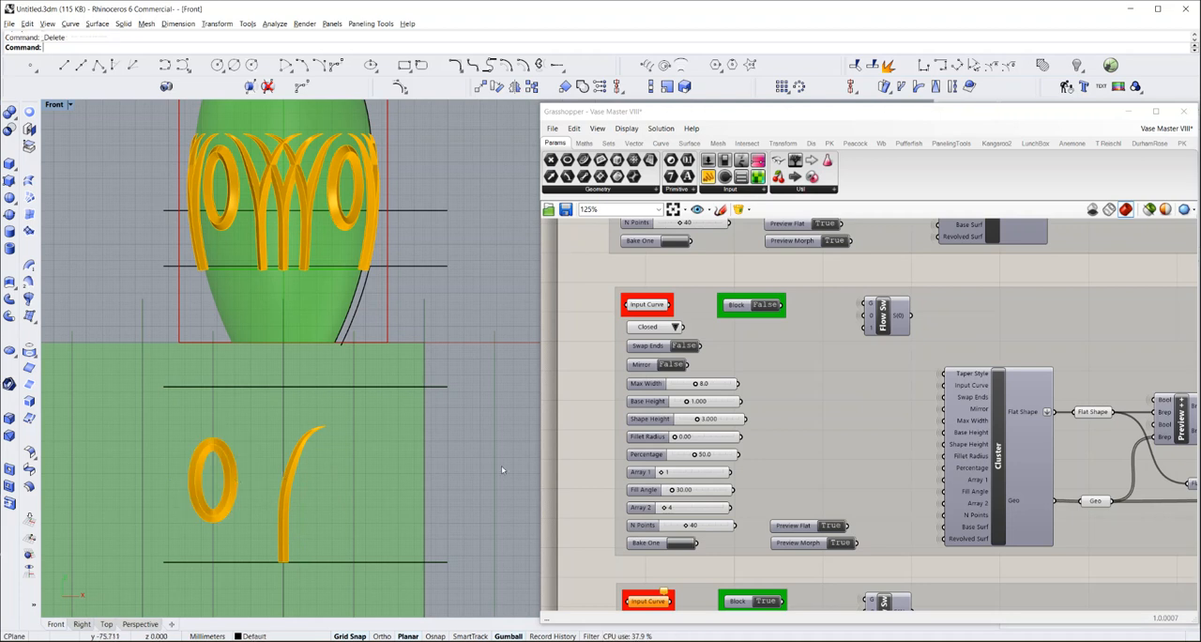
Set Preview Flat to False for the closed ellipse pattern and for the tapered leaf pattern
click(834, 527)
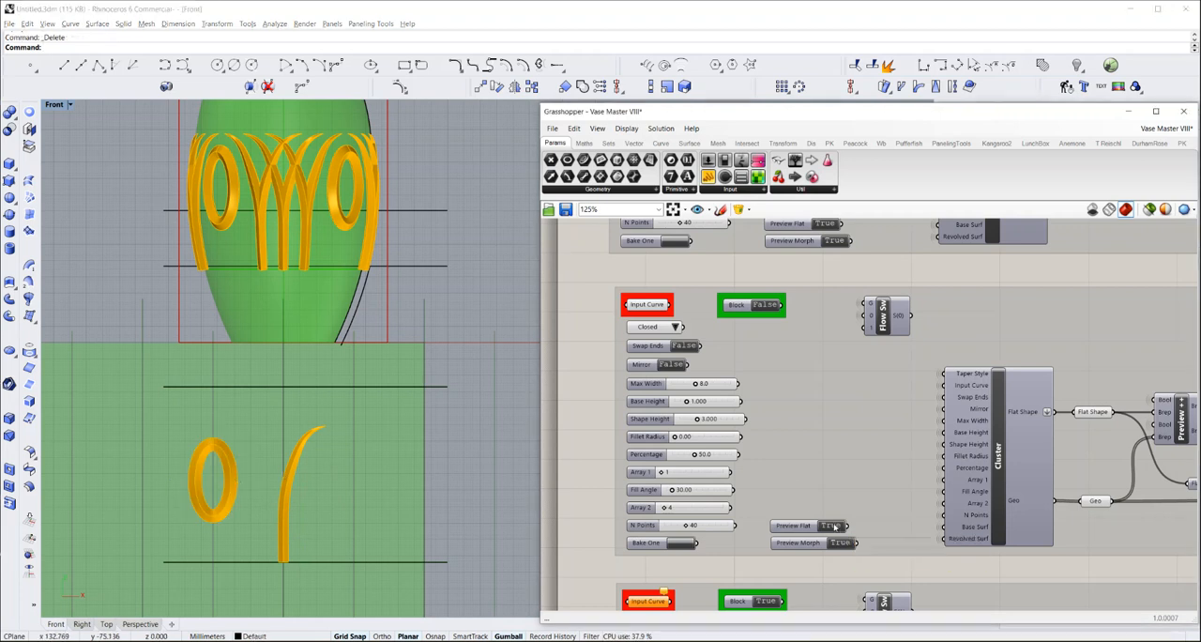
click(834, 526)
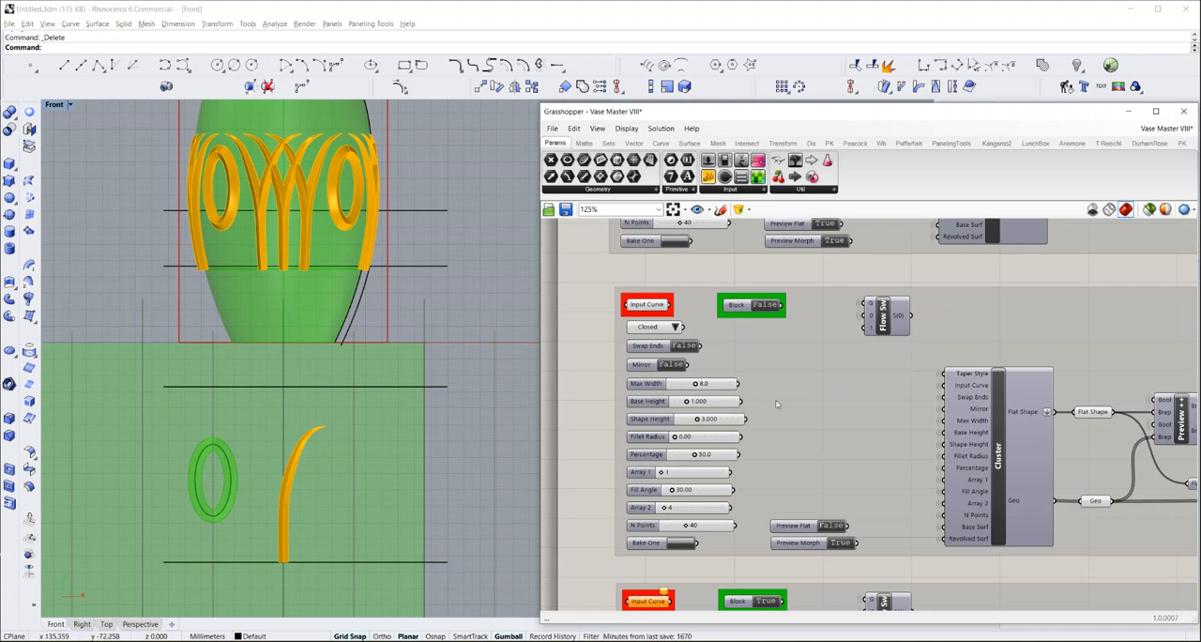
scroll(764, 361, down, 3)
scroll(765, 361, down, 2)
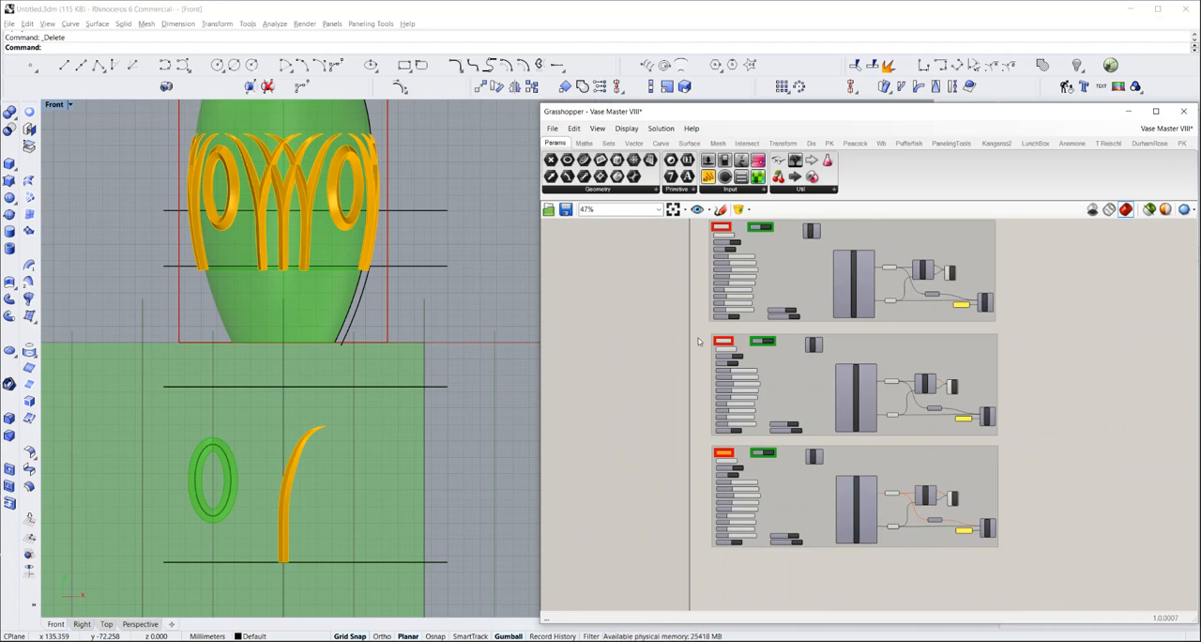
scroll(698, 342, up, 4)
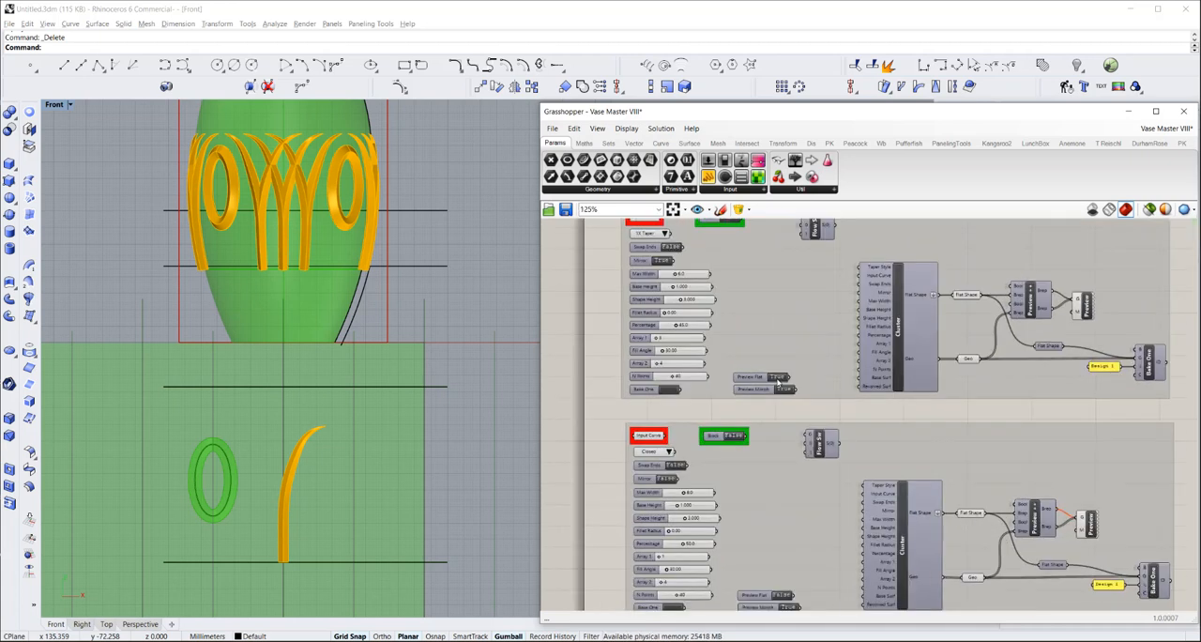
scroll(777, 380, up, 2)
click(777, 377)
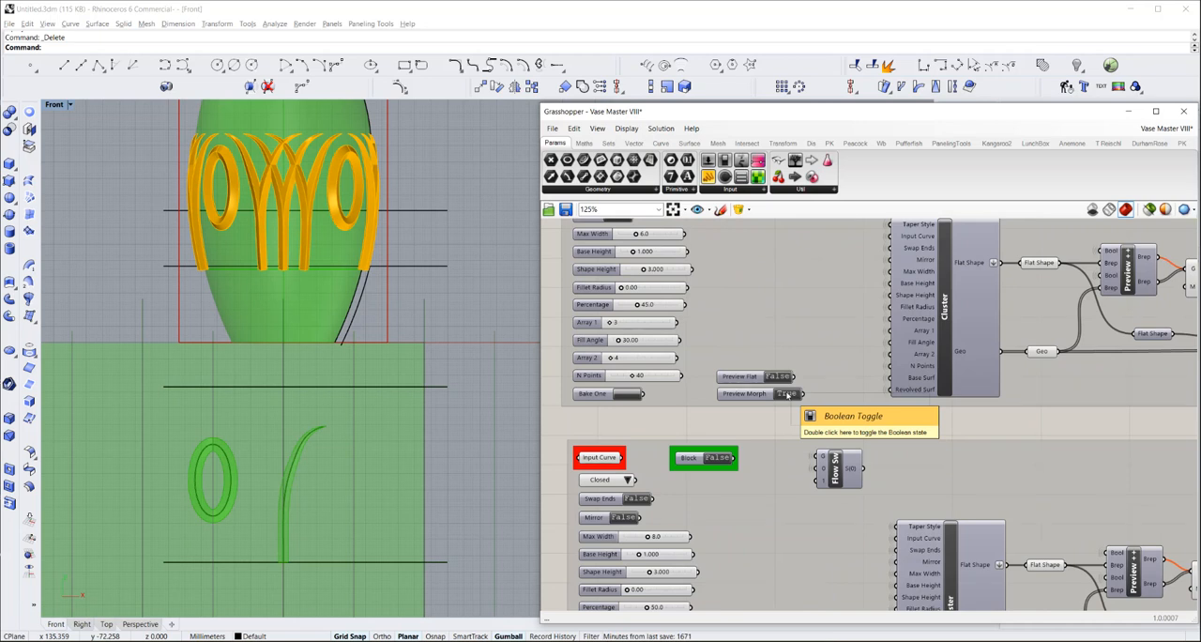
Set Preview Morph to False for the tapered leaf pattern and for the closed ellipse pattern
click(787, 394)
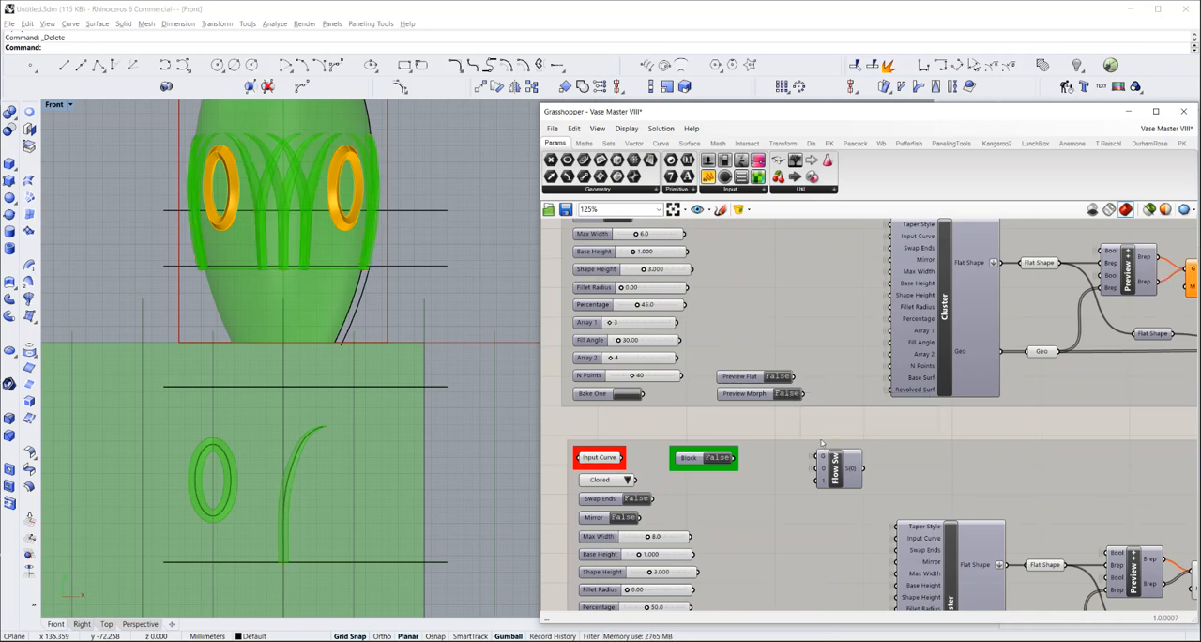
right_drag(756, 410, 742, 334)
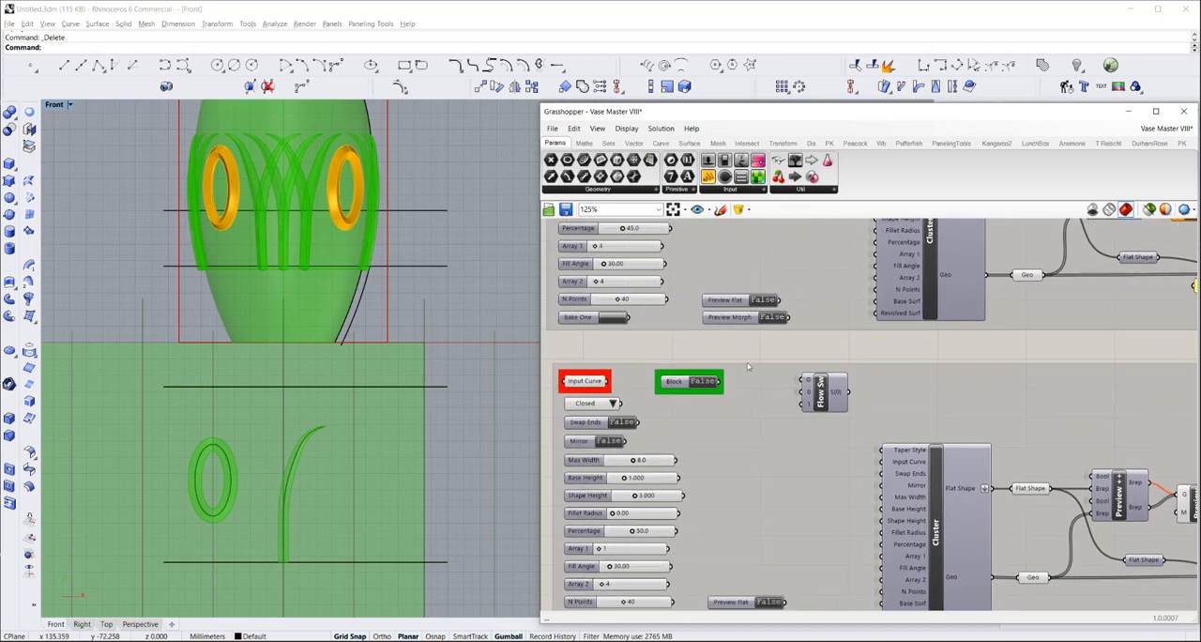
right_drag(763, 434, 763, 408)
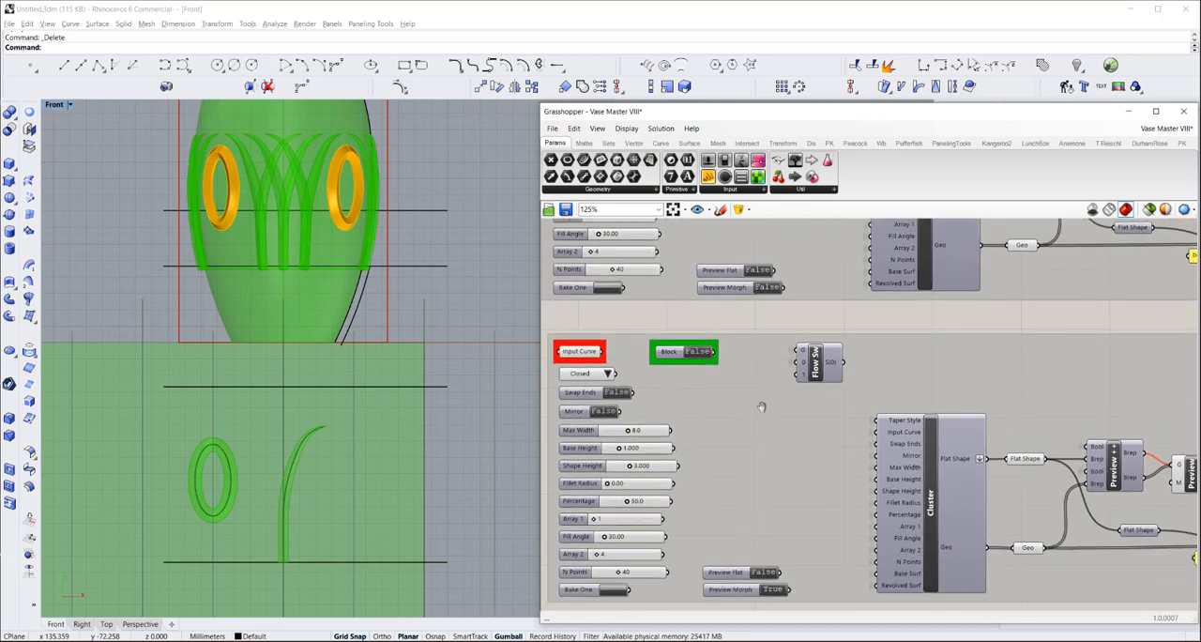
click(773, 589)
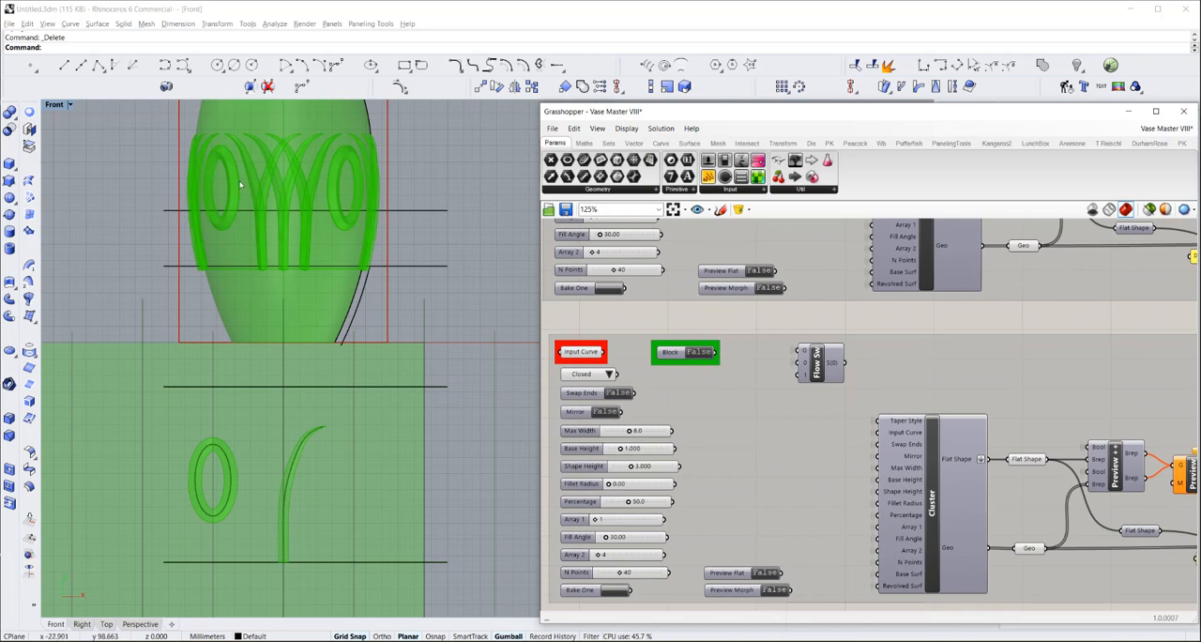
scroll(261, 131, up, 3)
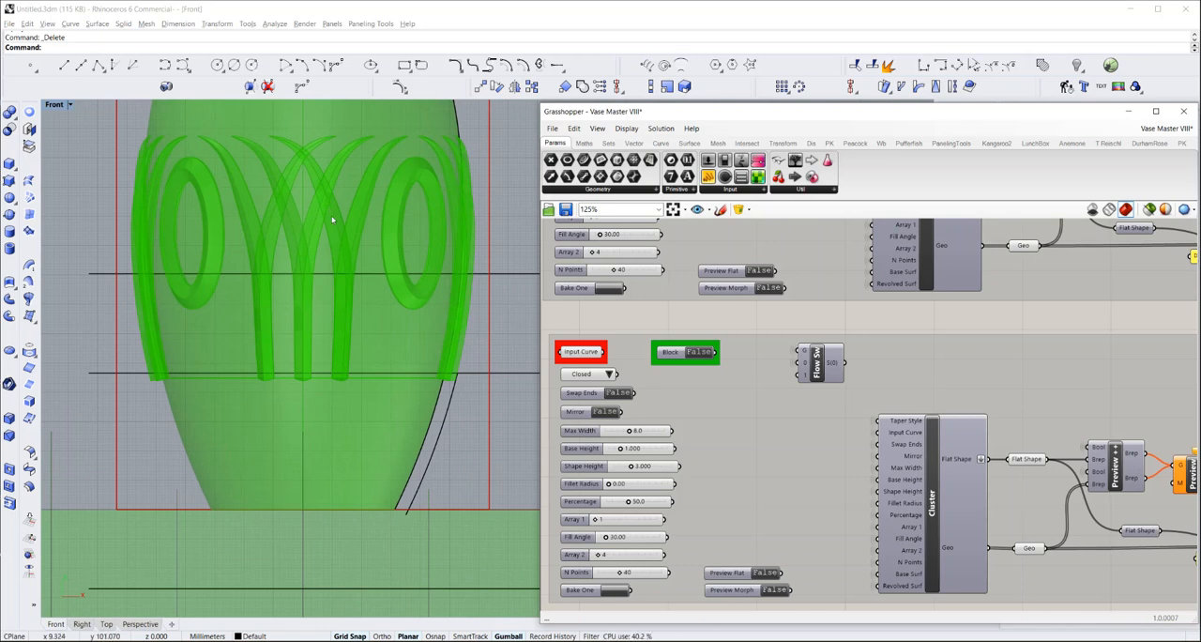
scroll(324, 233, down, 4)
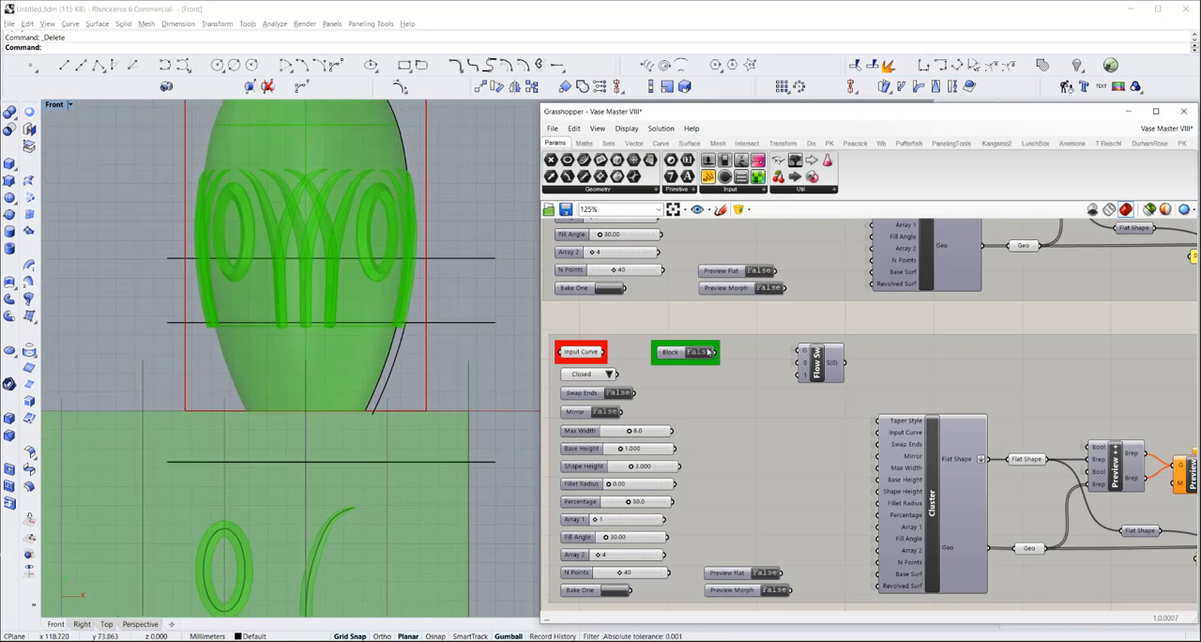
scroll(696, 321, down, 1)
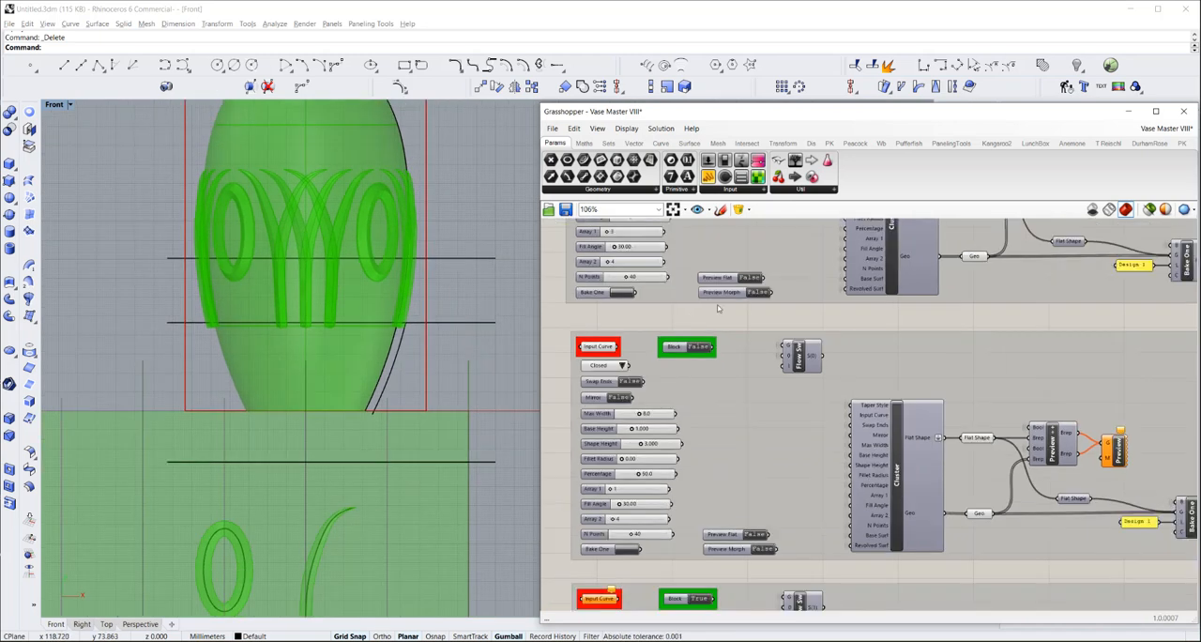
right_drag(705, 326, 701, 462)
scroll(688, 428, down, 3)
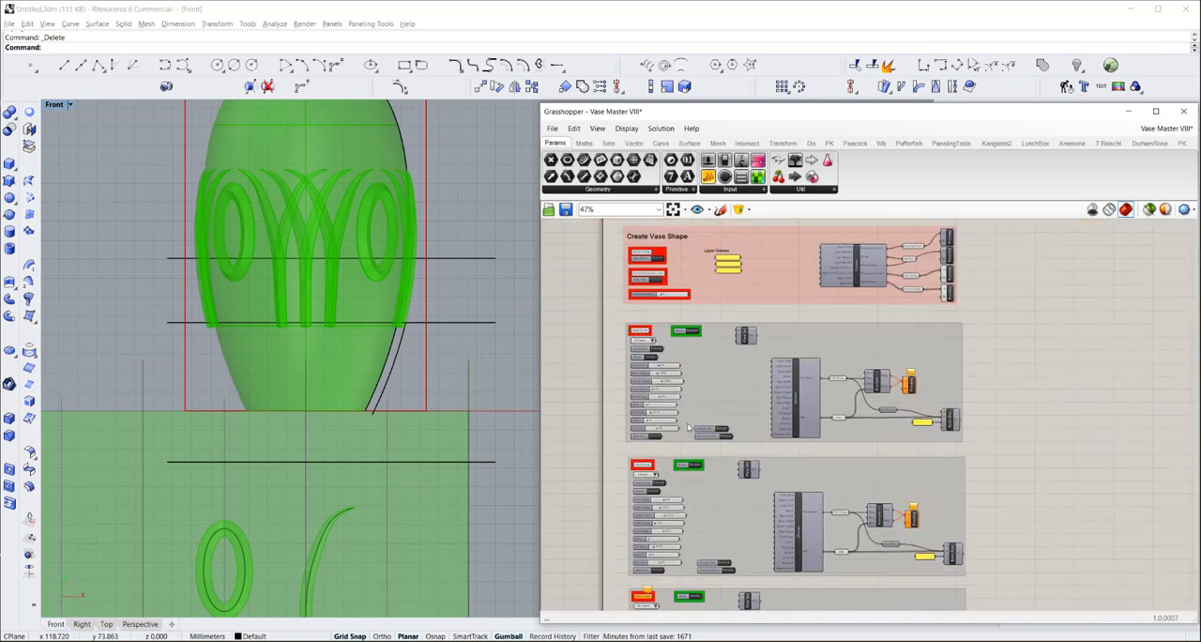
scroll(686, 271, up, 3)
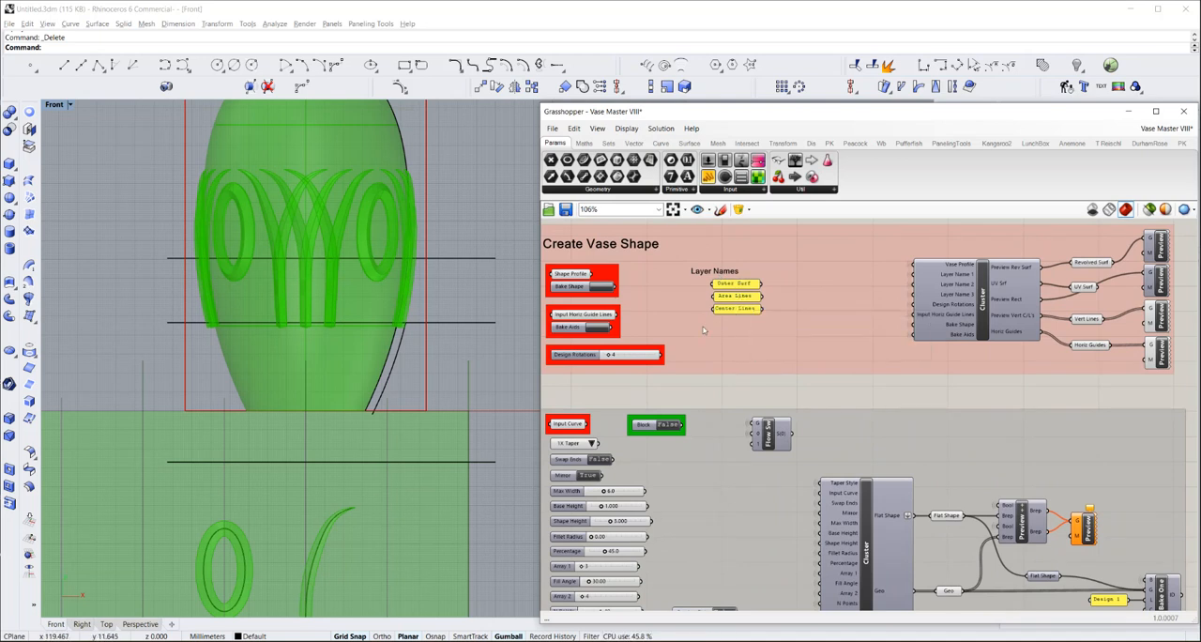
Close the Grasshopper window, turn off the Center Lines and Area Lines layers, and run Show for hidden objects
click(1184, 113)
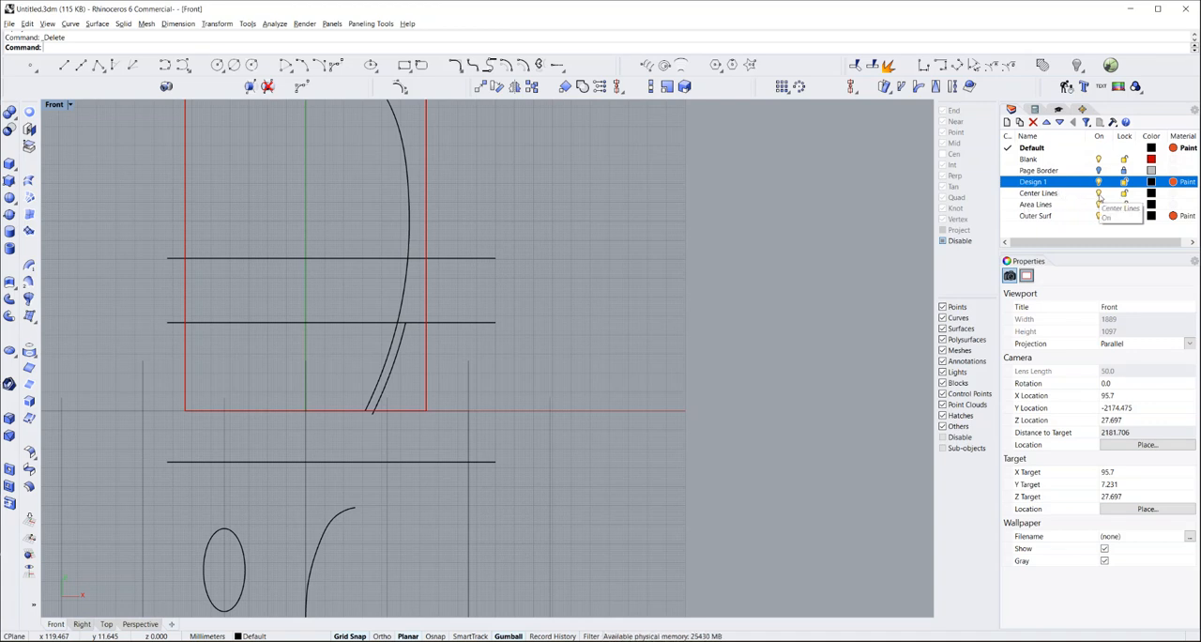
click(1099, 193)
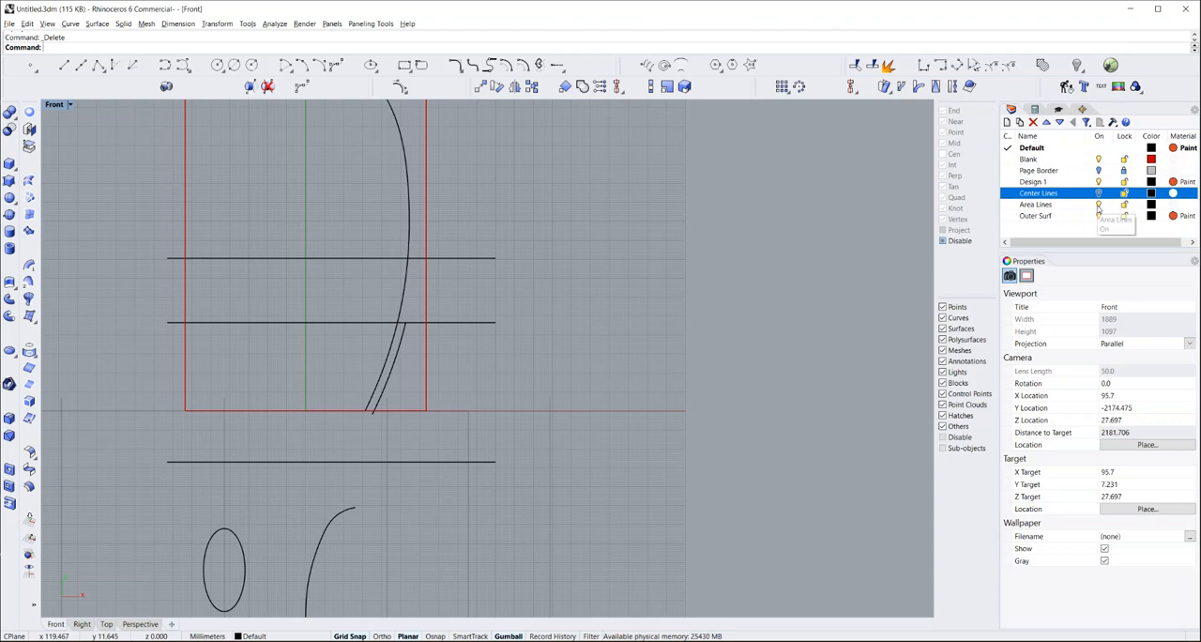
click(1098, 204)
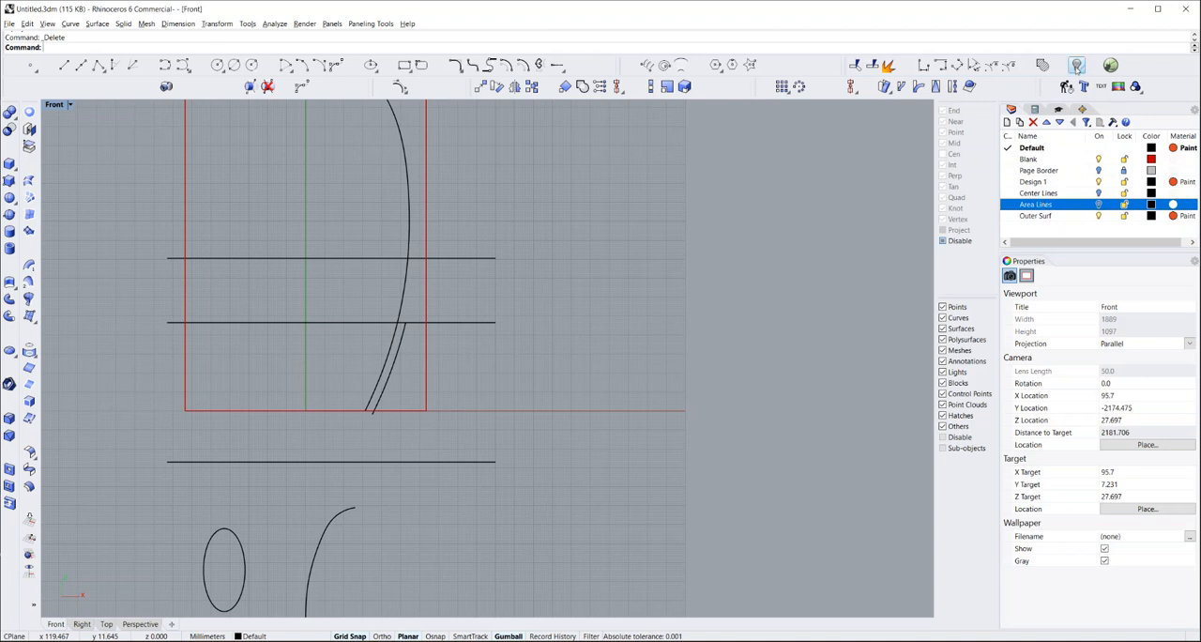
right_click(1076, 67)
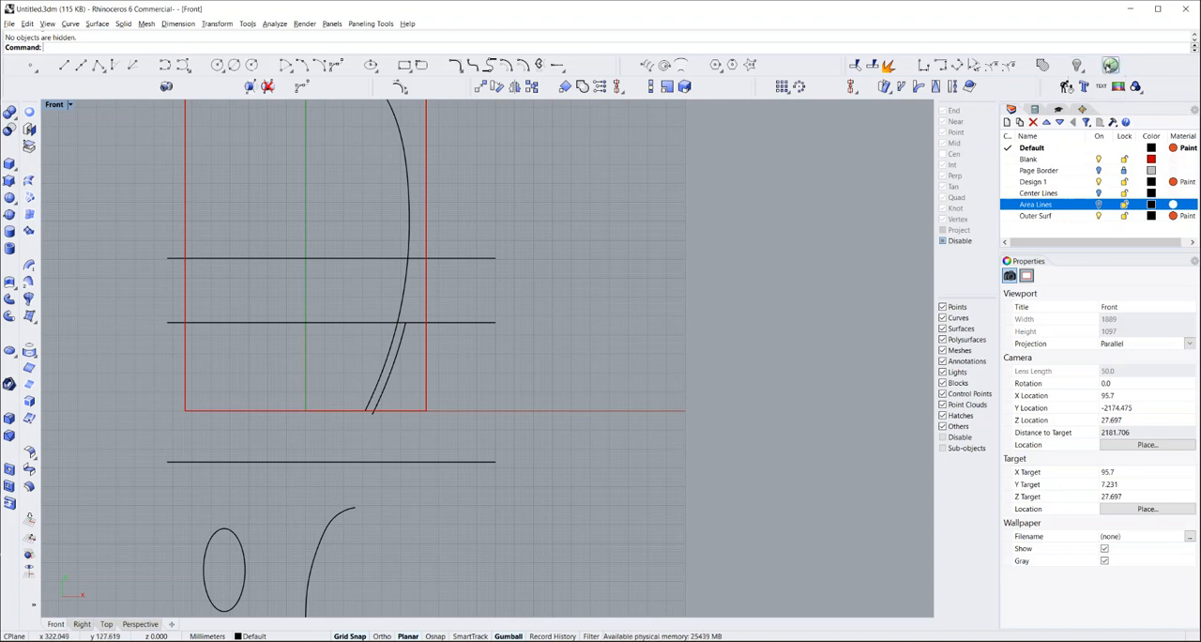
Reopen Grasshopper and bring the Solids group of the Vase Master VIII definition into close view
click(1110, 65)
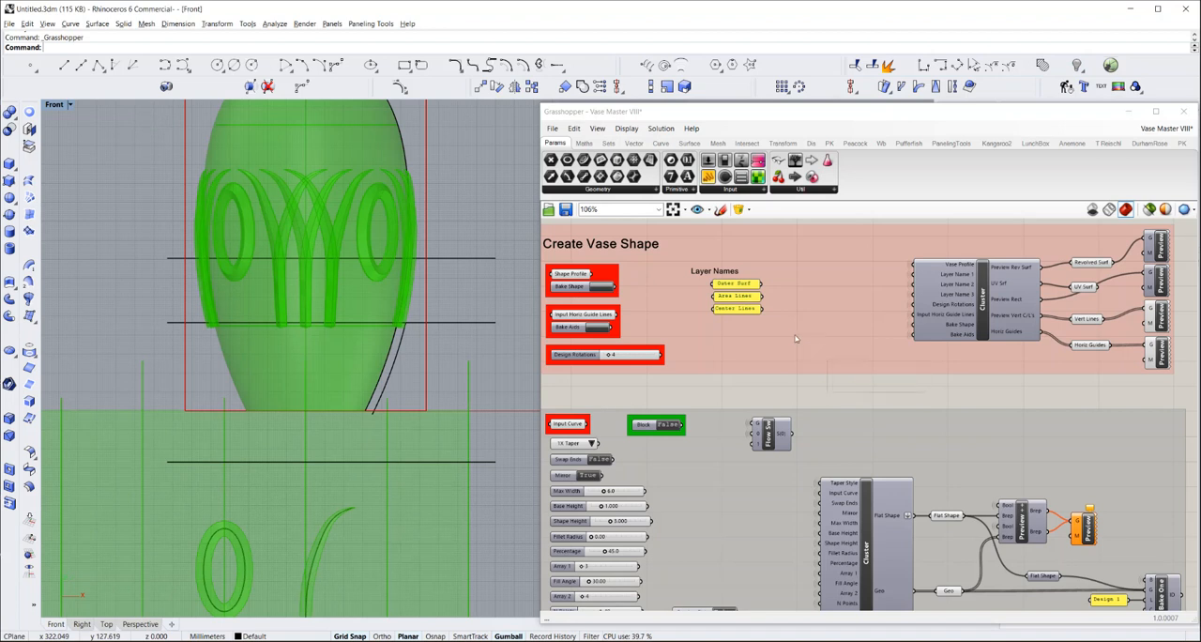
scroll(796, 336, down, 5)
right_drag(769, 452, 746, 390)
scroll(743, 582, up, 3)
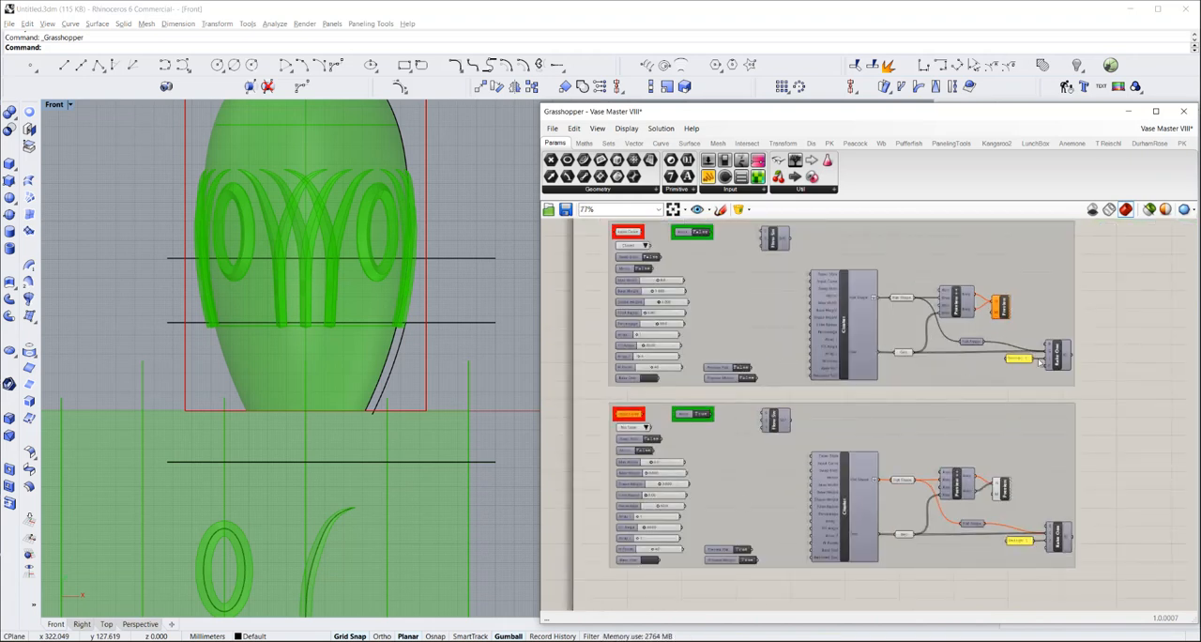
scroll(786, 459, down, 3)
scroll(764, 473, down, 2)
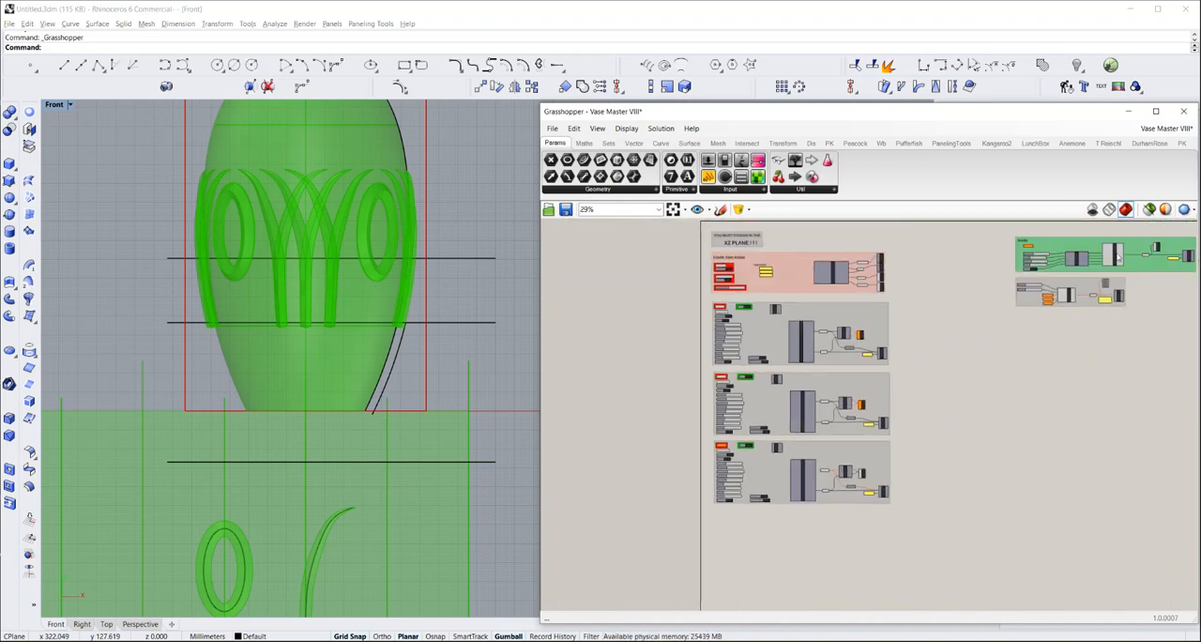
right_drag(979, 313, 702, 394)
scroll(736, 344, up, 4)
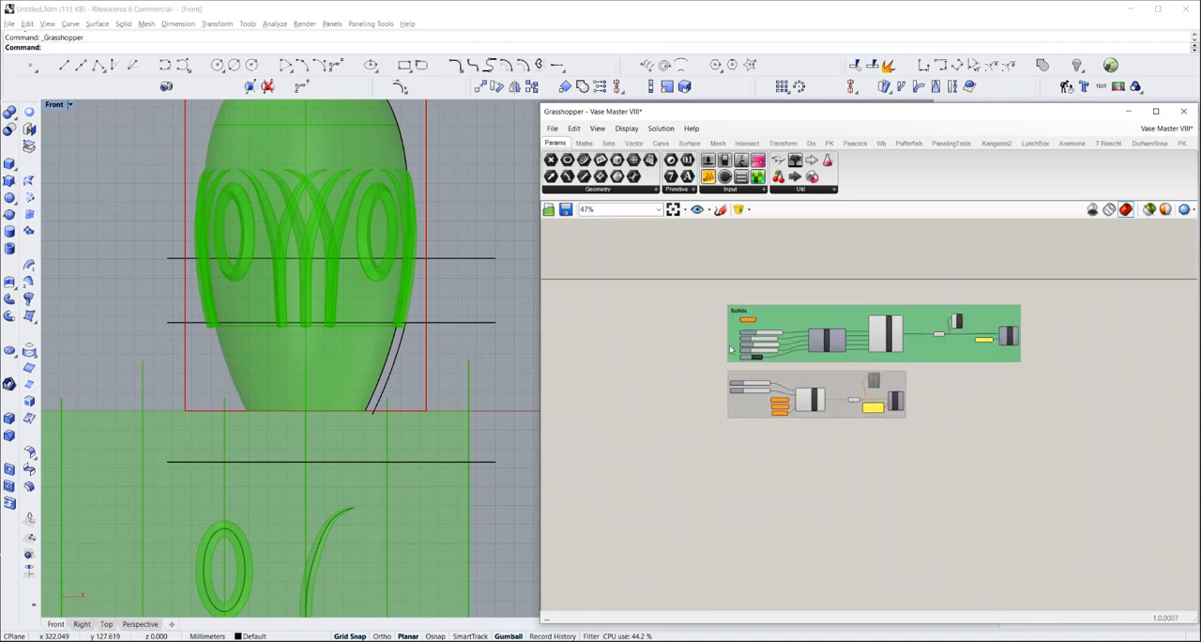
scroll(737, 341, up, 3)
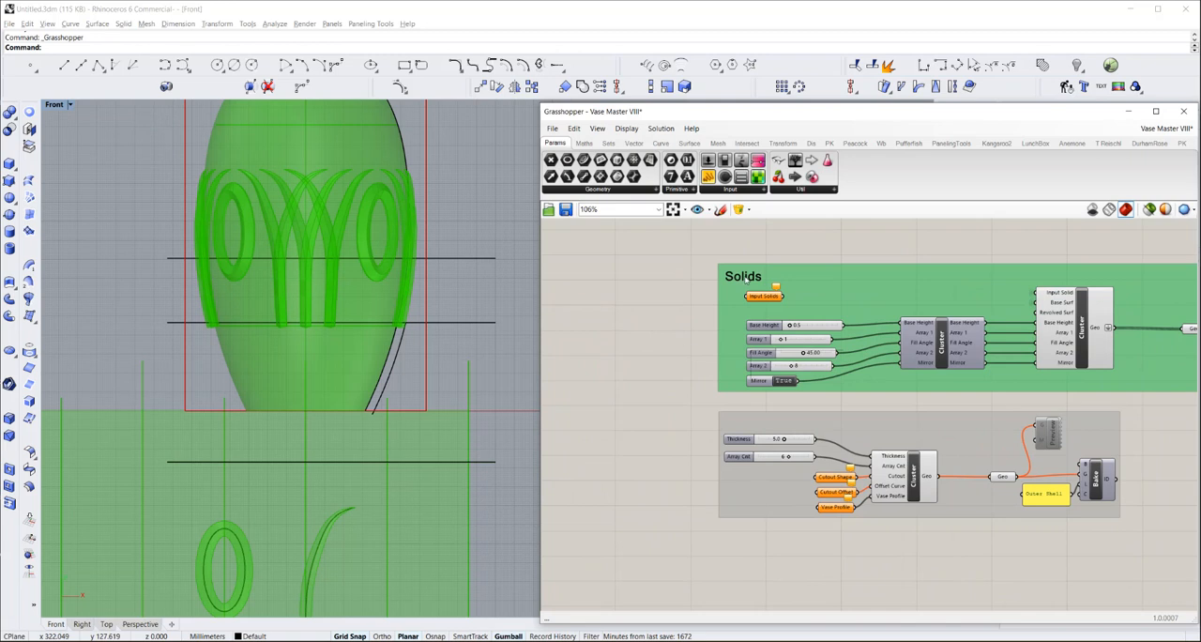
Draw a circle about 21 mm in diameter in the Front view, beside the flat leaf curve below the vase
click(503, 479)
right_drag(504, 479, 504, 381)
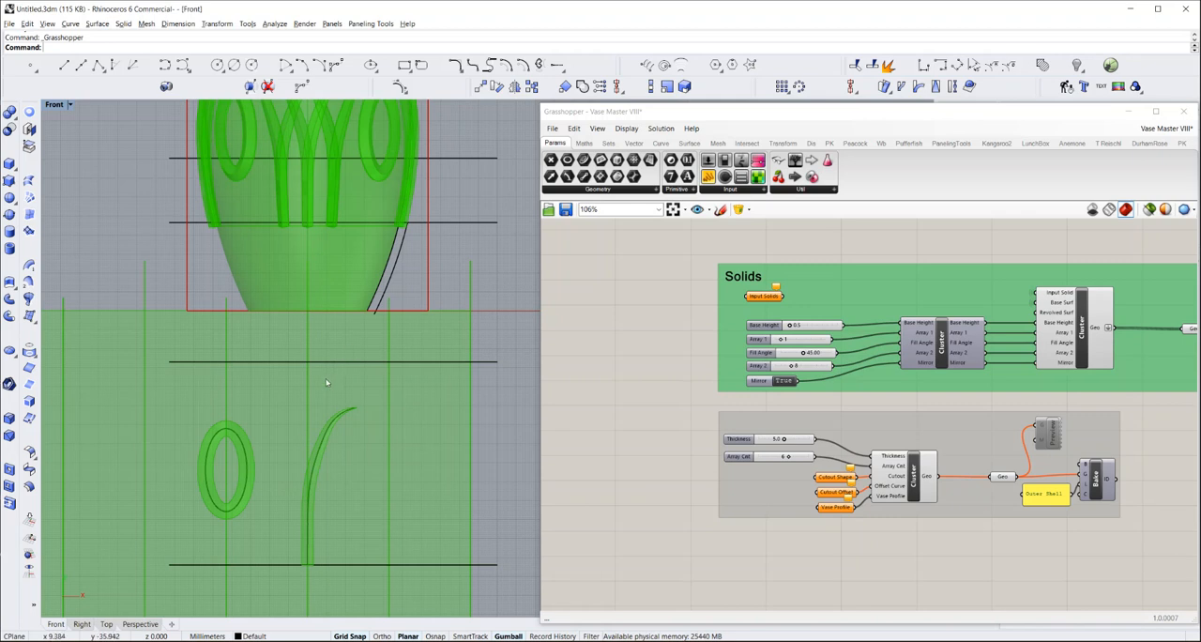
scroll(325, 379, down, 4)
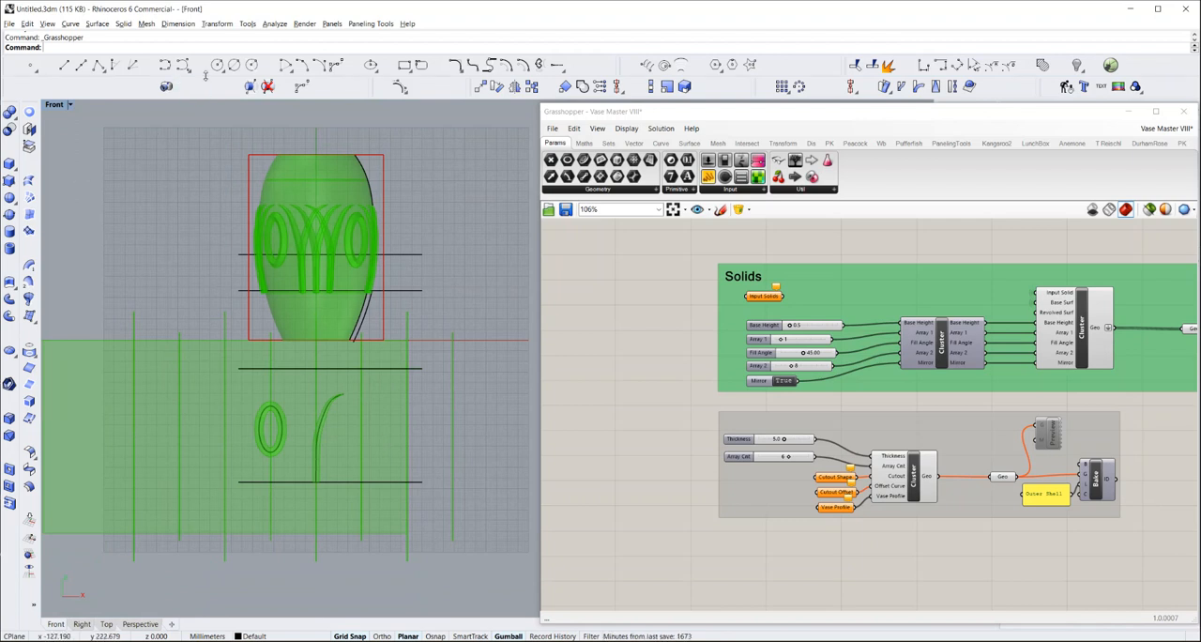
click(217, 65)
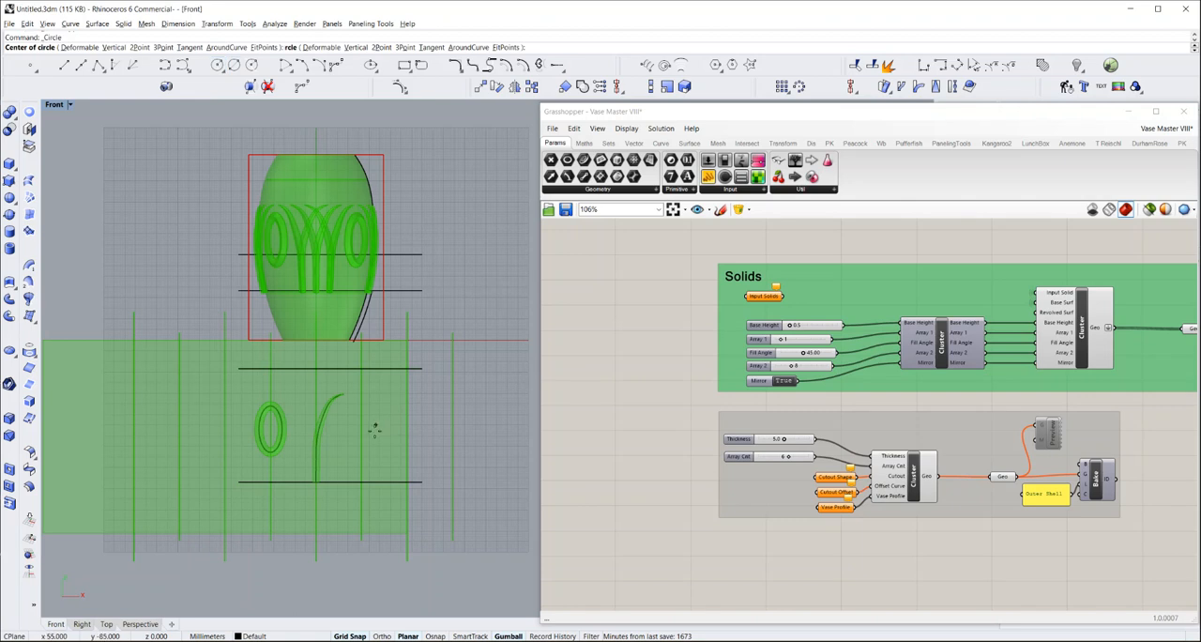
click(345, 430)
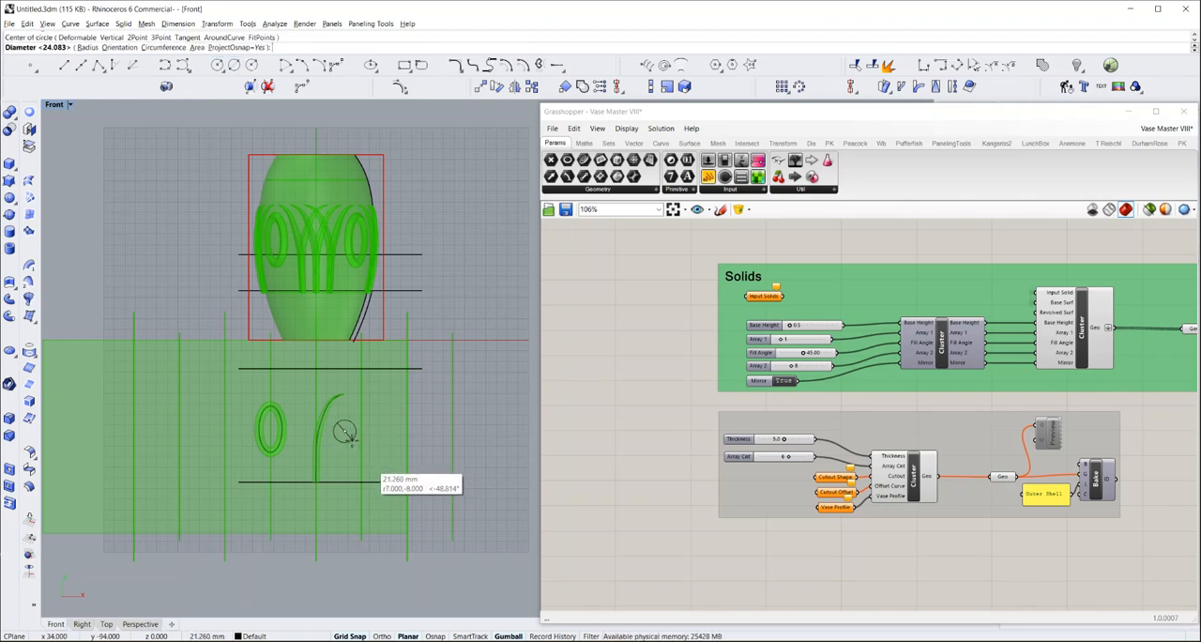
click(351, 441)
scroll(349, 433, up, 5)
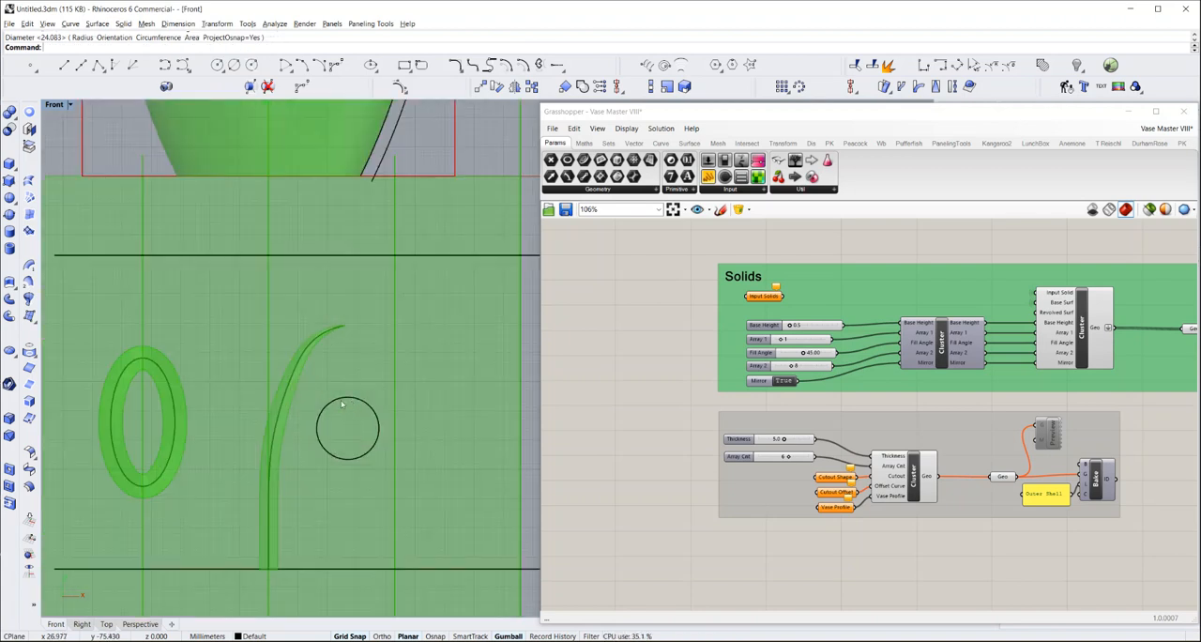
In the Perspective view, copy the circle in place and move the copy a short distance off the flat pattern plane along the Y axis
click(140, 624)
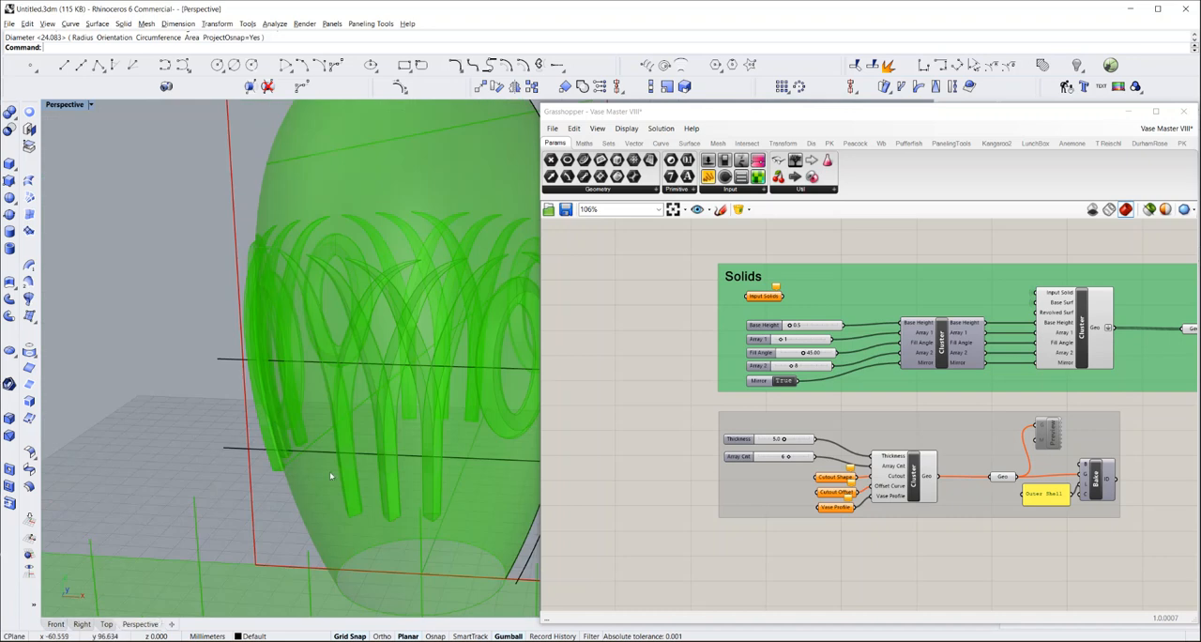
scroll(300, 463, down, 8)
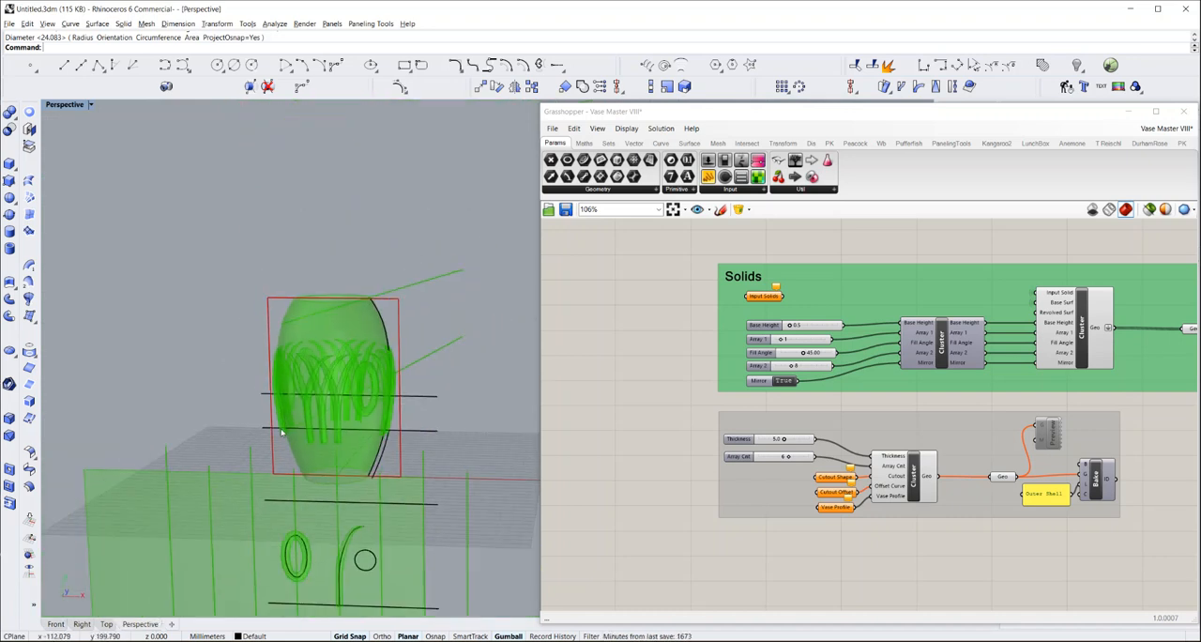
right_drag(353, 563, 296, 558)
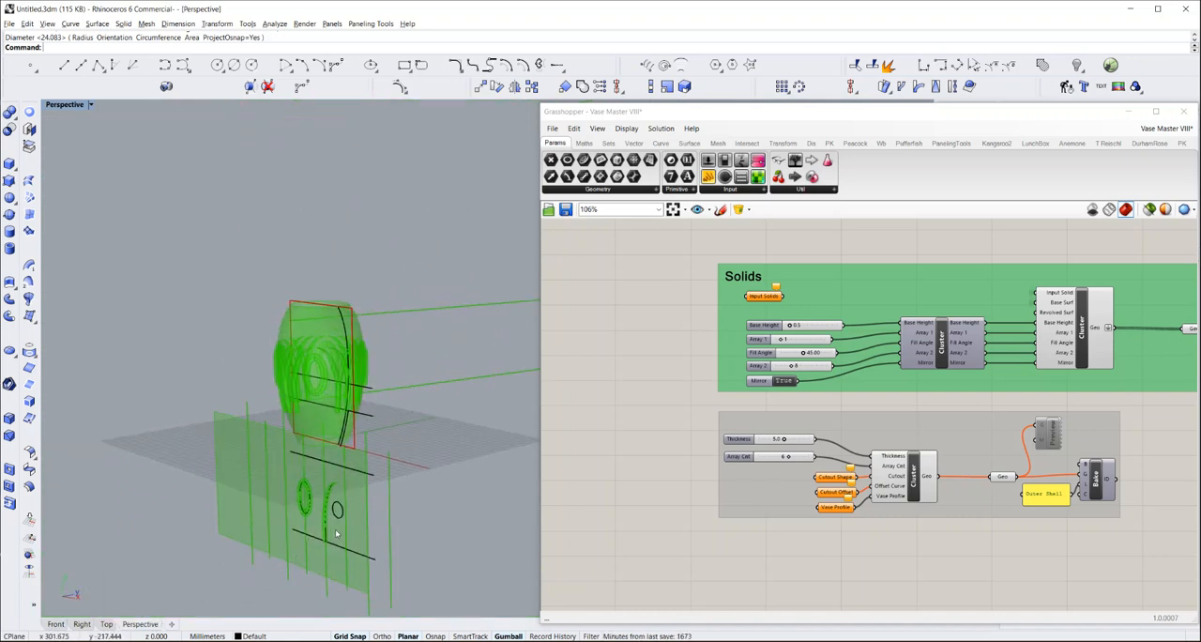
scroll(345, 531, up, 3)
scroll(344, 531, up, 6)
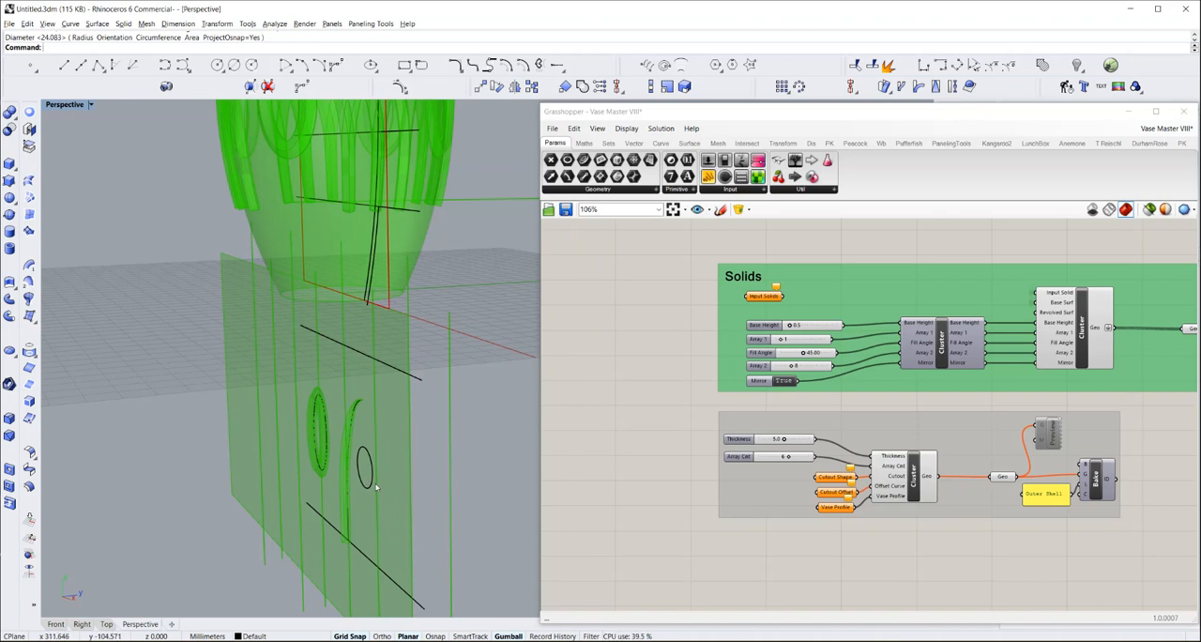
scroll(375, 486, up, 2)
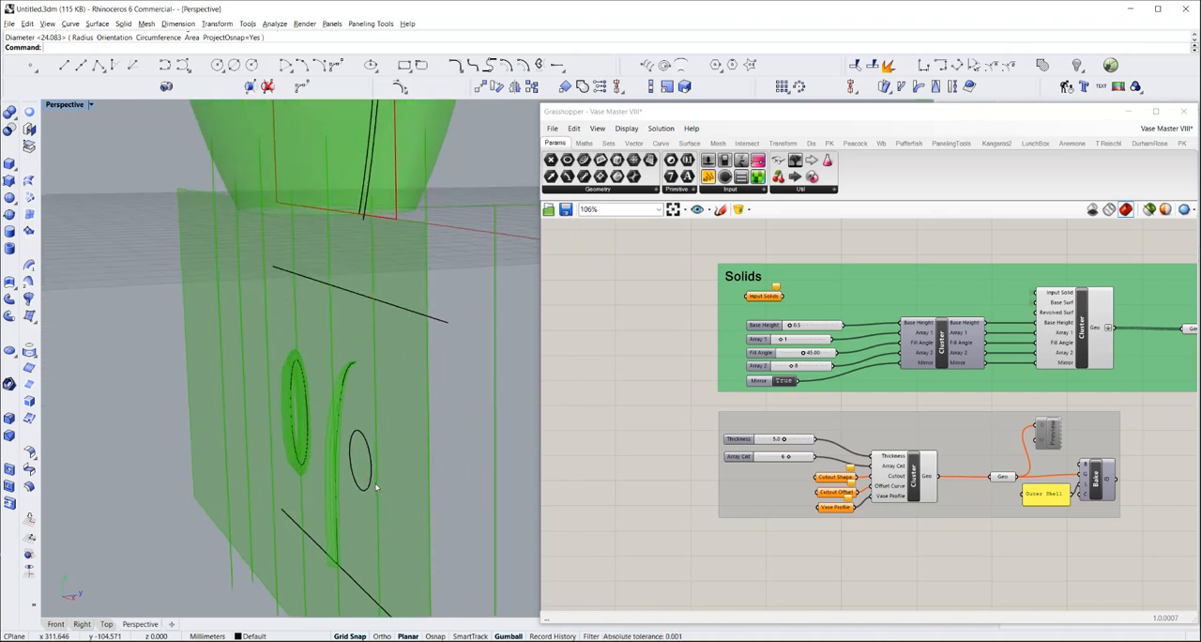
scroll(375, 486, up, 3)
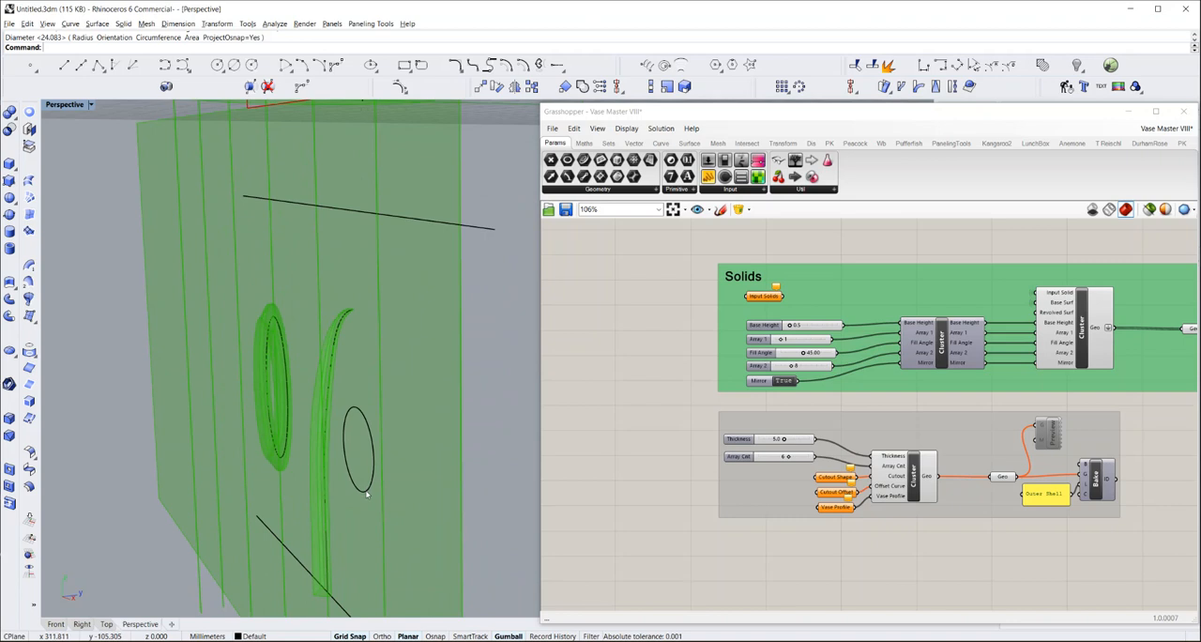
click(367, 494)
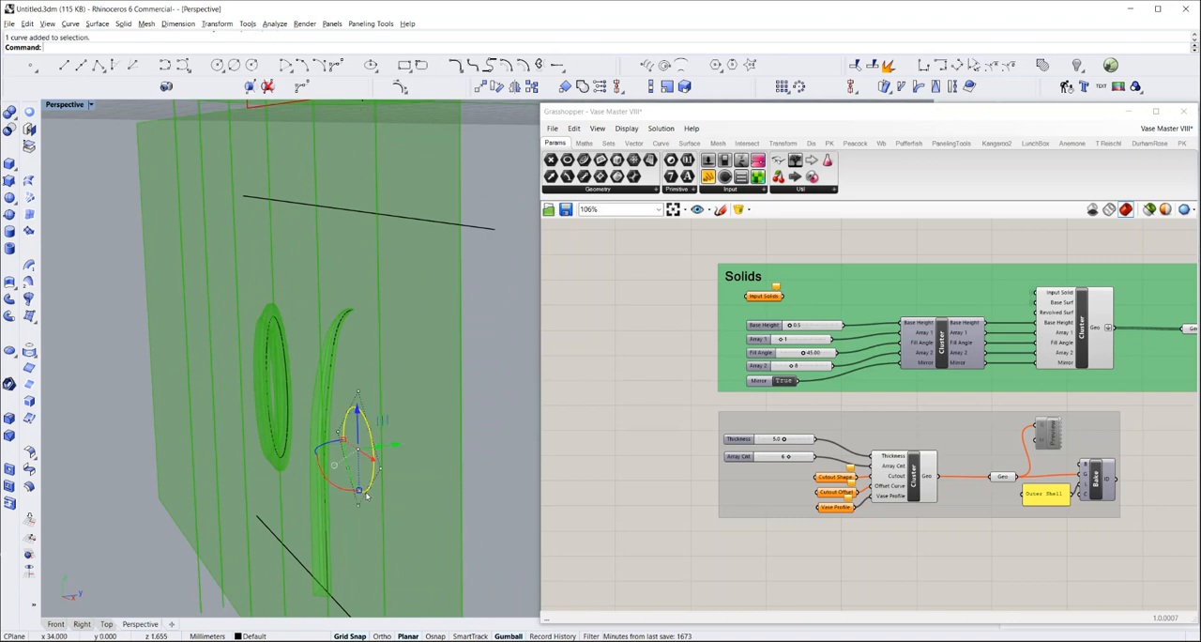
key(ctrl+v)
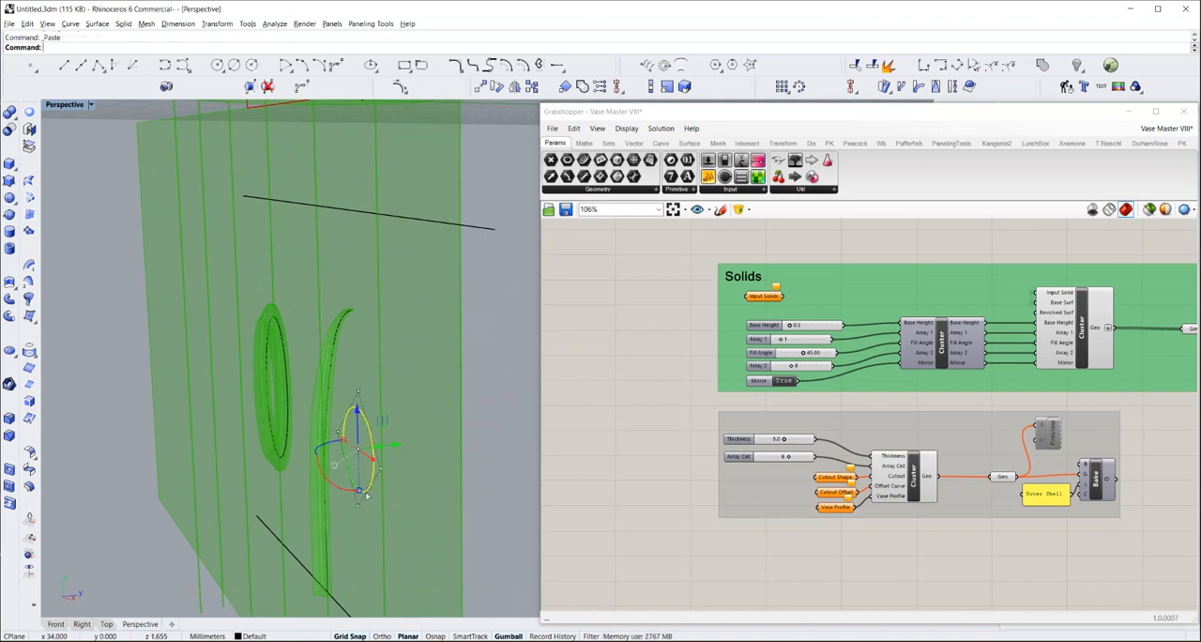
drag(391, 445, 385, 450)
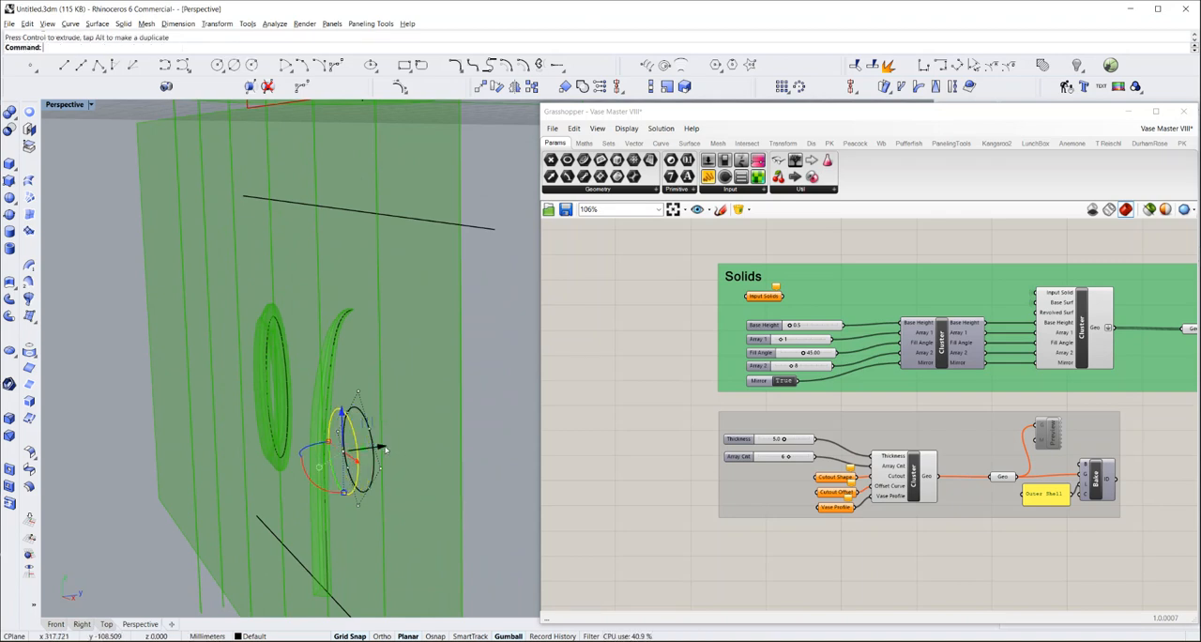
Scale down the offset circle copy and loft it to the original circle with straight sections and no simplification
drag(345, 494, 341, 484)
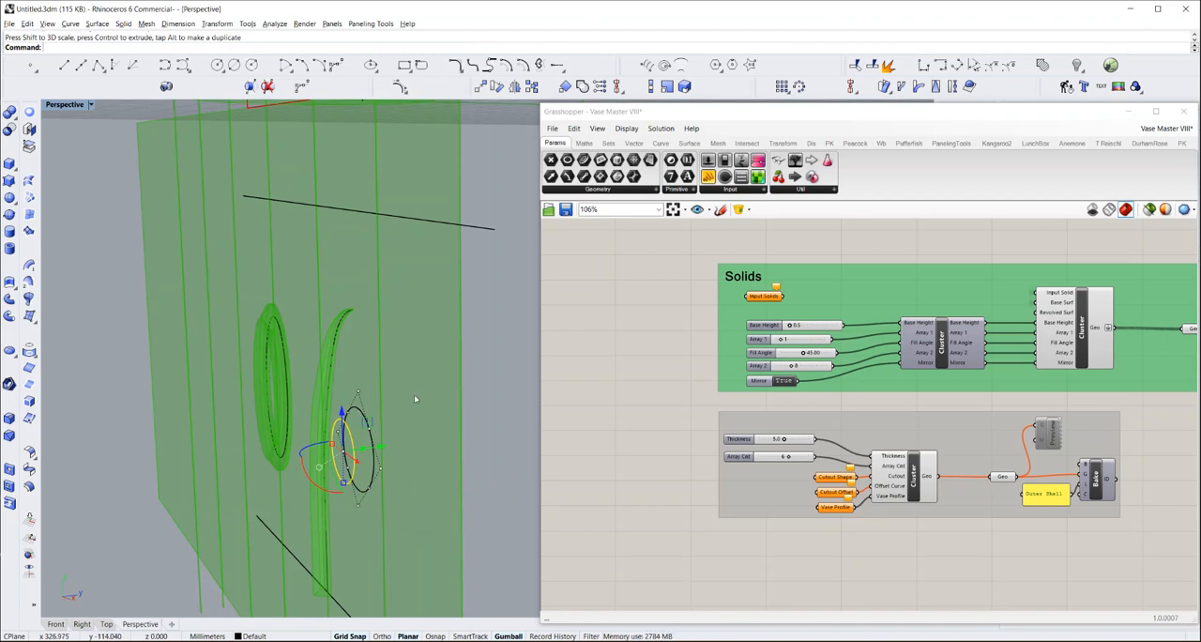
click(510, 394)
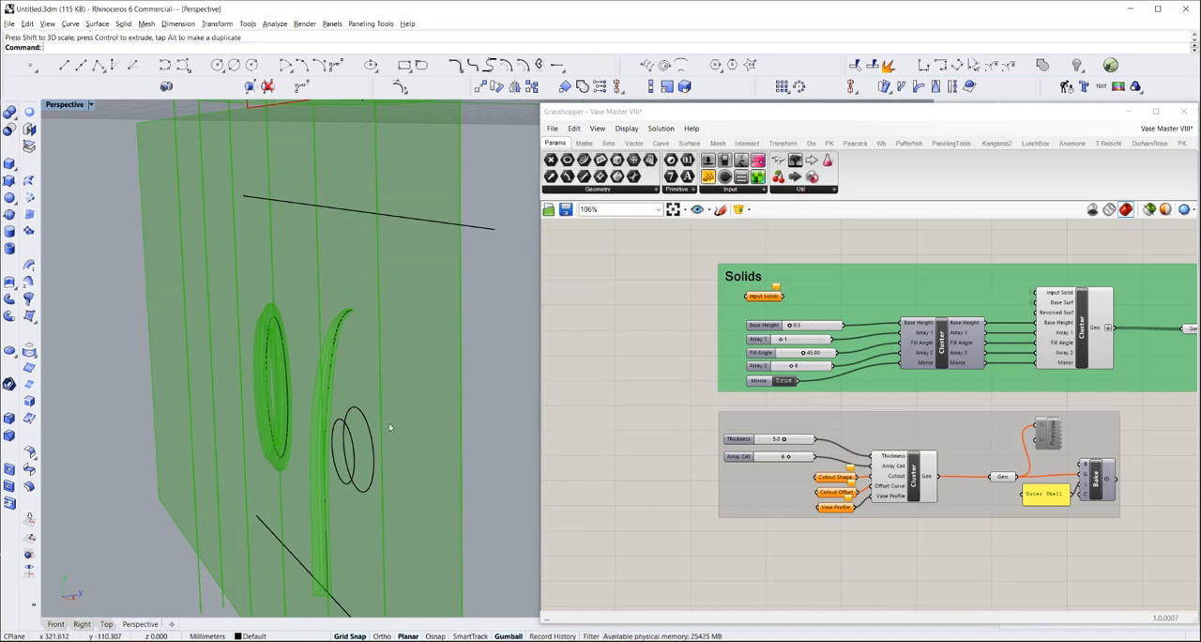
click(350, 433)
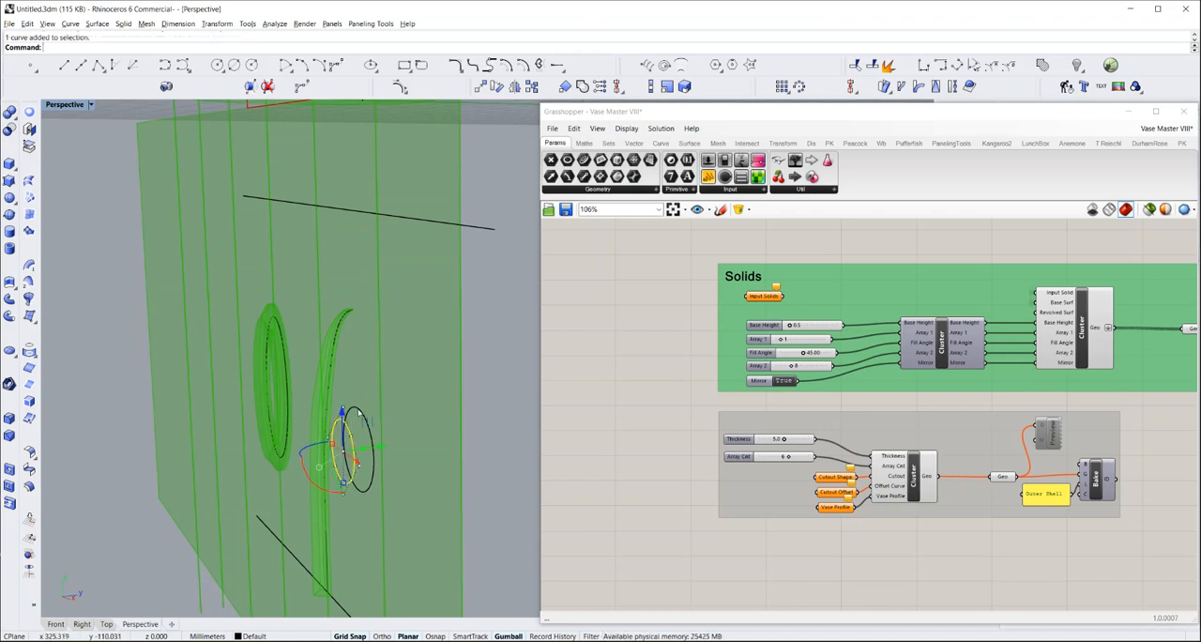
shift+click(361, 413)
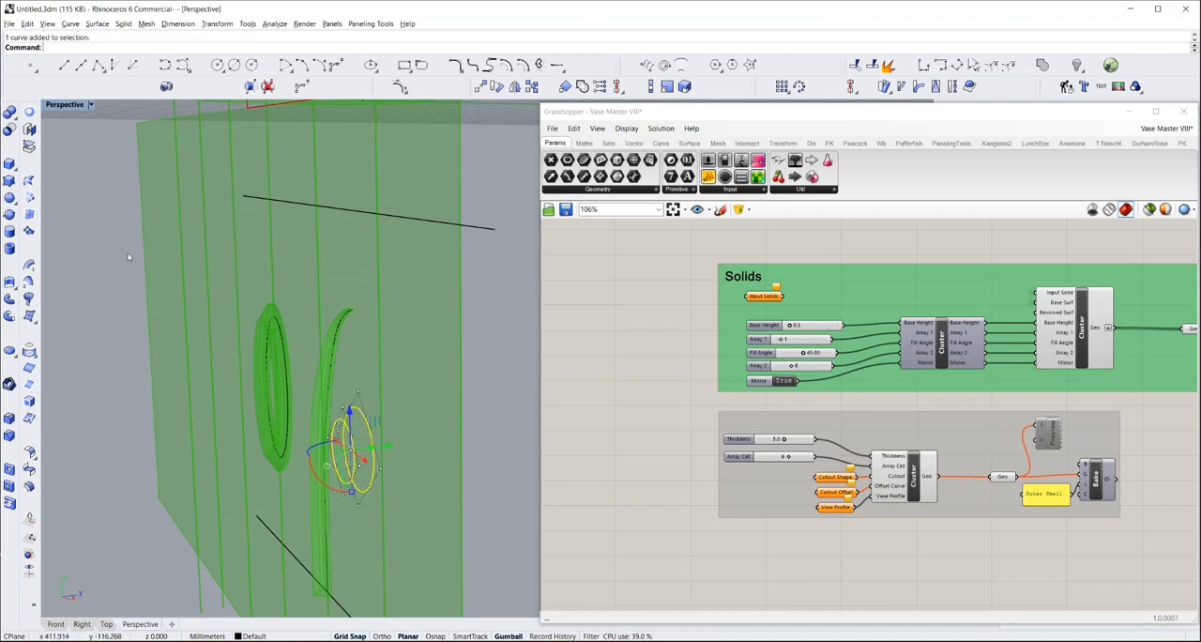
click(28, 182)
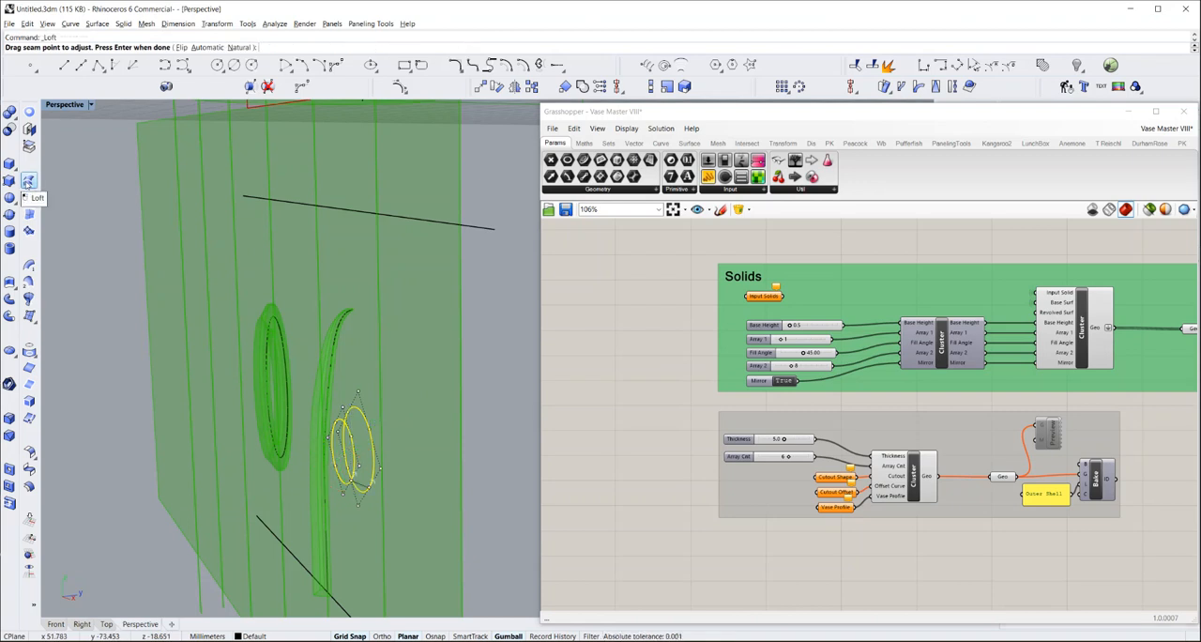
key(Return)
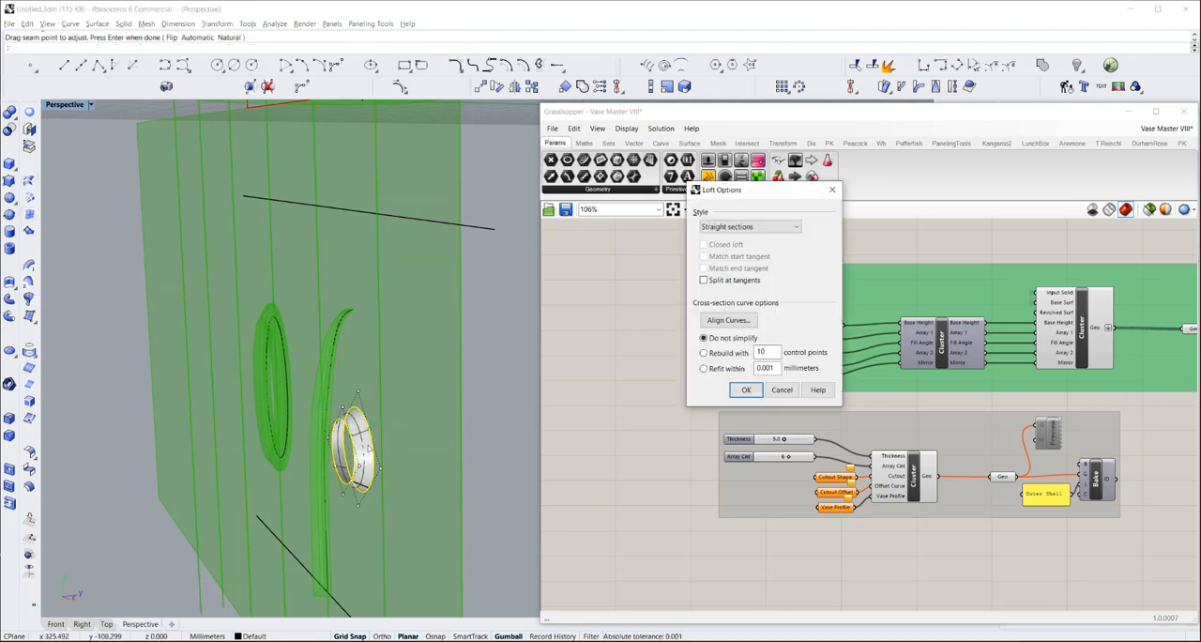
click(755, 390)
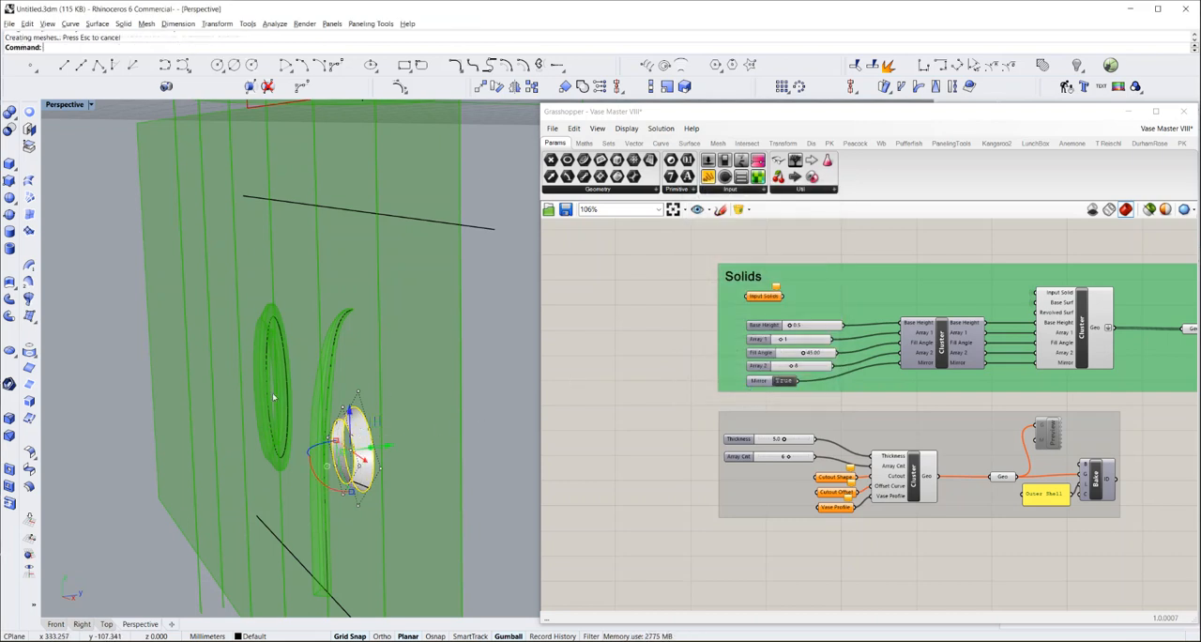
Cap both open ends of the lofted surface to make a closed solid
click(28, 129)
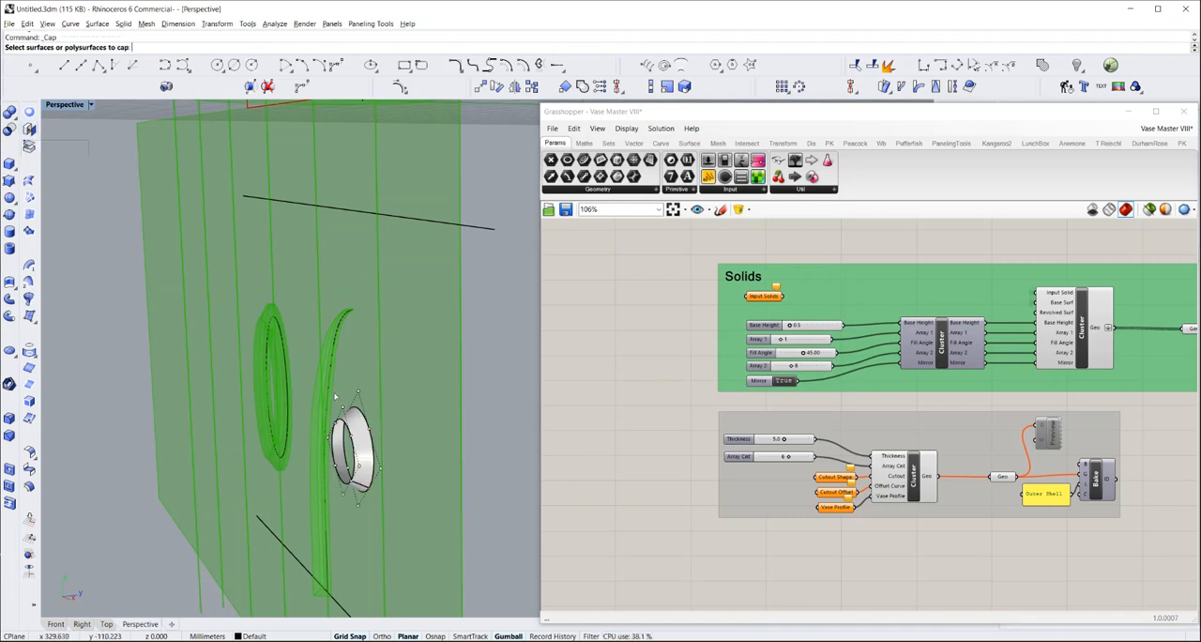
click(358, 430)
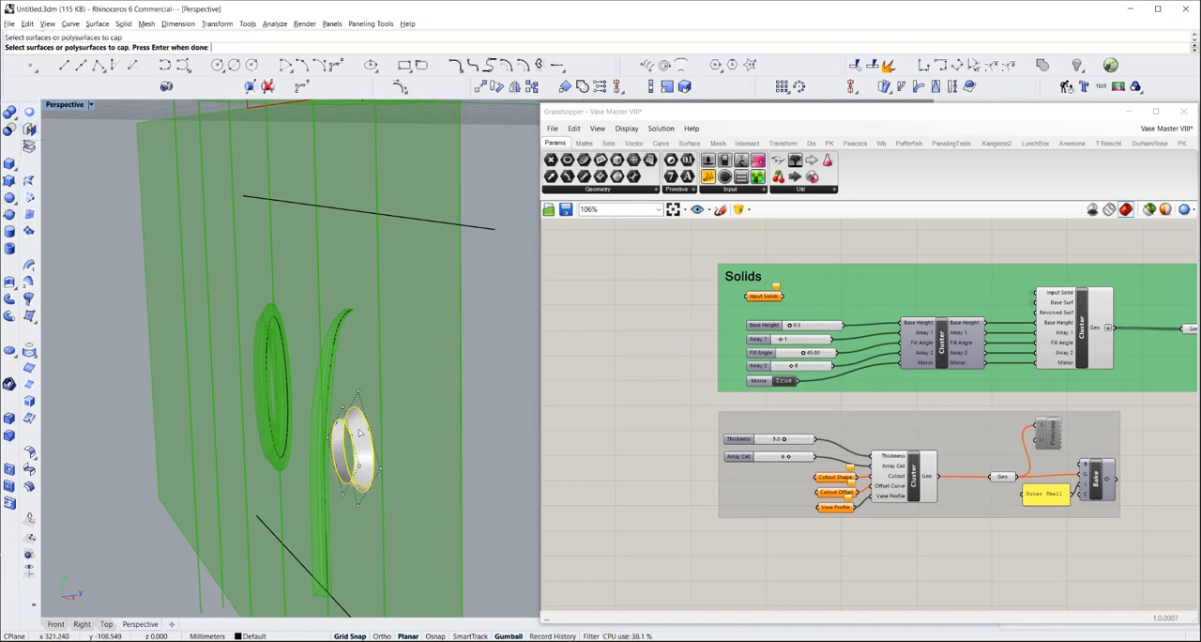
key(Return)
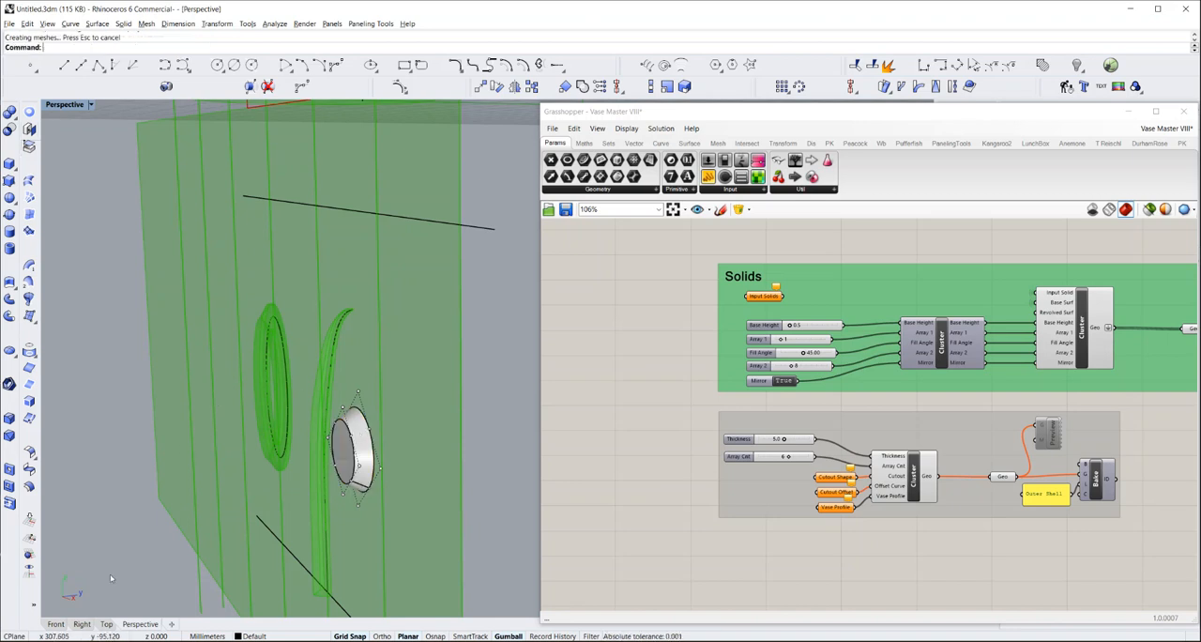
In the Front view, reference the capped solid as the single Brep of the Input Solids parameter
click(59, 624)
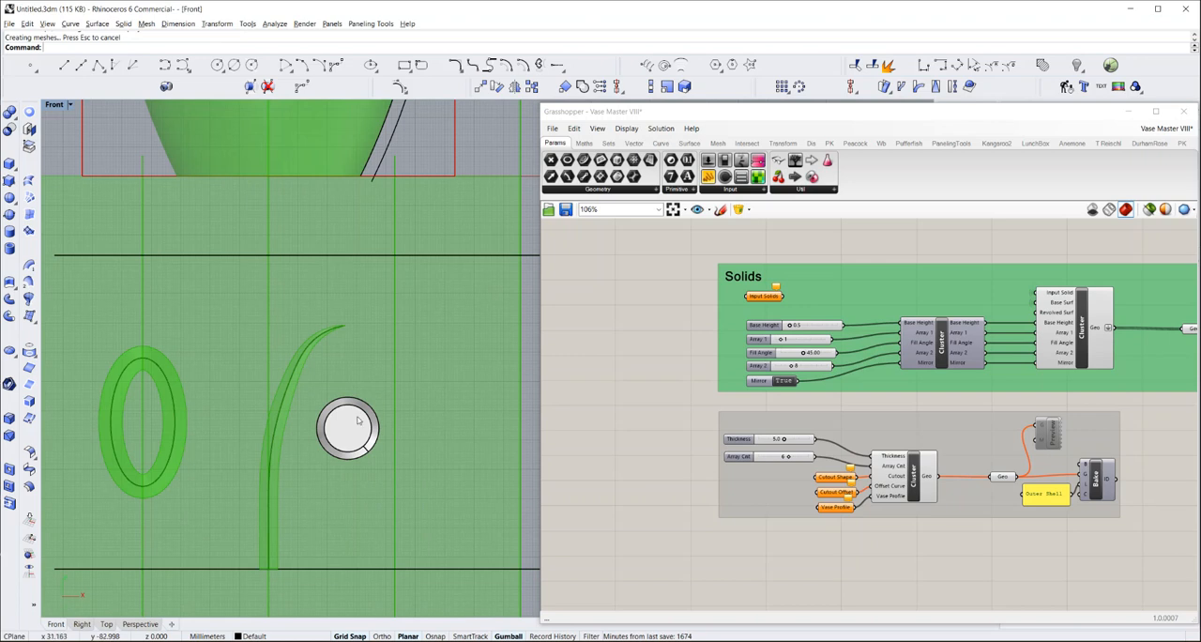
scroll(303, 432, down, 3)
scroll(303, 432, down, 4)
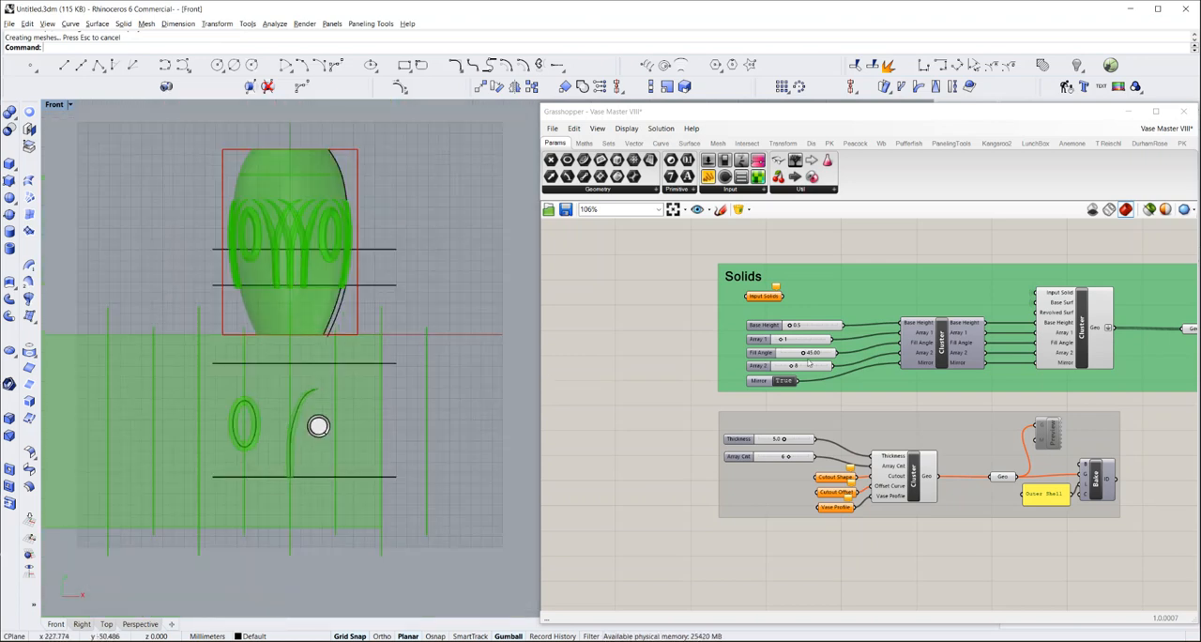
right_click(762, 297)
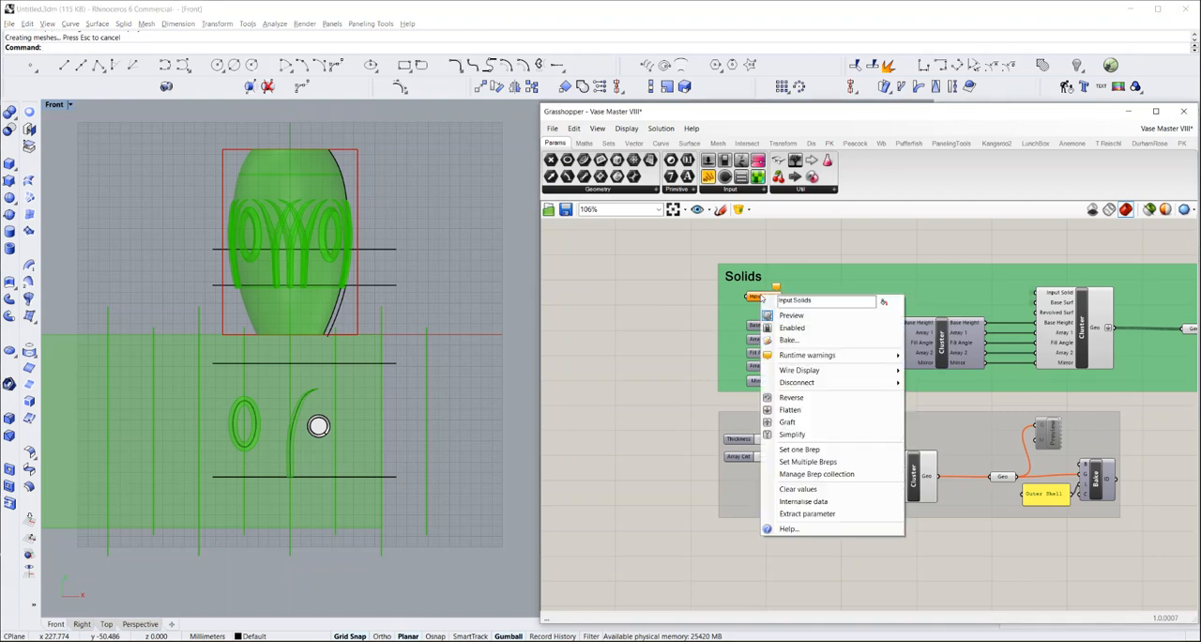
click(797, 450)
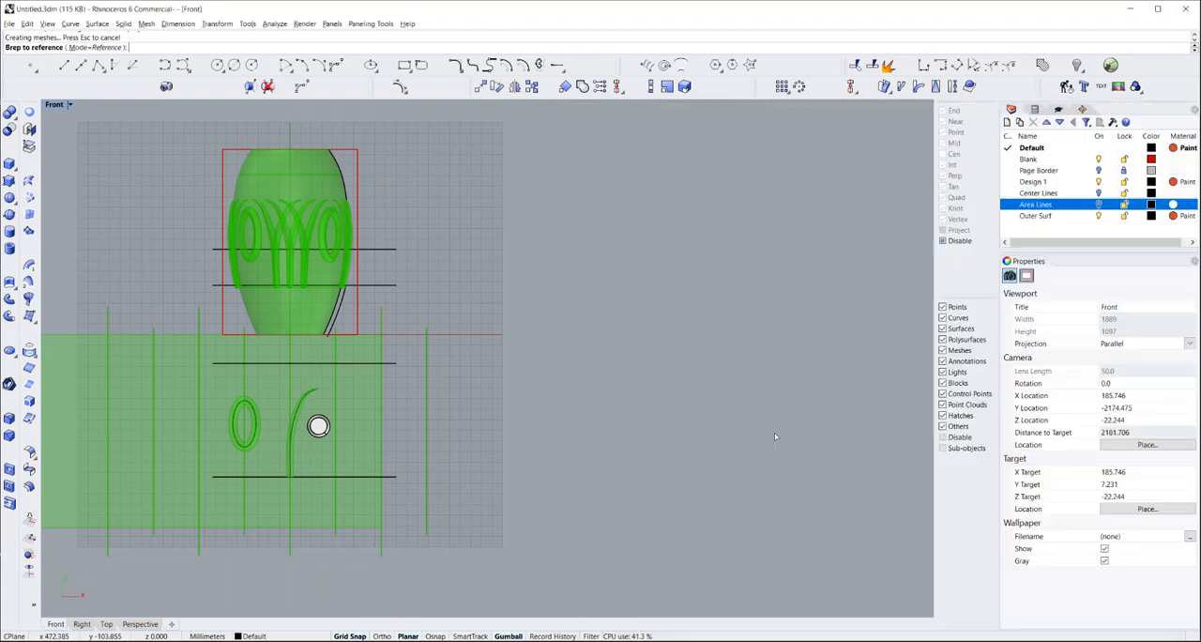
click(318, 426)
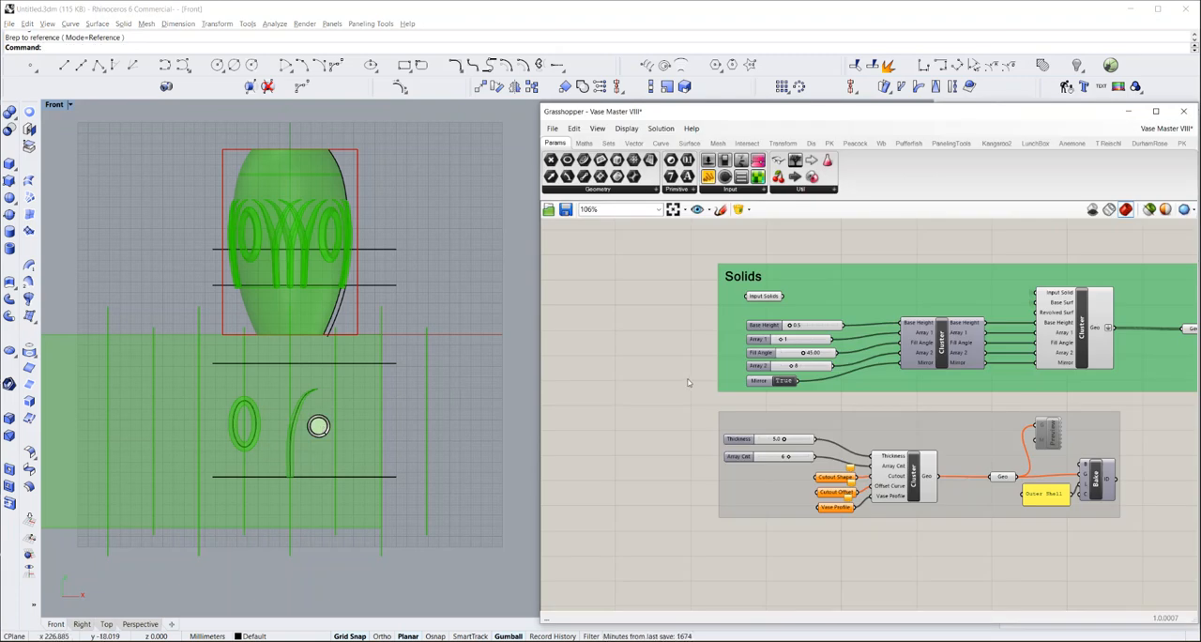
Examine the Solids cluster's Geo output and the connections of its Input Solid, Base Surf and Revolved Surf inputs
right_drag(682, 378, 593, 398)
scroll(638, 373, down, 2)
scroll(1120, 356, up, 2)
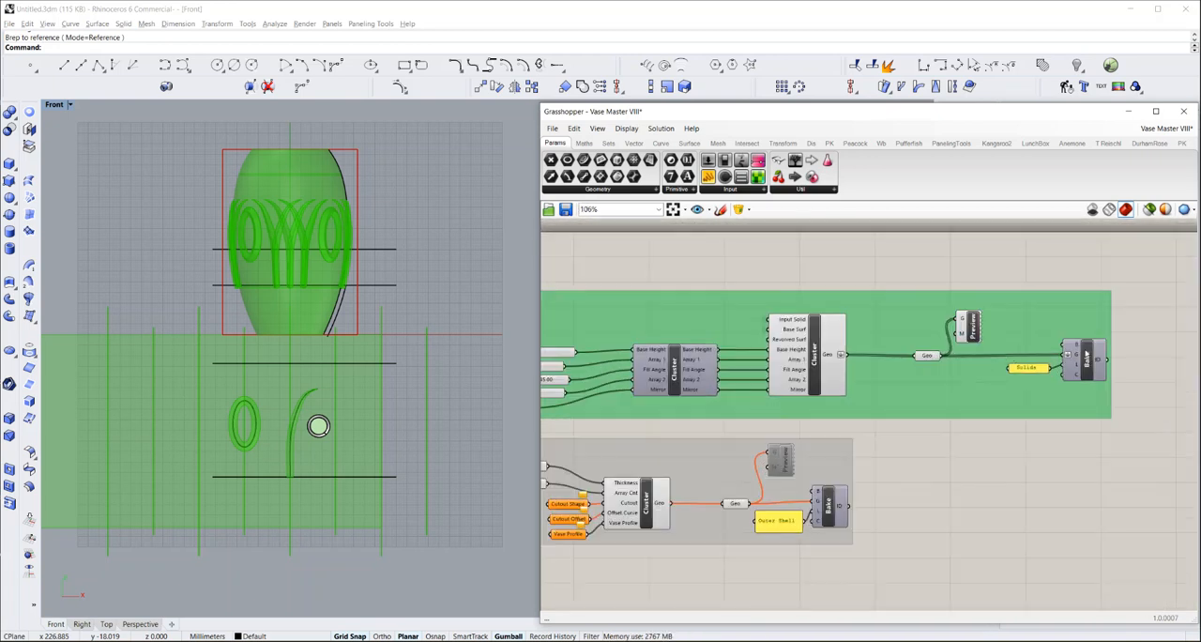
click(826, 362)
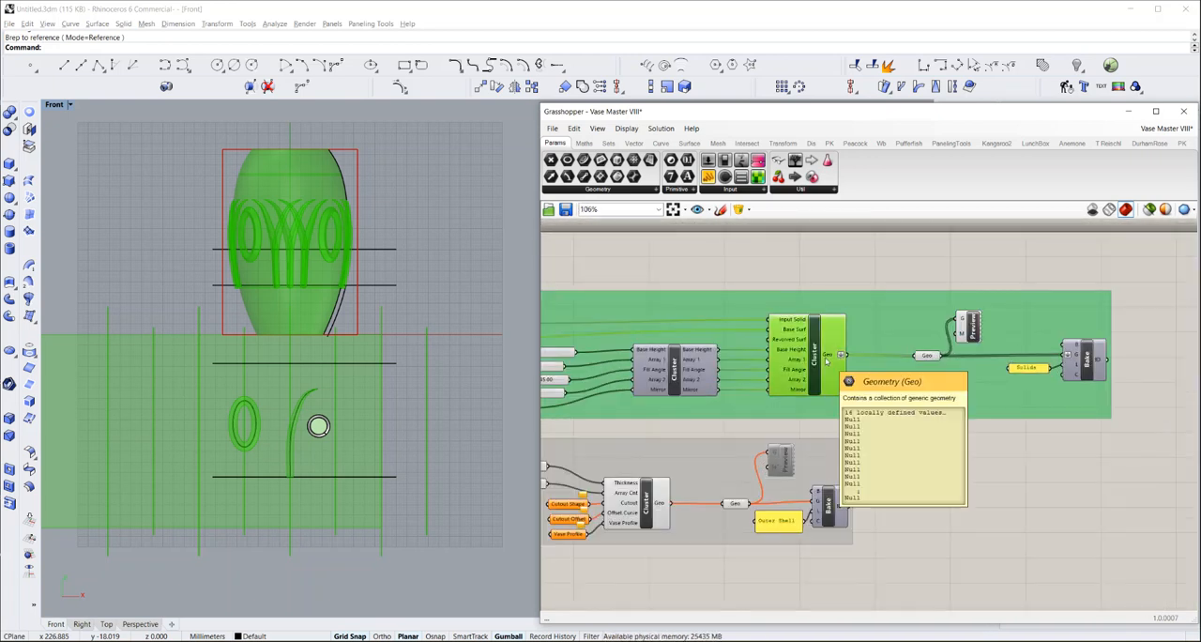
click(932, 449)
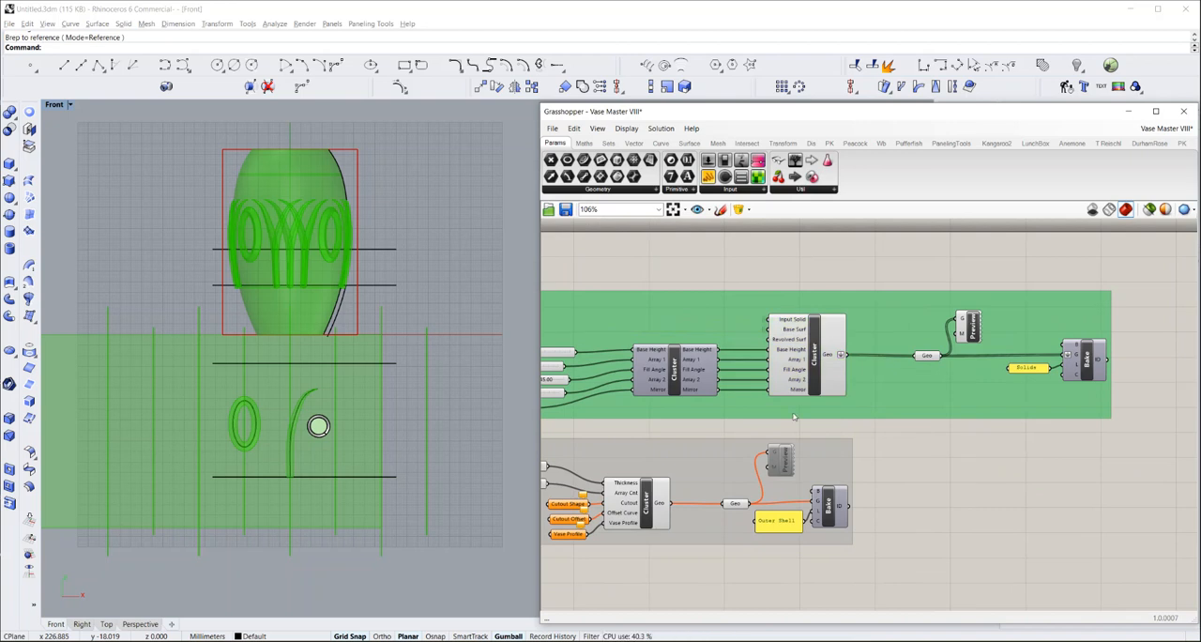
scroll(722, 385, down, 2)
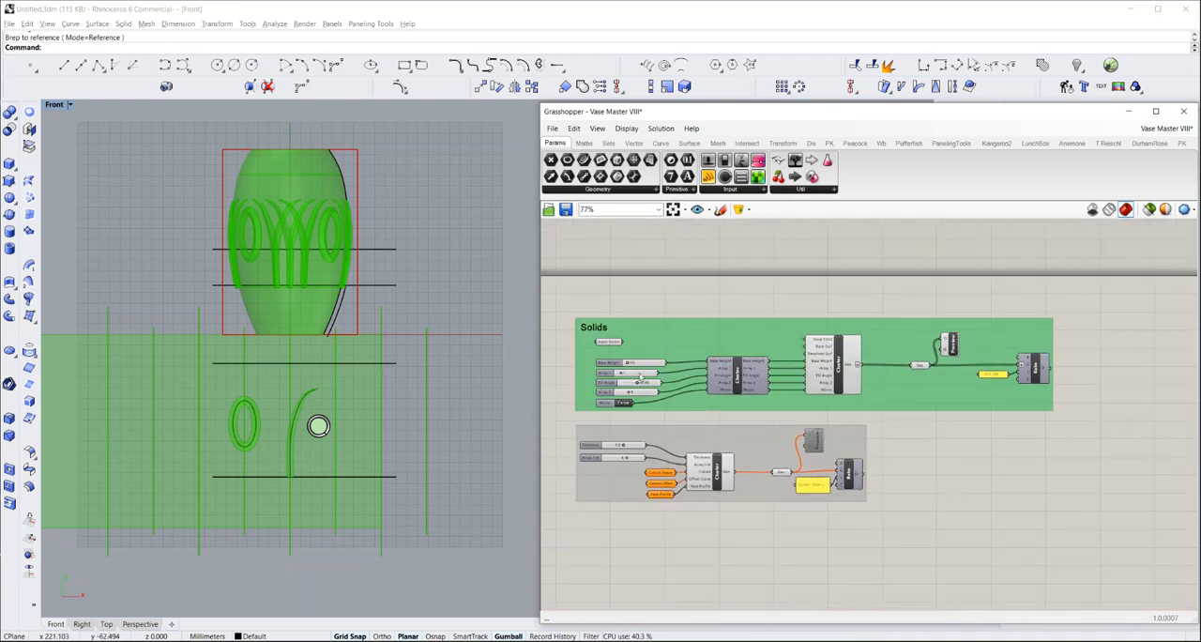
scroll(587, 397, up, 2)
click(621, 319)
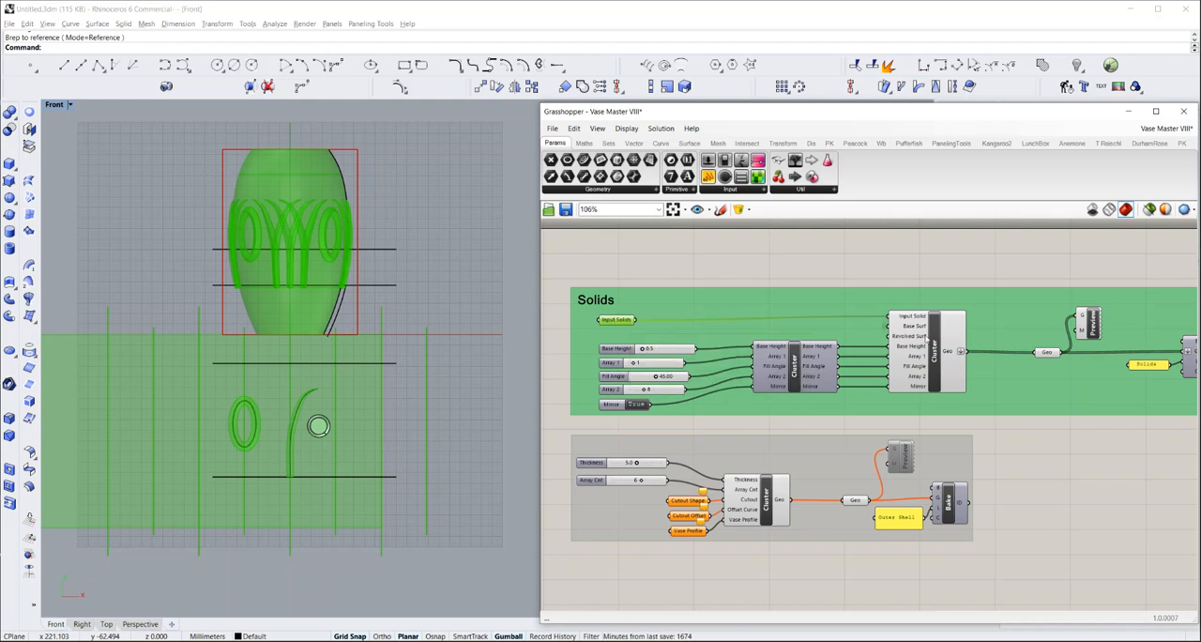
click(934, 351)
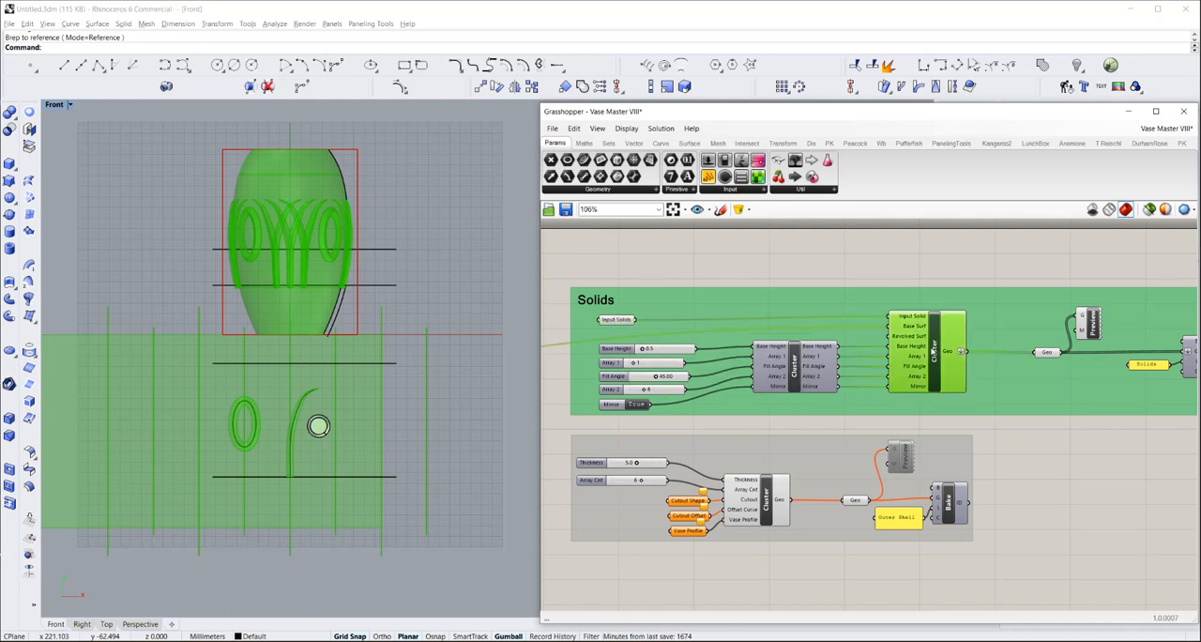
mouse_move(934, 351)
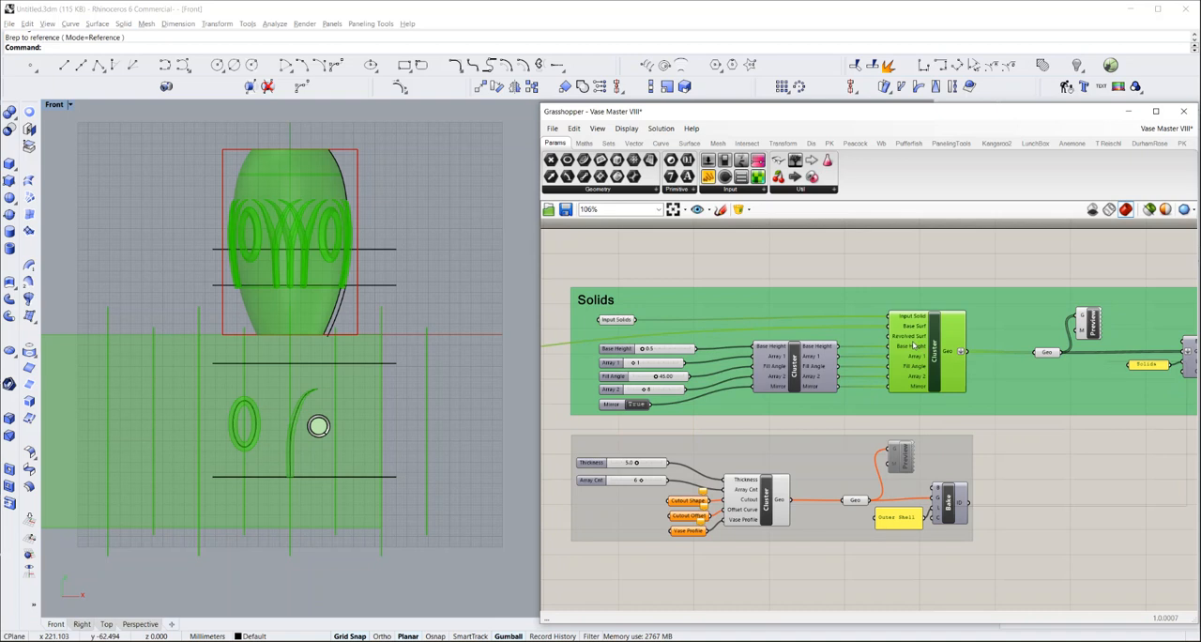
scroll(879, 340, up, 5)
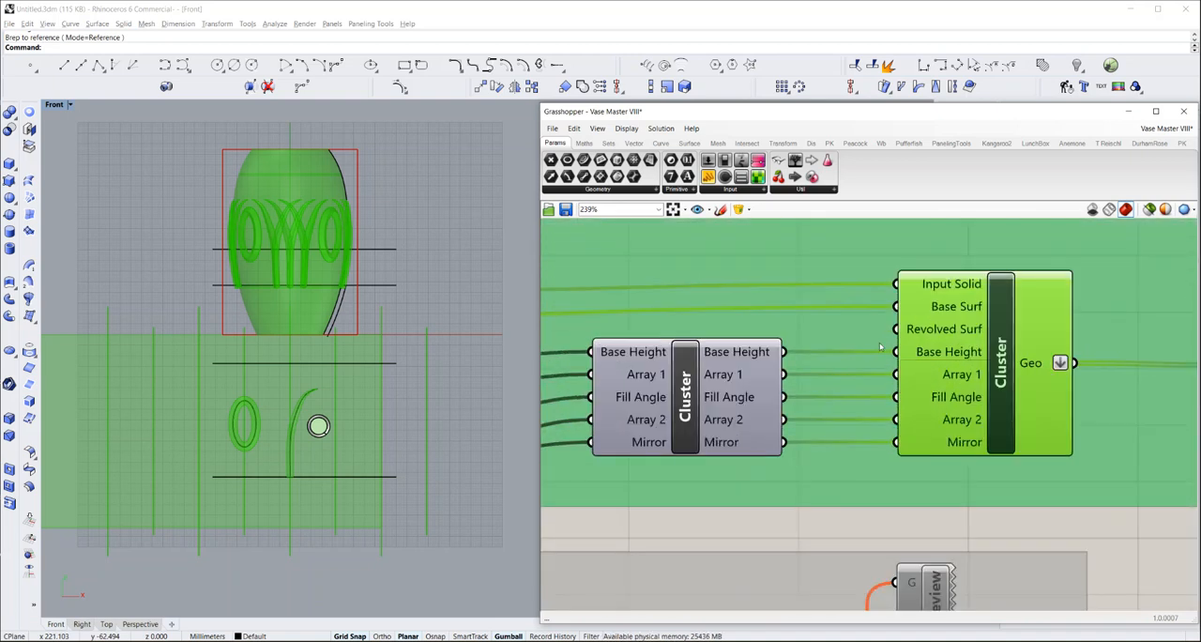
Connect the Revolved Surf parameter in the preview group to the Solids cluster's Revolved Surf input
scroll(965, 326, down, 10)
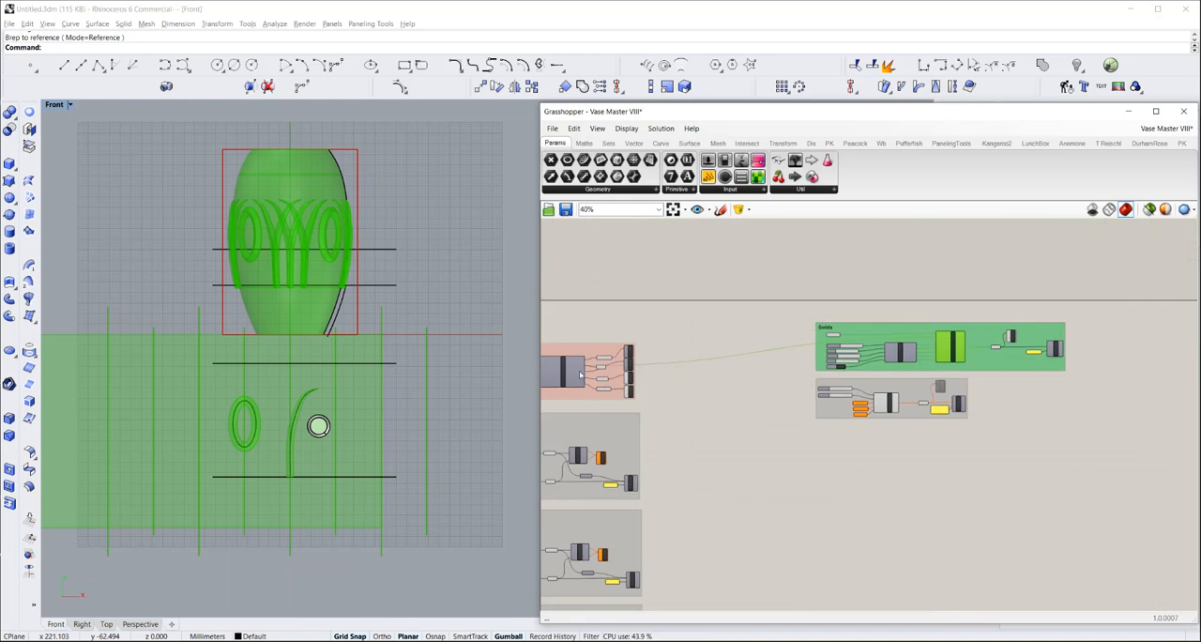
scroll(578, 376, up, 6)
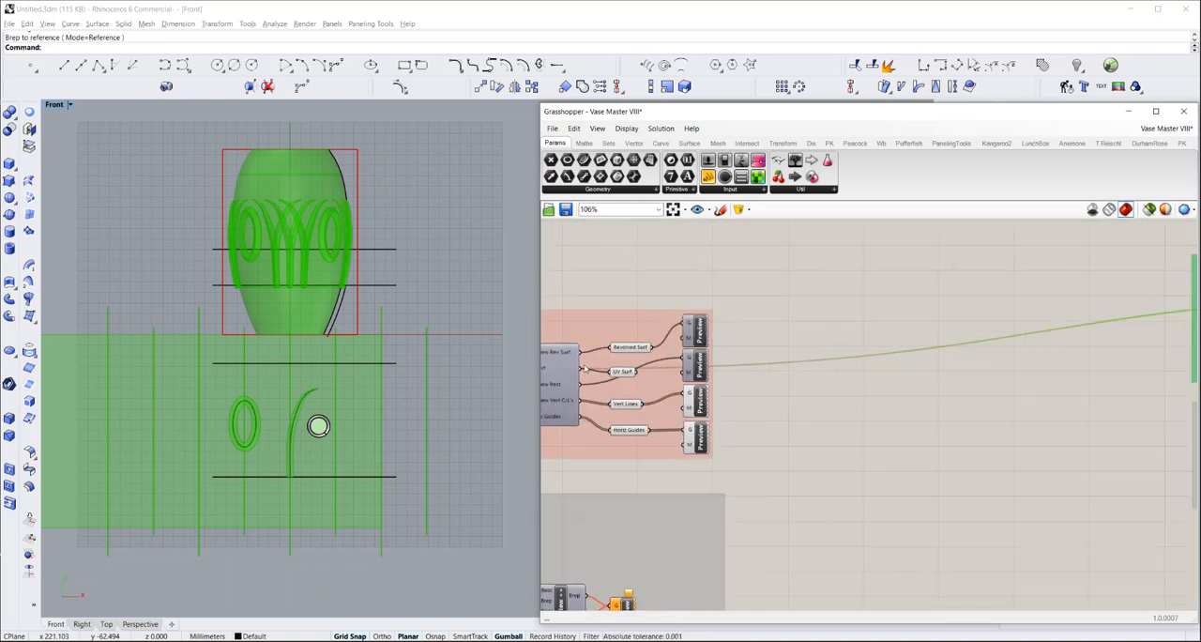
scroll(581, 369, down, 2)
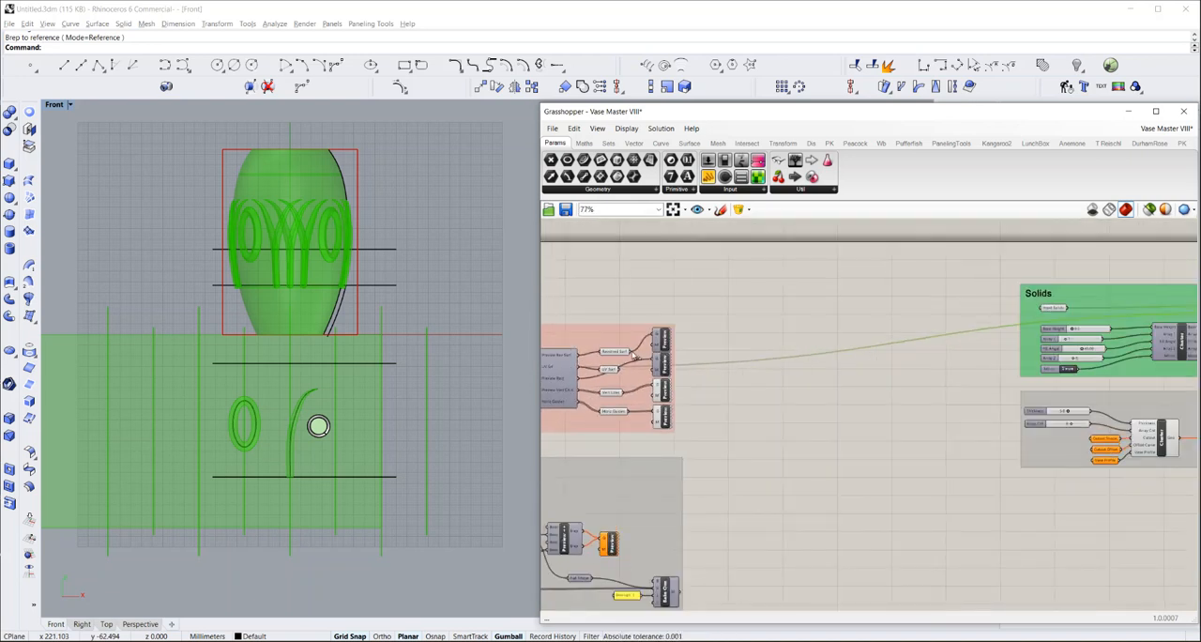
drag(668, 351, 1079, 319)
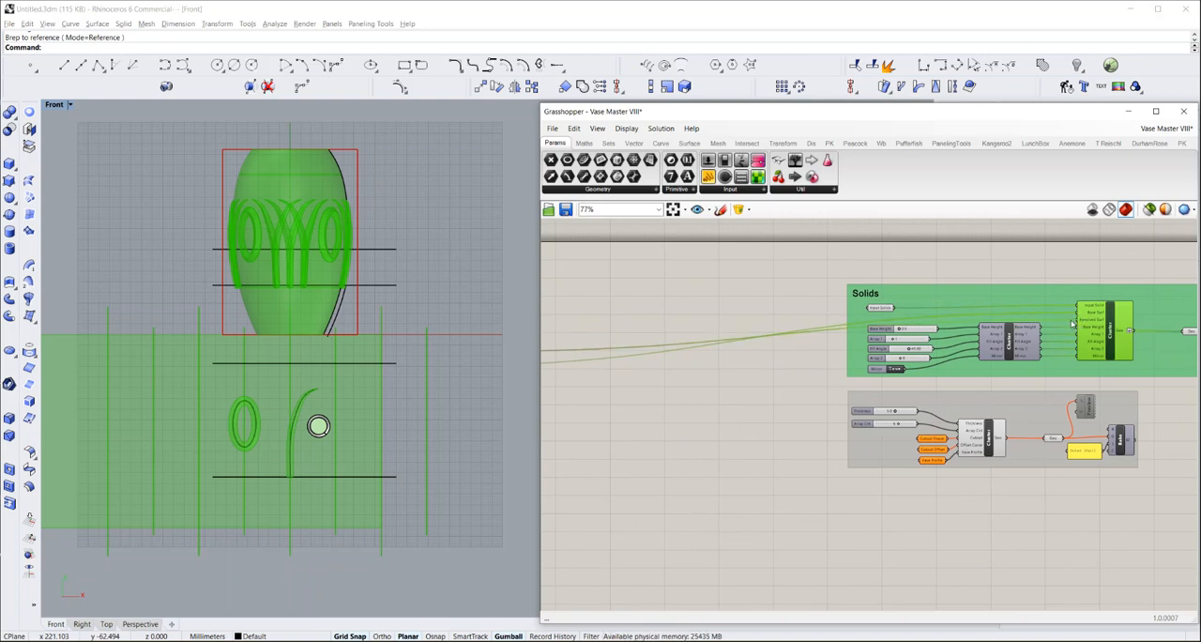
click(764, 413)
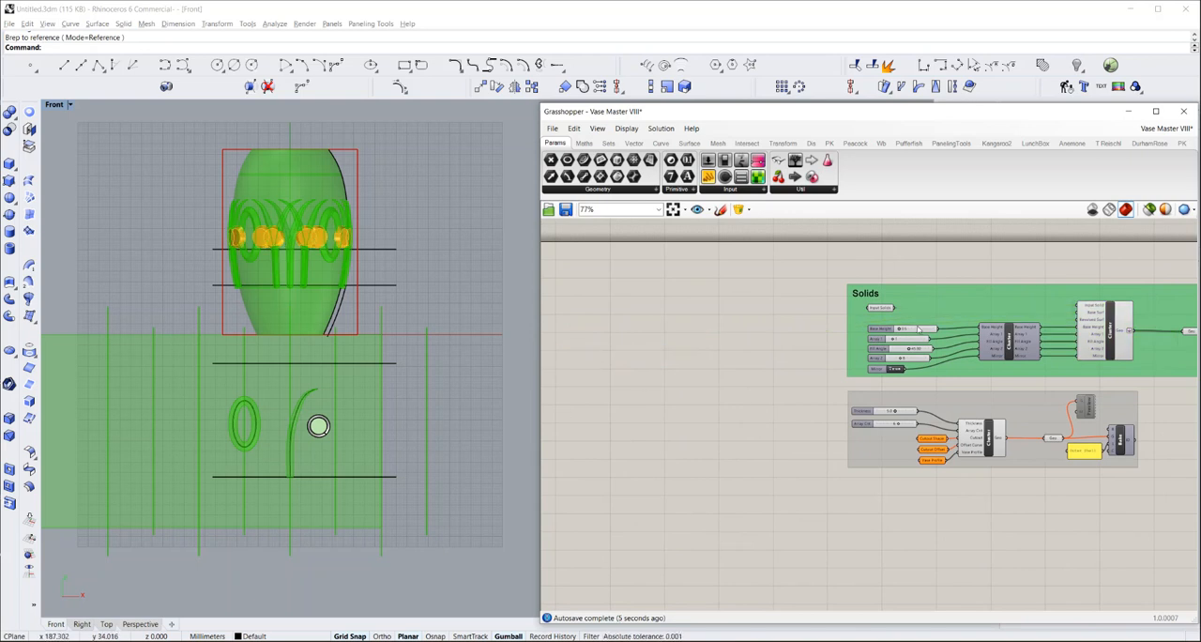
Set the Array 2 slider in the Solids group to 4
scroll(961, 322, up, 4)
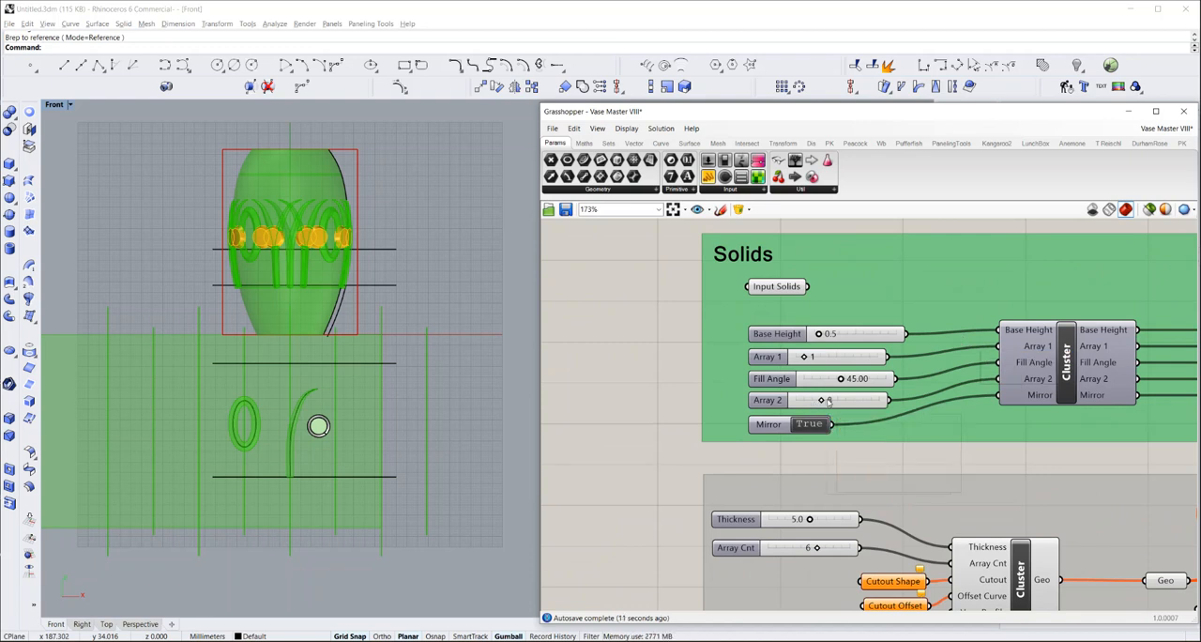
click(828, 401)
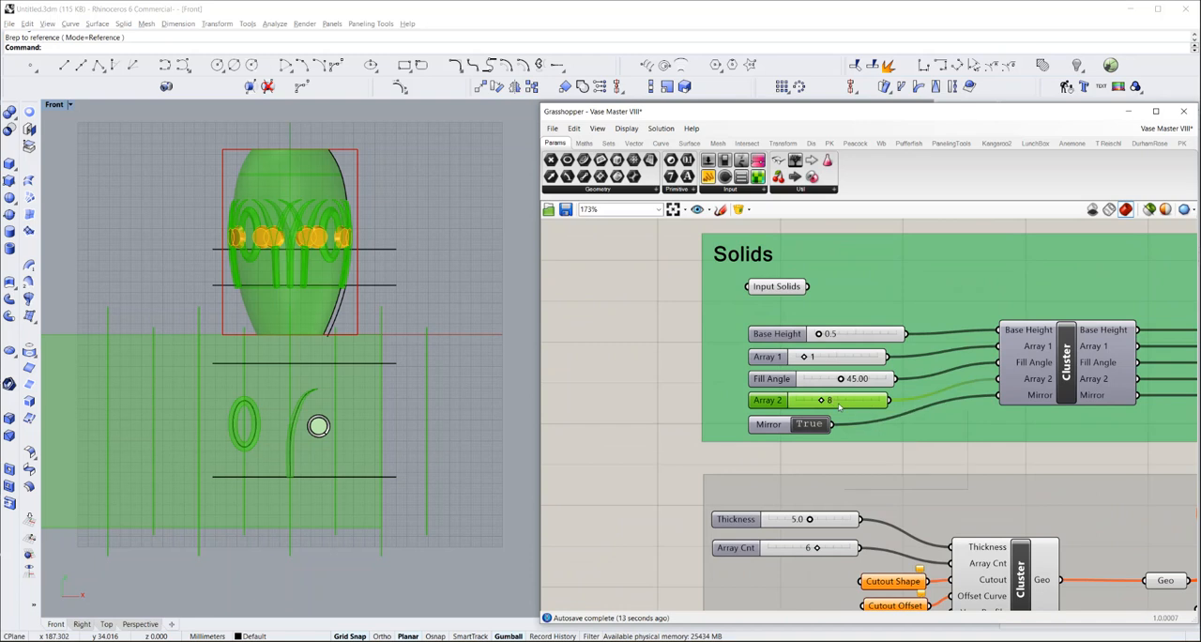
double_click(835, 401)
text(4)
key(Return)
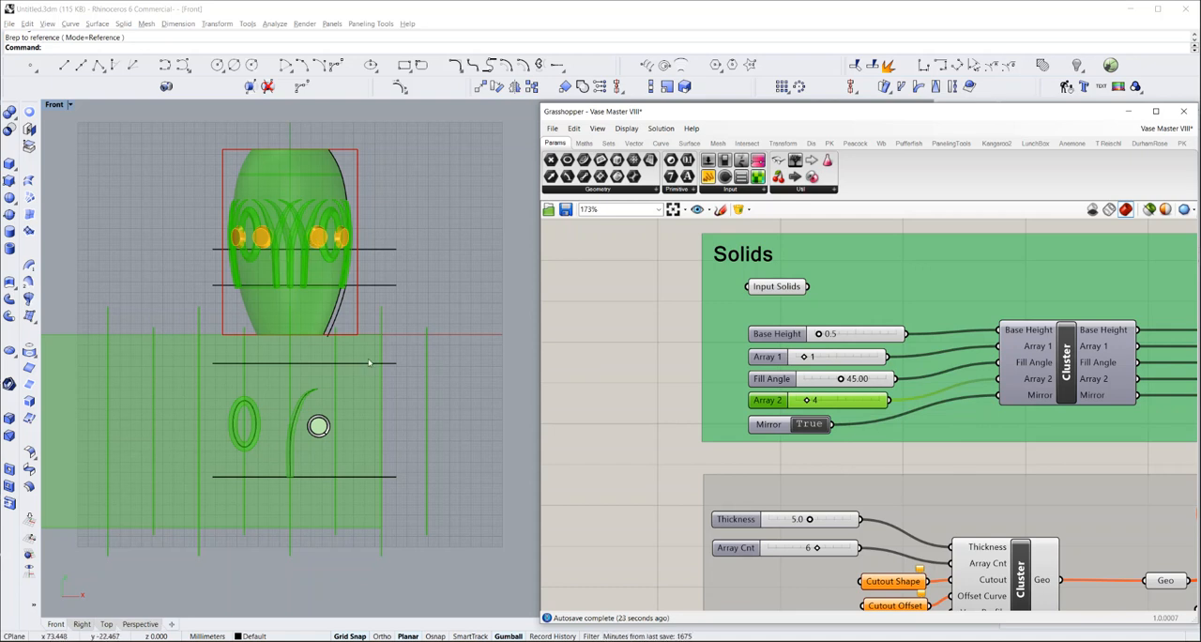
Move the capped solid off its source circles to a spot directly beneath them, beside the lower part of the leaf curve
click(318, 426)
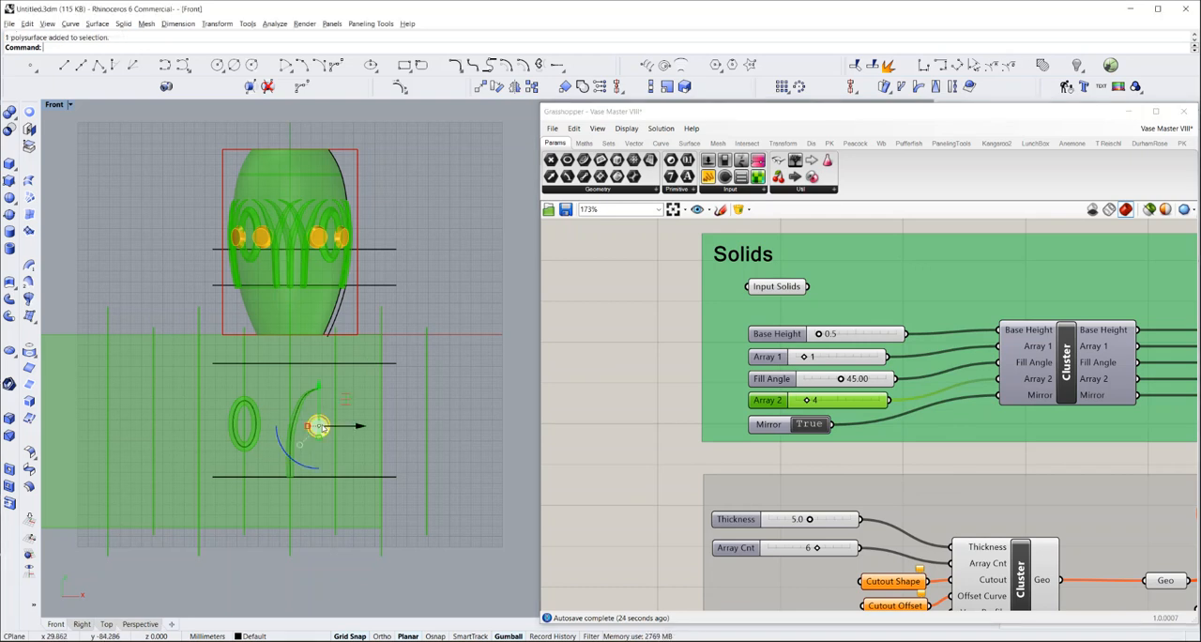
drag(318, 426, 343, 427)
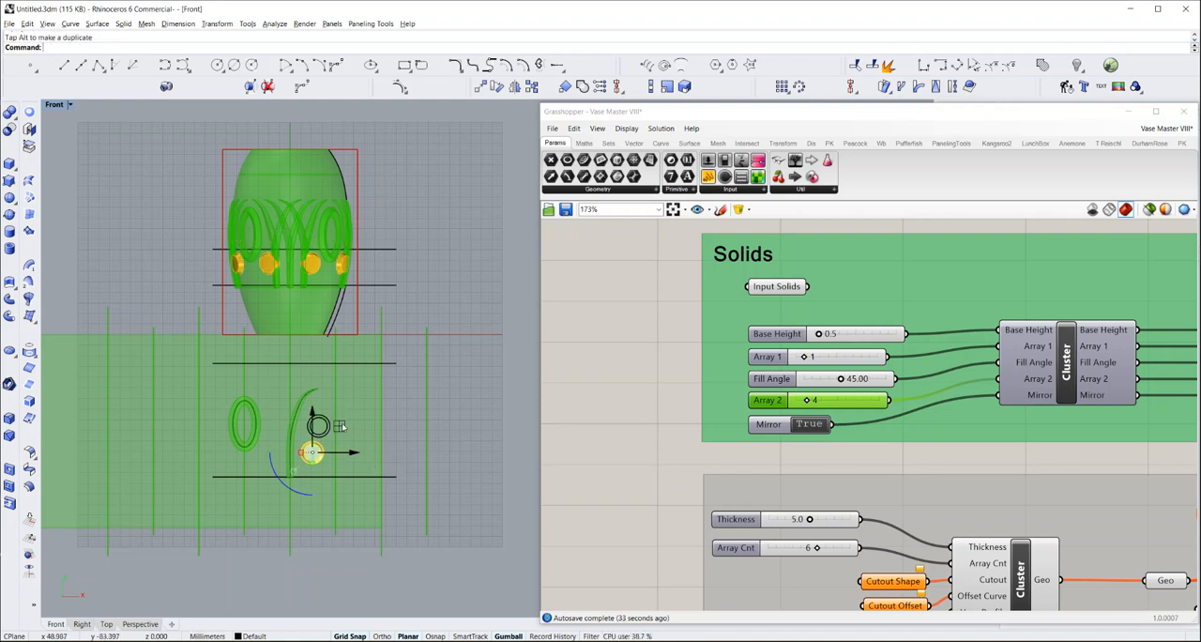
scroll(270, 493, up, 3)
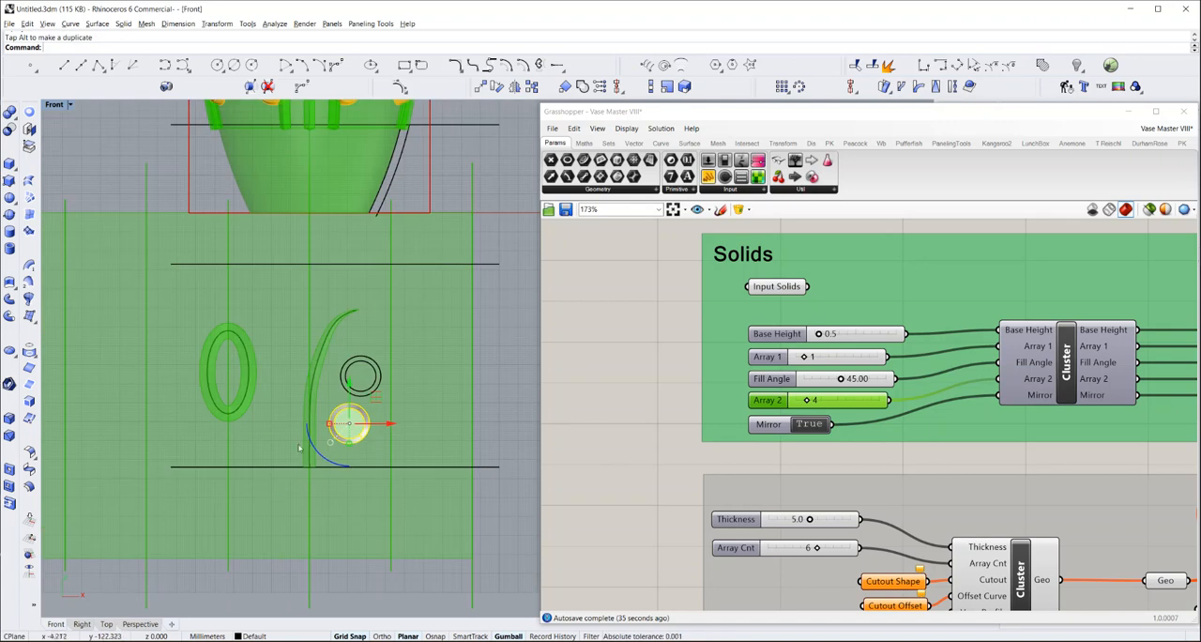
drag(393, 424, 401, 427)
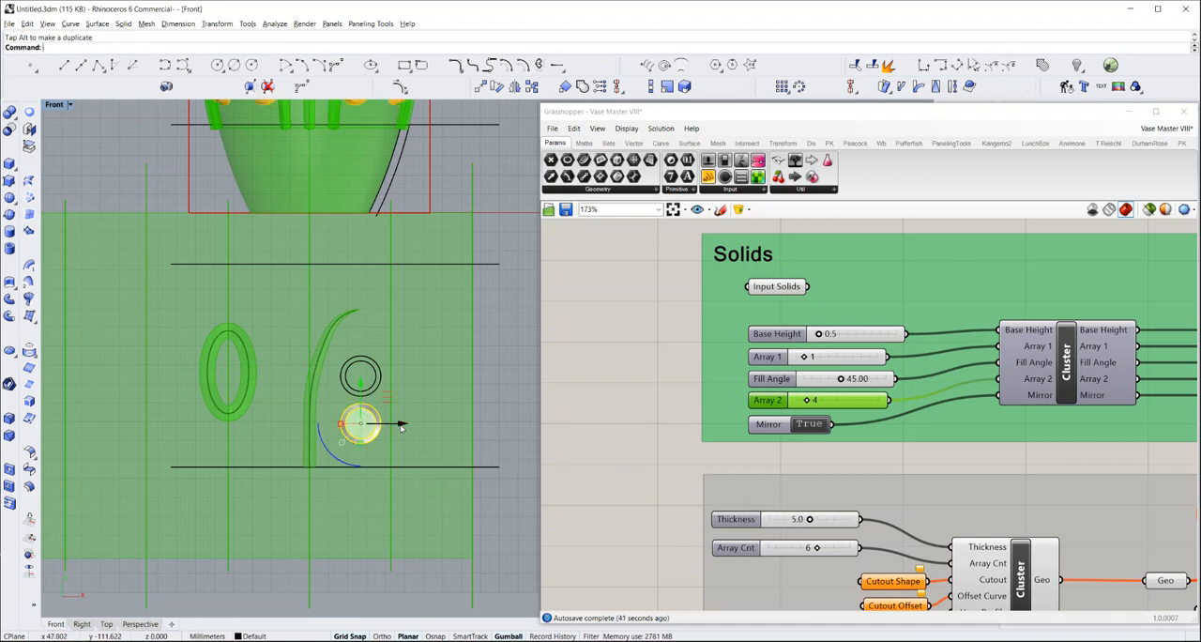
Set the Mirror toggle in the Solids group to False and deselect the capped solid in the Front view
scroll(328, 413, down, 2)
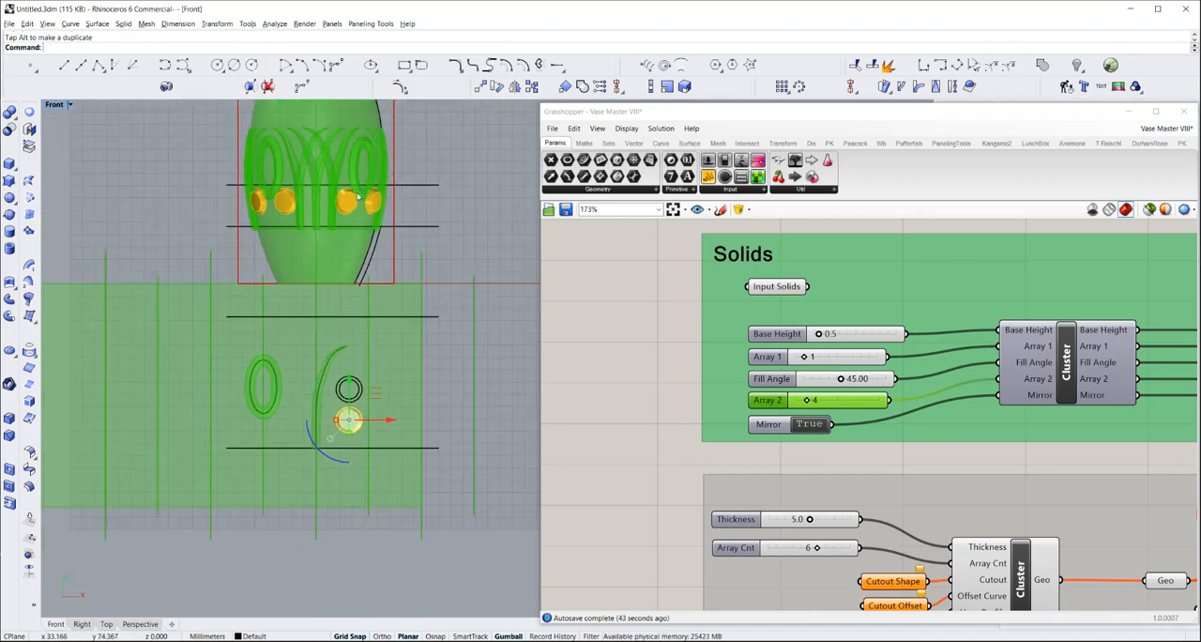
scroll(356, 217, up, 2)
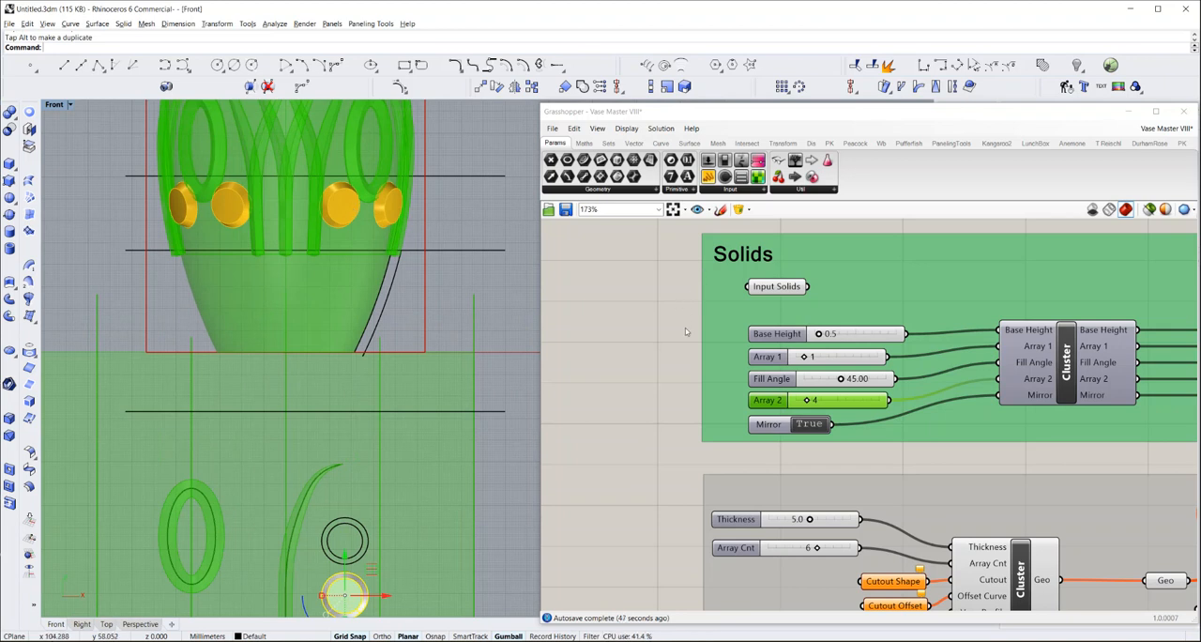
double_click(805, 424)
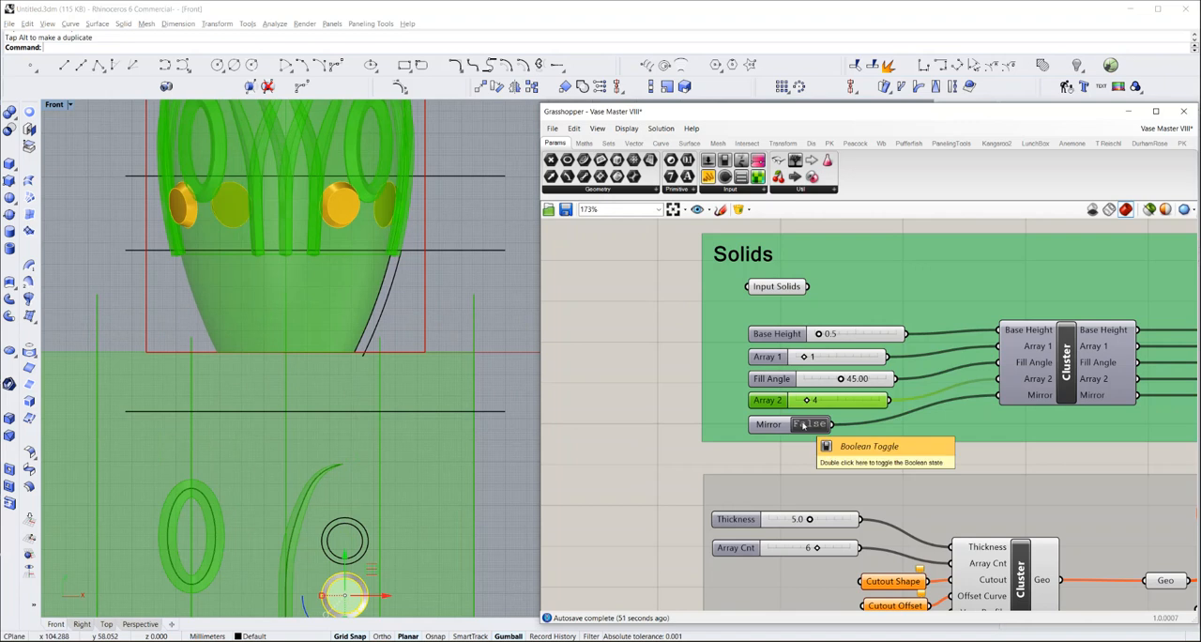
click(449, 290)
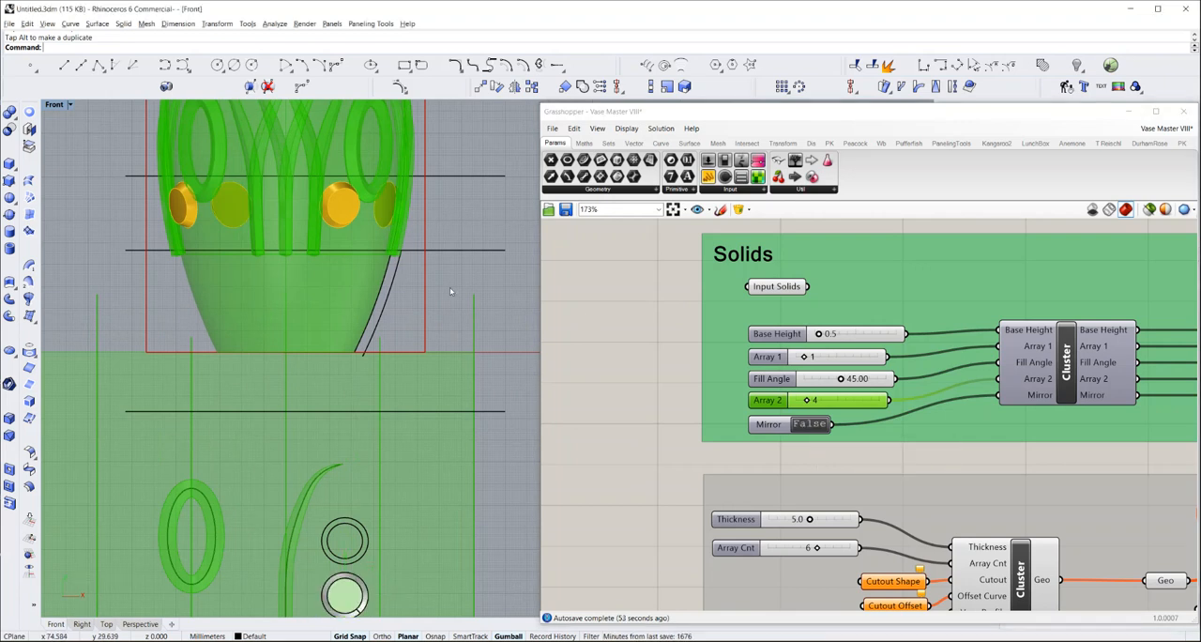
scroll(333, 324, down, 2)
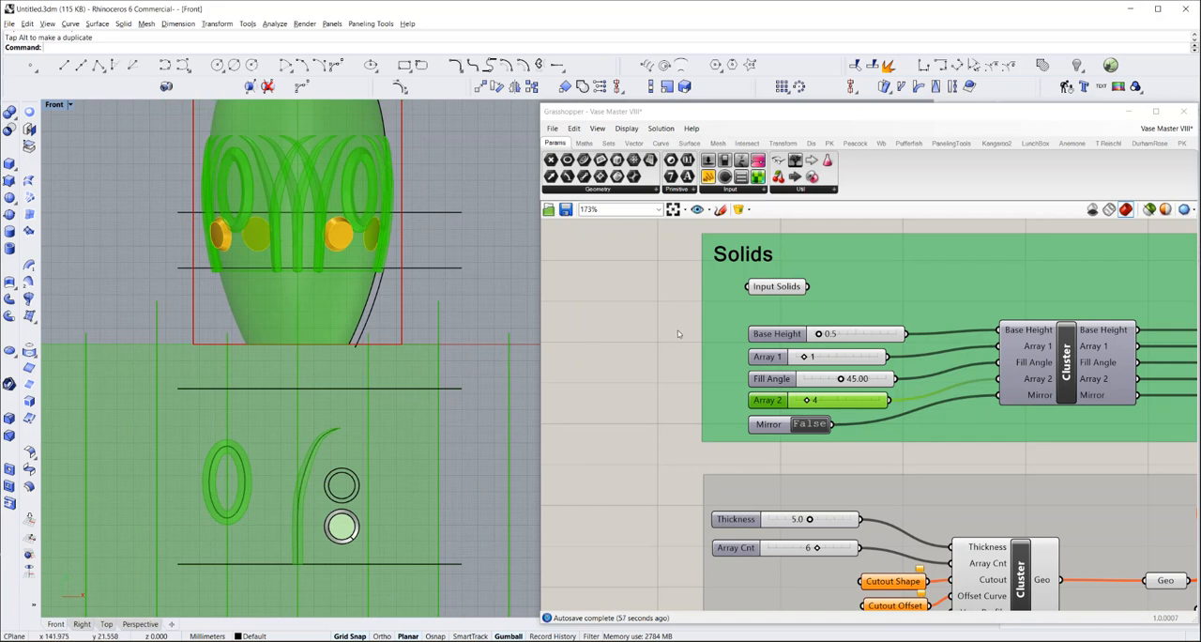
Examine the cutout group below Solids, the three groups beneath Create Vase Shape, and the vase with its flat layout in the Front view
scroll(678, 333, down, 5)
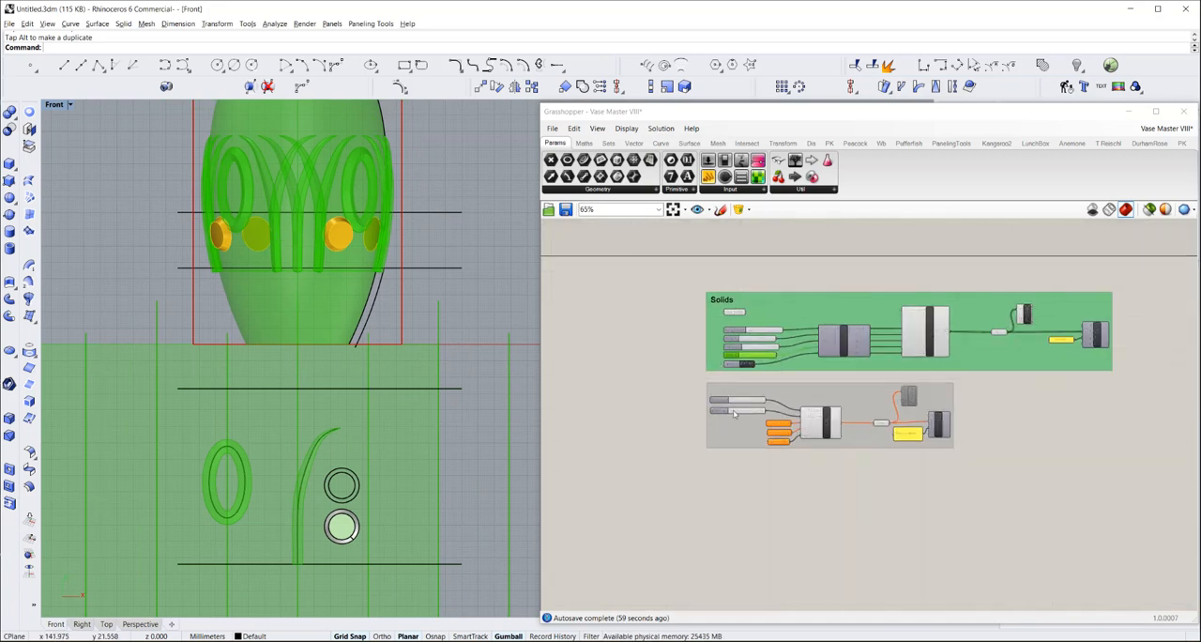
scroll(734, 410, up, 3)
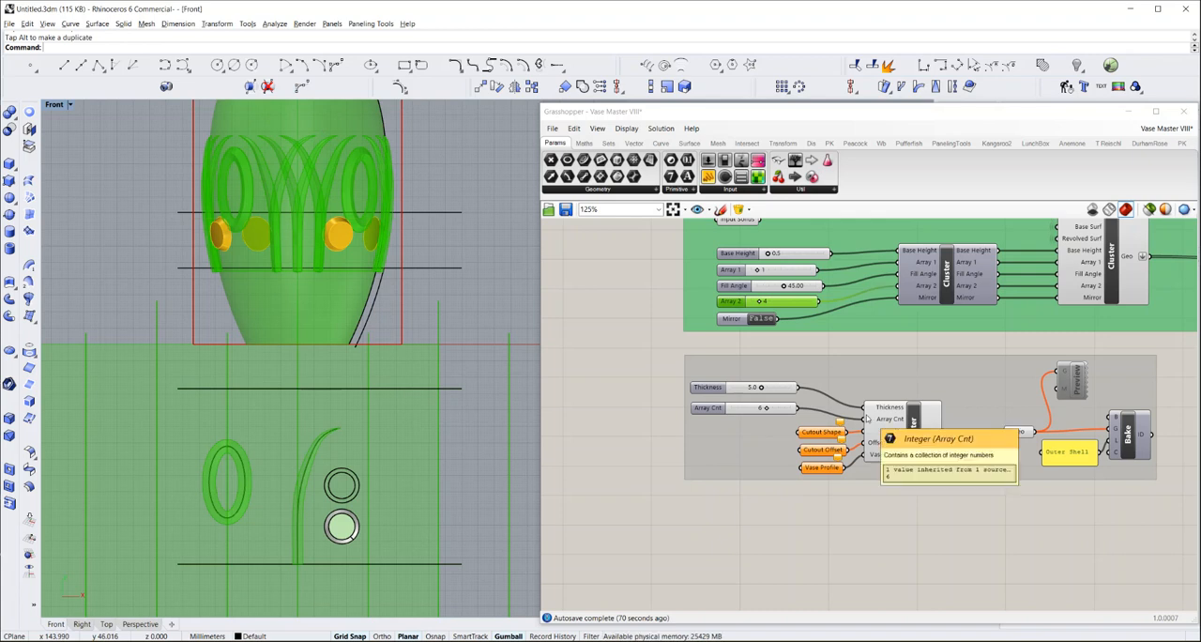
scroll(863, 417, down, 3)
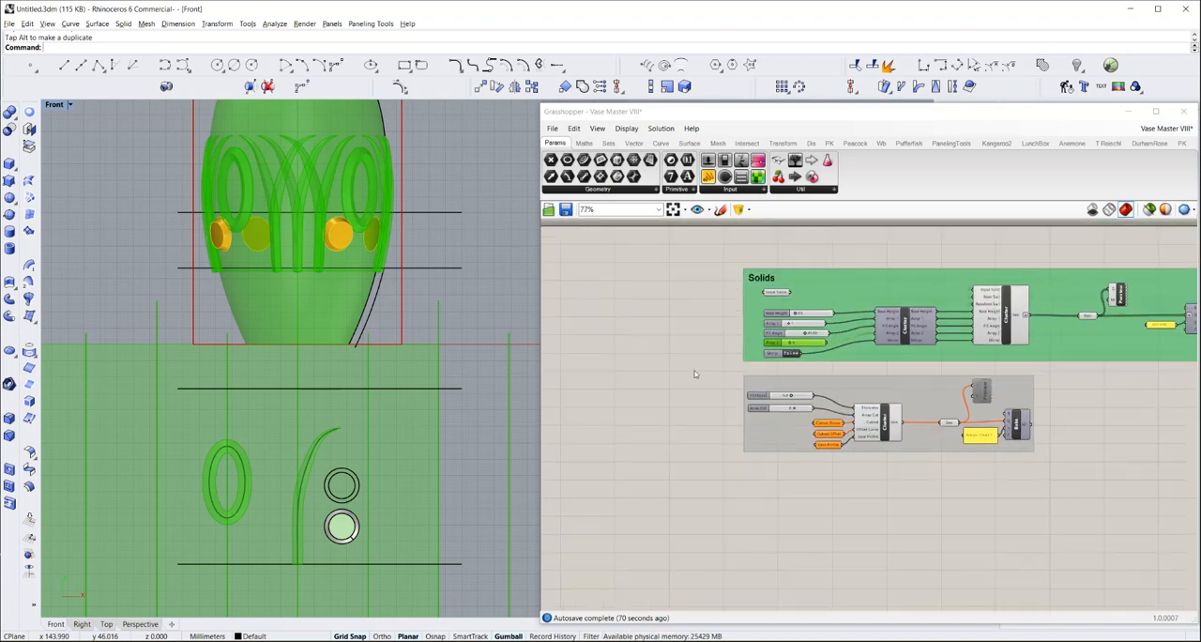
scroll(695, 376, down, 5)
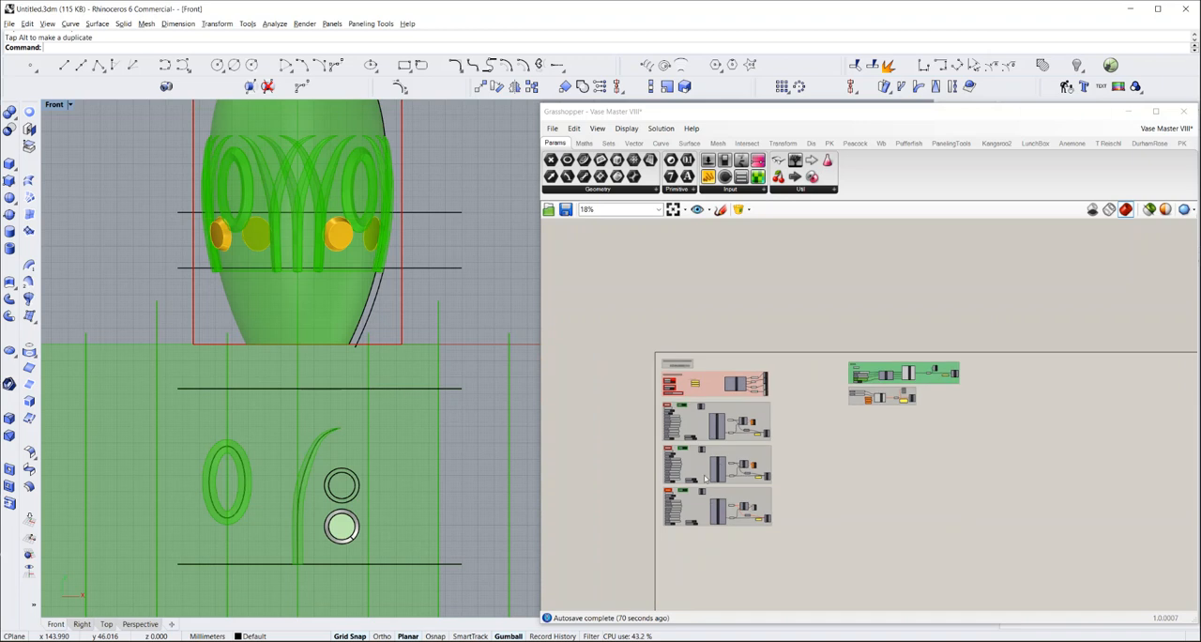
scroll(714, 475, up, 5)
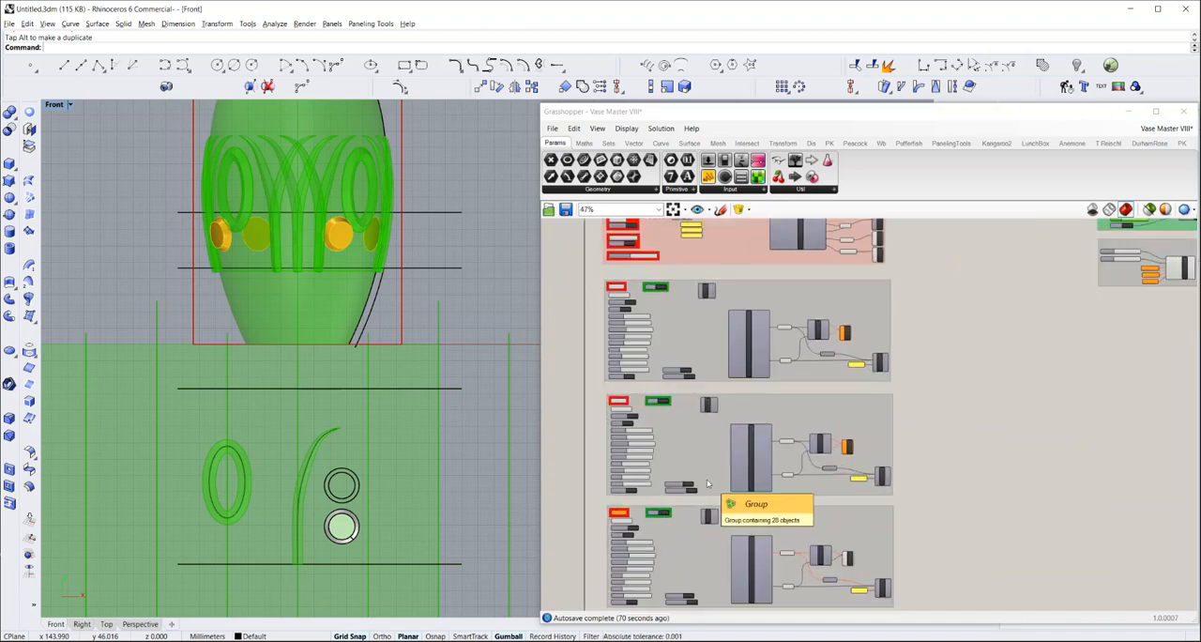
scroll(707, 483, down, 1)
right_drag(924, 411, 879, 423)
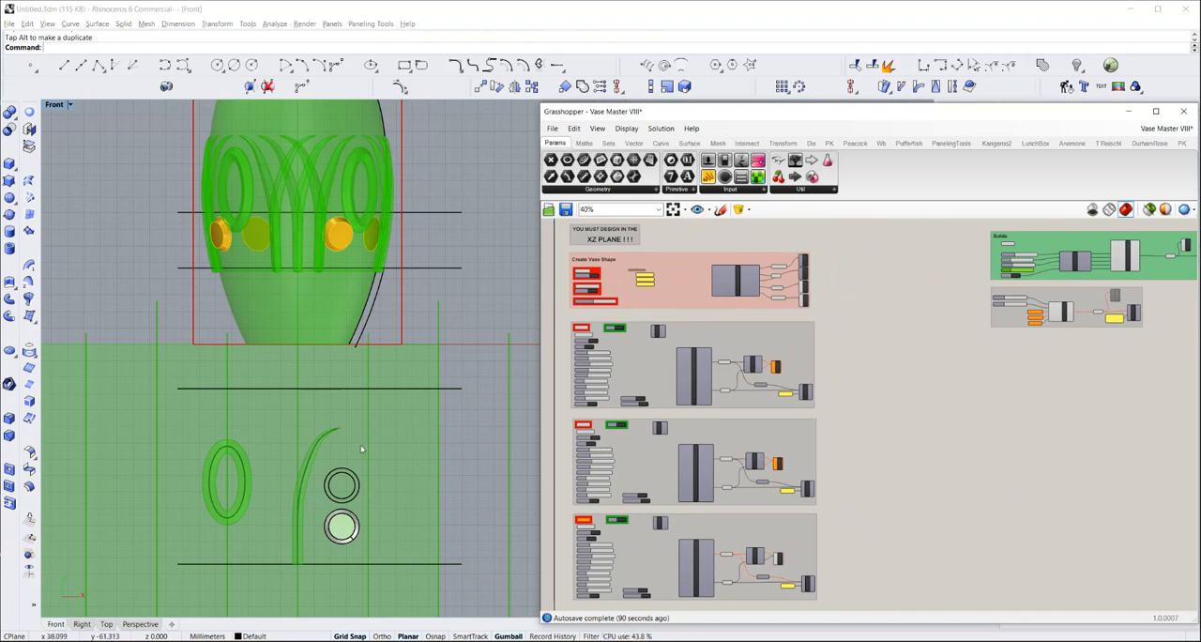
scroll(404, 391, down, 2)
scroll(403, 391, down, 3)
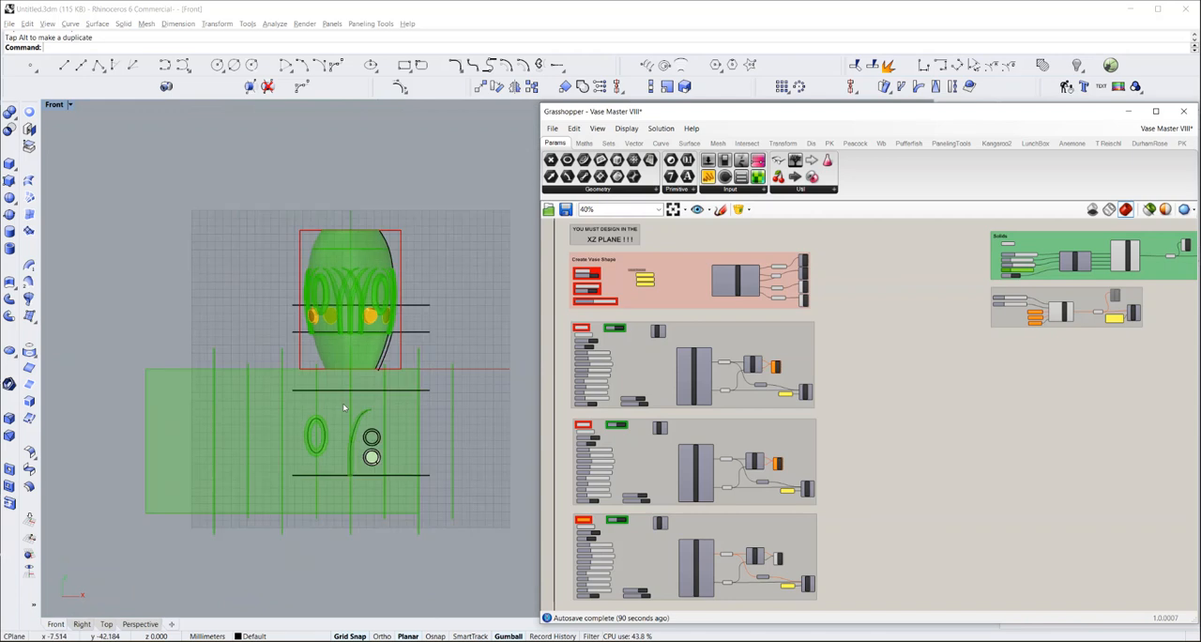
scroll(337, 394, down, 2)
right_drag(337, 393, 344, 379)
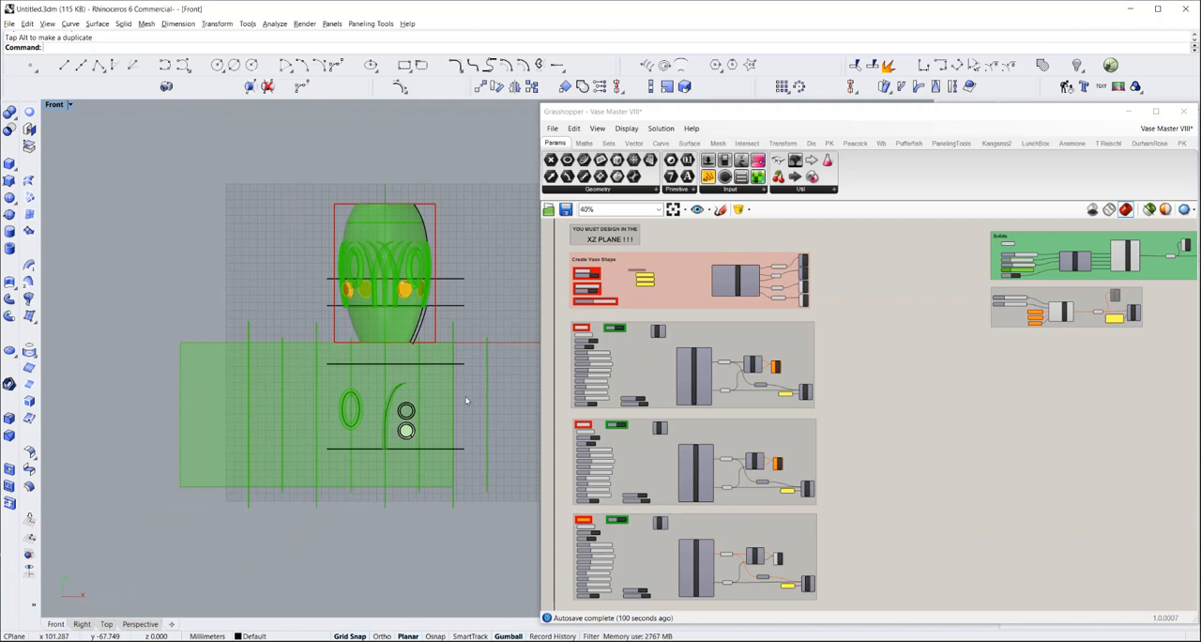
scroll(460, 397, up, 3)
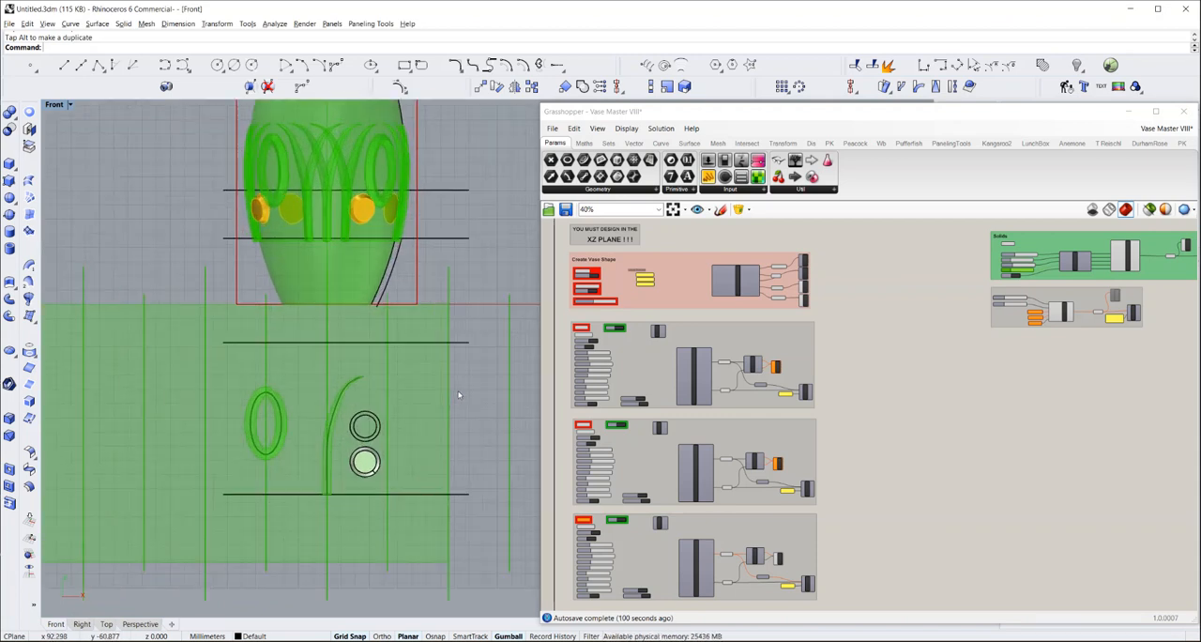
scroll(459, 395, up, 2)
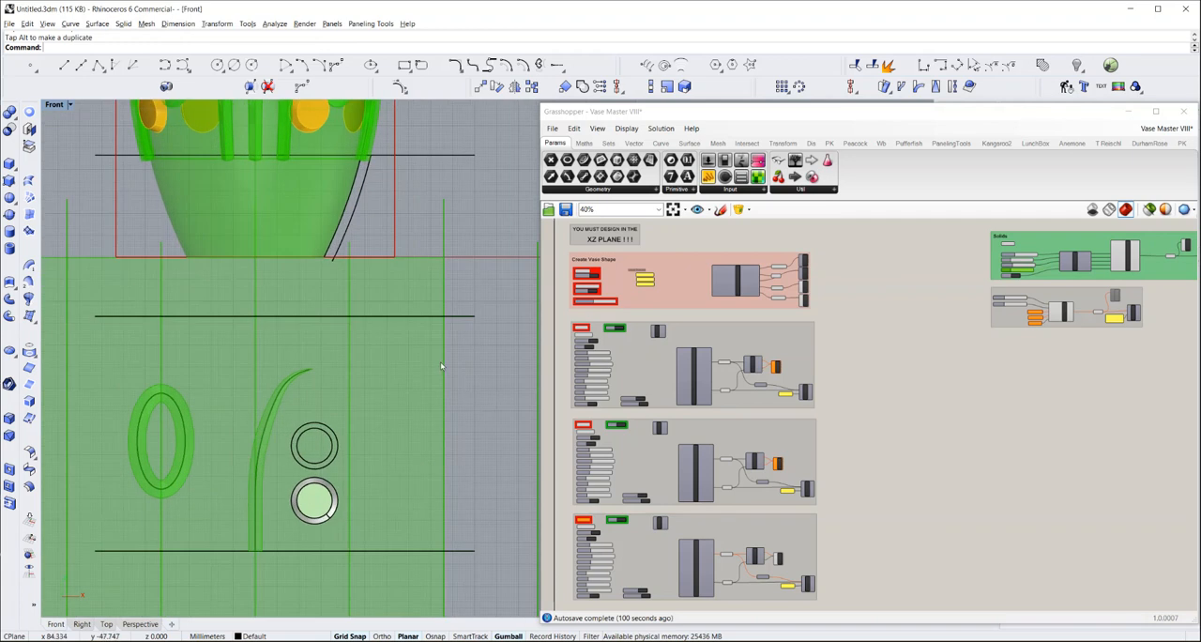